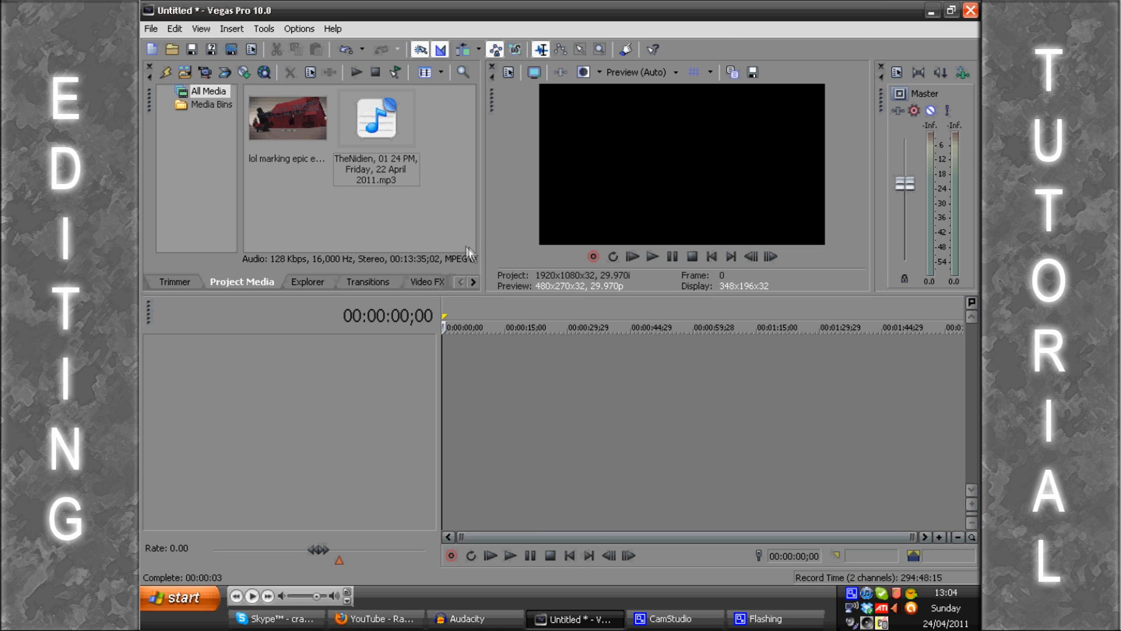
Step: Add the 22 April 2011 MP3 call recording from the project media to the timeline as a new audio track
click(293, 113)
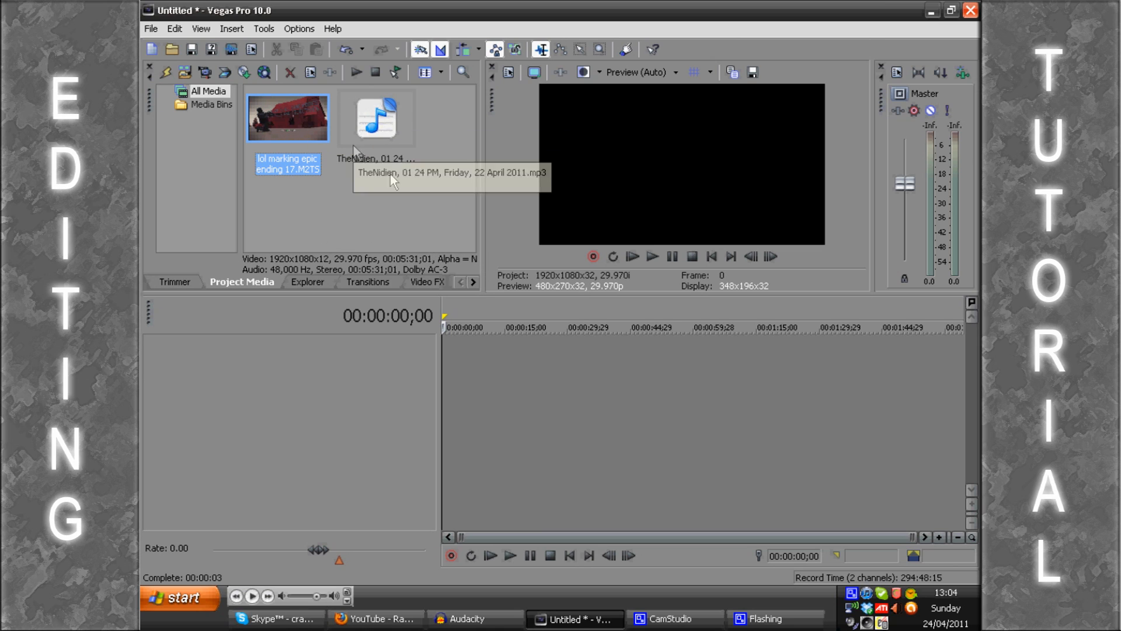
click(394, 128)
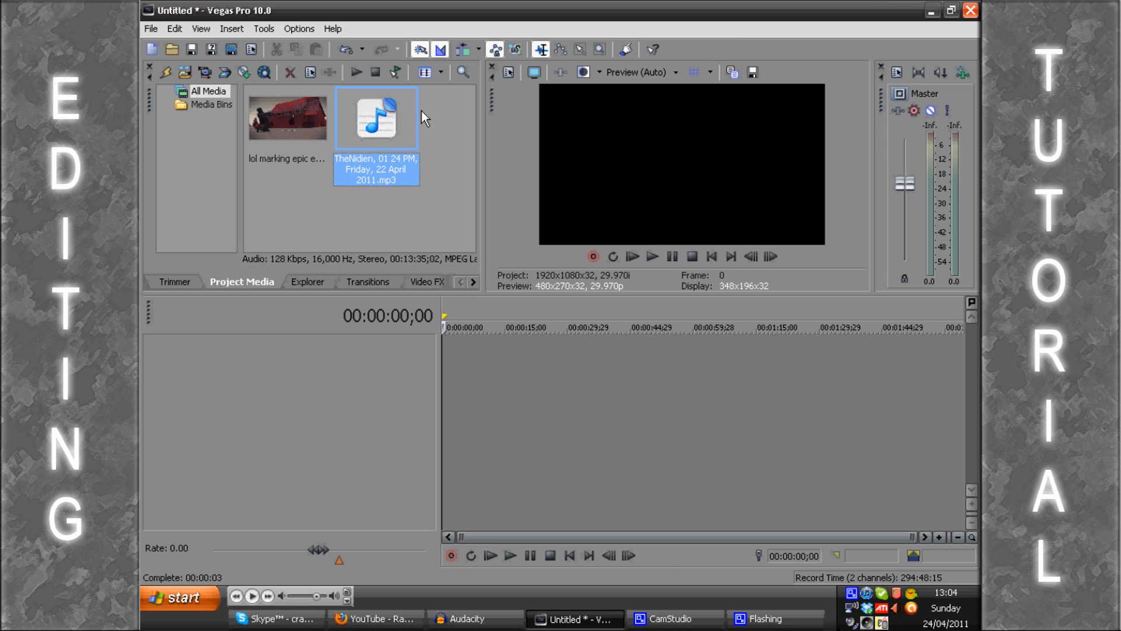
drag(365, 135, 451, 347)
click(501, 354)
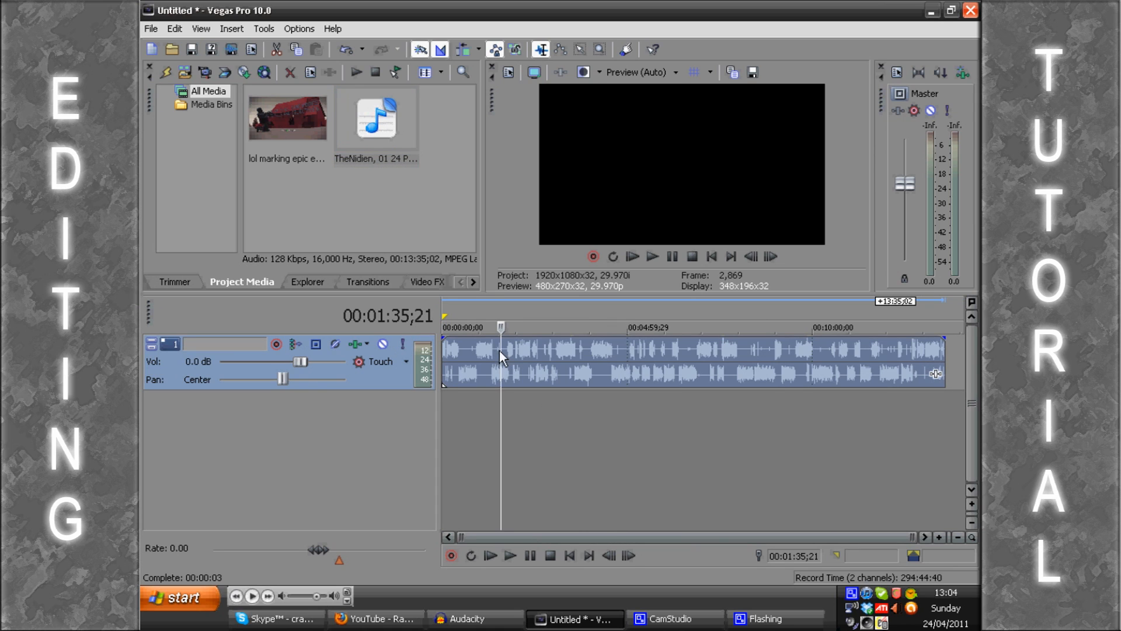
key(Up)
key(Up)
key(Up)
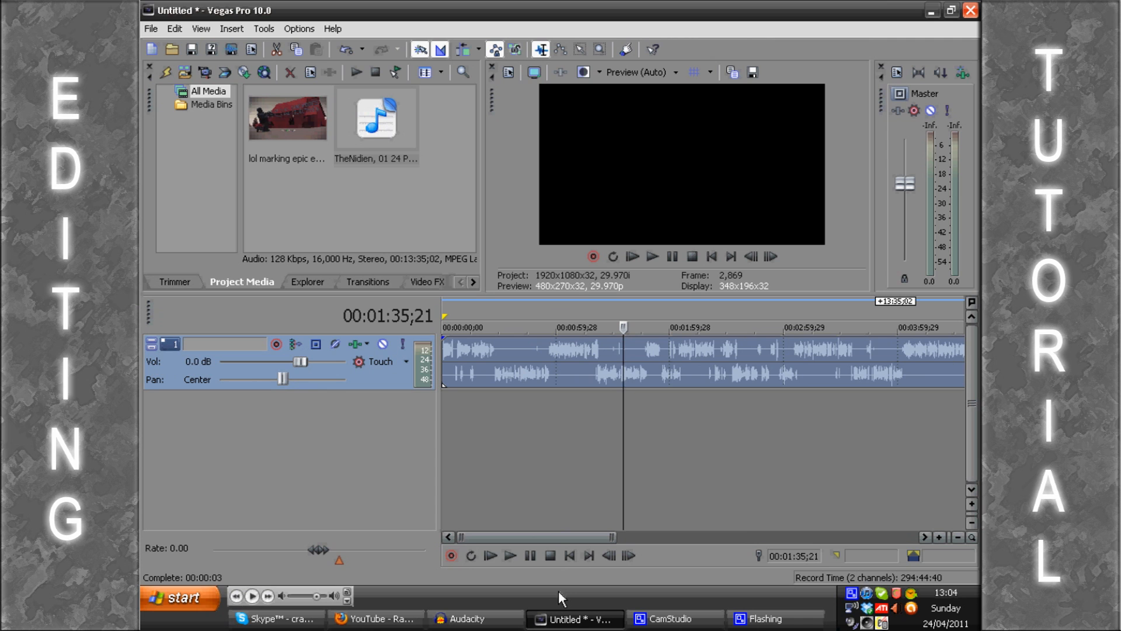
Step: Show the desktop and move the "enter sandman rock" audio file to the free spot above "pearl"
key(super+d)
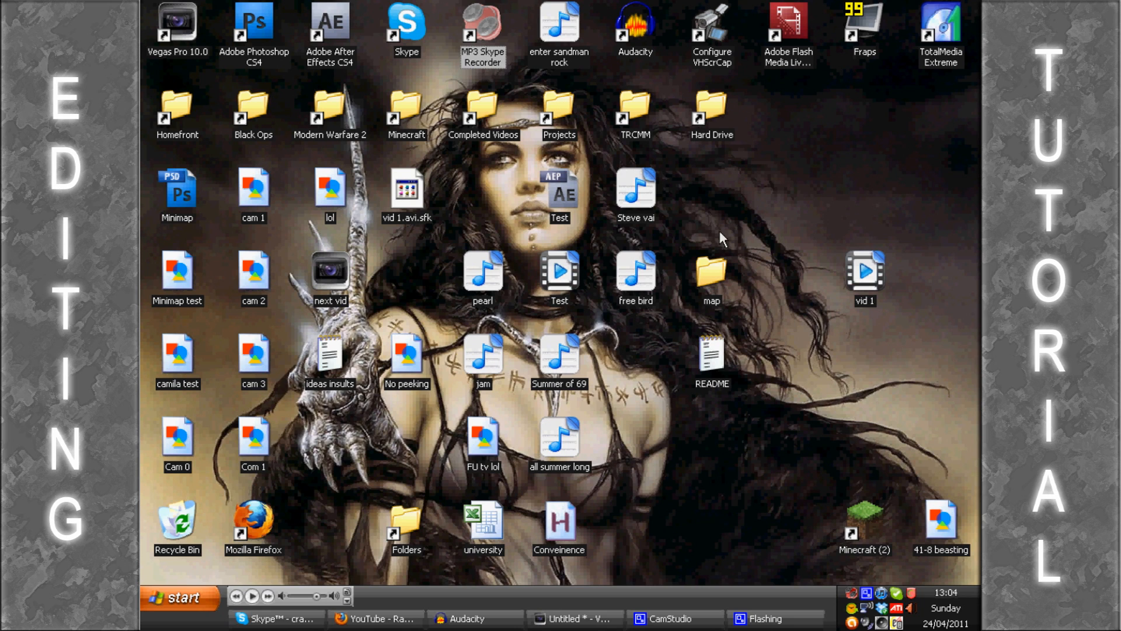
drag(559, 26, 484, 196)
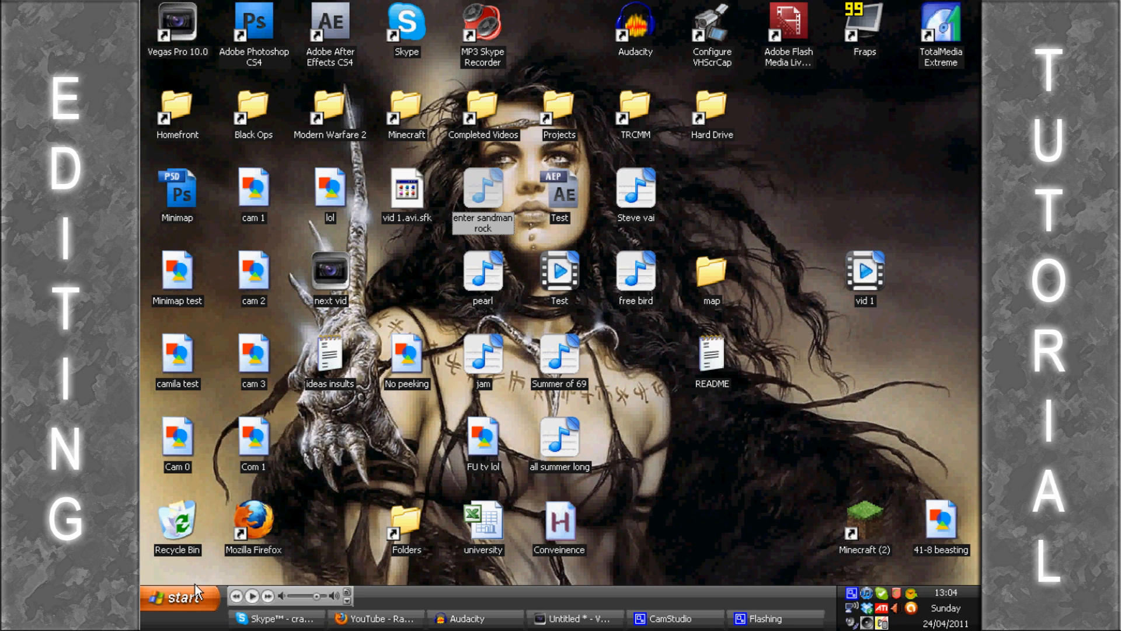
Step: Launch Call Graph to view its recording toolbar, and close the toolbar window
click(193, 599)
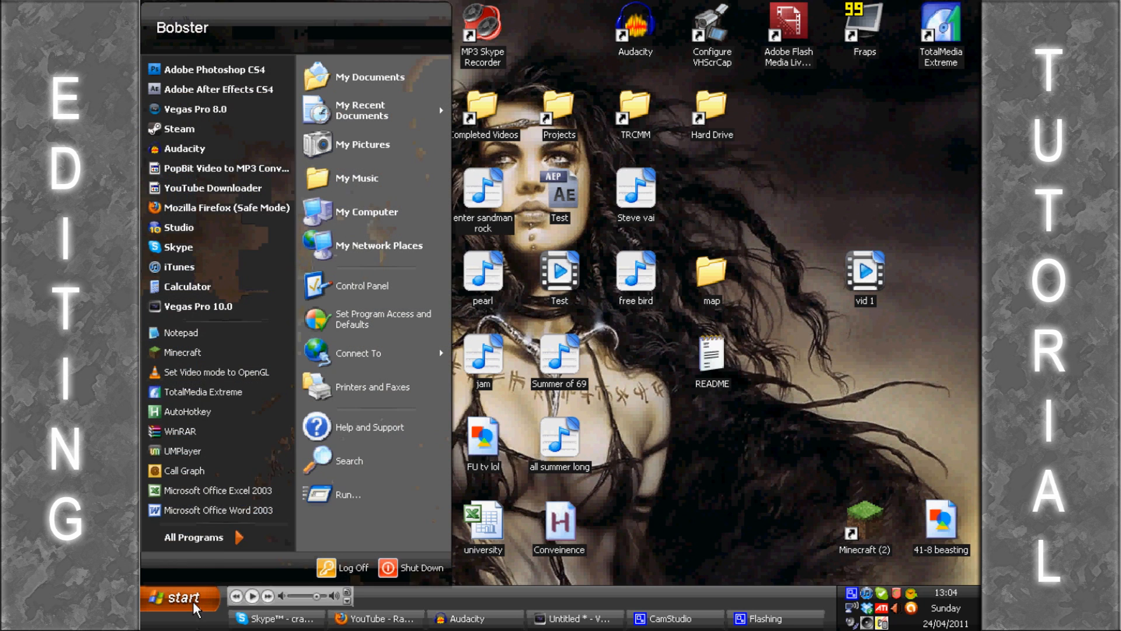
click(212, 471)
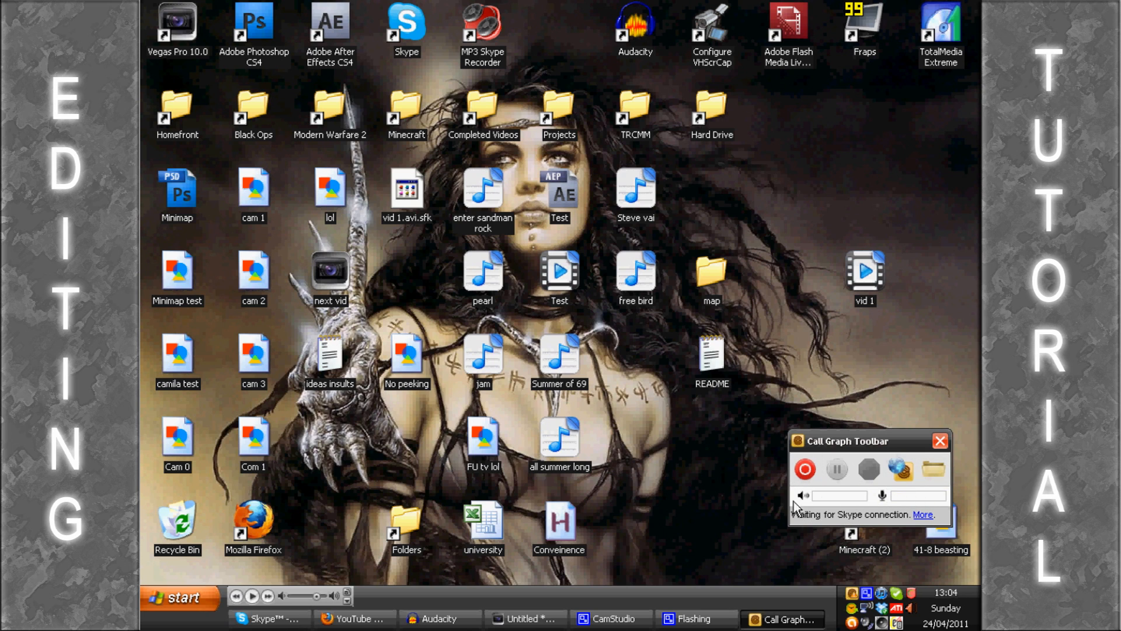
click(940, 441)
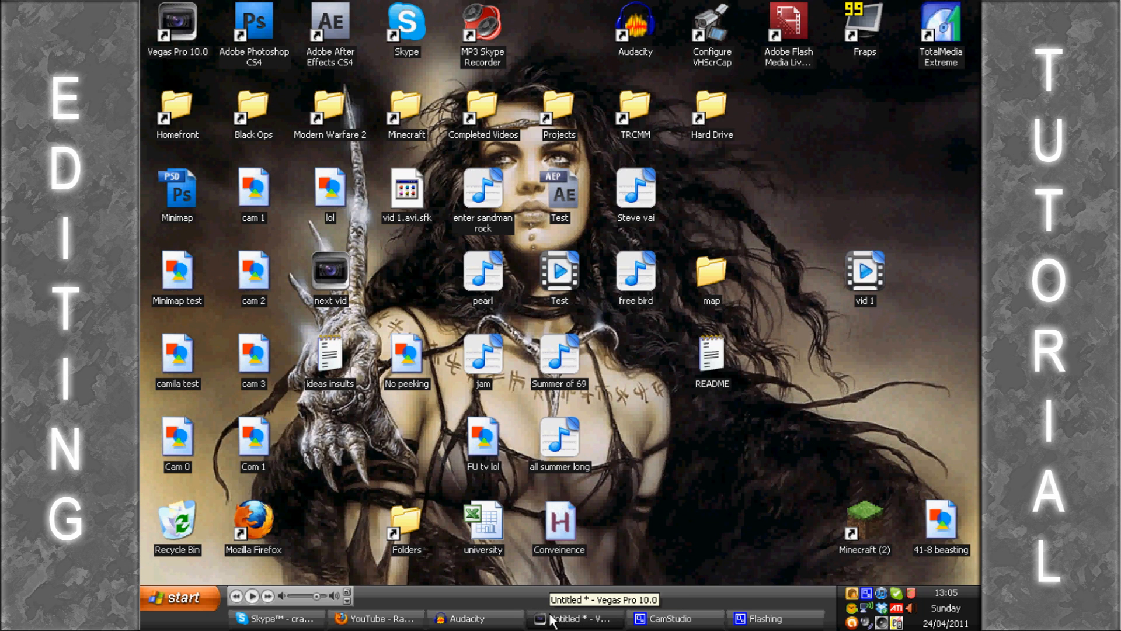
Step: Switch to Firefox, search the web for "mp3 skype recorder" in a new tab and open the voipcallrecording.com result
click(373, 618)
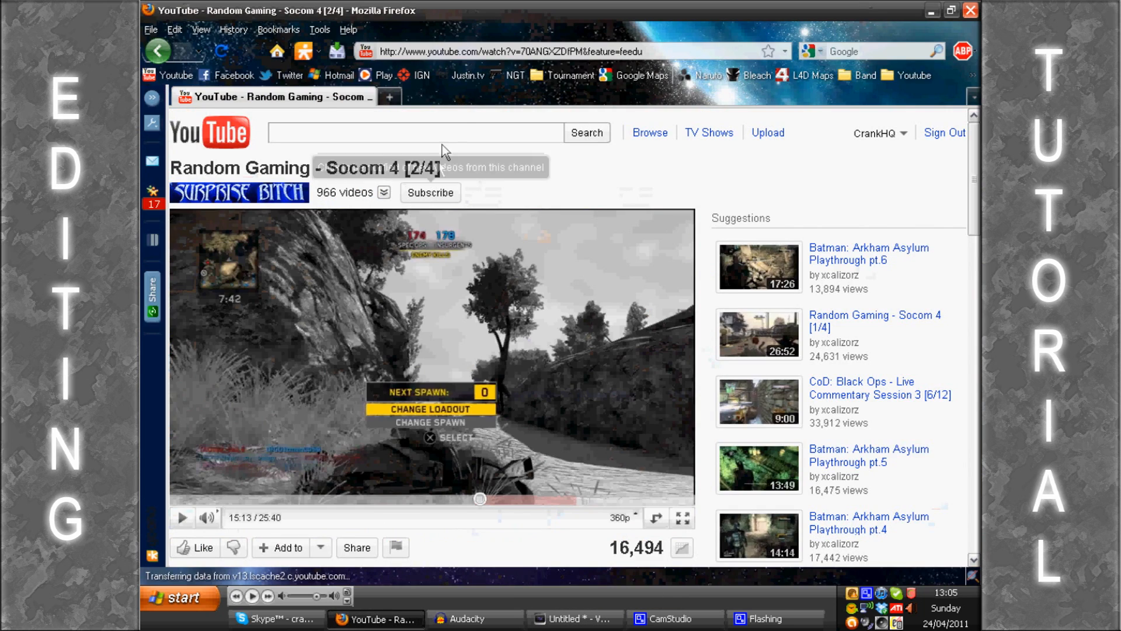
click(869, 55)
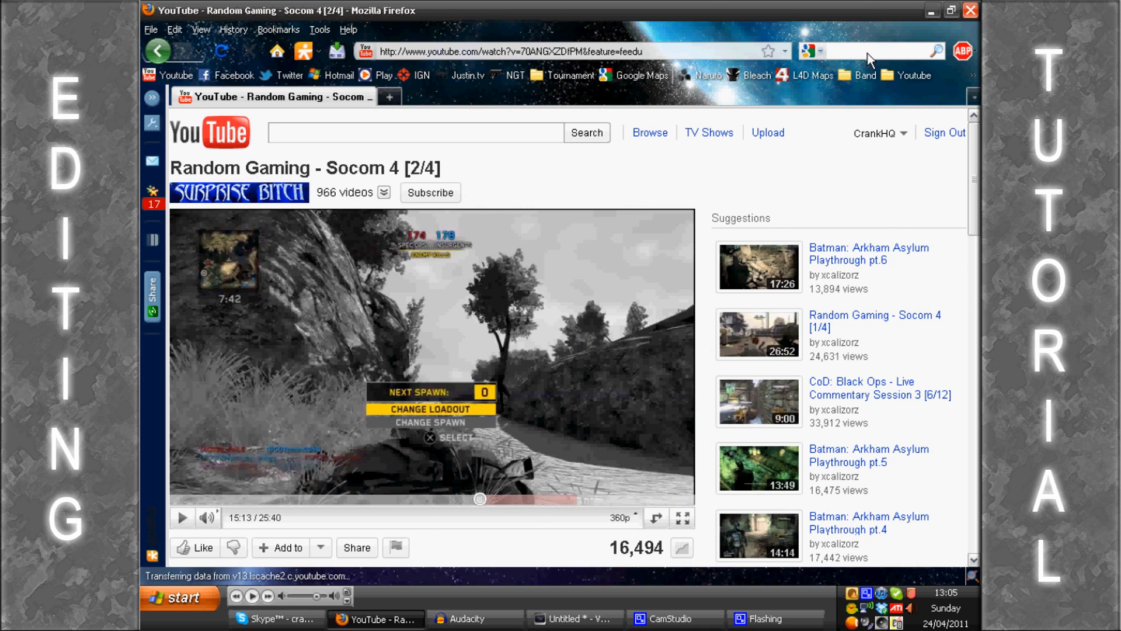
click(390, 97)
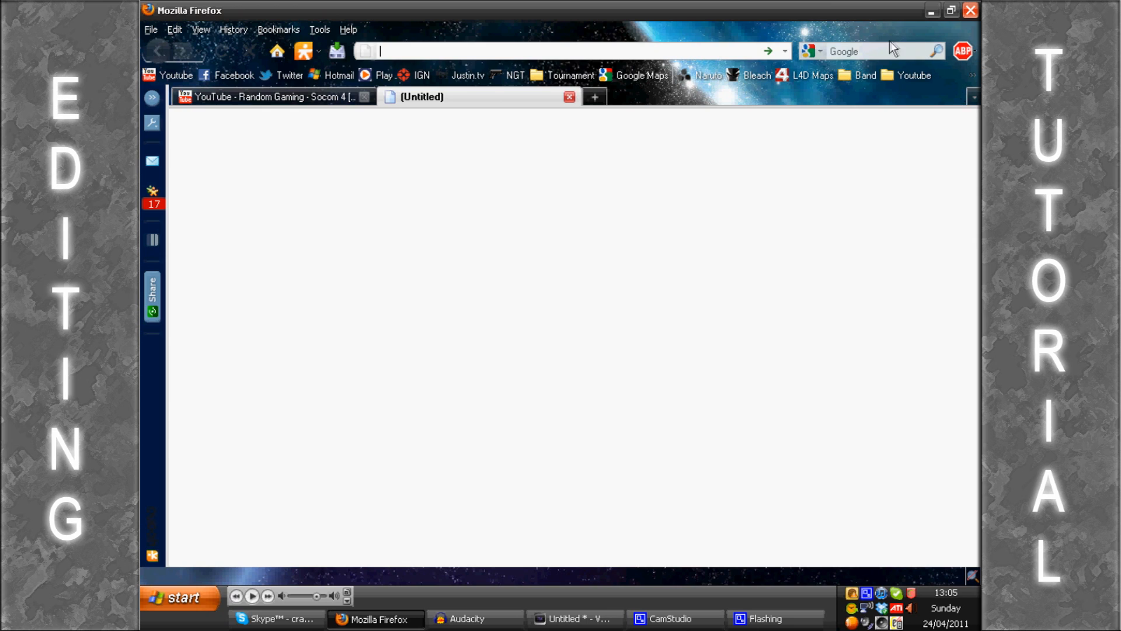
click(880, 49)
text(mp3)
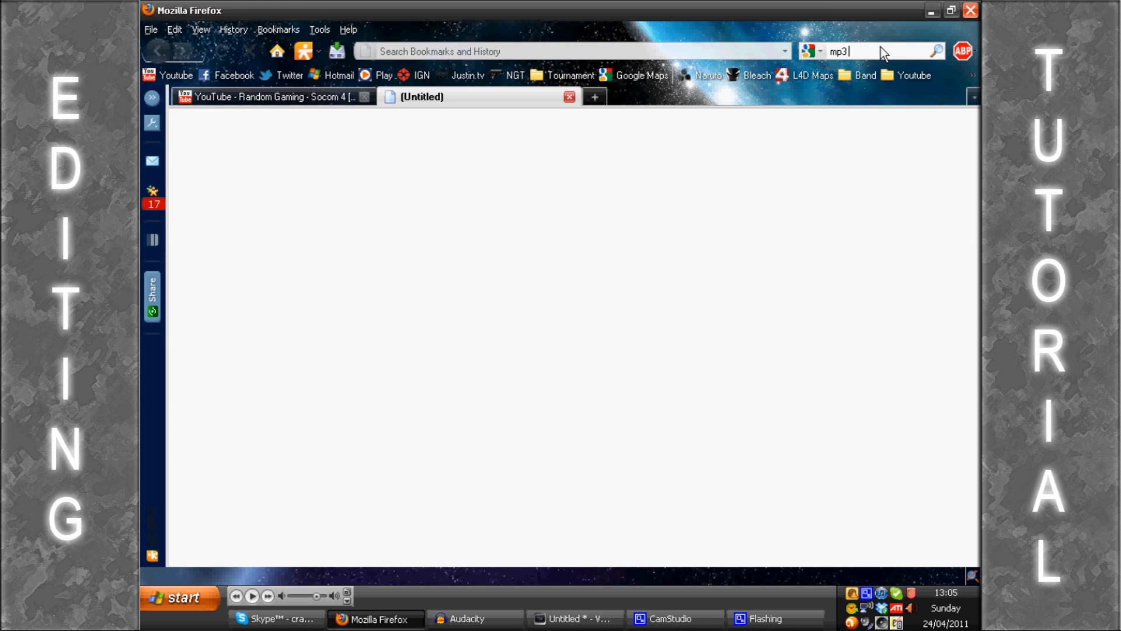
text( skype recorder)
key(Return)
click(471, 221)
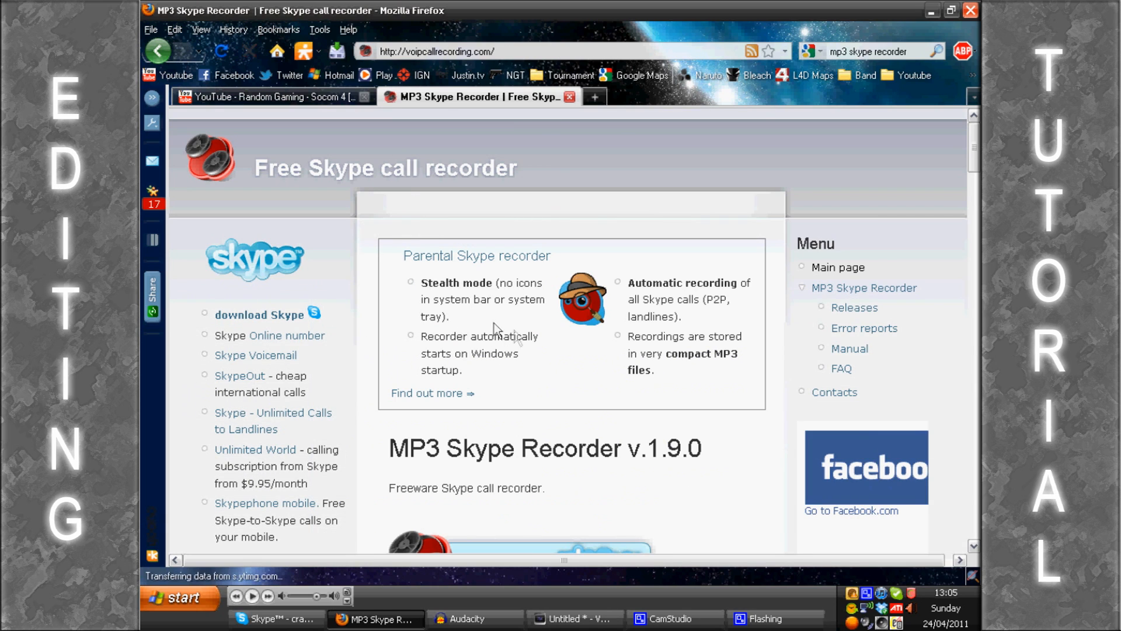
Step: Look over the MP3 Skype Recorder page and return to the YouTube tab
scroll(795, 332, down, 3)
drag(978, 171, 978, 146)
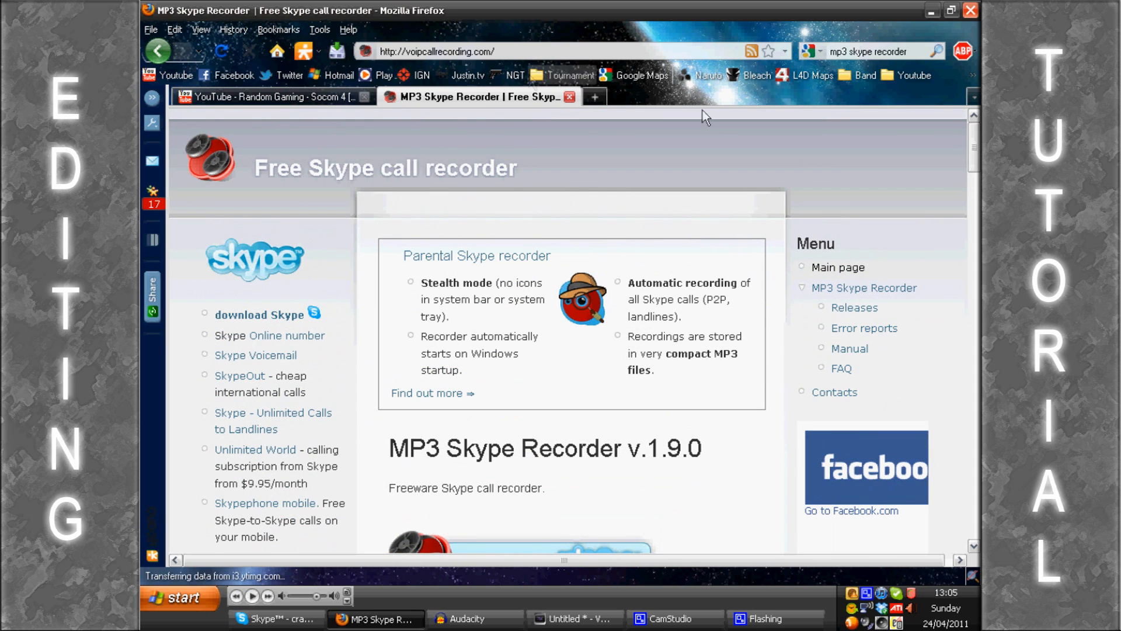
click(307, 101)
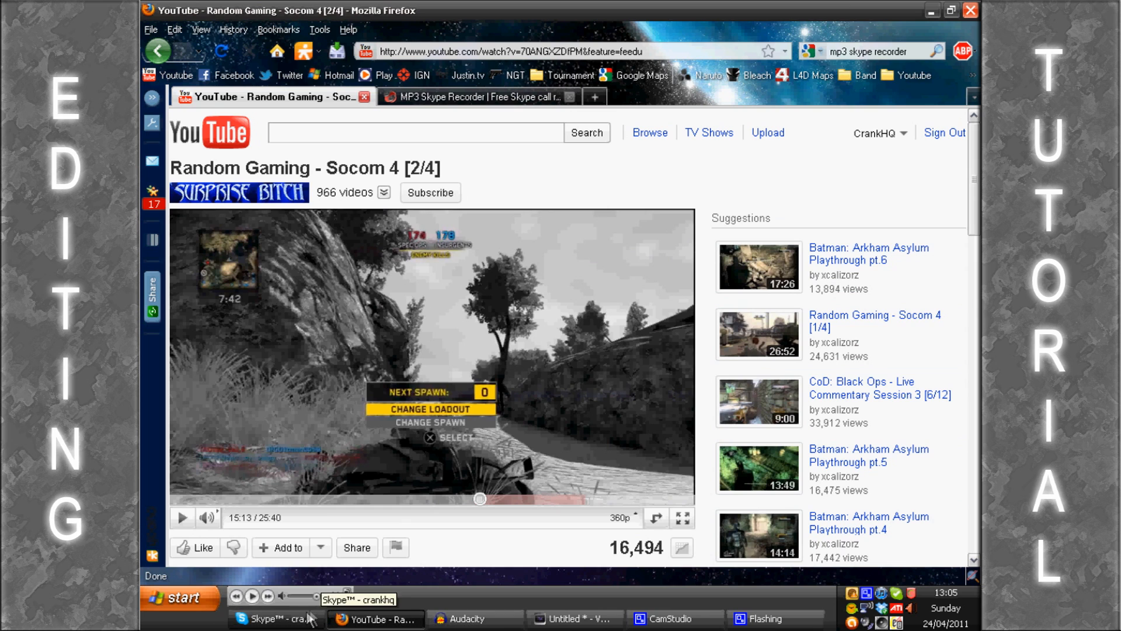
Step: Bring up Skype, exit the Call Graph program running in the background and minimise the Skype window
click(275, 619)
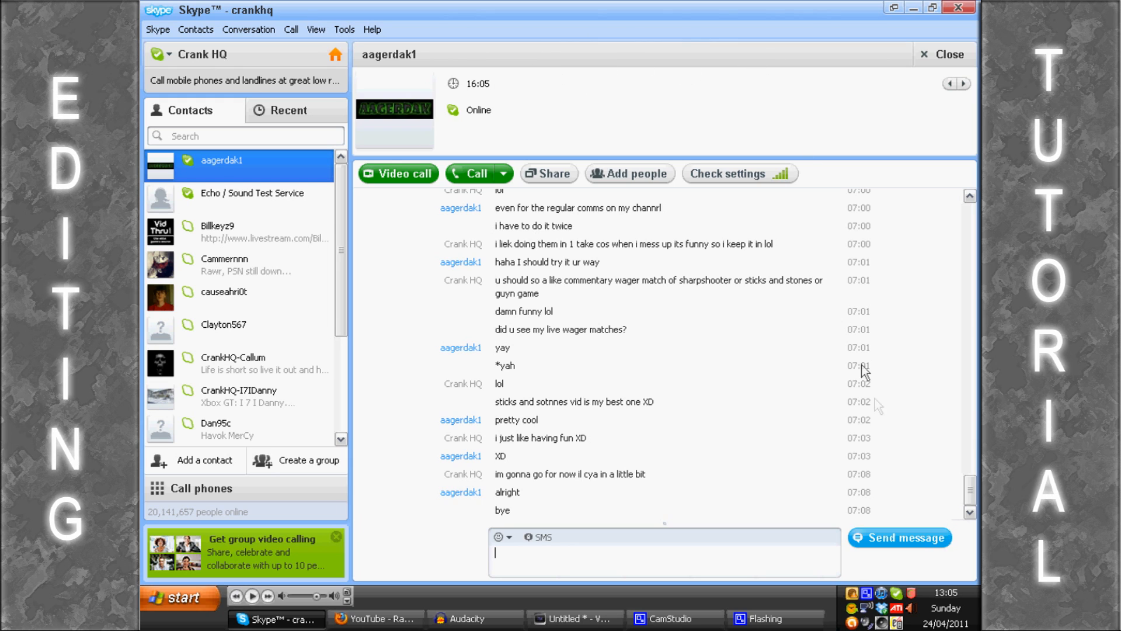
right_click(867, 593)
click(870, 582)
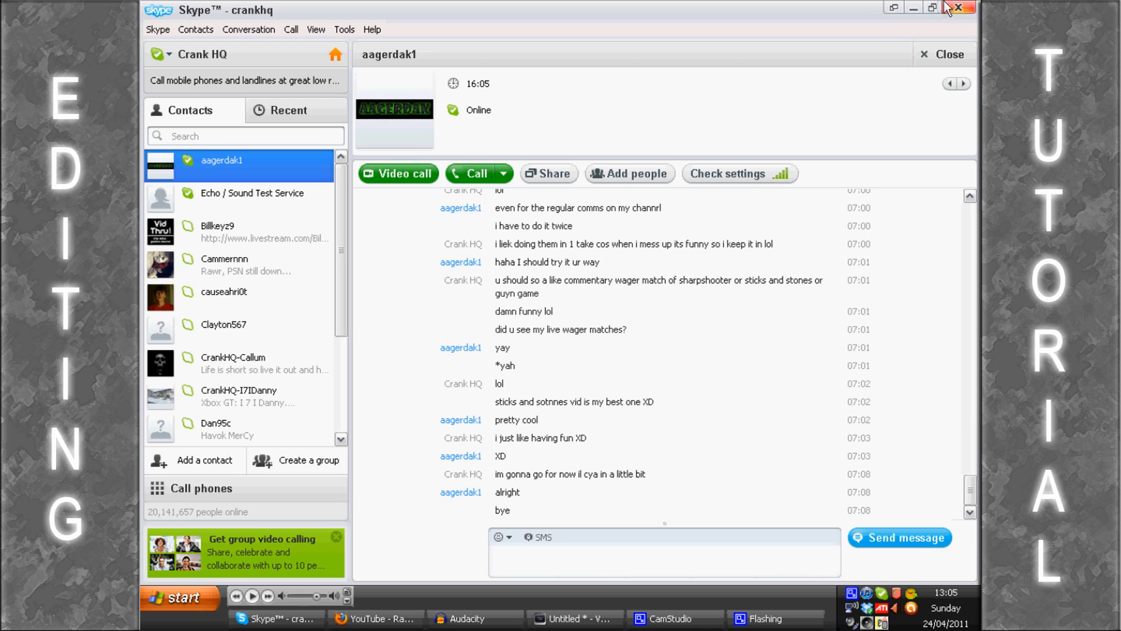
click(914, 8)
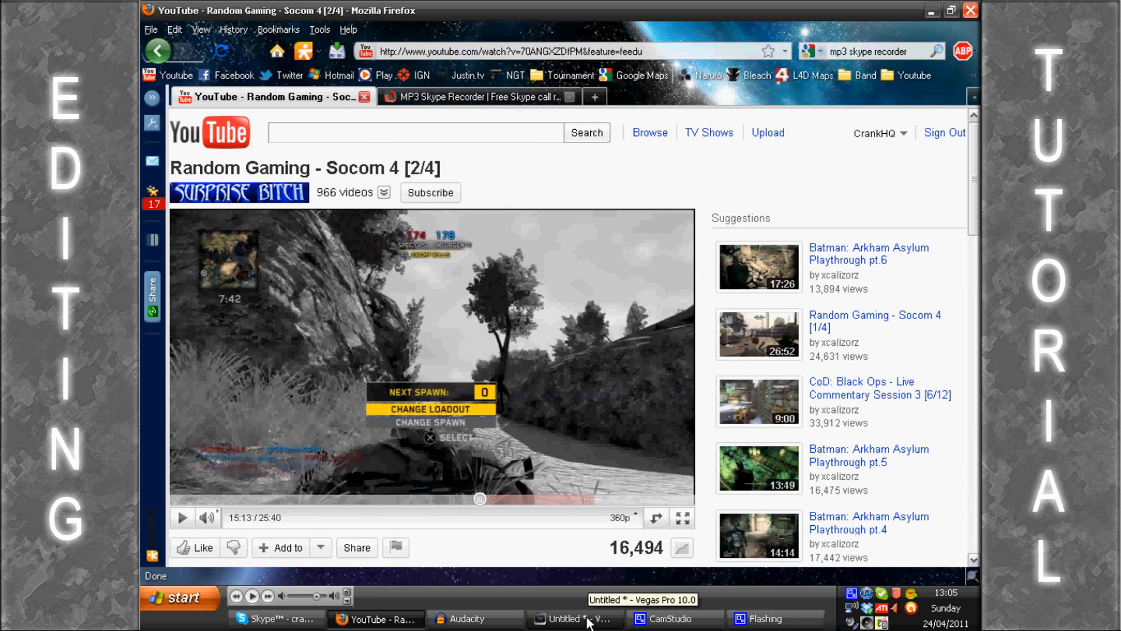
Step: Switch to Vegas Pro and play the recording from about 25 seconds, where the speech changes stereo channel
click(557, 624)
click(546, 358)
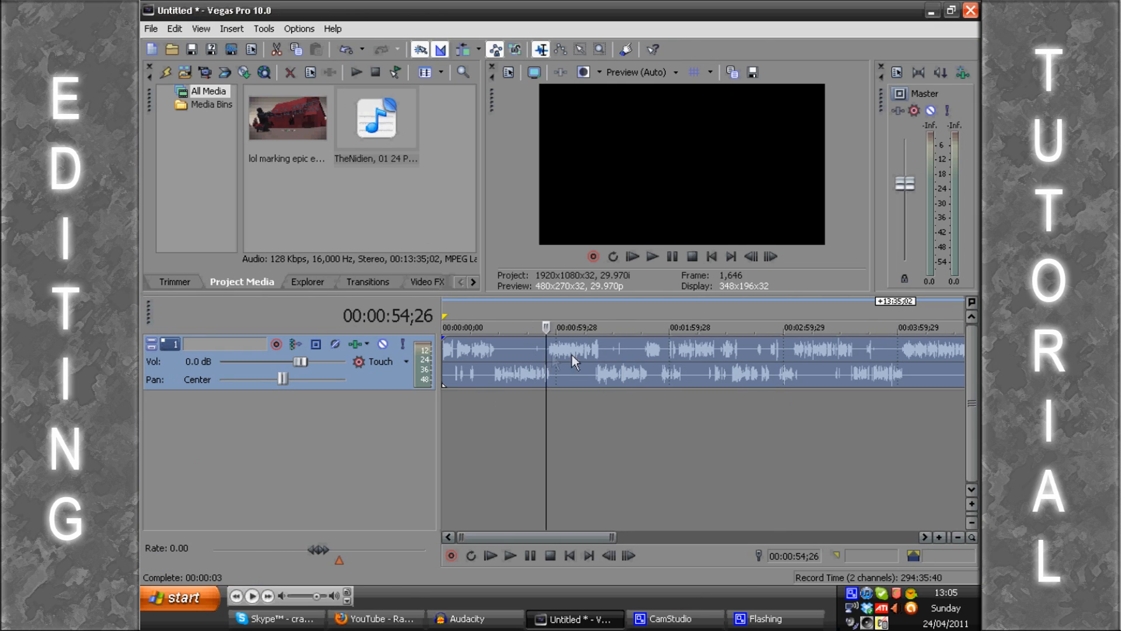
scroll(626, 358, up, 4)
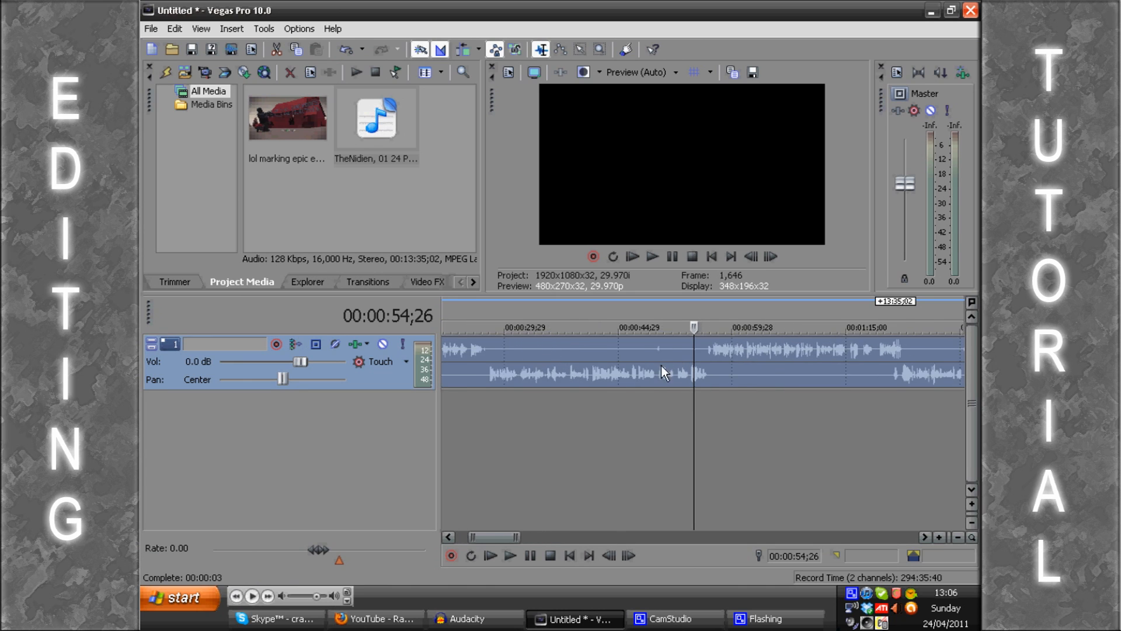
scroll(661, 365, down, 1)
click(519, 353)
scroll(563, 355, up, 2)
click(719, 359)
scroll(719, 360, up, 3)
key(space)
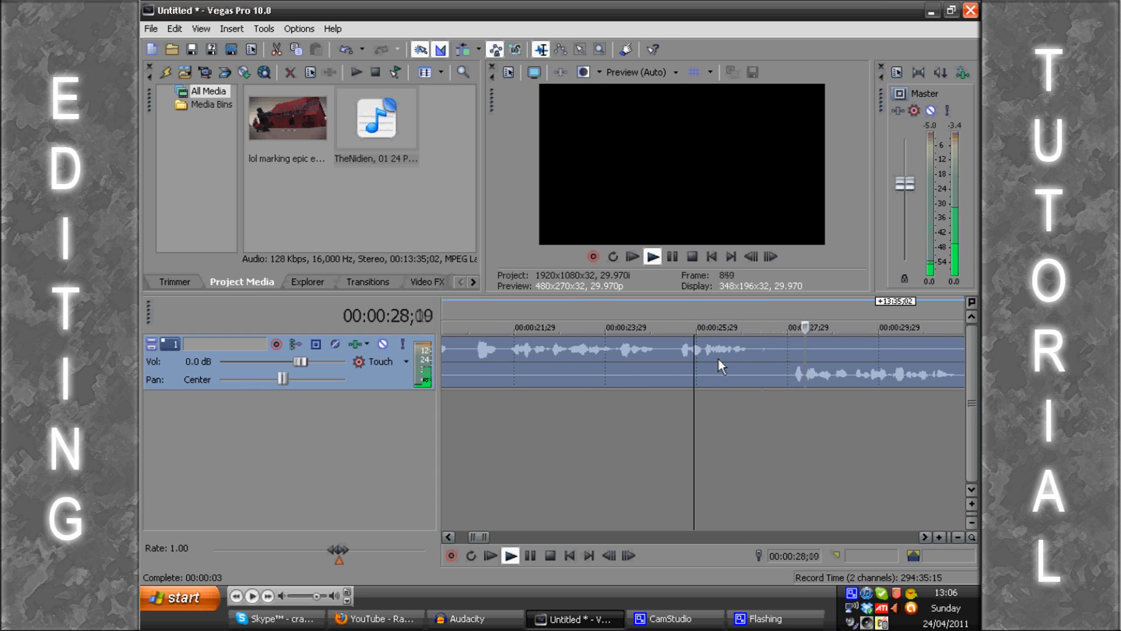
scroll(724, 361, down, 5)
key(space)
Step: Play the recording from about 55 seconds to hear the speech move to the other channel
scroll(811, 371, down, 2)
click(759, 370)
scroll(758, 371, up, 5)
key(space)
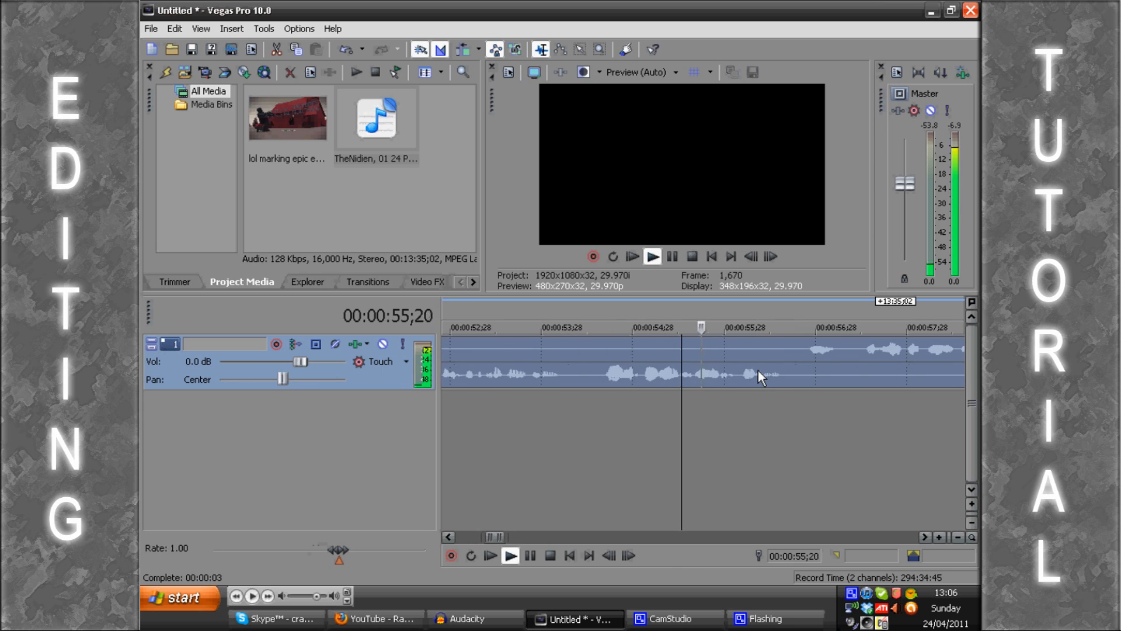
scroll(759, 374, down, 1)
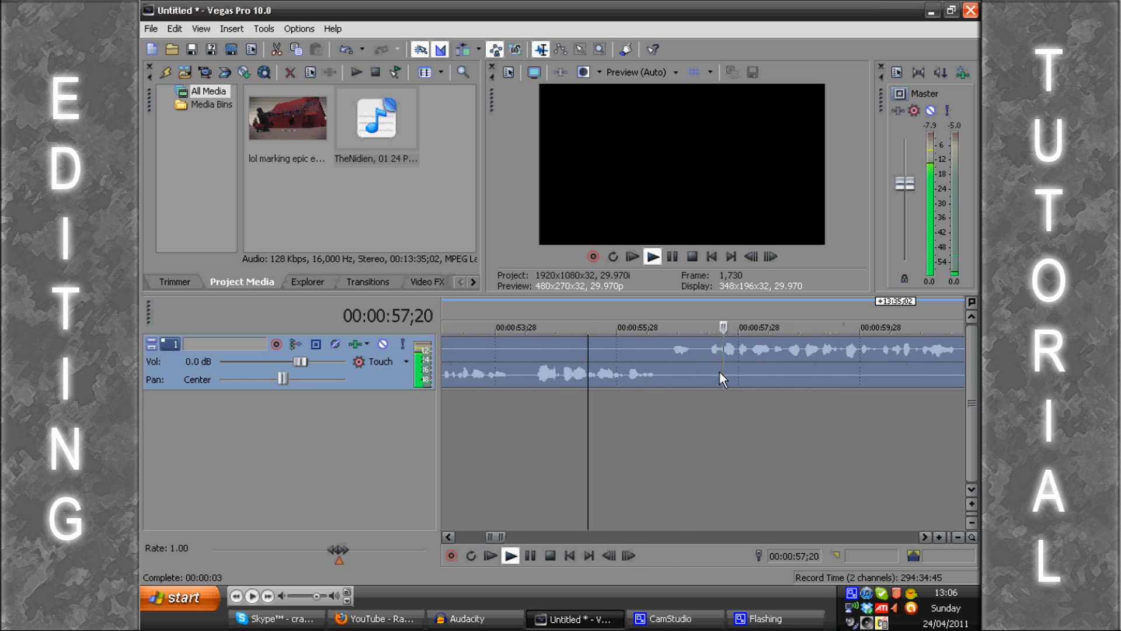
key(space)
Step: Inspect the two channel waveforms of the recording around 31 seconds
scroll(680, 370, down, 2)
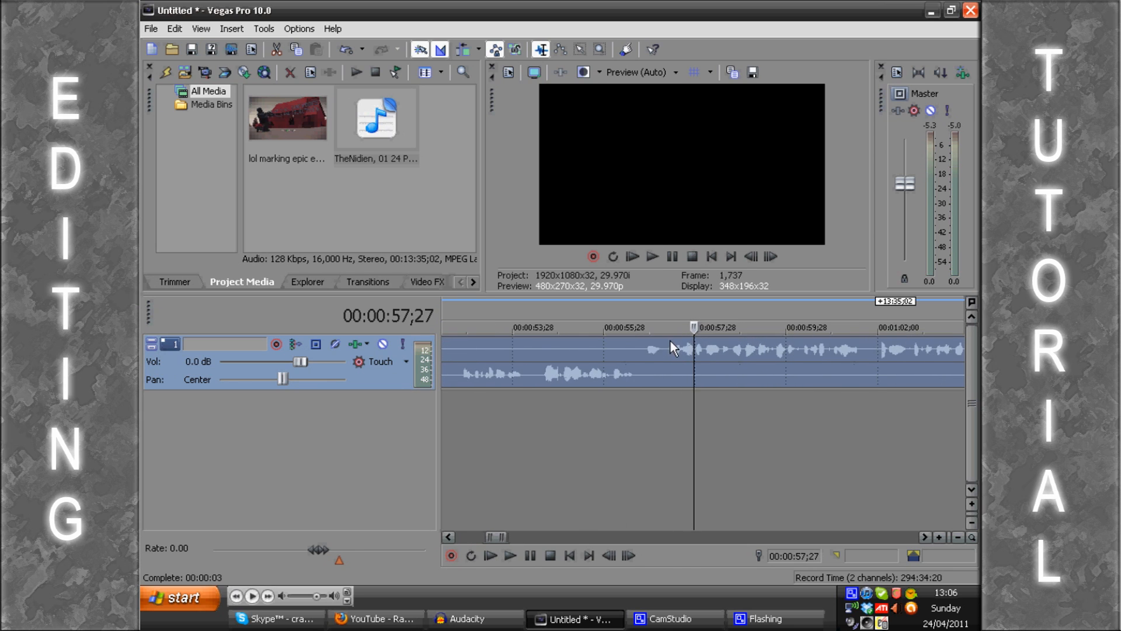
scroll(651, 362, down, 4)
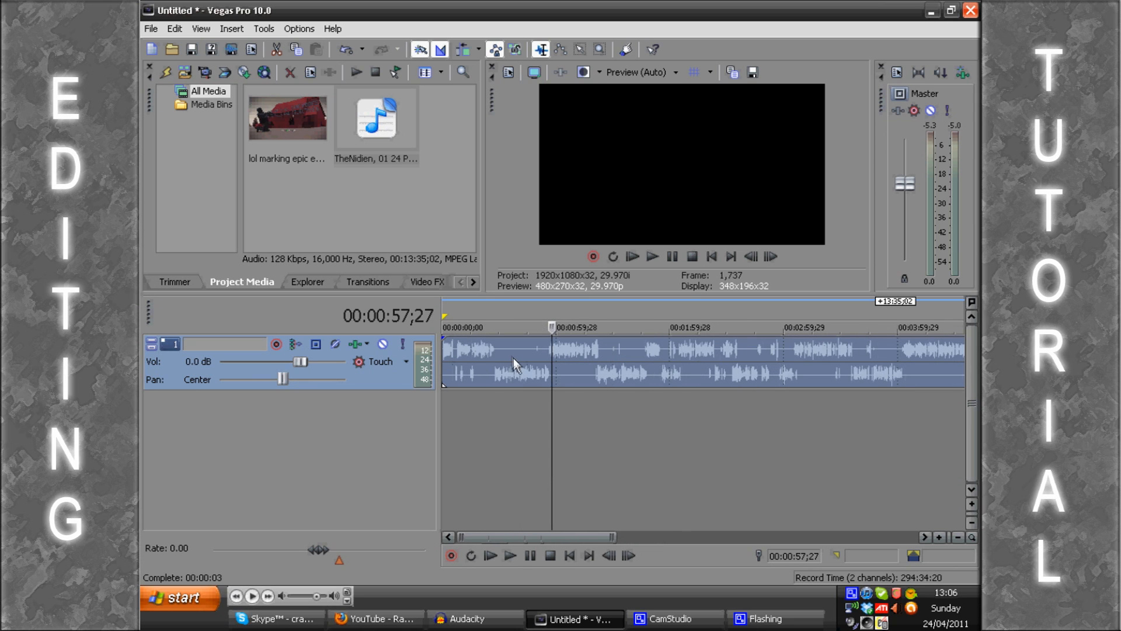
click(501, 373)
scroll(547, 370, up, 2)
scroll(635, 370, up, 3)
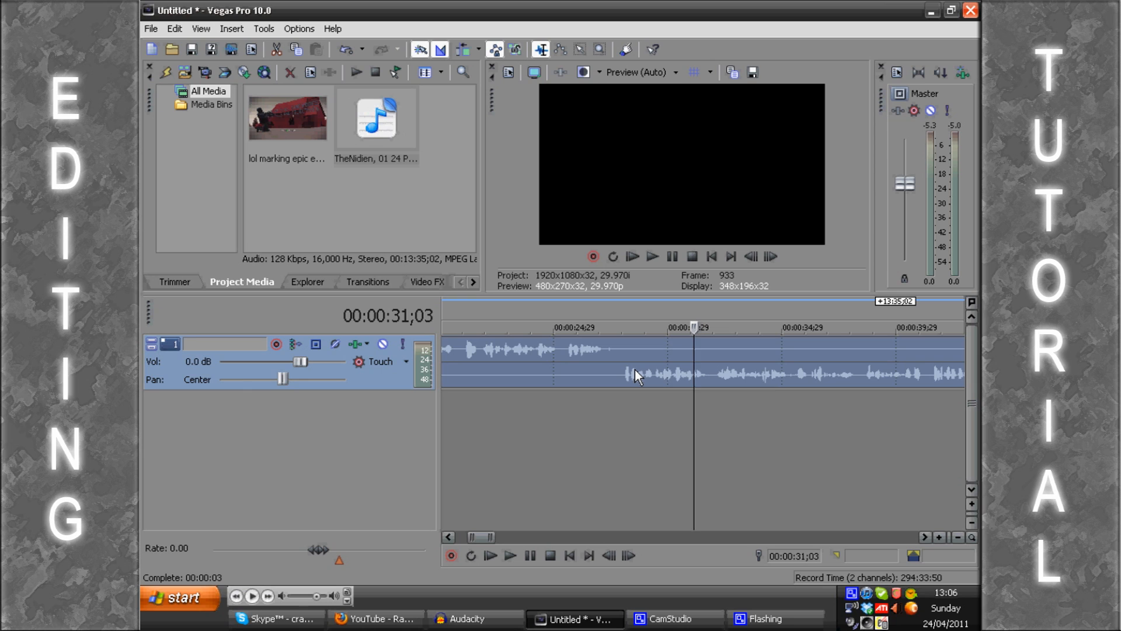
scroll(635, 369, down, 3)
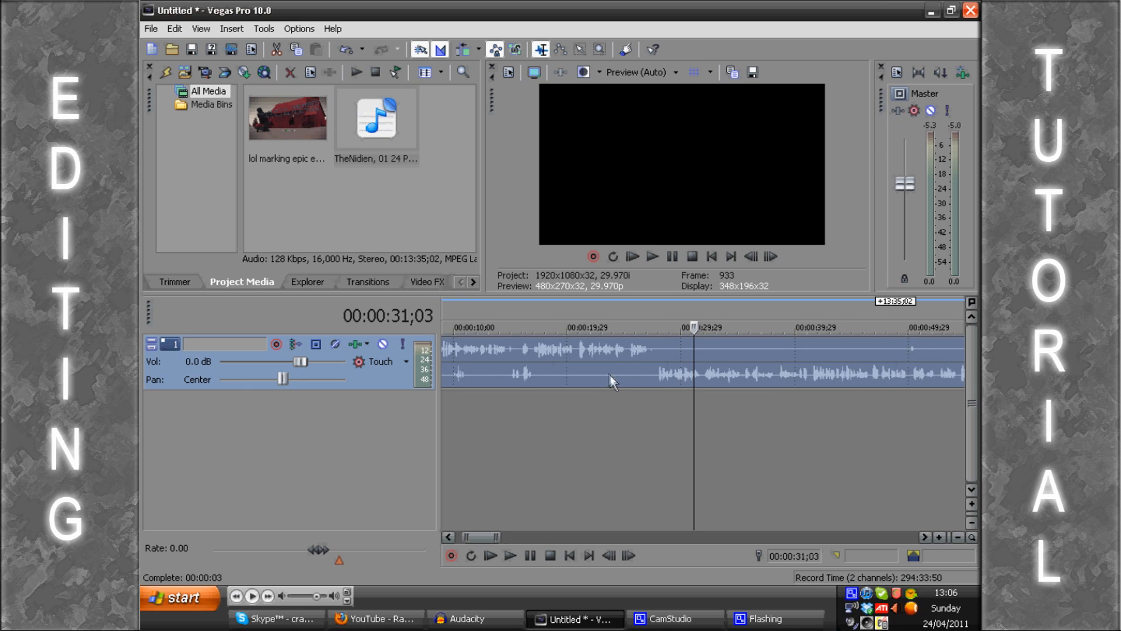
Step: Shift the recording on track 1 about two seconds later on the timeline
drag(570, 362, 565, 359)
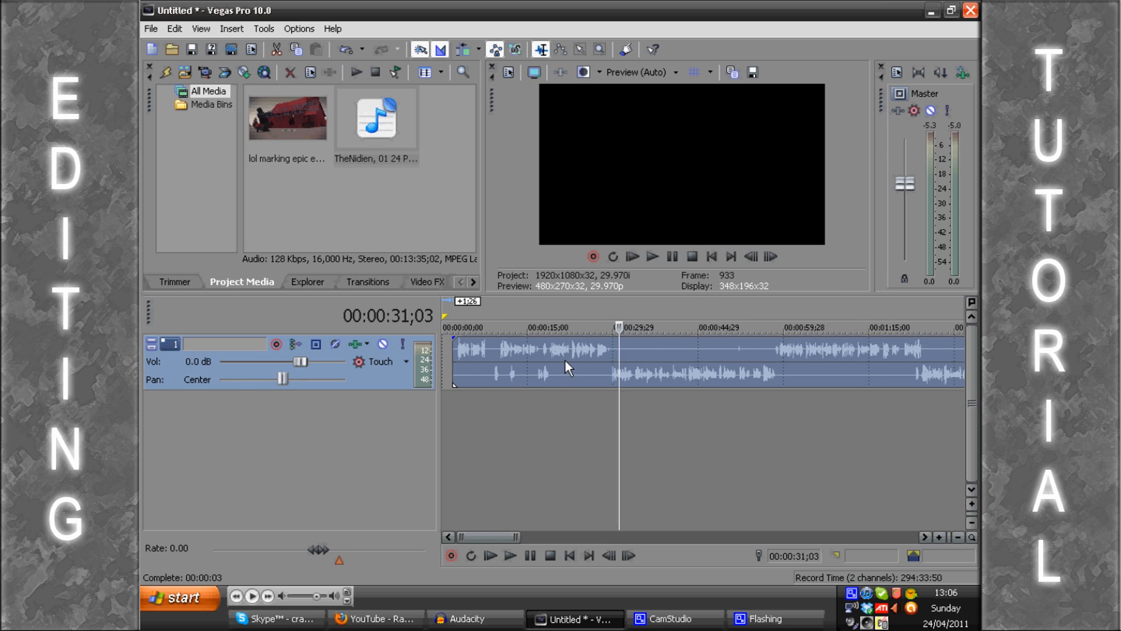
right_click(530, 377)
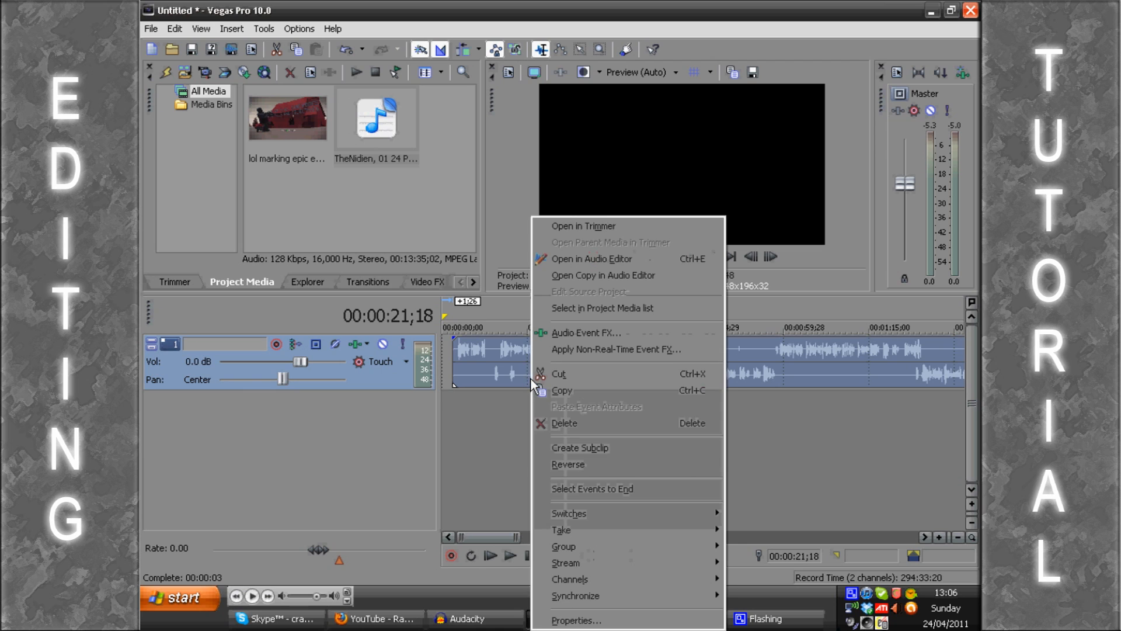
click(493, 355)
Step: Copy the recording and paste it onto the same track at 00:00:08;24
click(493, 356)
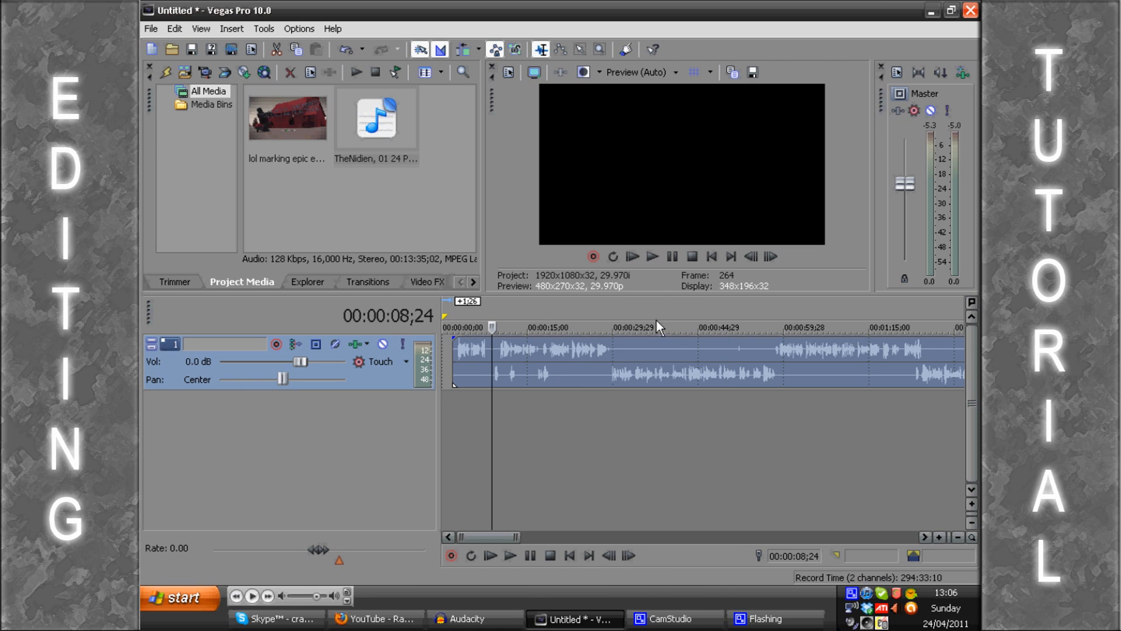
double_click(582, 355)
right_click(706, 350)
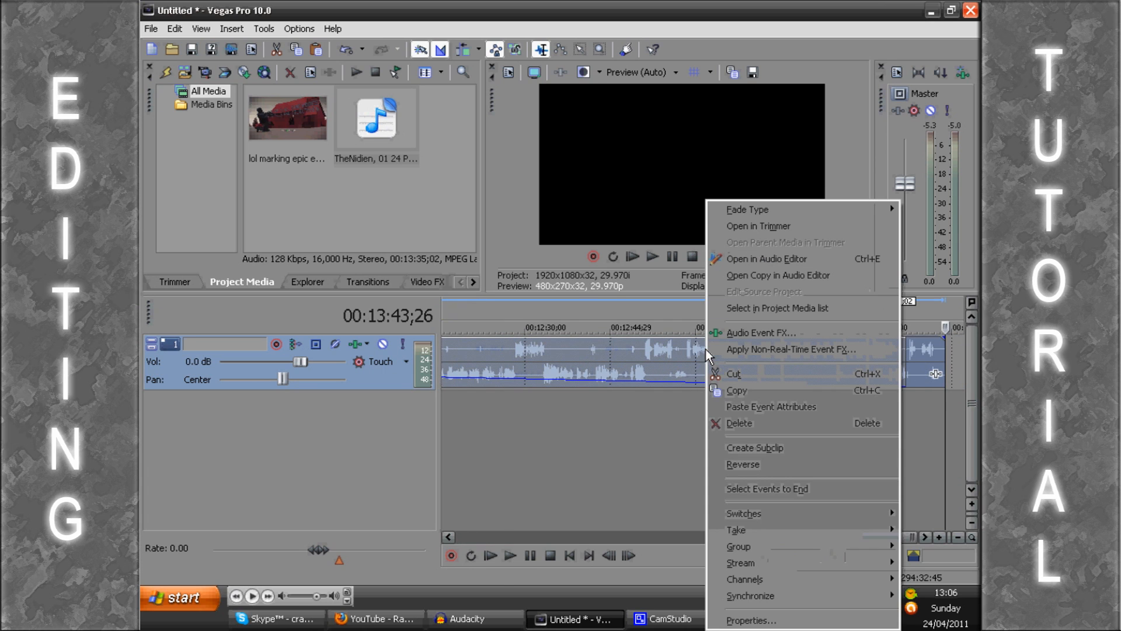
click(716, 3)
click(180, 27)
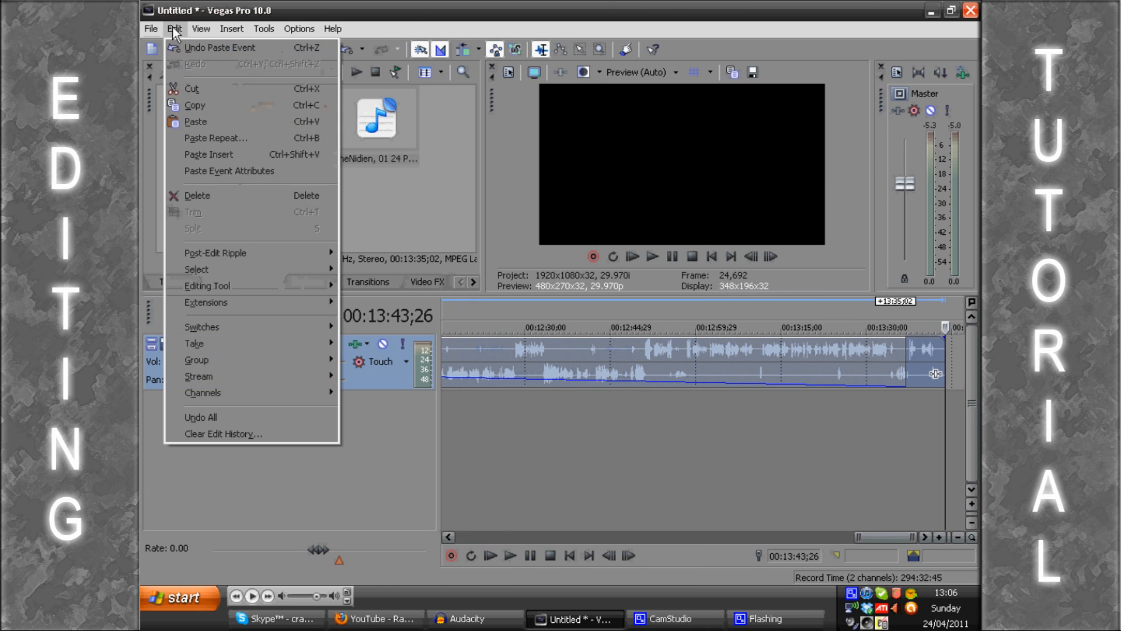
click(177, 28)
Step: Move the pasted copy onto a new second audio track, aligned in time with the original recording
click(920, 349)
drag(832, 369, 795, 421)
click(542, 478)
scroll(541, 478, down, 2)
scroll(501, 485, up, 2)
scroll(471, 485, down, 2)
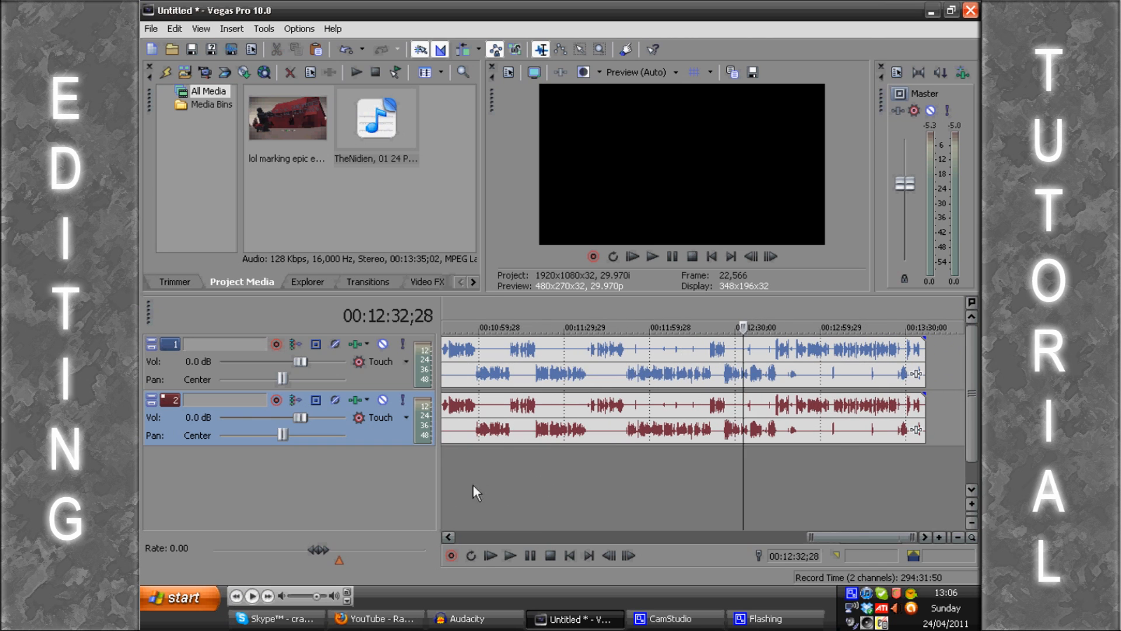
click(471, 473)
scroll(471, 473, up, 1)
scroll(470, 473, up, 1)
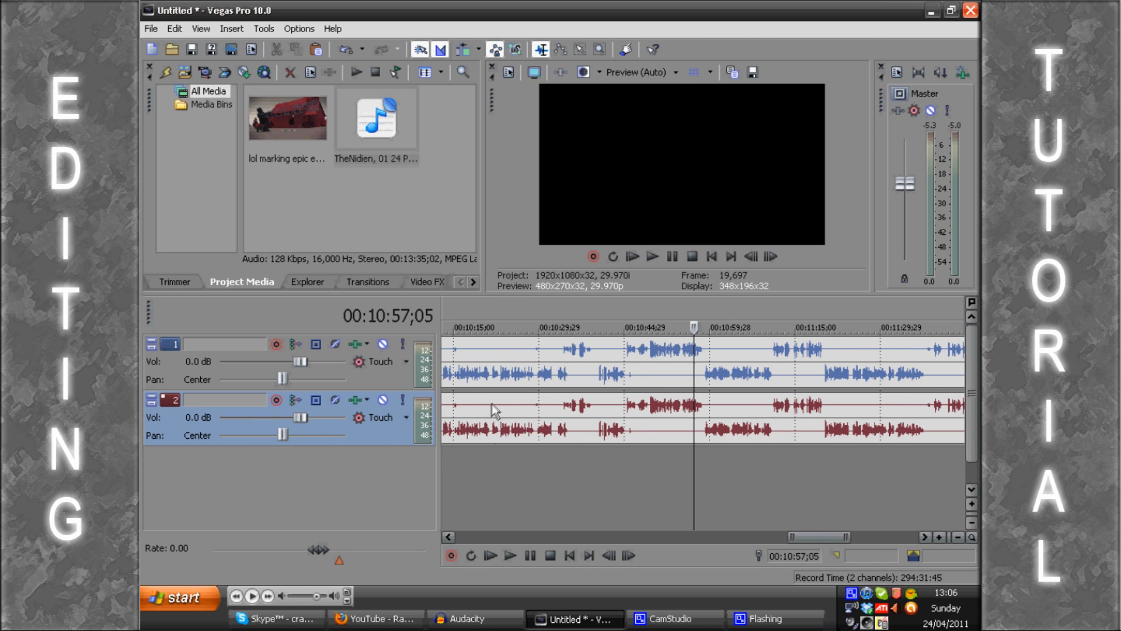
Step: Set the recording on track 1 to use its left channel only
click(482, 437)
scroll(481, 437, up, 1)
scroll(481, 437, down, 2)
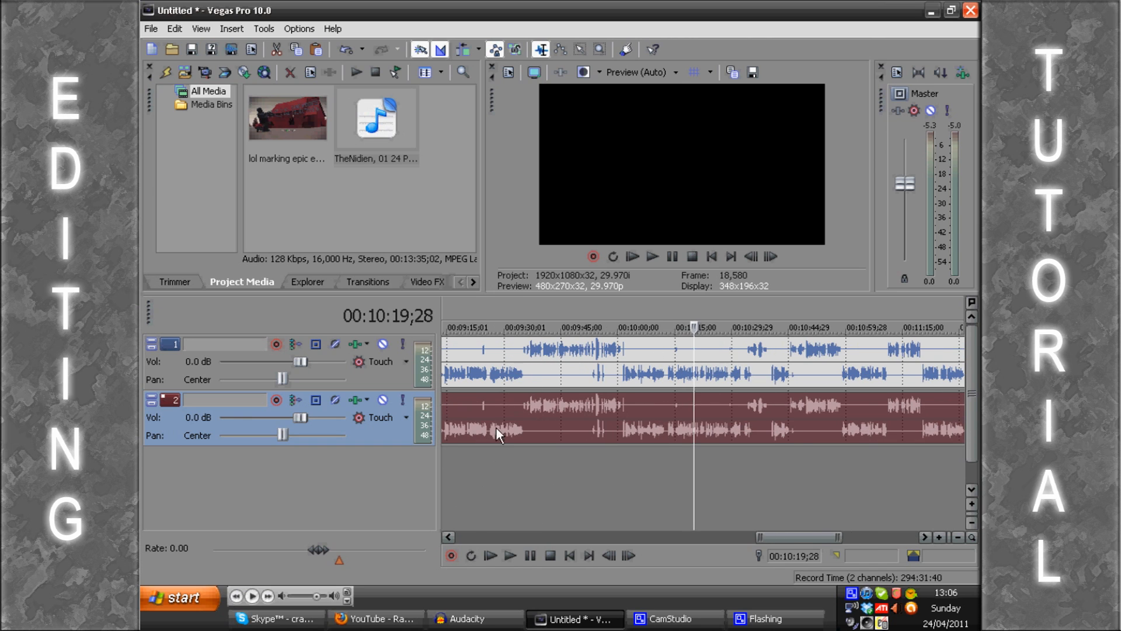
right_click(555, 351)
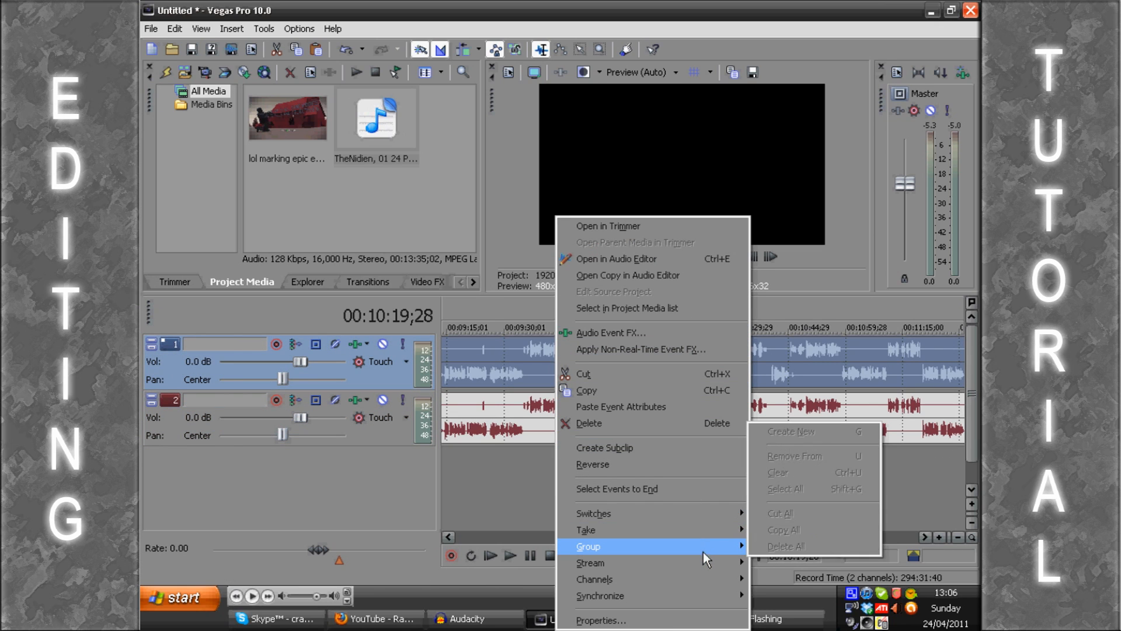
mouse_move(703, 518)
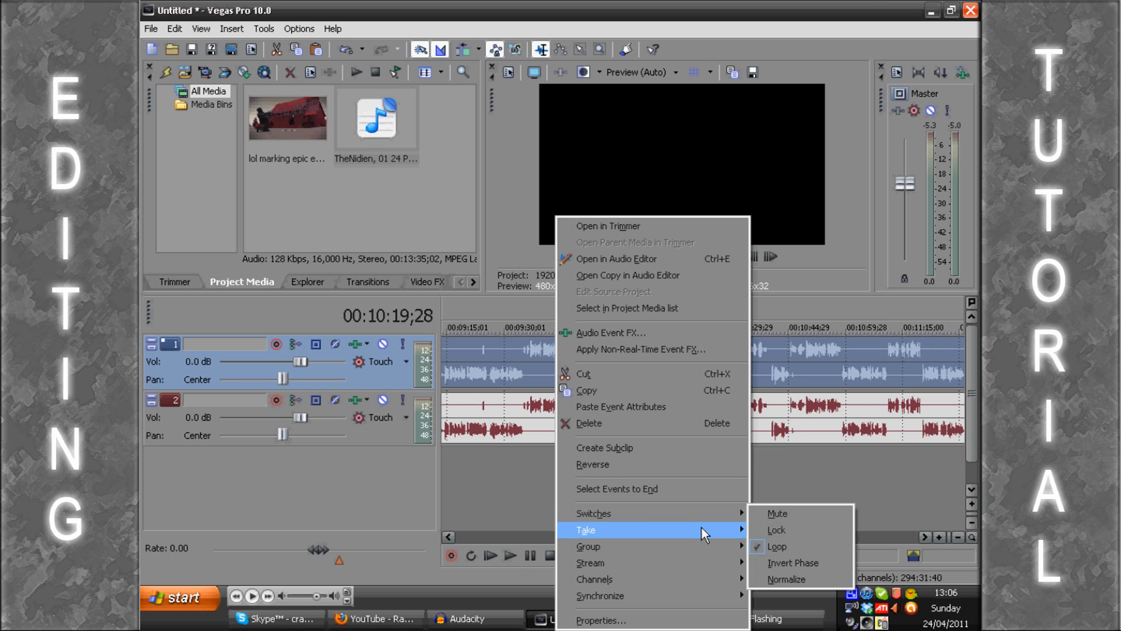
mouse_move(700, 544)
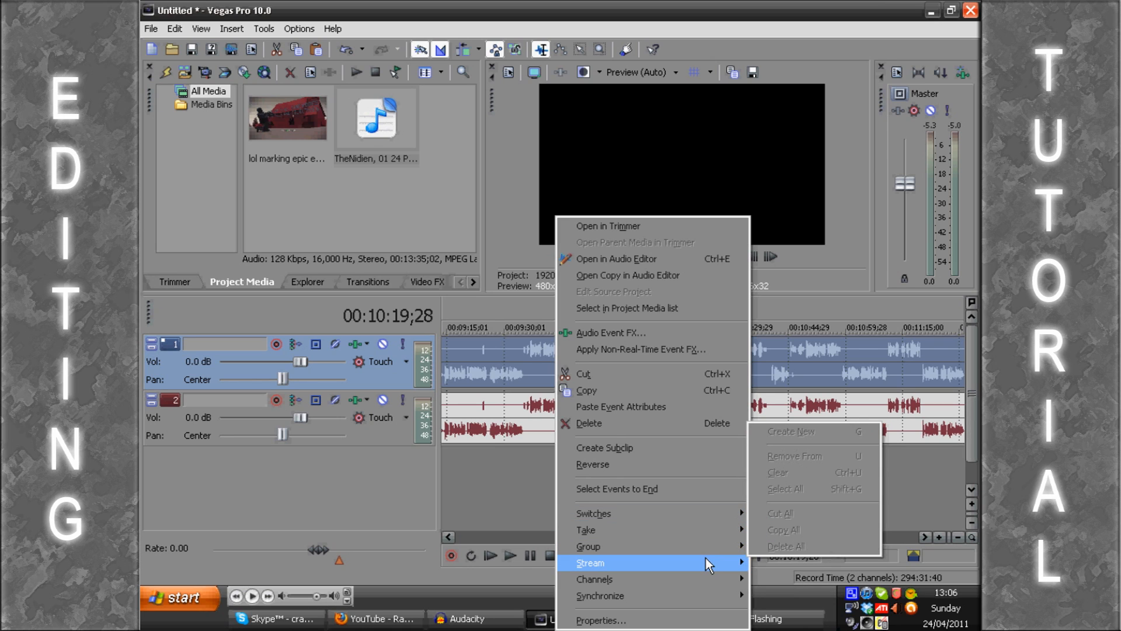
mouse_move(706, 578)
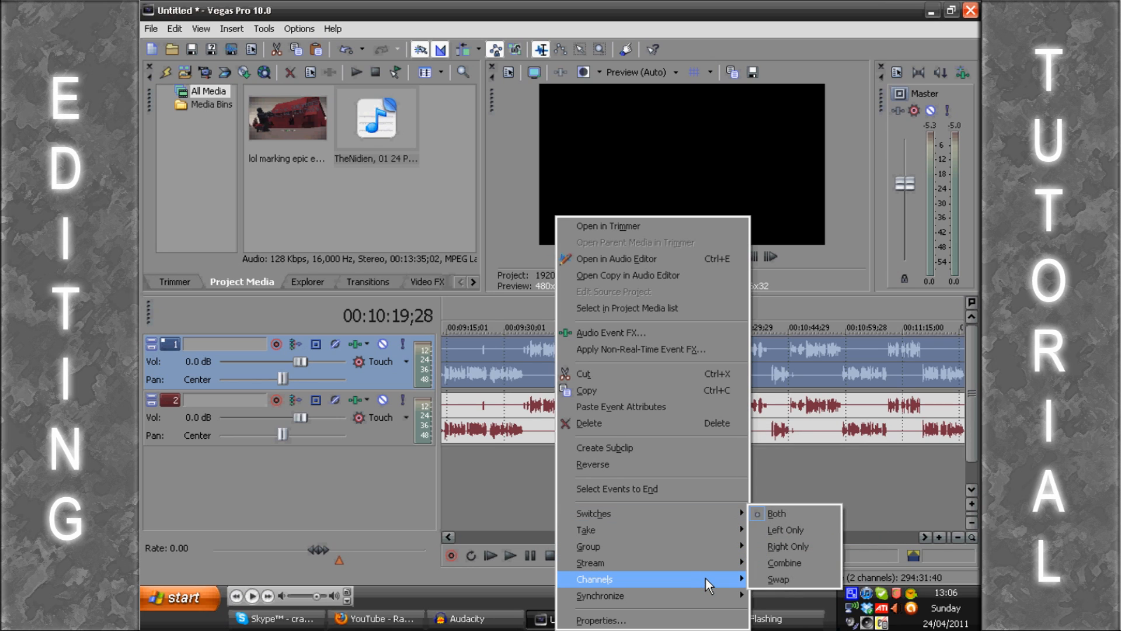
click(780, 529)
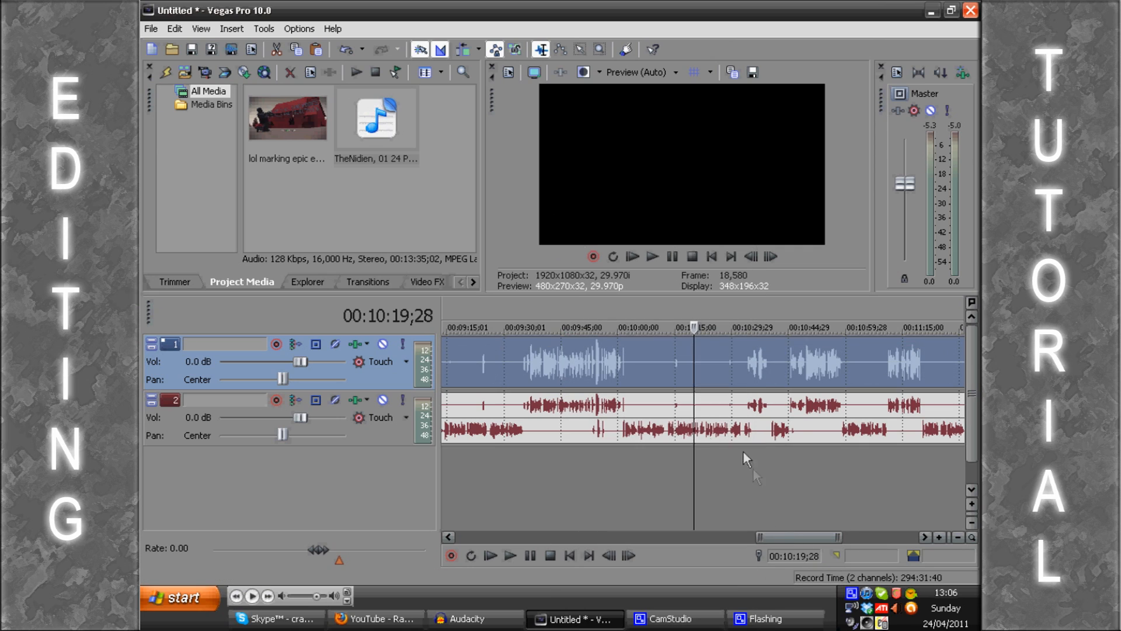
Step: Set the recording copy on track 2 to use its right channel only
right_click(621, 432)
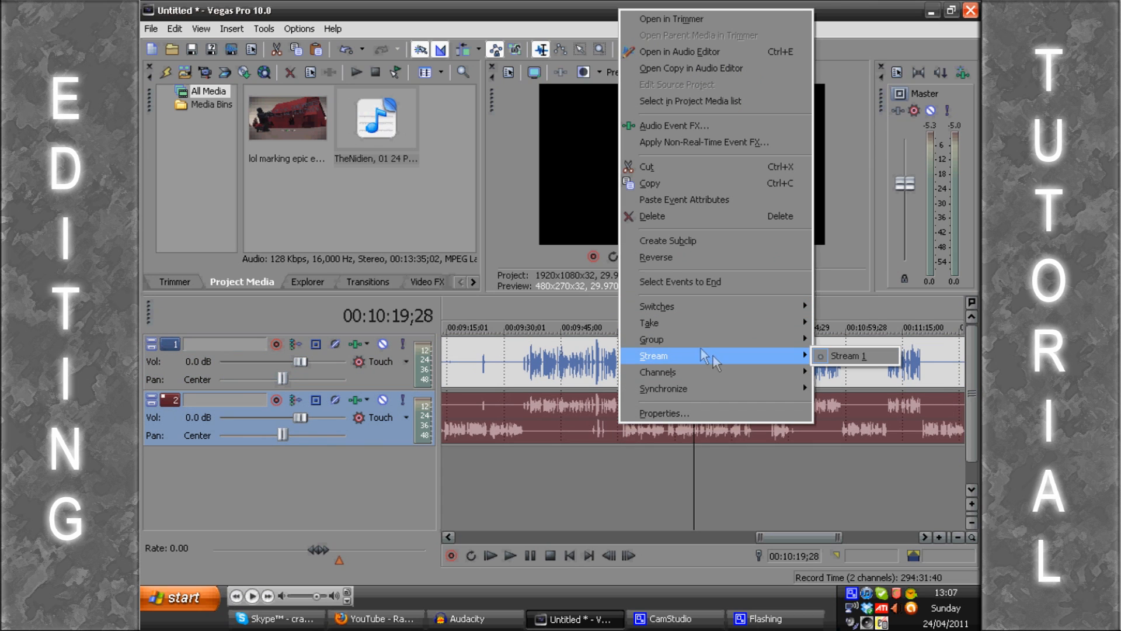
mouse_move(700, 349)
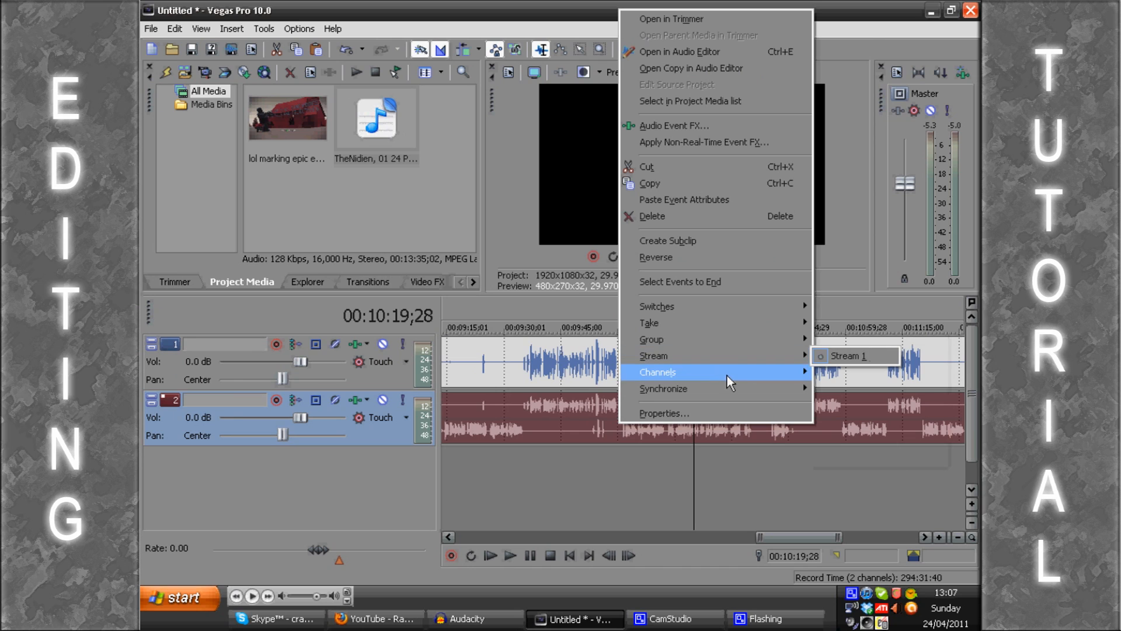
mouse_move(752, 379)
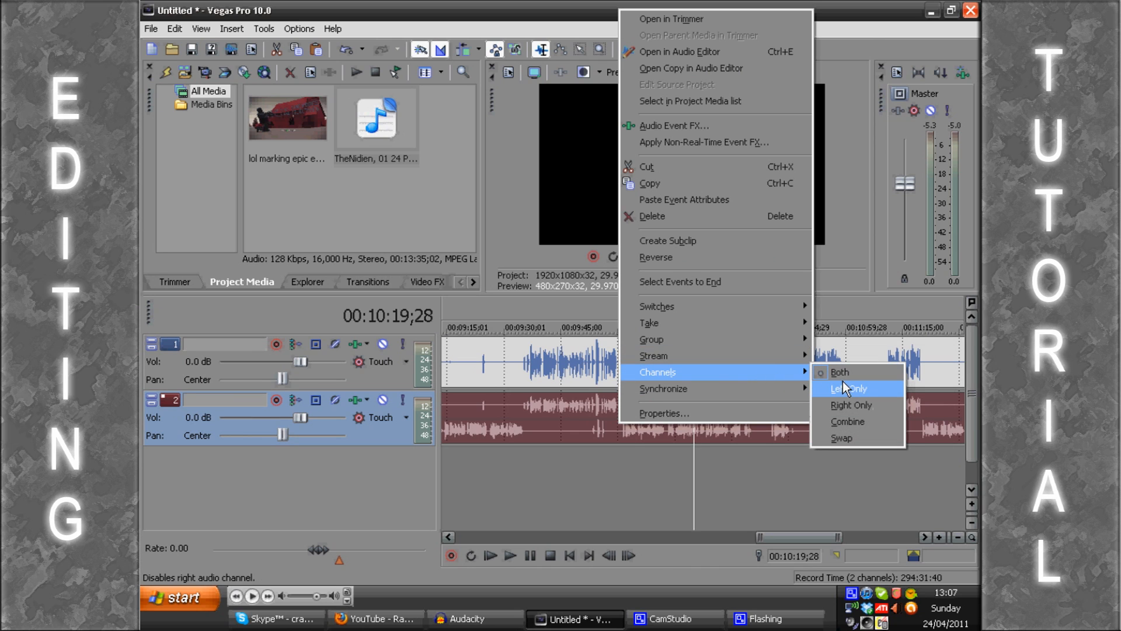
click(851, 405)
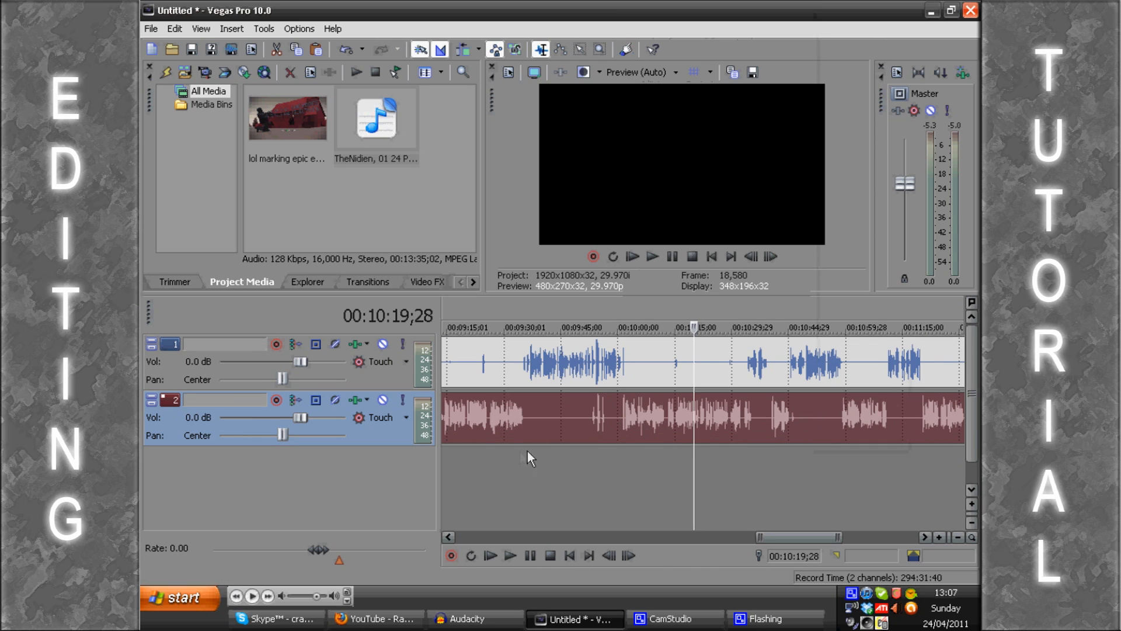
Step: Play both tracks around 25 to 35 seconds to check how the two speakers are separated
click(512, 457)
scroll(579, 461, down, 3)
scroll(555, 453, down, 4)
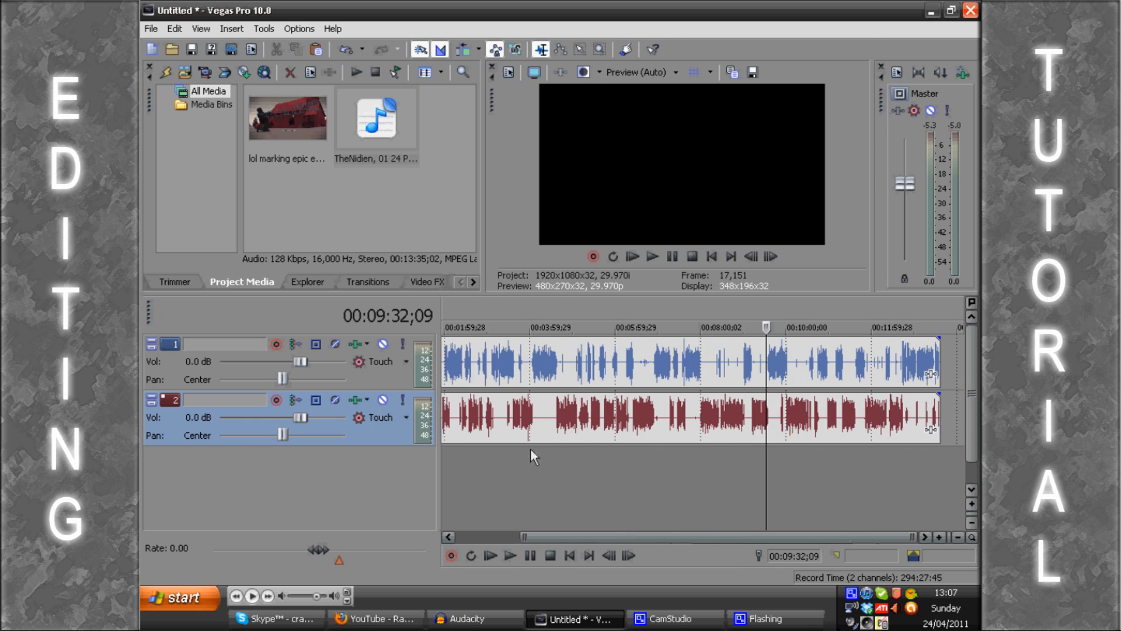
click(454, 462)
scroll(461, 465, up, 4)
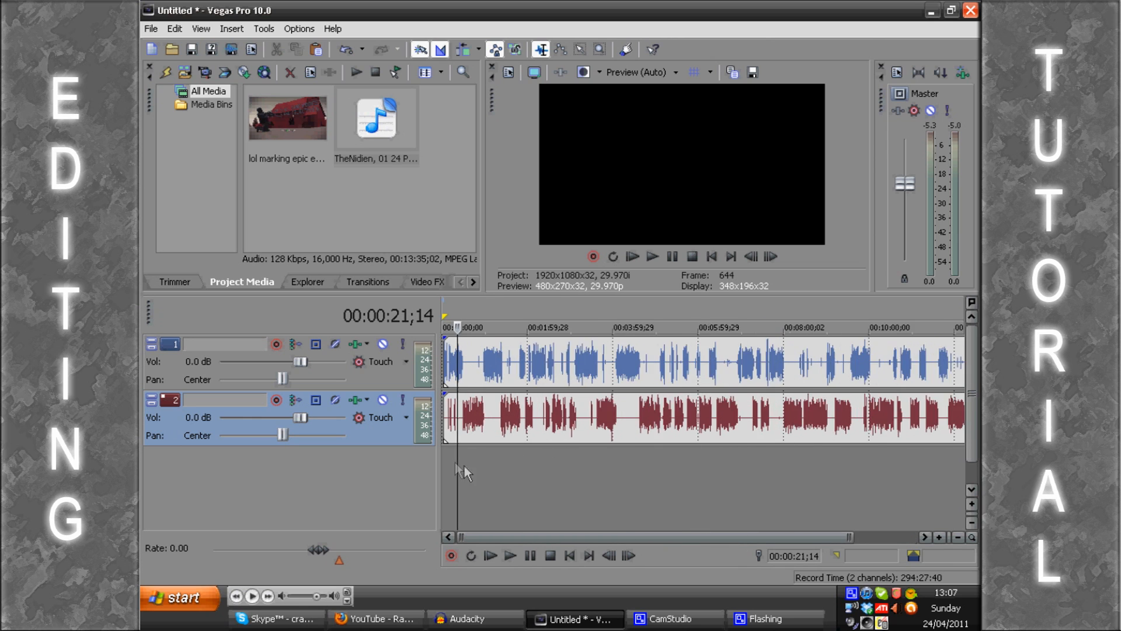
scroll(584, 384, up, 2)
click(584, 380)
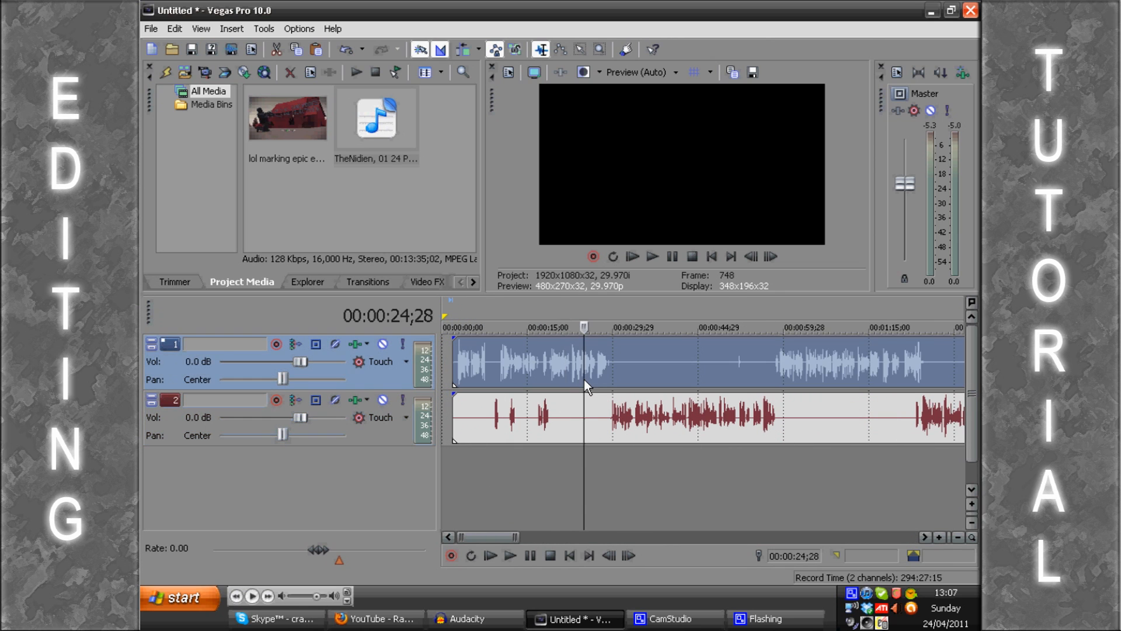
key(space)
click(638, 364)
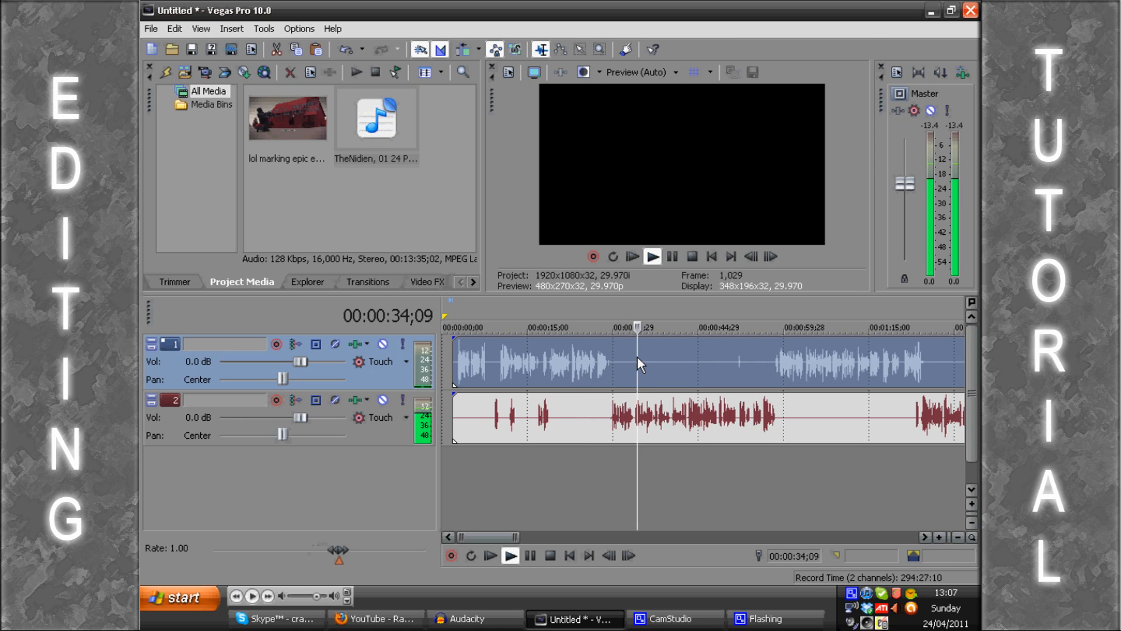
key(space)
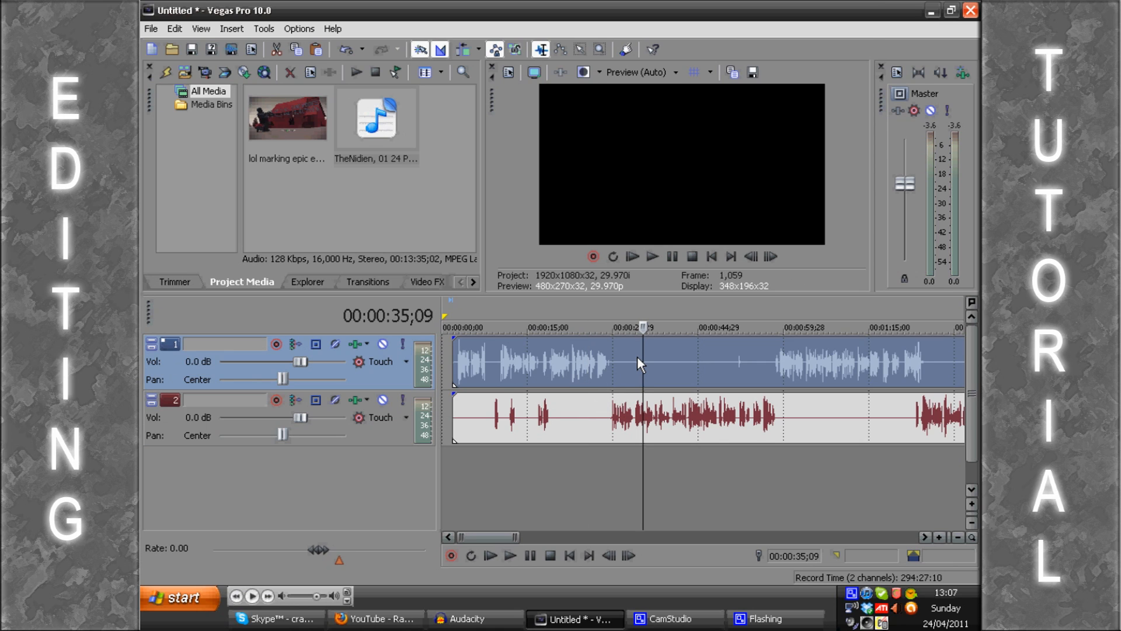
Step: Shift the recording on track 2 earlier by 20 frames to close the gap between speakers near 29 seconds
scroll(641, 415, up, 1)
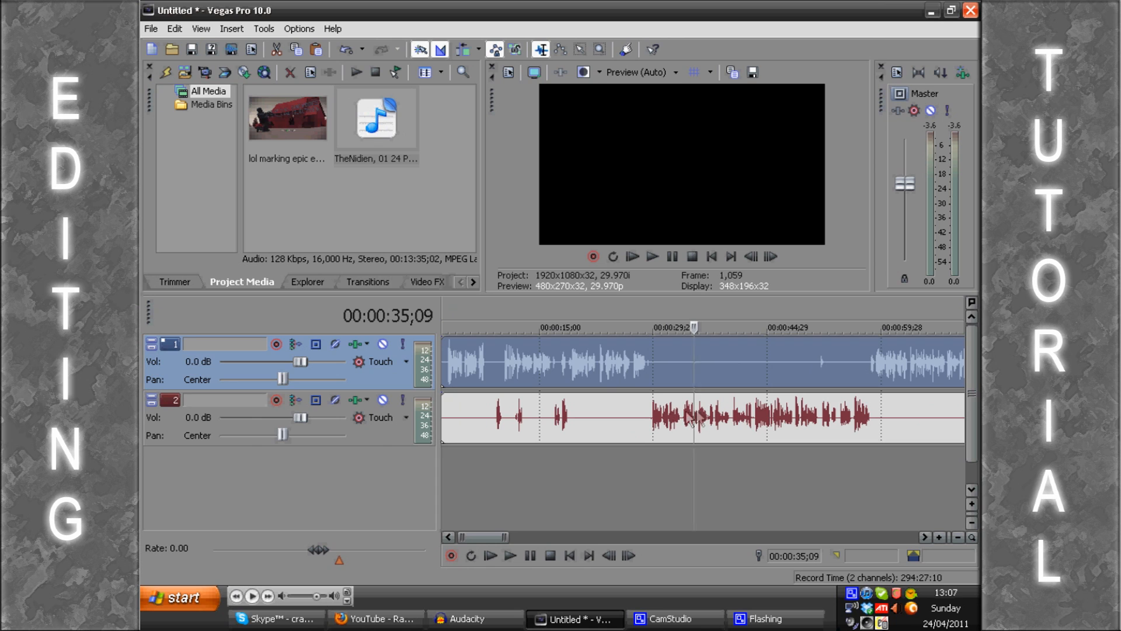
click(648, 410)
scroll(653, 412, up, 1)
scroll(659, 420, up, 2)
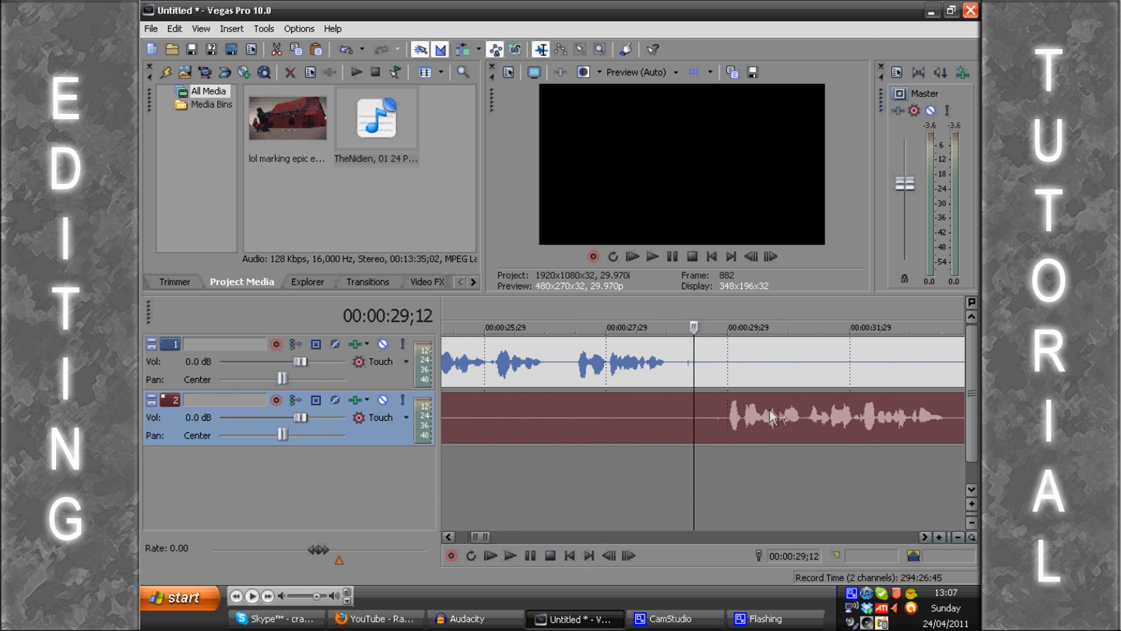
drag(808, 412, 766, 412)
scroll(759, 416, down, 4)
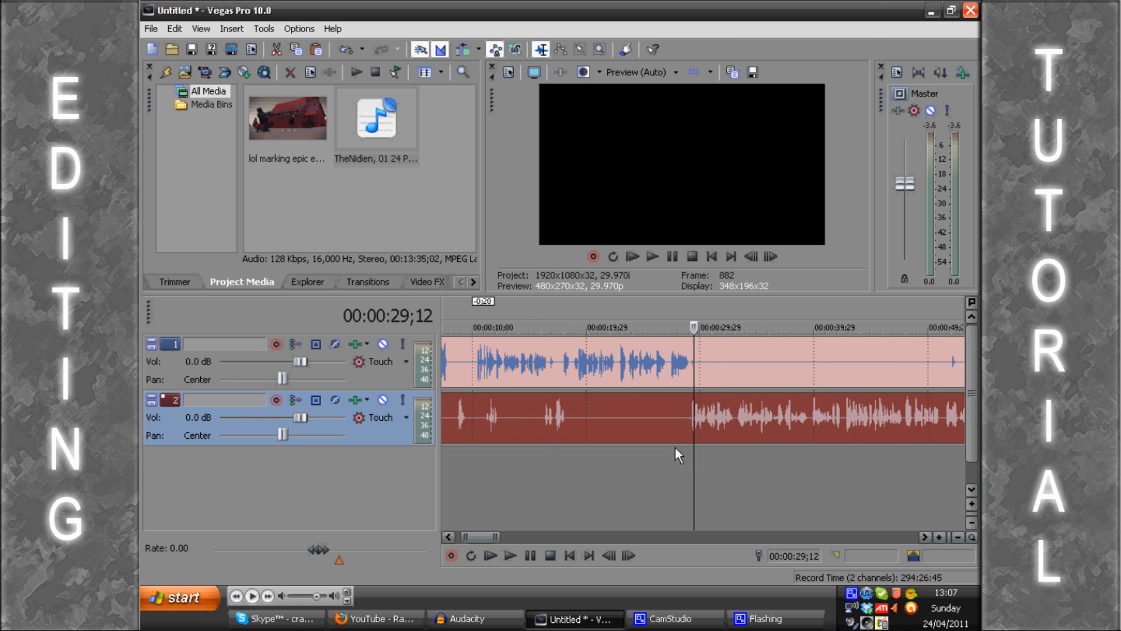
Step: Play the changes between speakers around 29 and 57 seconds to check the timing
click(683, 463)
key(space)
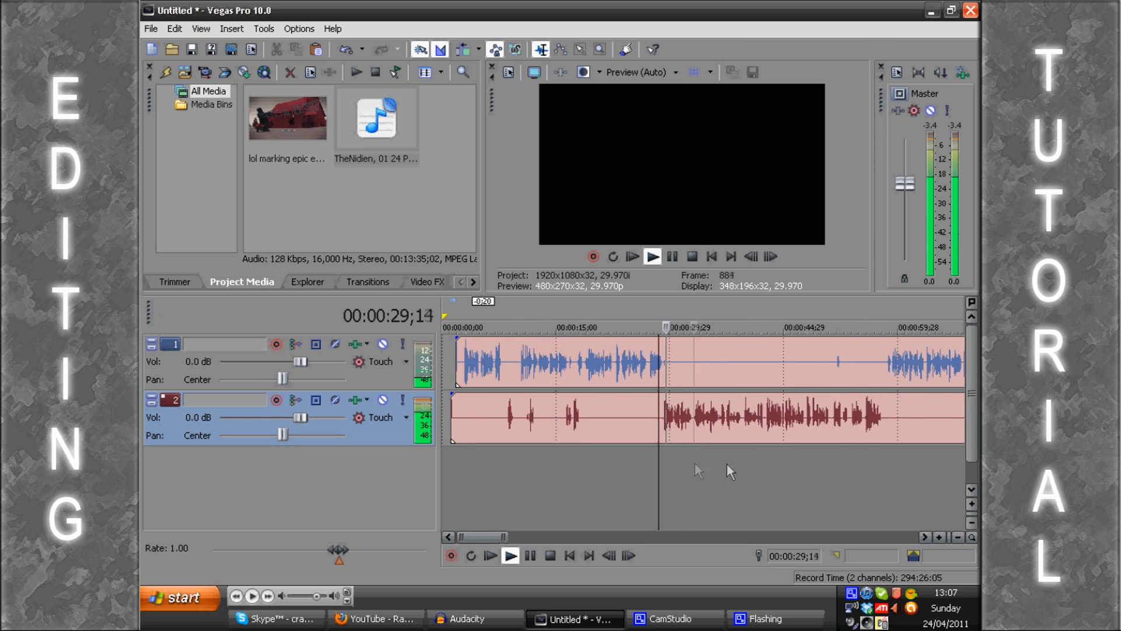
scroll(760, 450, down, 3)
click(769, 454)
scroll(769, 454, up, 3)
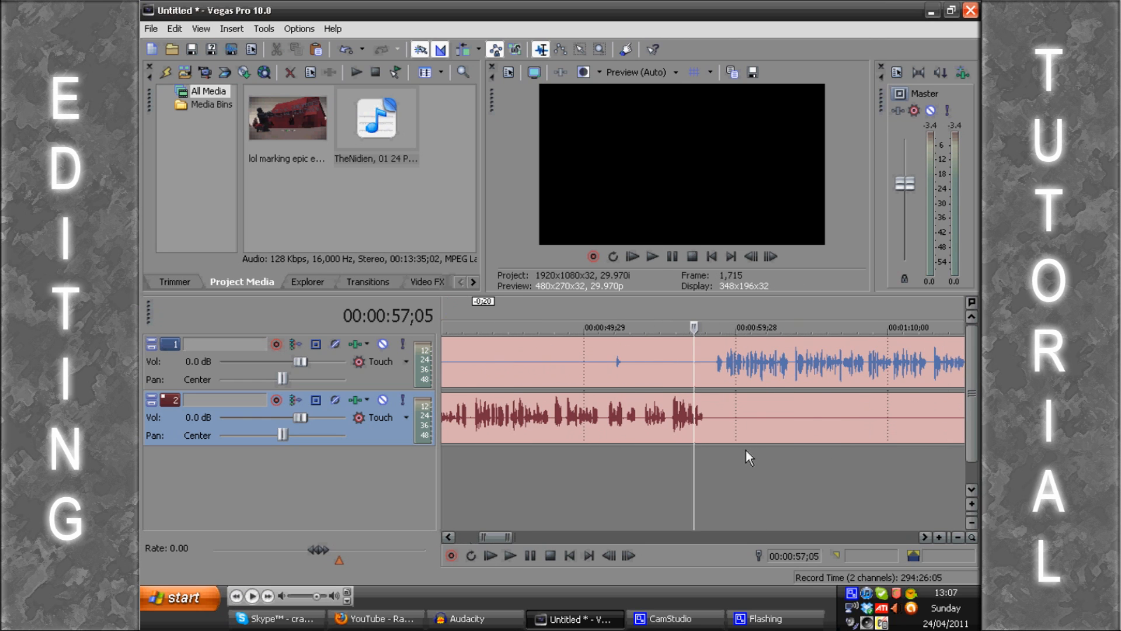
key(Return)
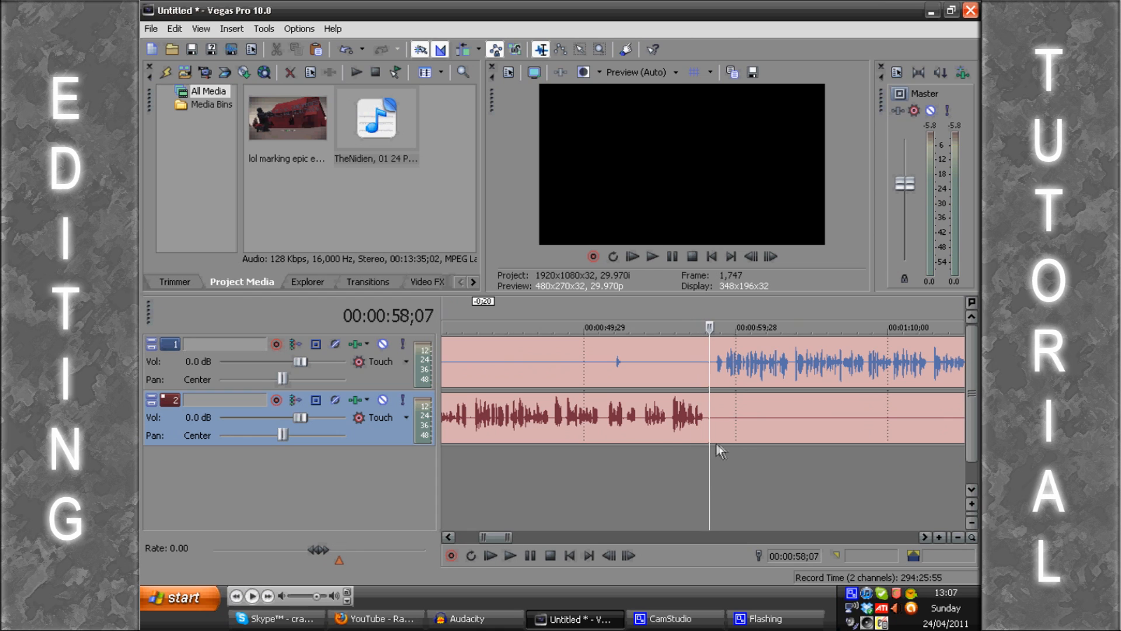
Step: Reposition the recording on track 2 so that it sits only 5 frames ahead of track 1
click(643, 424)
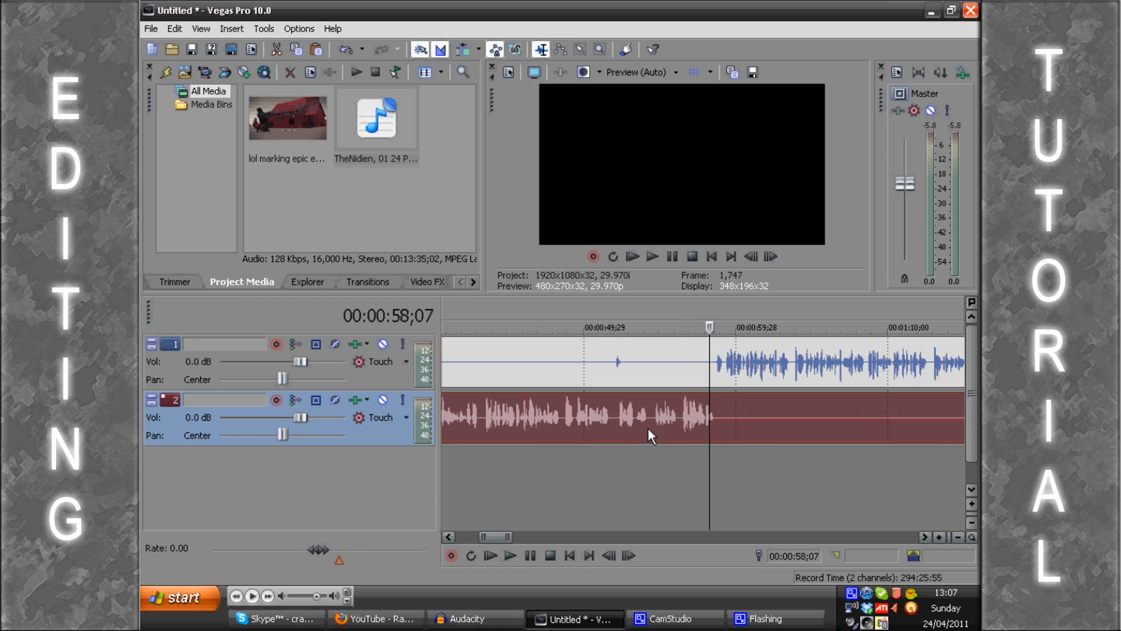
drag(645, 428, 647, 430)
scroll(685, 422, up, 4)
drag(735, 421, 726, 422)
scroll(725, 422, down, 8)
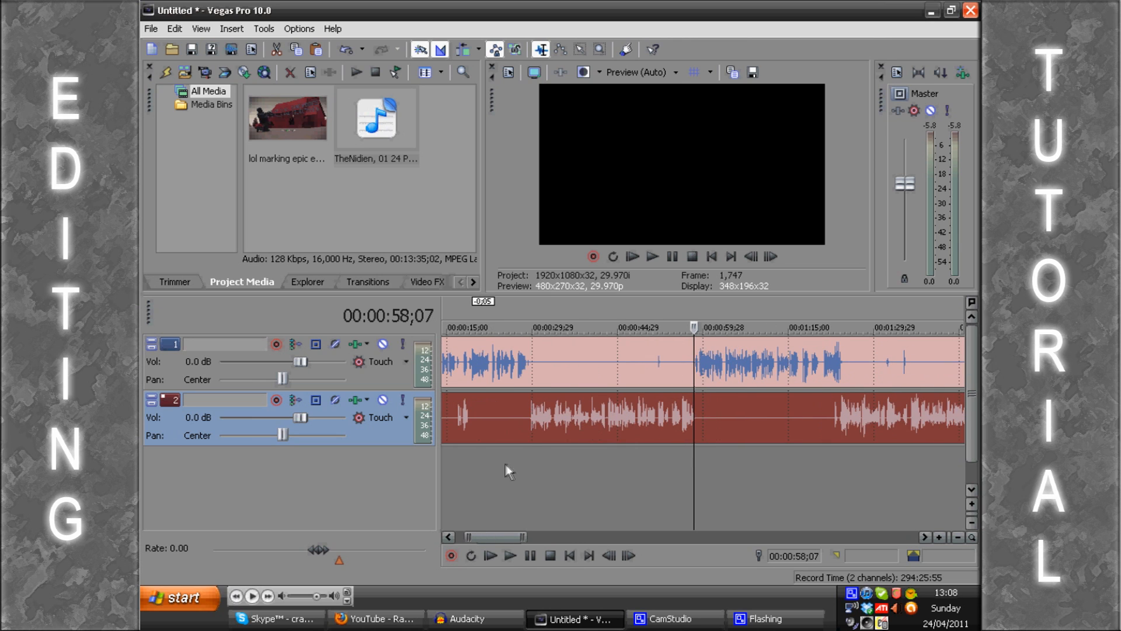
Step: Play the speaker change around 28 to 31 seconds to check the new offset
key(space)
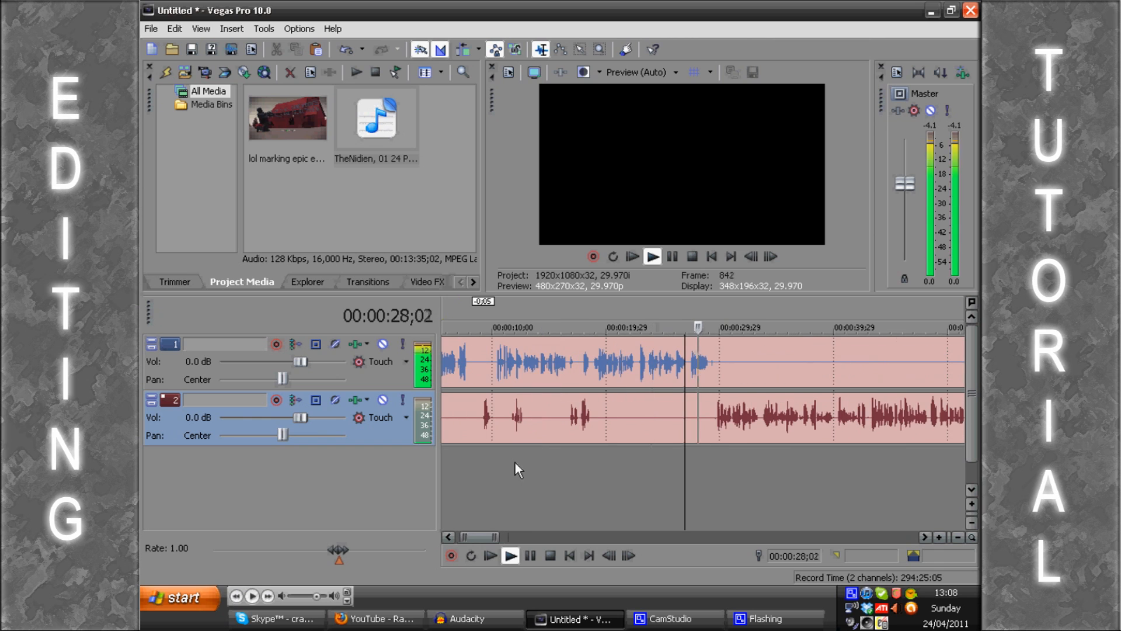
scroll(515, 469, down, 4)
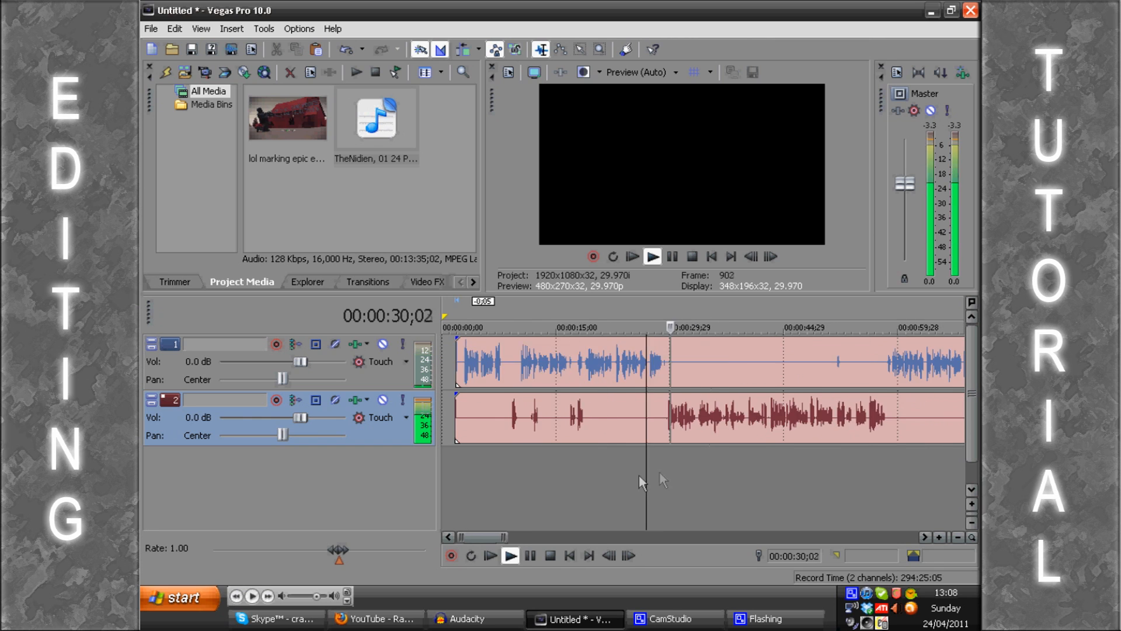
scroll(763, 469, down, 1)
key(Return)
scroll(763, 469, down, 1)
Step: Play both tracks around 00:02:47 to check the timing of the speakers' short exchanges
click(771, 469)
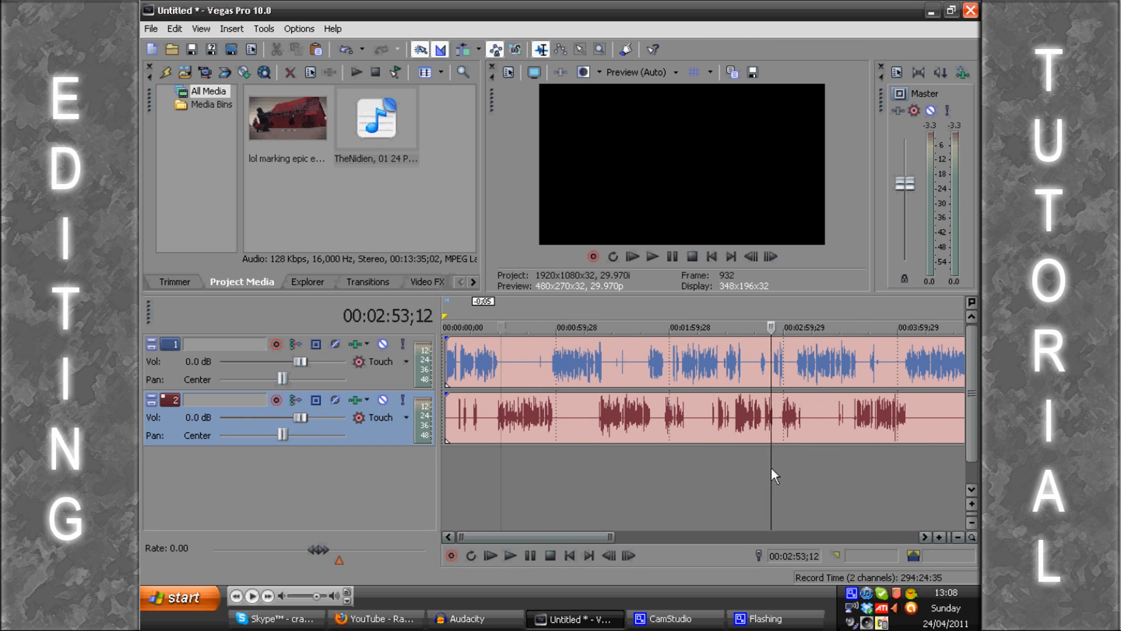
scroll(770, 468, up, 2)
scroll(642, 474, up, 1)
click(618, 475)
key(space)
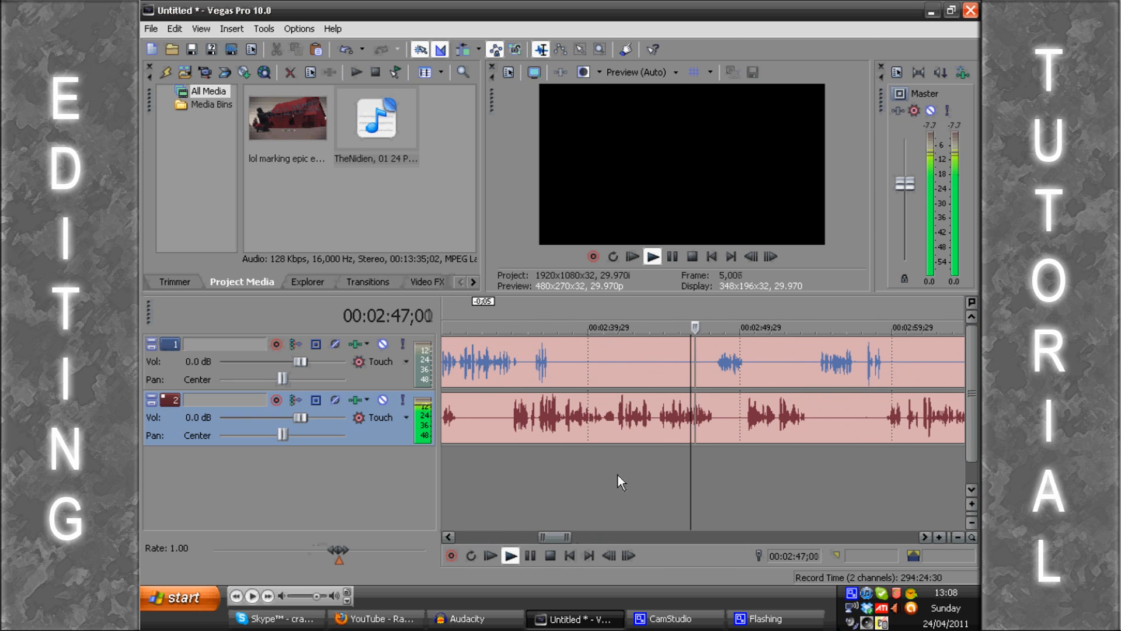
scroll(629, 475, up, 1)
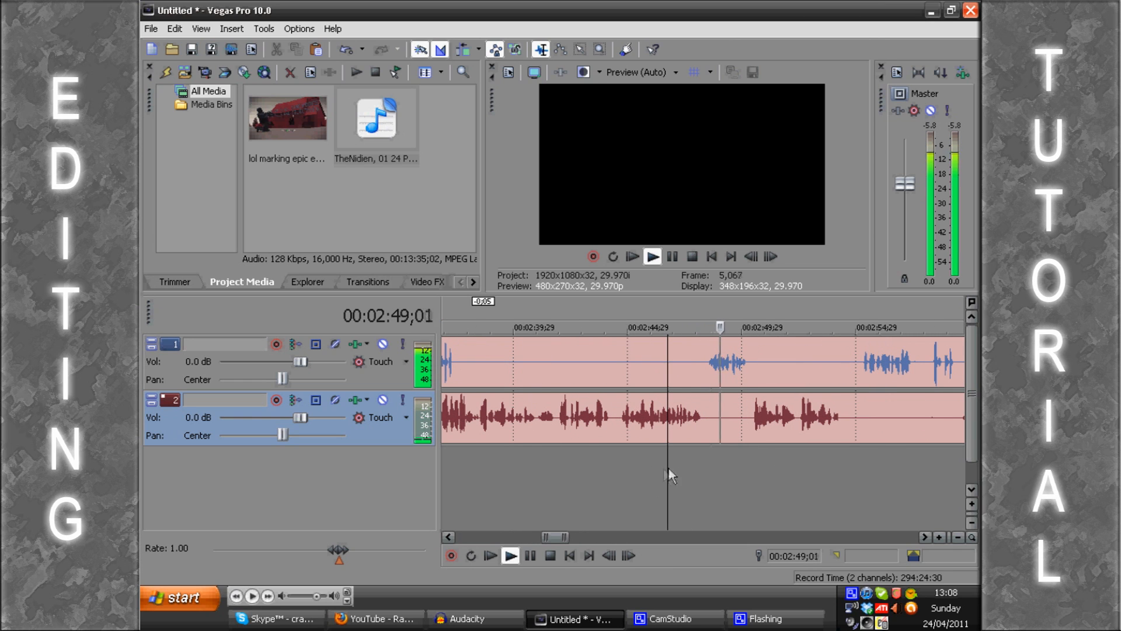
scroll(738, 467, down, 4)
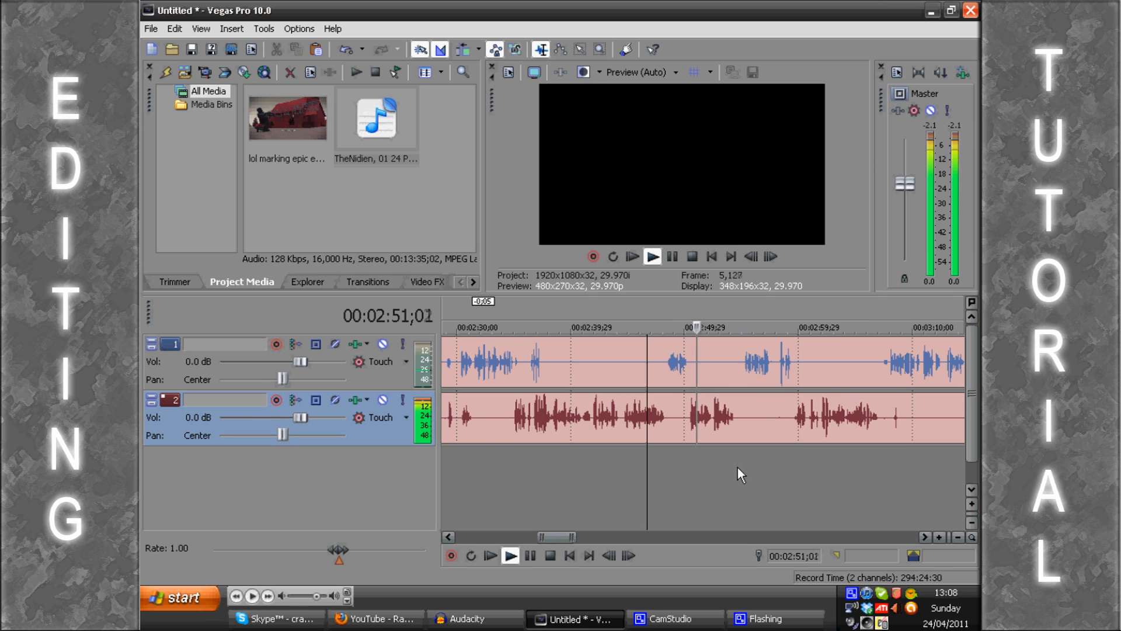
scroll(737, 467, down, 2)
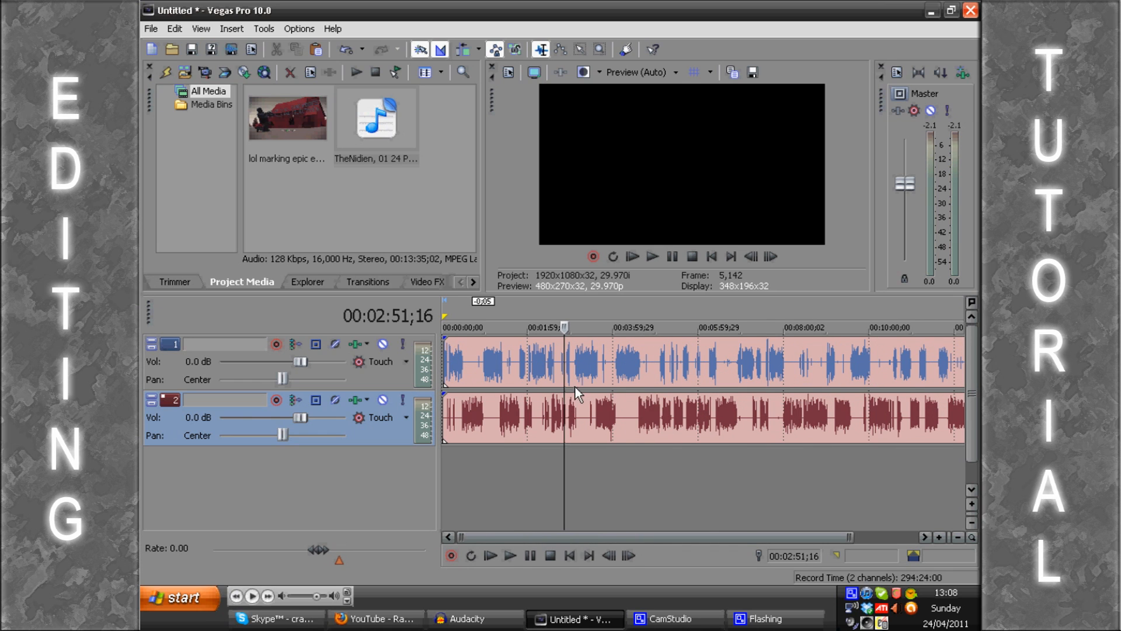
Step: Group the recordings on tracks 1 and 2 and shift them together about three seconds later
click(588, 412)
click(588, 326)
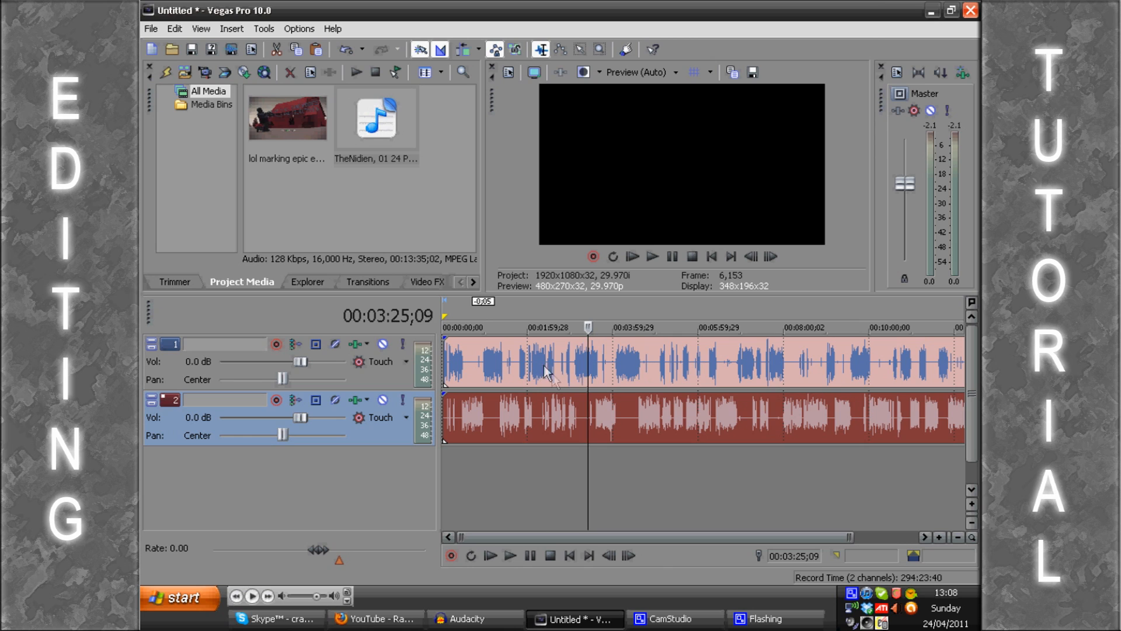
ctrl+click(566, 346)
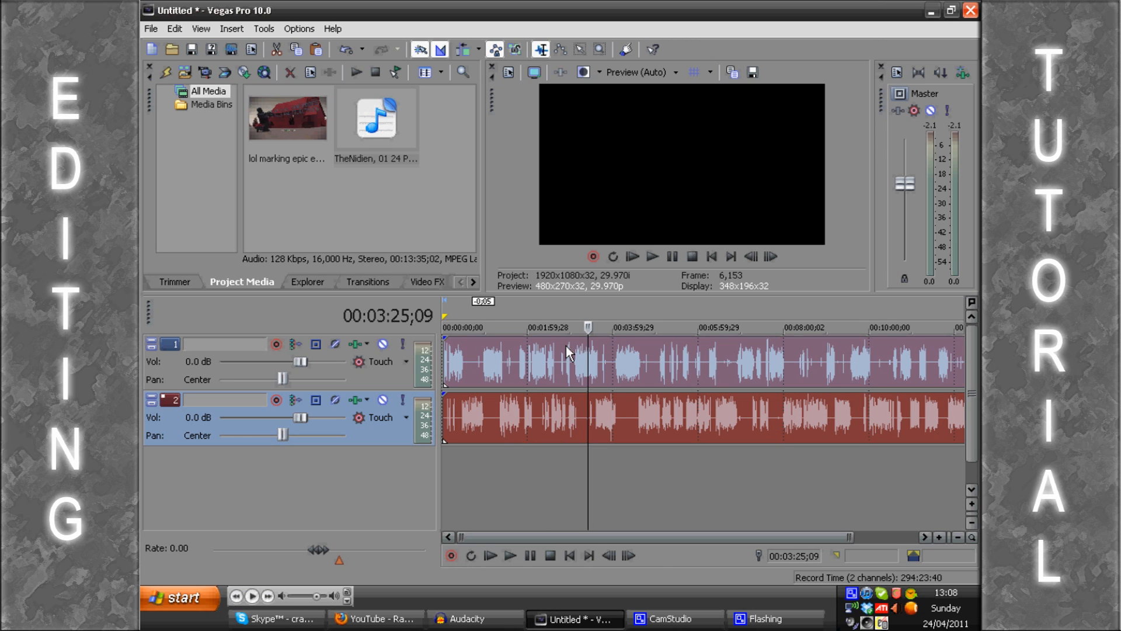
click(508, 474)
mouse_move(475, 411)
mouse_down()
mouse_move(516, 414)
mouse_move(481, 412)
mouse_up()
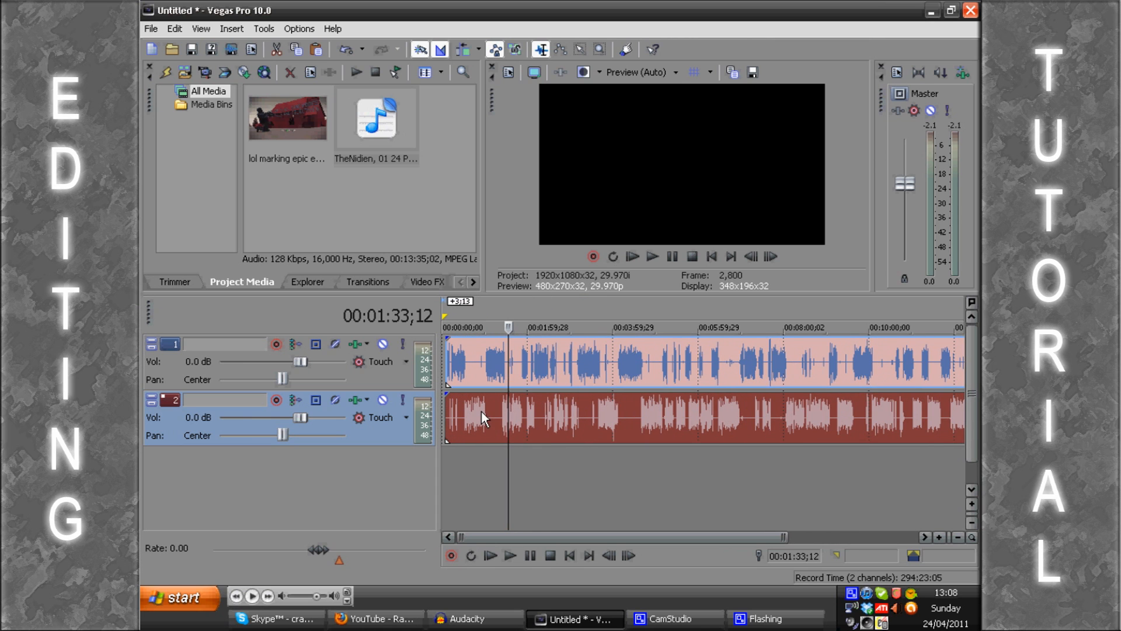
Step: Play the recordings between about 00:00:44 and 00:01:07 to compare the loudness of the two speakers
click(504, 476)
scroll(630, 388, up, 6)
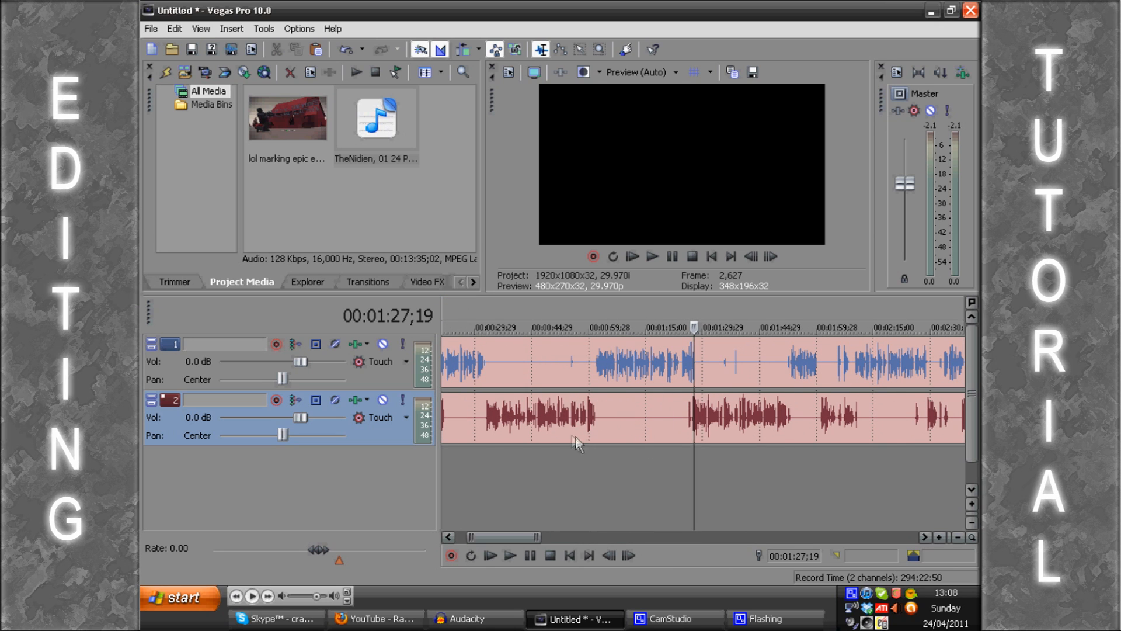
click(564, 420)
click(551, 410)
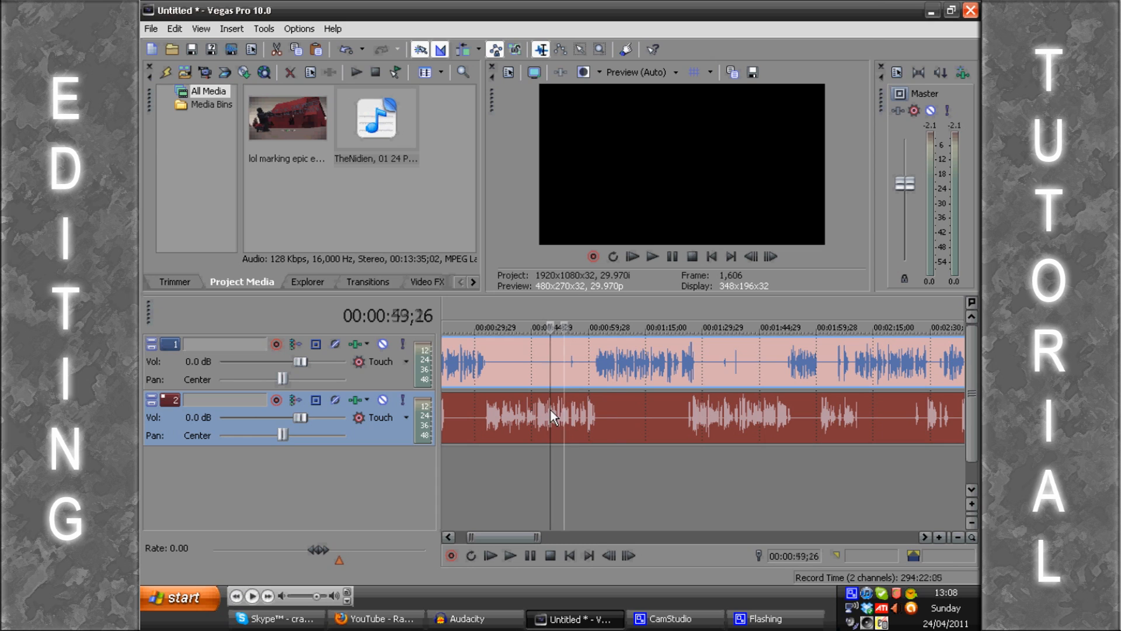
key(space)
click(609, 405)
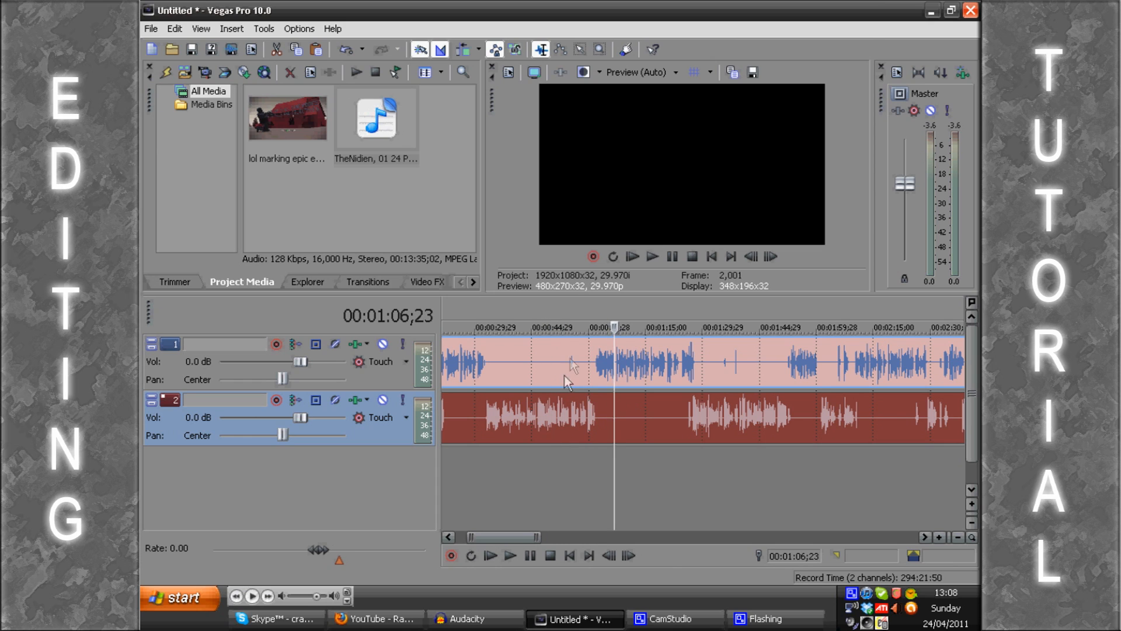
click(551, 416)
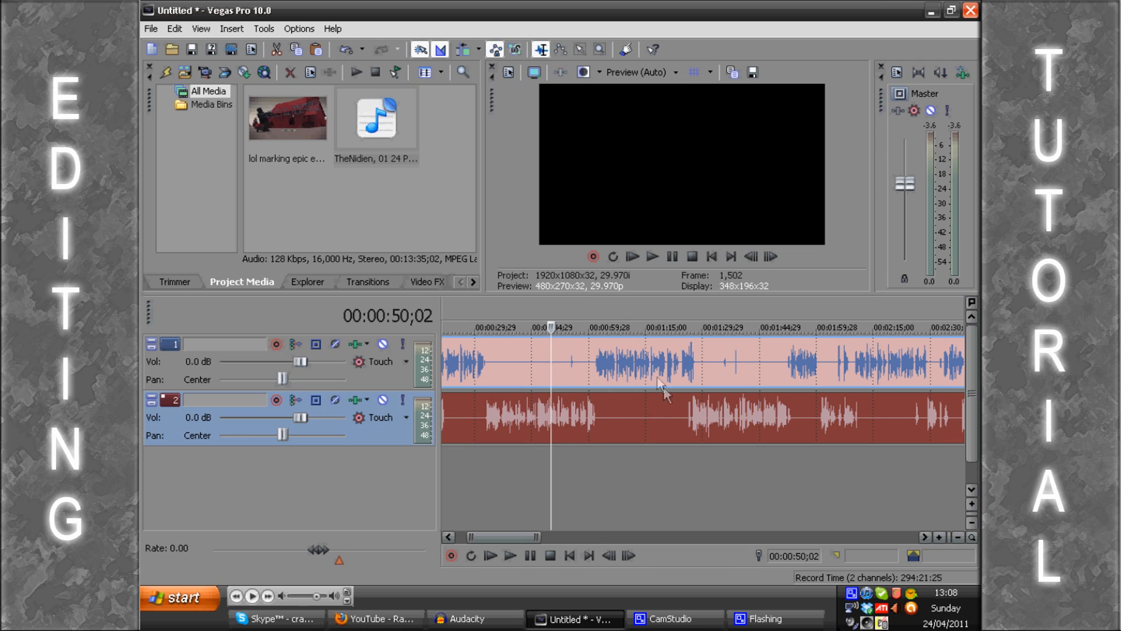
click(530, 412)
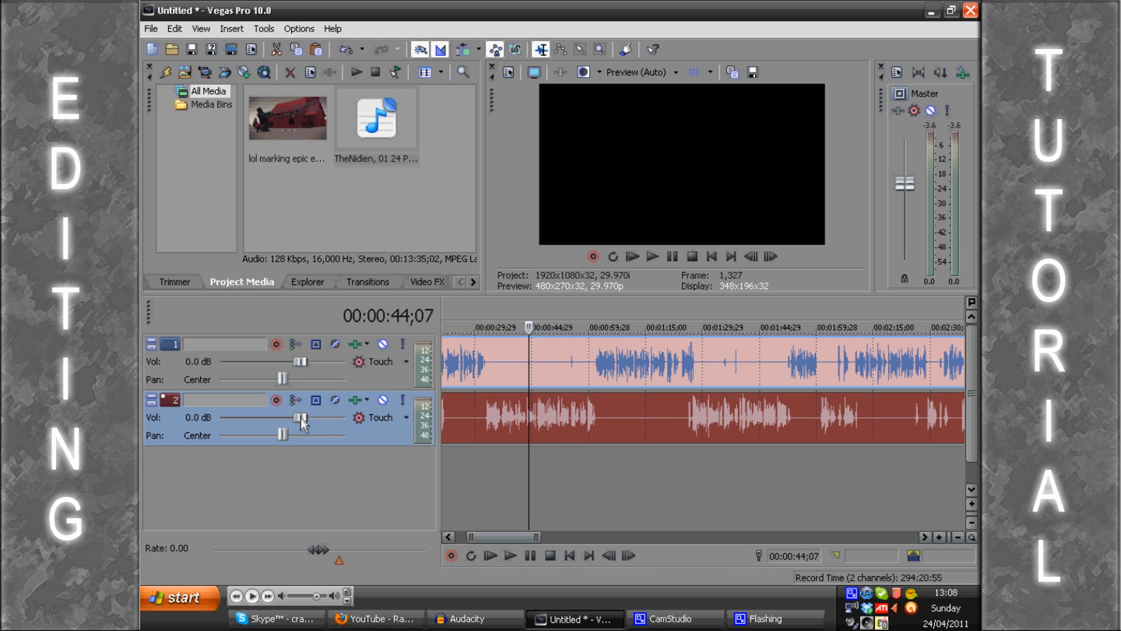
Step: Raise the volume of track 2 to 3.0 dB and play through the speaker change around one minute
drag(299, 419, 313, 419)
click(580, 476)
key(space)
scroll(580, 476, up, 3)
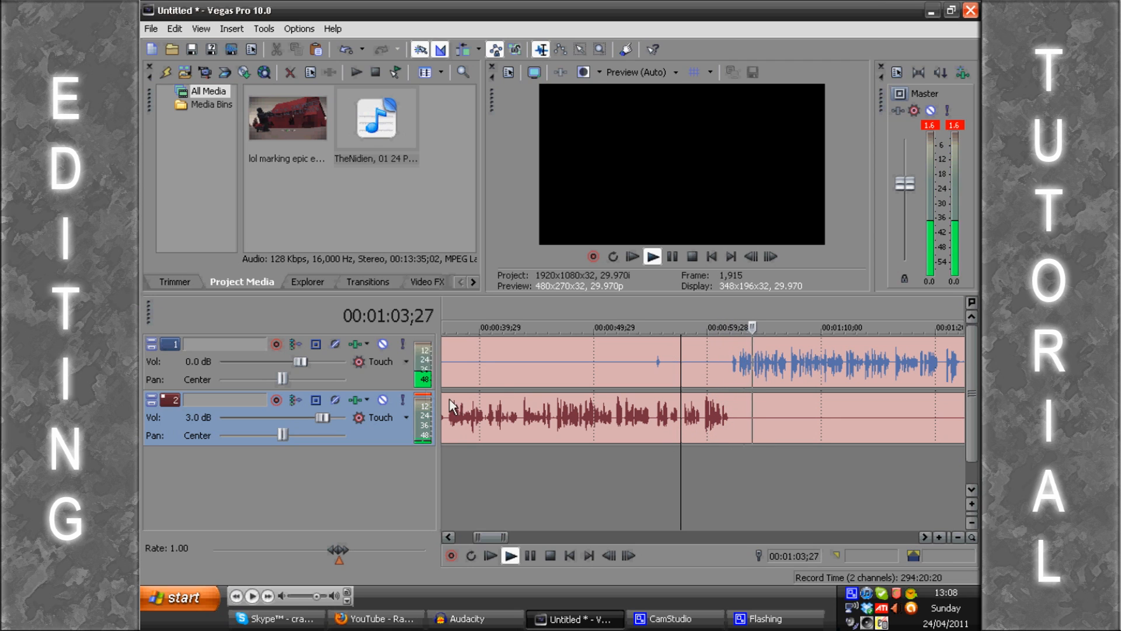
key(Return)
Step: Raise the volume of track 1 to 2.0 dB, replaying the speaker change around one minute to balance it against track 2
drag(302, 360, 306, 362)
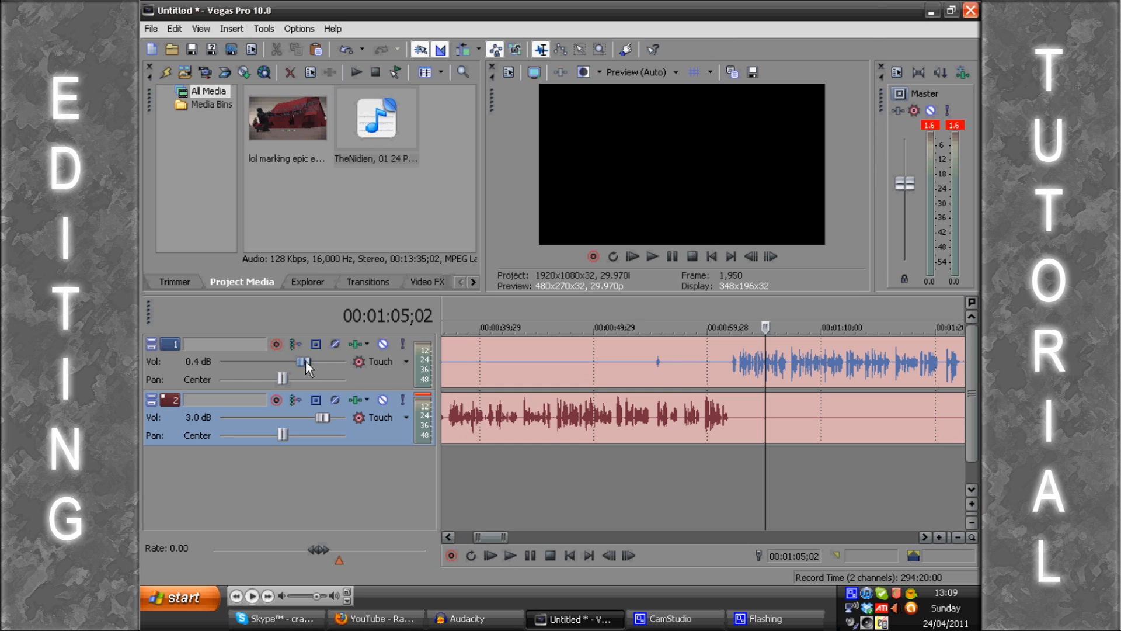
drag(306, 366, 311, 373)
click(714, 471)
click(708, 474)
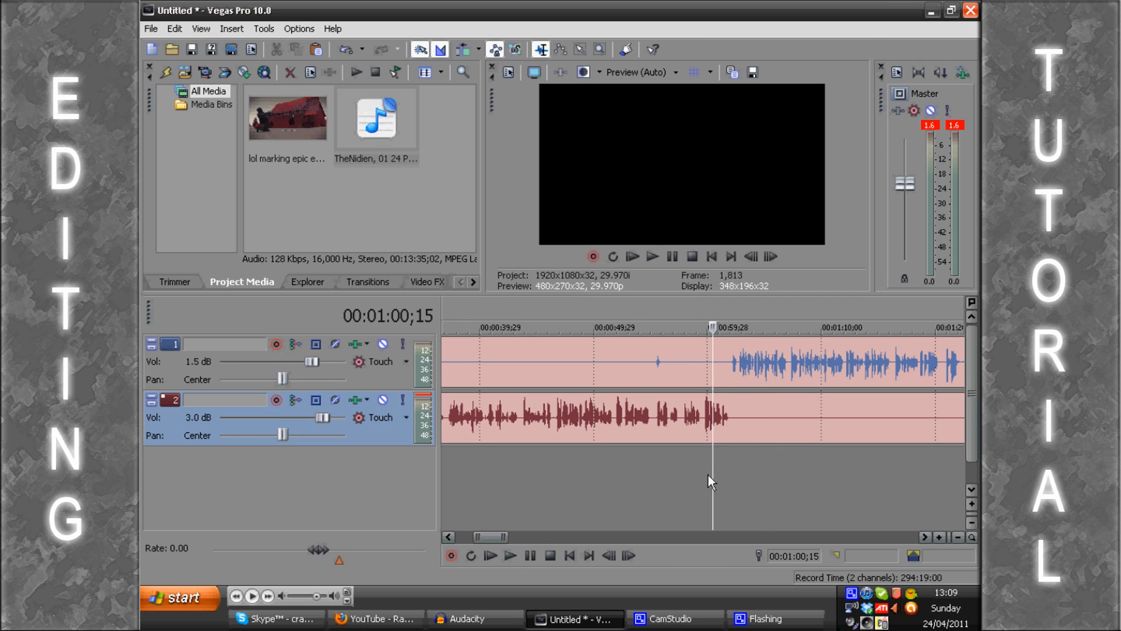
key(space)
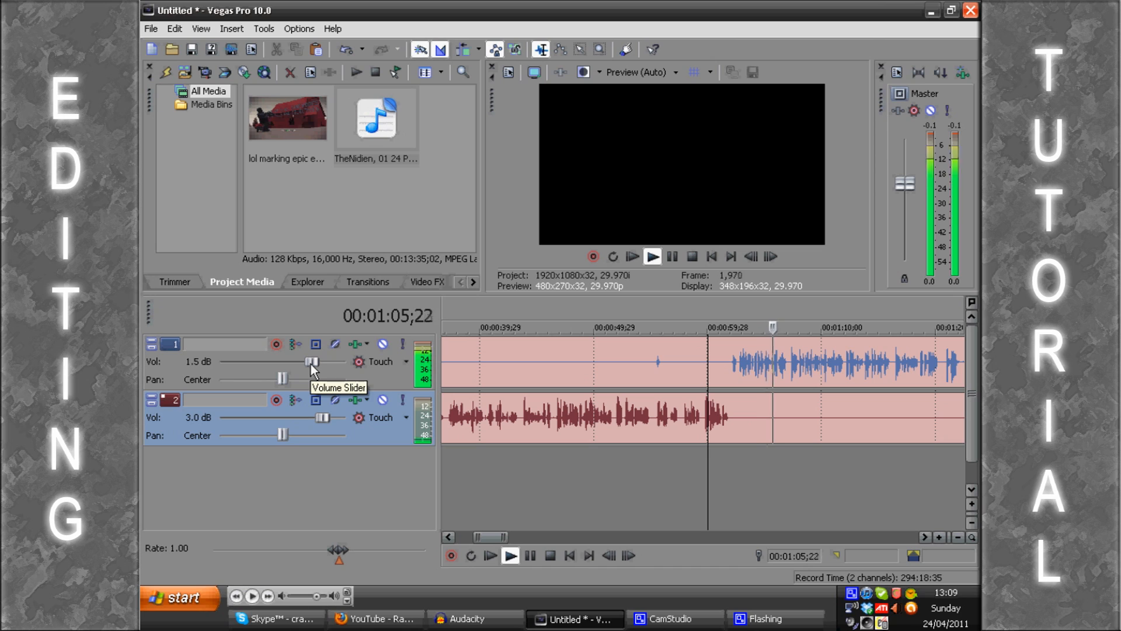
key(Return)
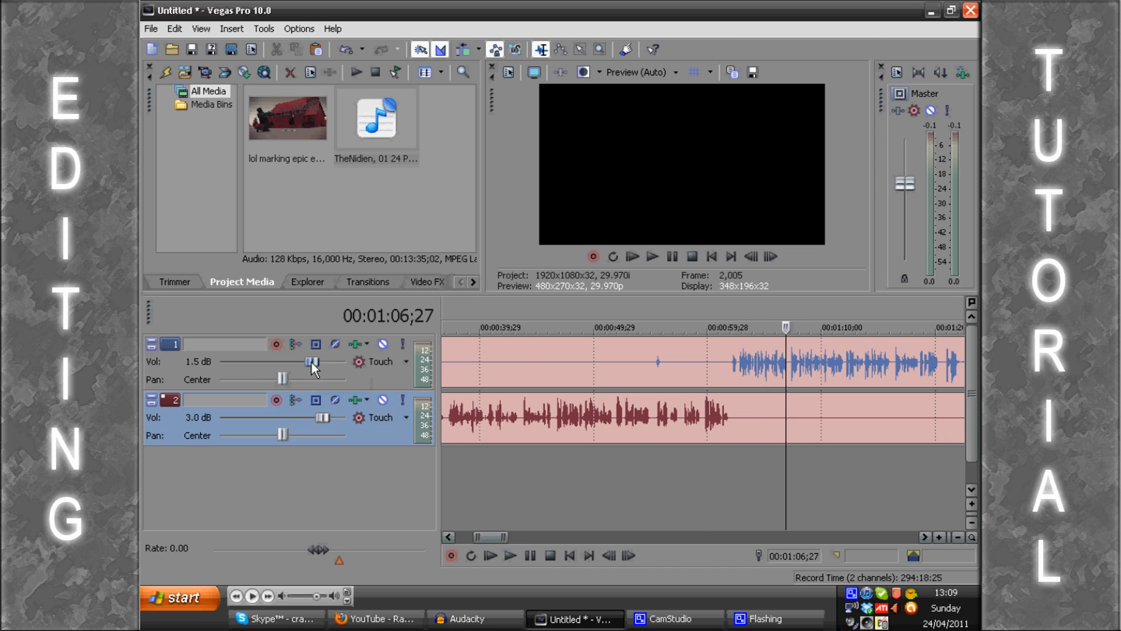
drag(314, 366, 315, 366)
click(713, 490)
key(Return)
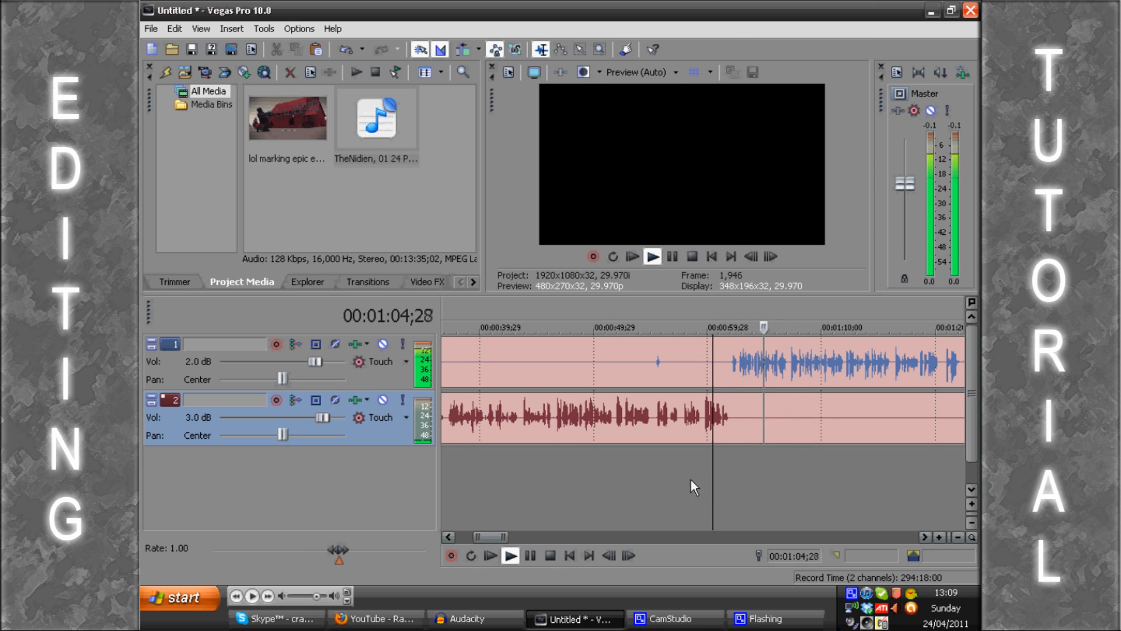
key(Return)
scroll(692, 480, down, 5)
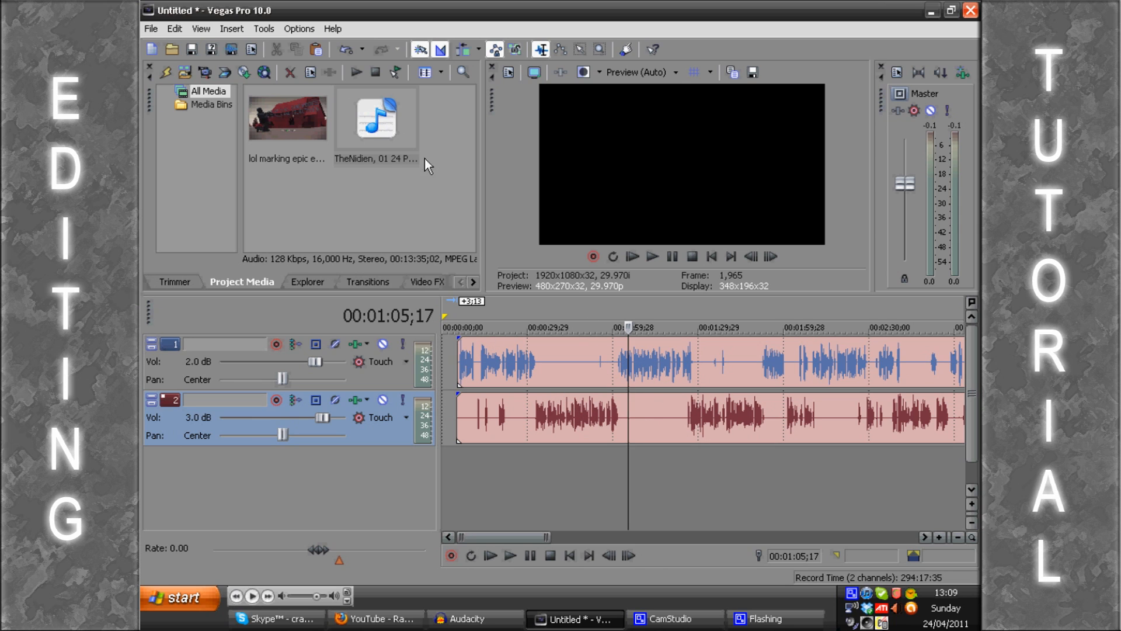
drag(274, 120, 465, 330)
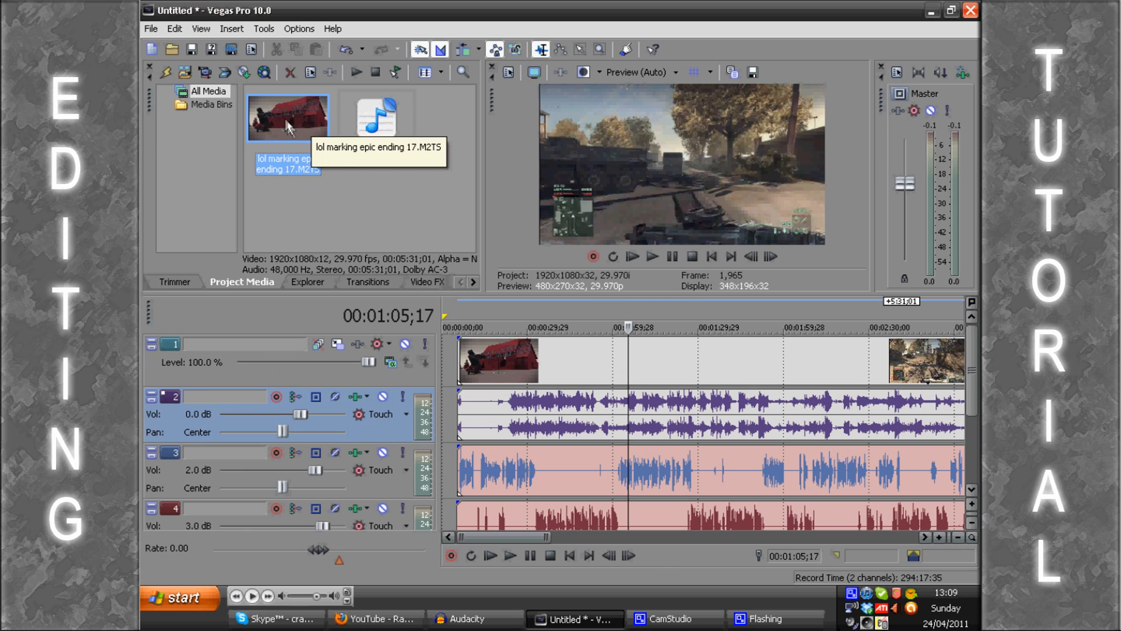
click(527, 371)
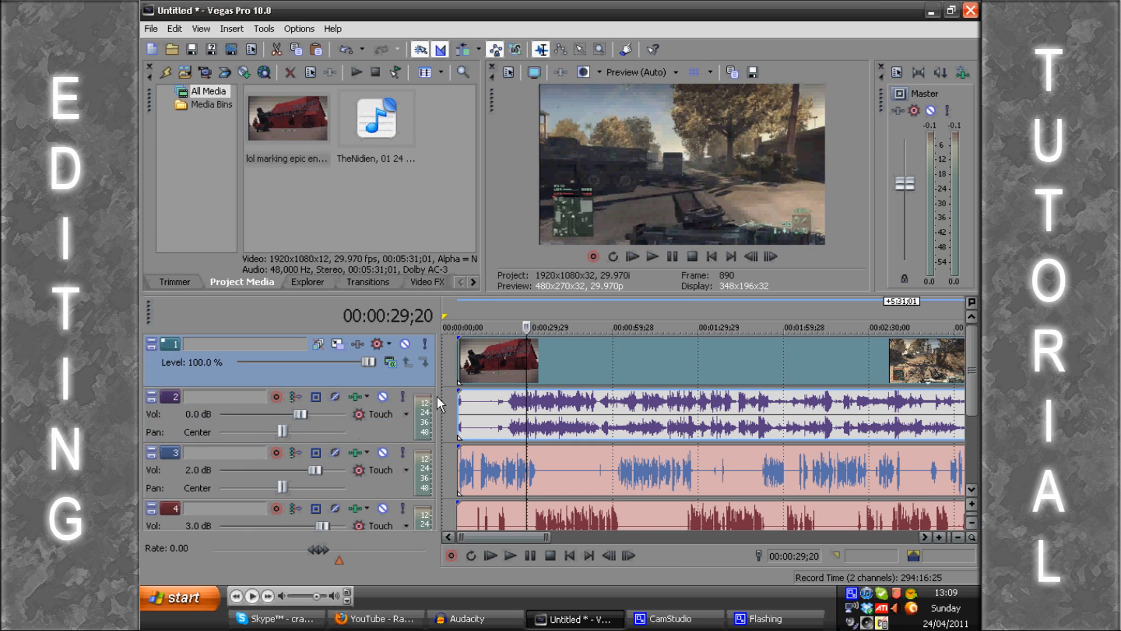
right_click(168, 417)
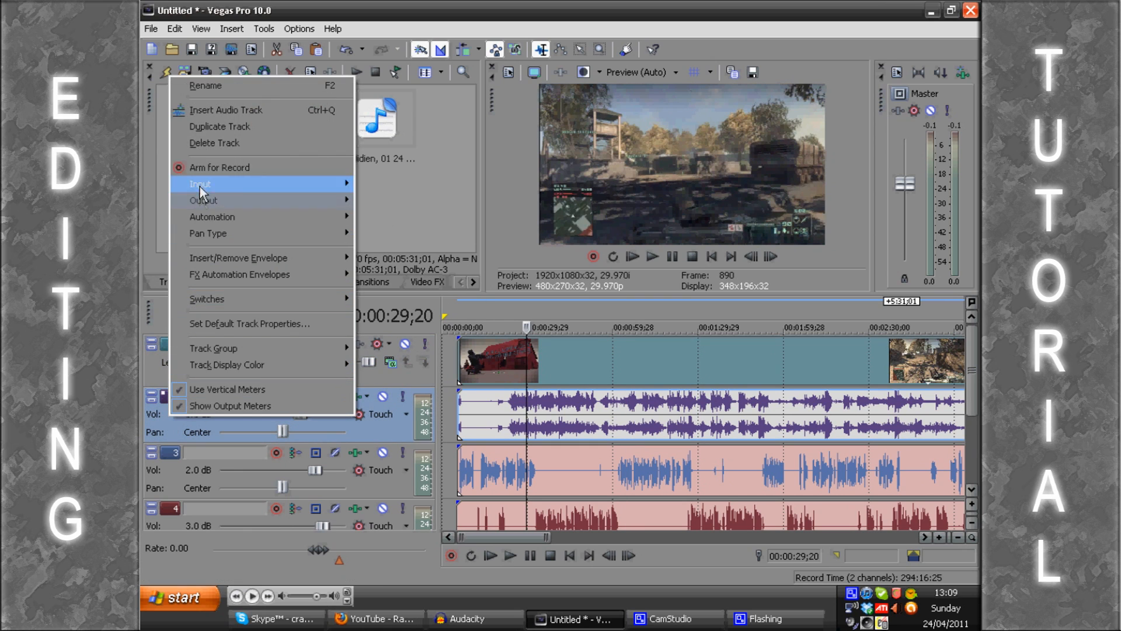
click(206, 143)
right_click(163, 364)
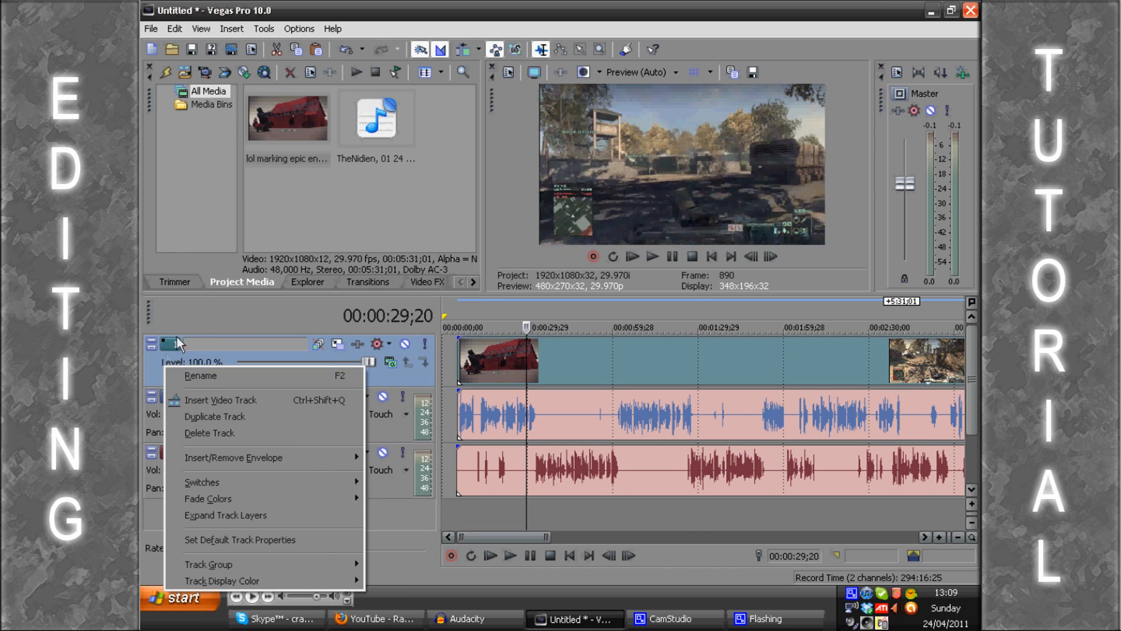
click(224, 433)
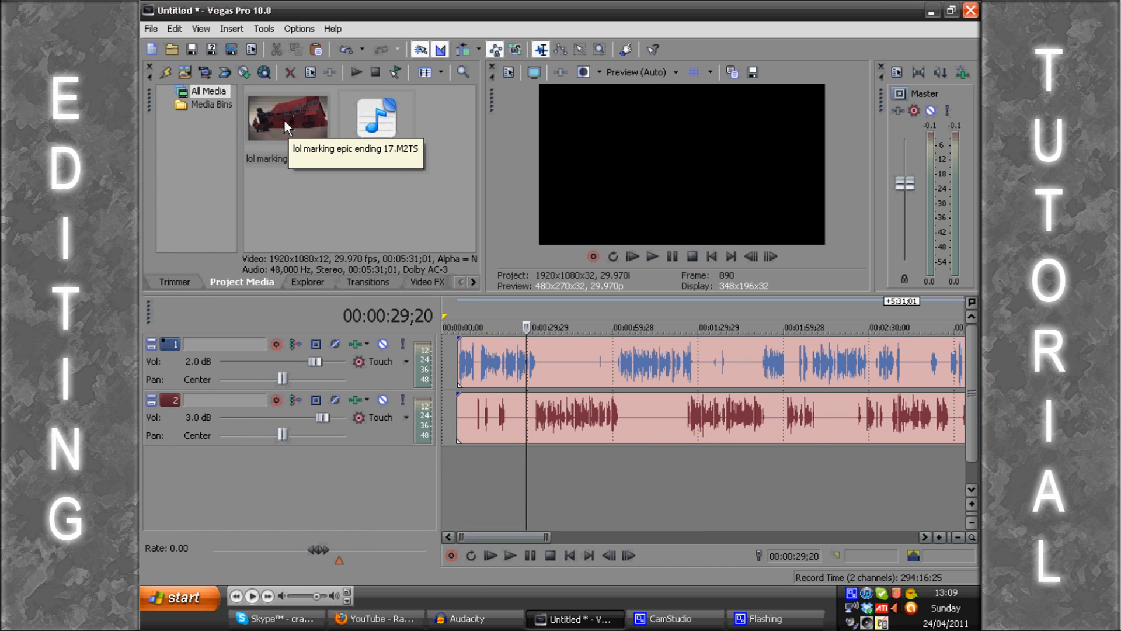
Step: Place the clip "lol marking epic ending 17.M2TS" on new tracks above the voice recordings, aligned with their start
click(296, 154)
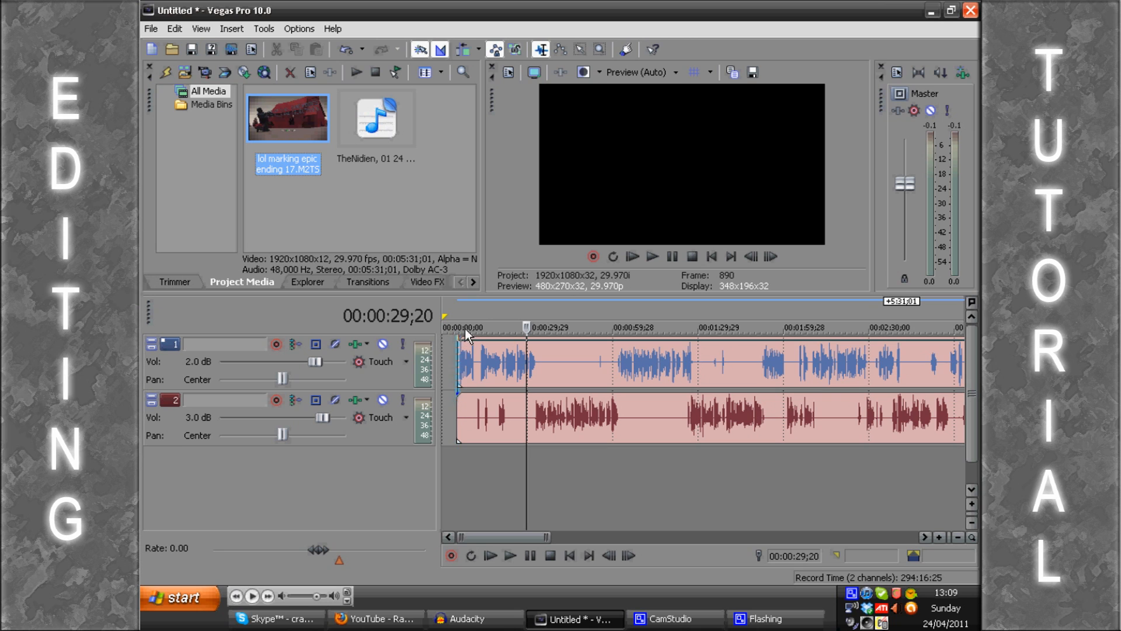
drag(461, 328, 461, 328)
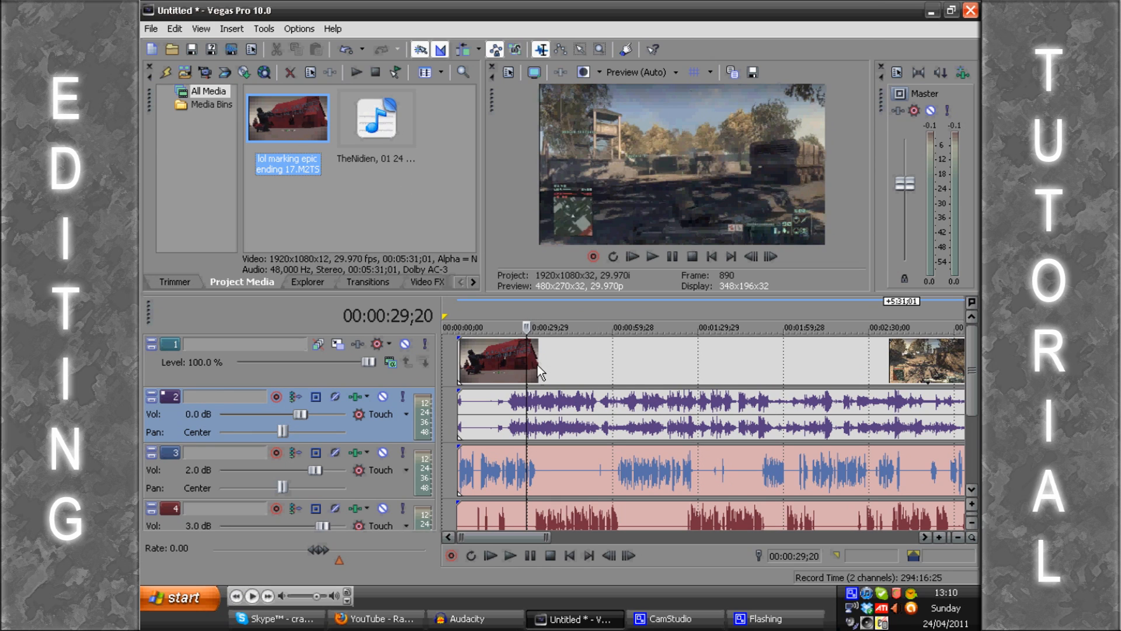
Step: Shift the video and its game audio 1 second 15 frames earlier than the voice recordings, and play its opening
click(498, 363)
scroll(498, 363, up, 1)
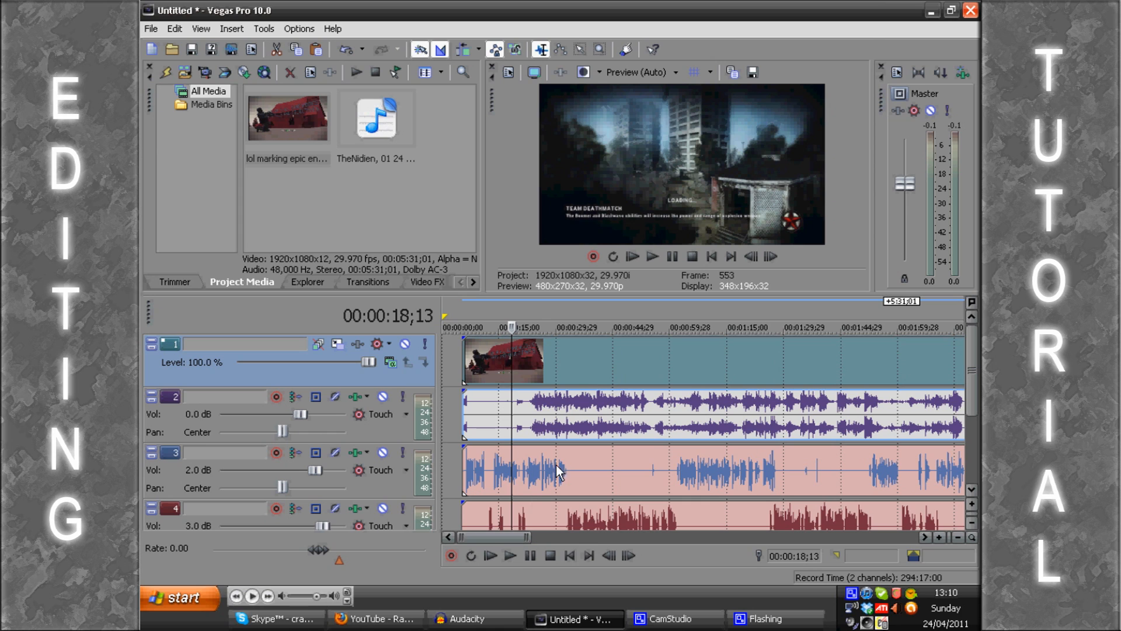
click(500, 366)
scroll(689, 376, up, 3)
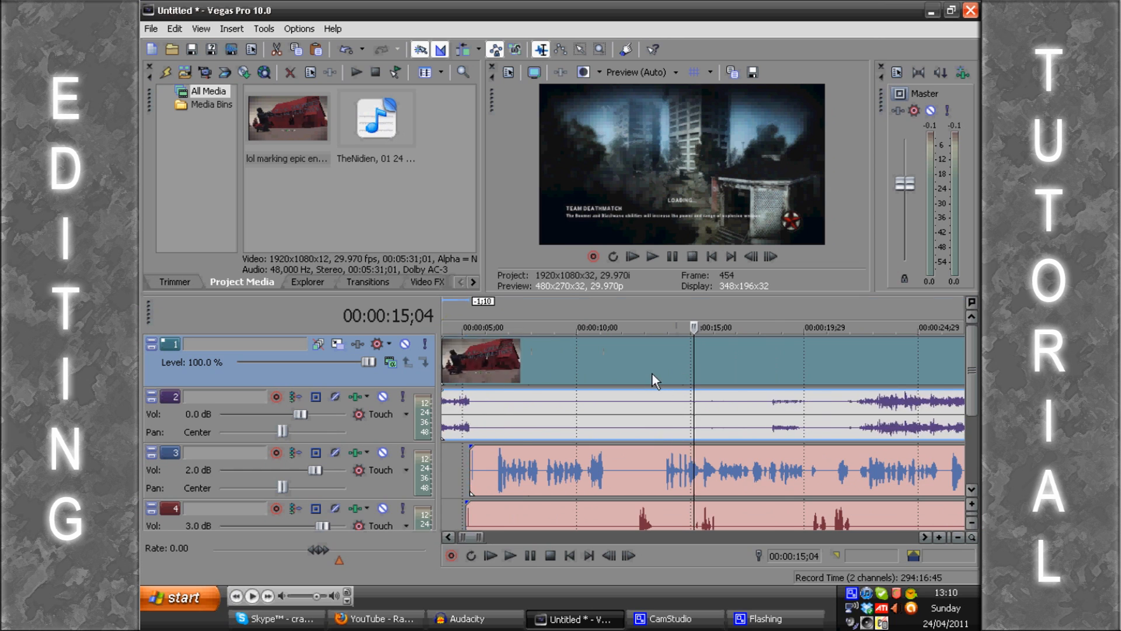
scroll(653, 374, down, 4)
click(488, 307)
key(space)
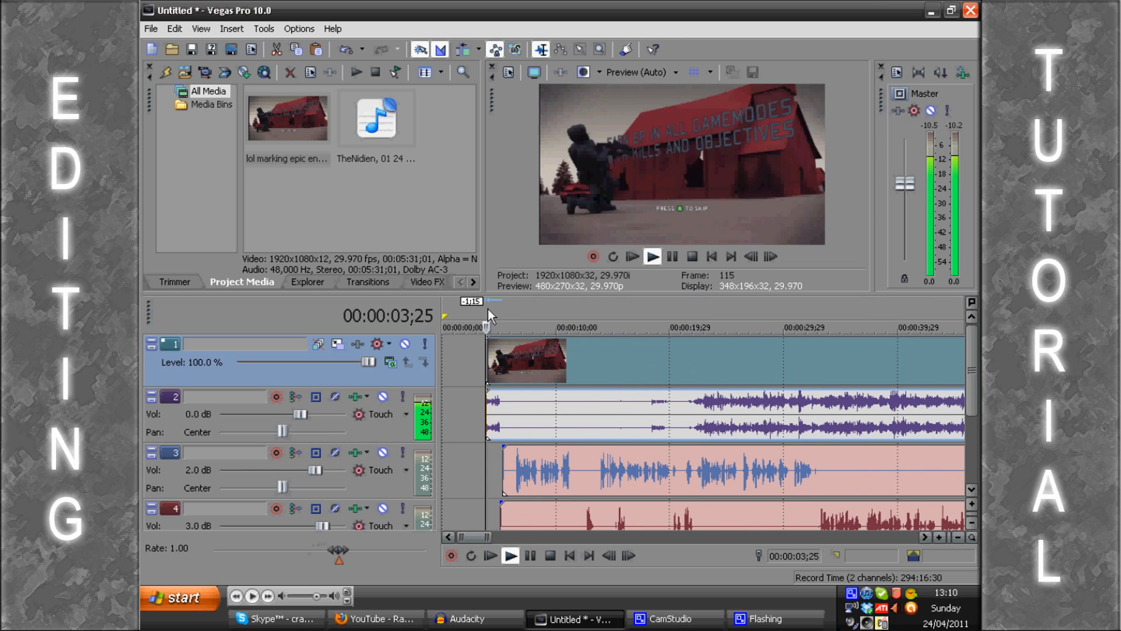
key(Return)
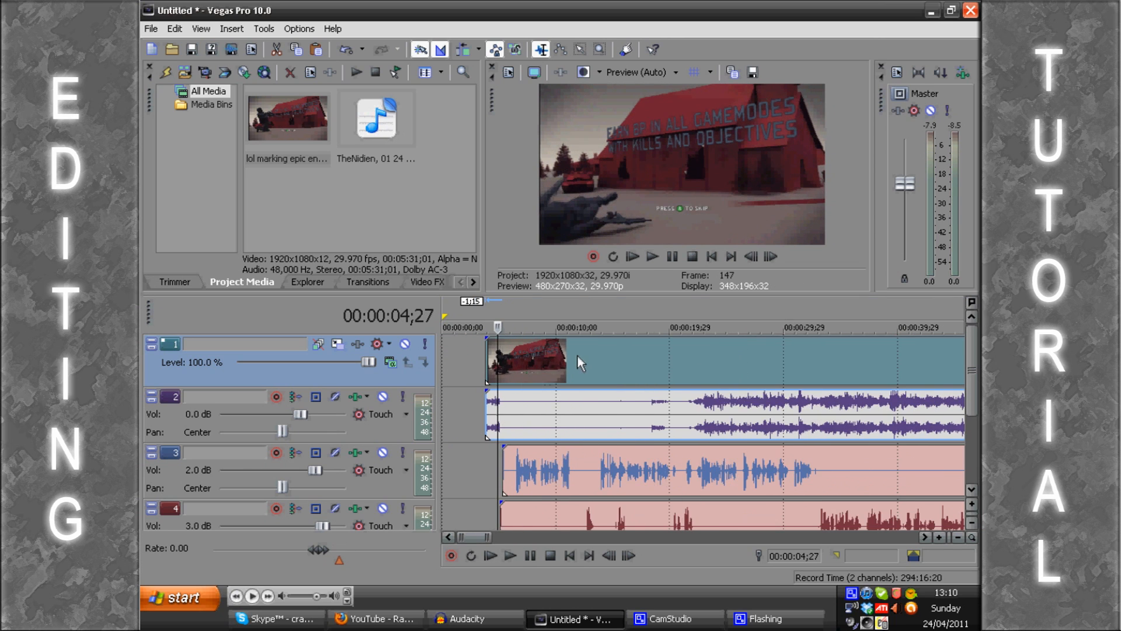
Step: Mute voice tracks 3 and 4 and play the video from about 00:00:10 through its loading screen
click(383, 452)
click(386, 510)
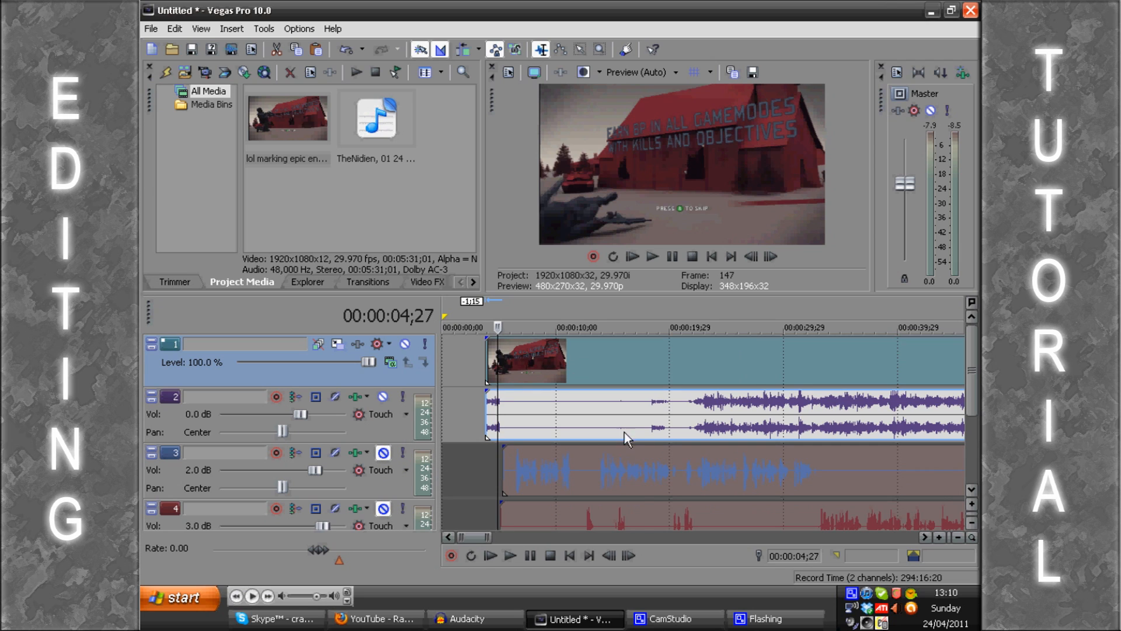
click(535, 309)
click(563, 311)
scroll(563, 310, up, 1)
key(space)
scroll(661, 314, up, 1)
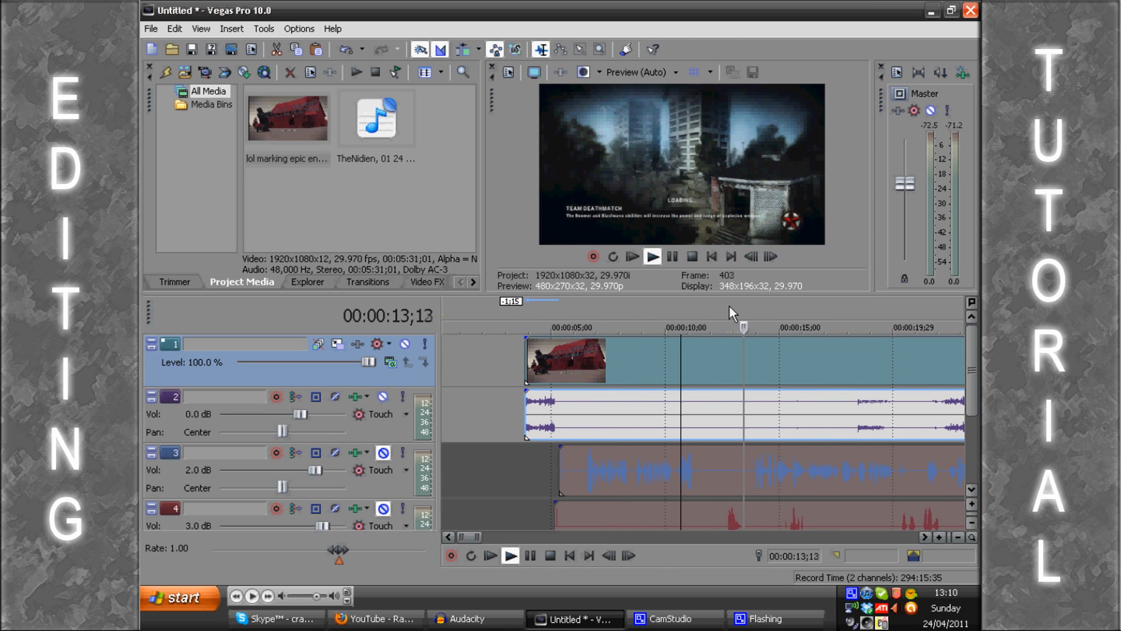
scroll(729, 305, down, 1)
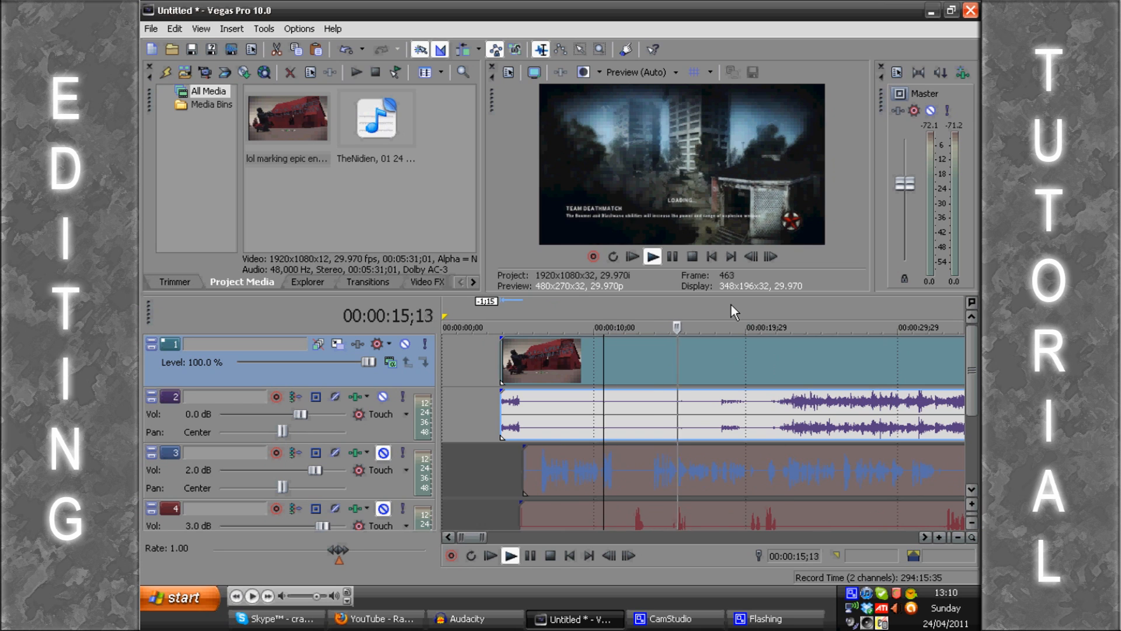
scroll(731, 305, up, 1)
scroll(762, 323, down, 1)
scroll(754, 316, up, 1)
scroll(755, 318, down, 1)
scroll(755, 316, up, 1)
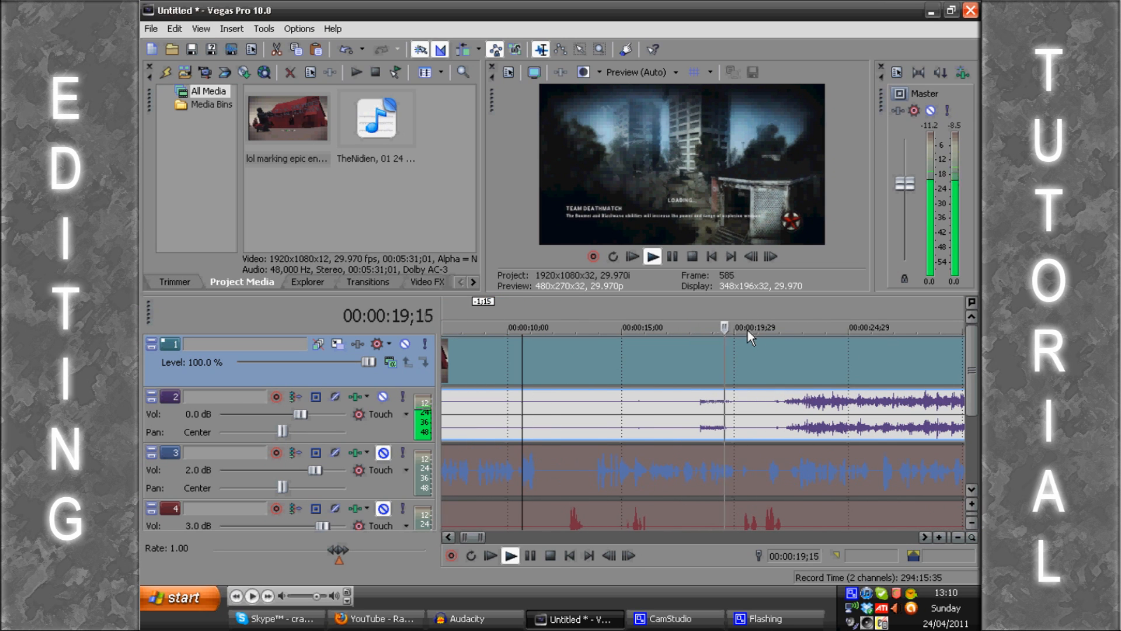
key(Return)
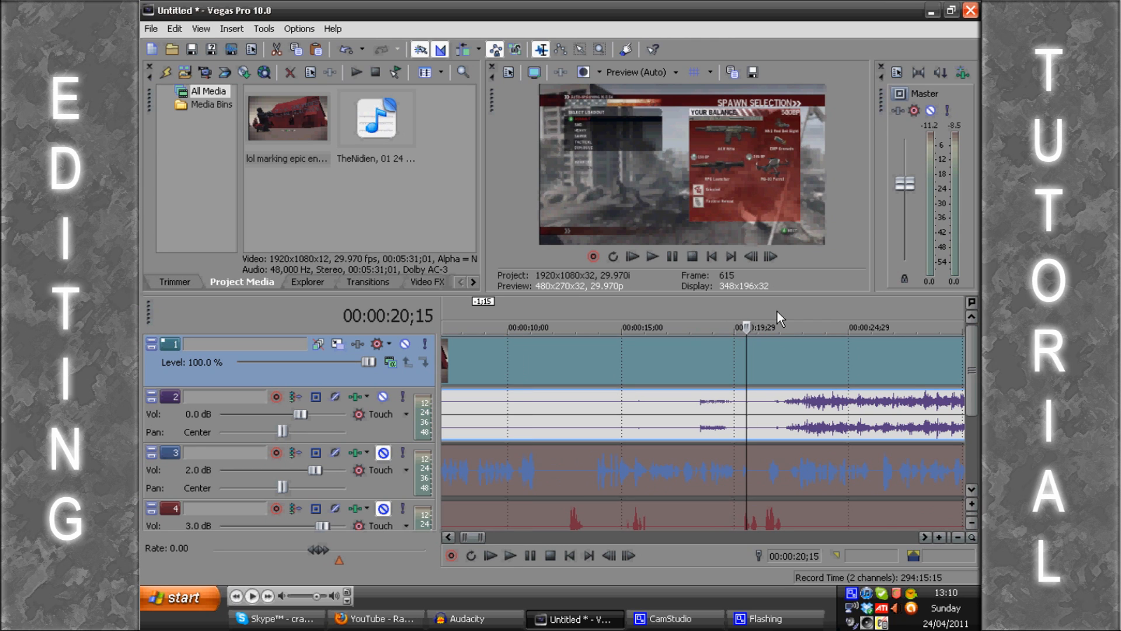
Step: Play the video from 00:00:20;15 through the spawn and examine the transition into the map around 00:00:22;16
key(space)
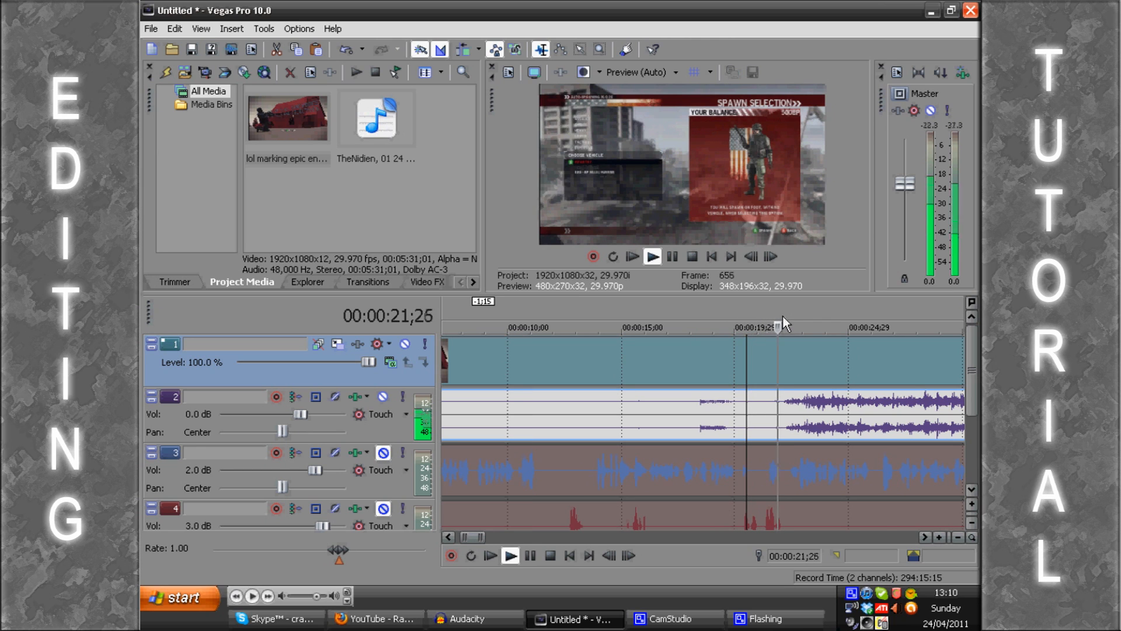
key(Return)
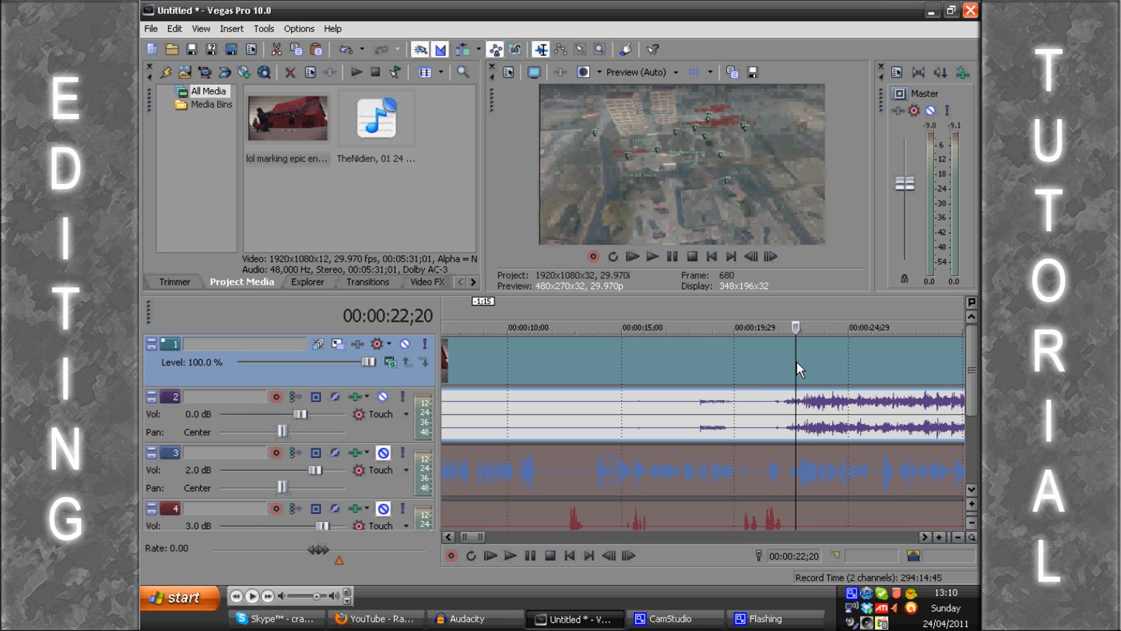
key(Left)
key(Left)
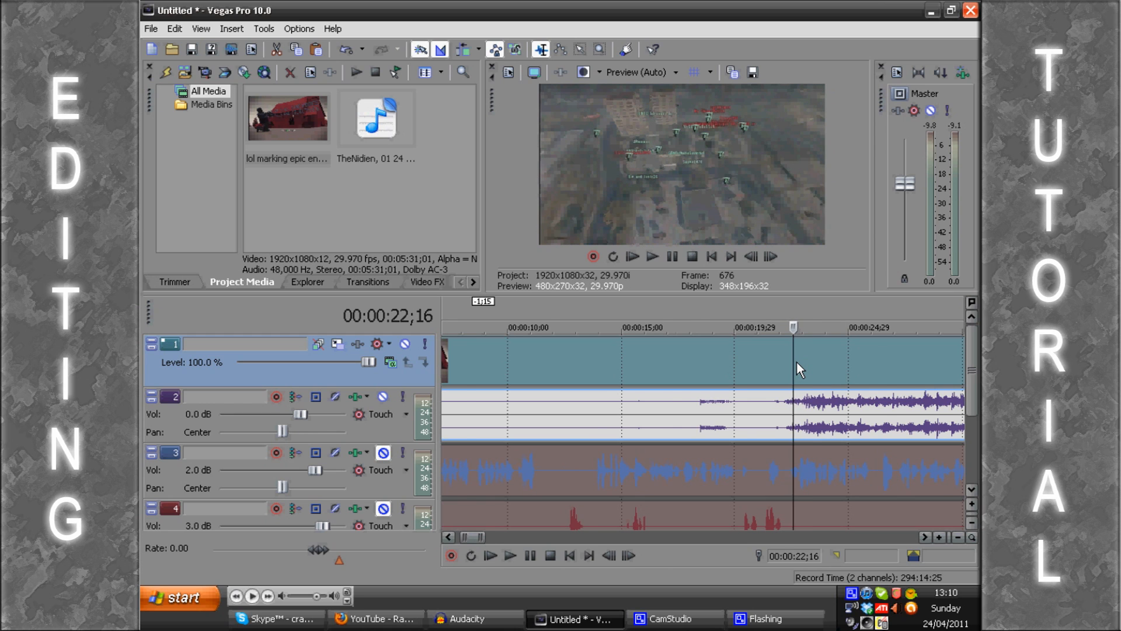
scroll(797, 362, up, 2)
scroll(798, 365, up, 5)
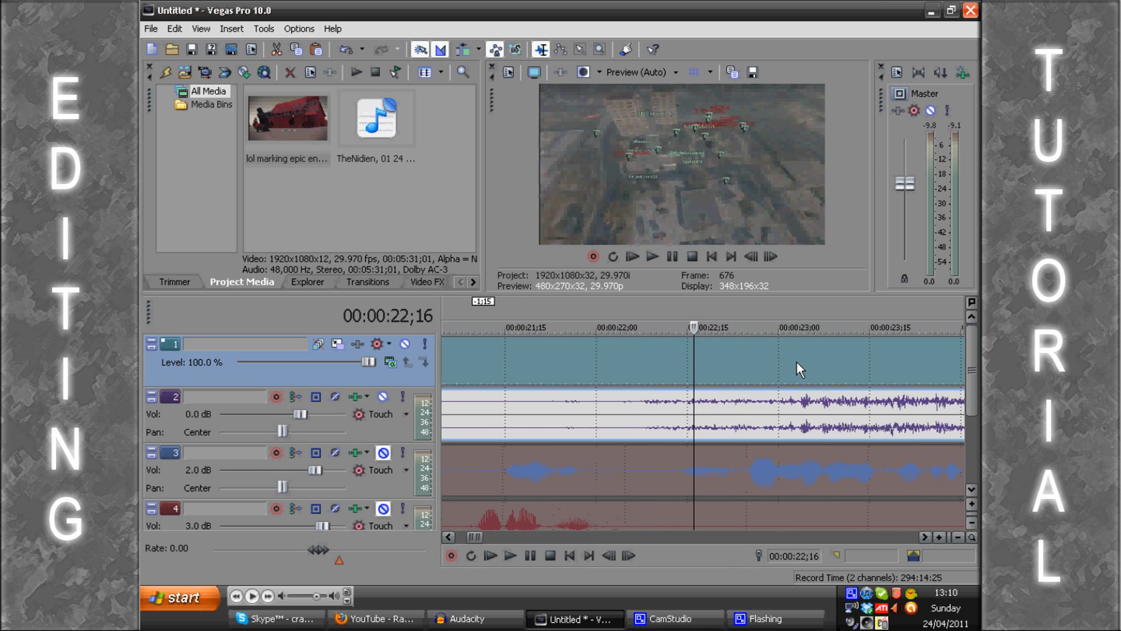
scroll(797, 365, up, 3)
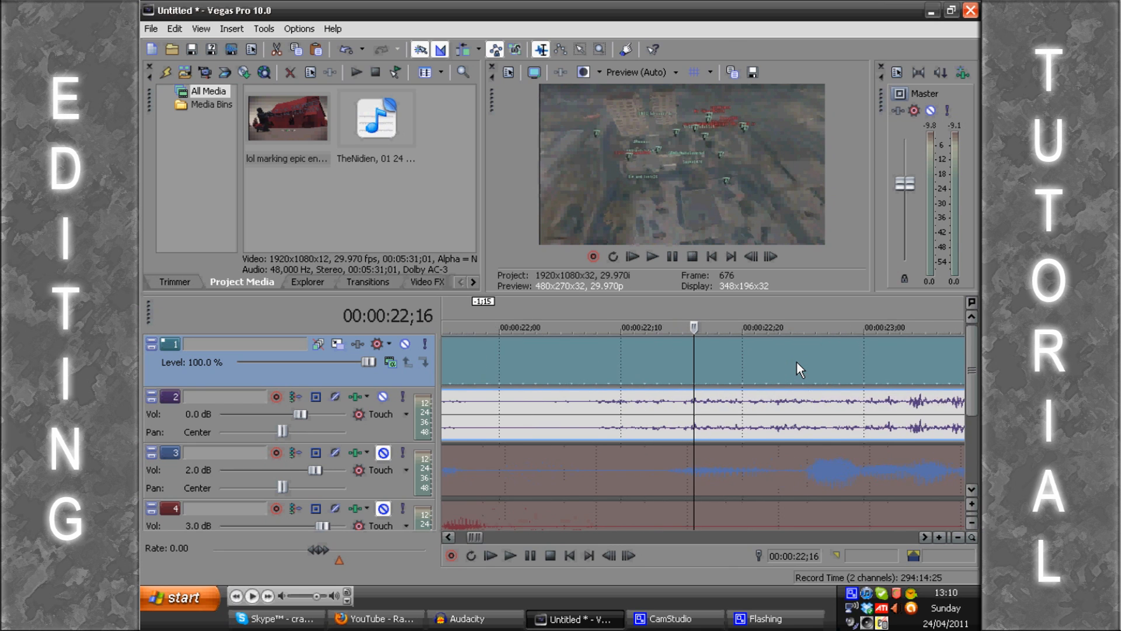
Step: Split the video and its game audio at 00:00:22;13, on the first dark frame of the spawn
key(Left)
key(Left)
key(Left)
key(Left)
key(Left)
key(Right)
key(Right)
scroll(797, 363, up, 5)
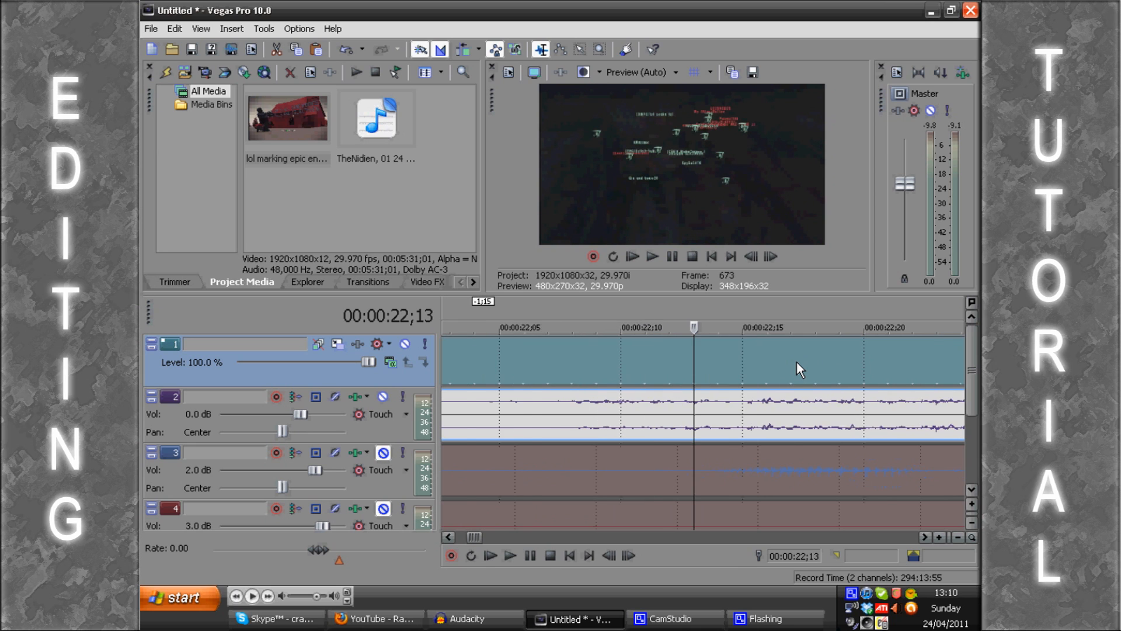
scroll(796, 363, up, 3)
key(Left)
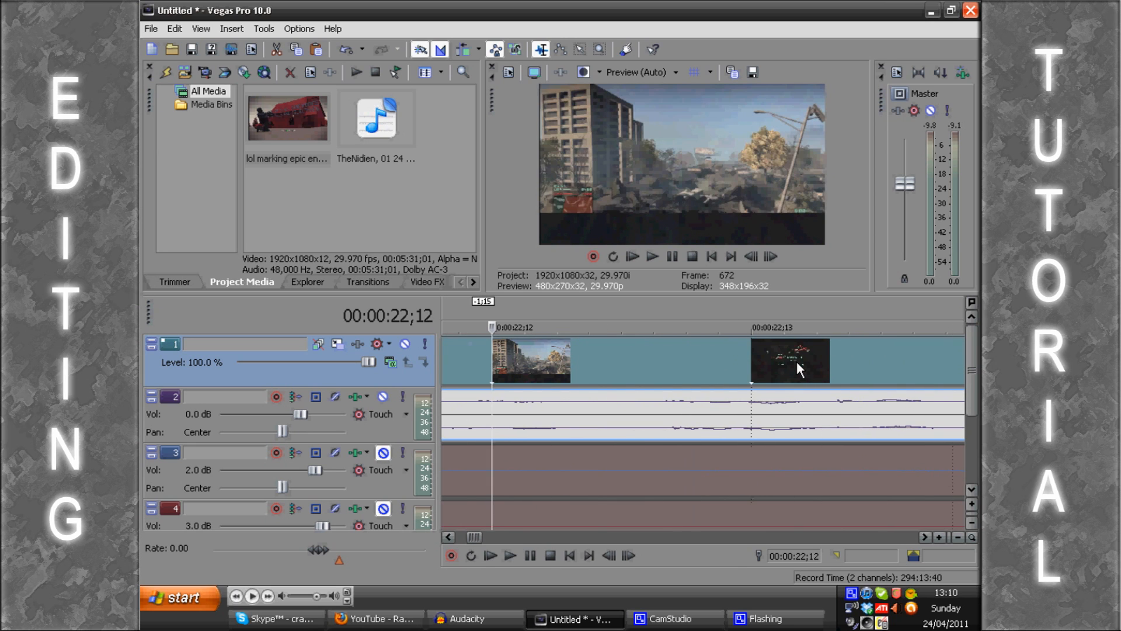
key(Right)
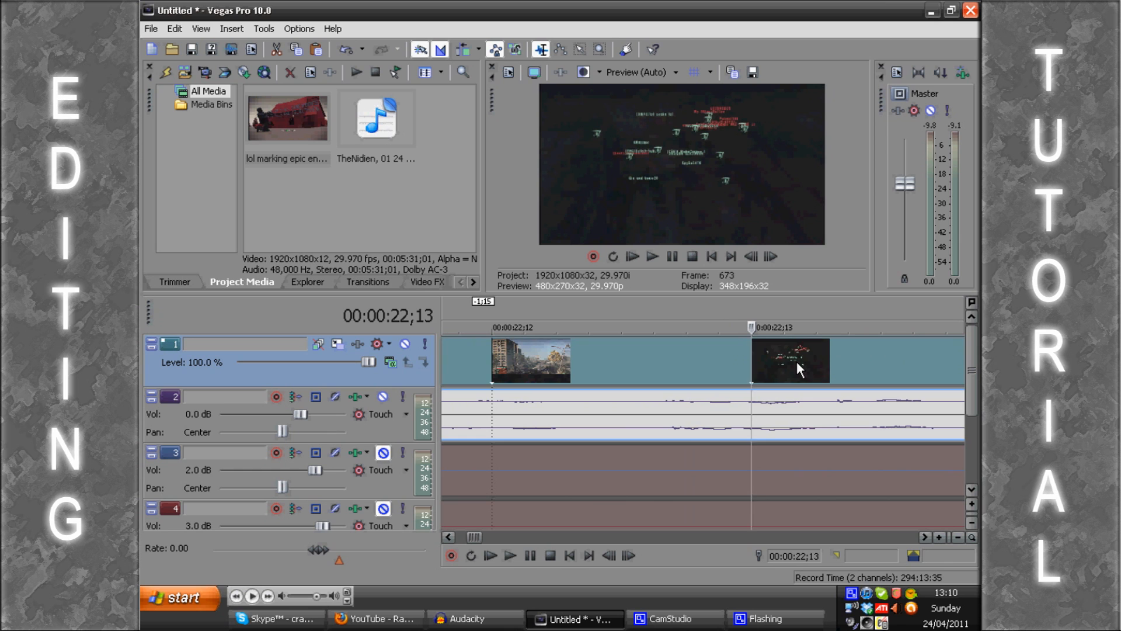
key(s)
scroll(645, 362, down, 8)
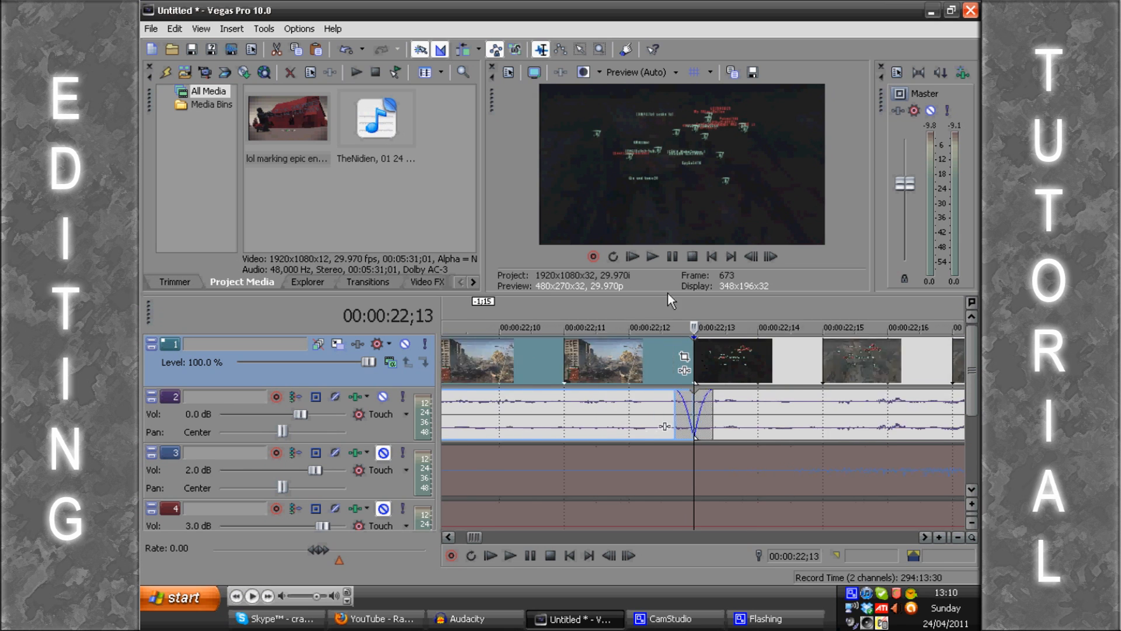
scroll(698, 371, down, 5)
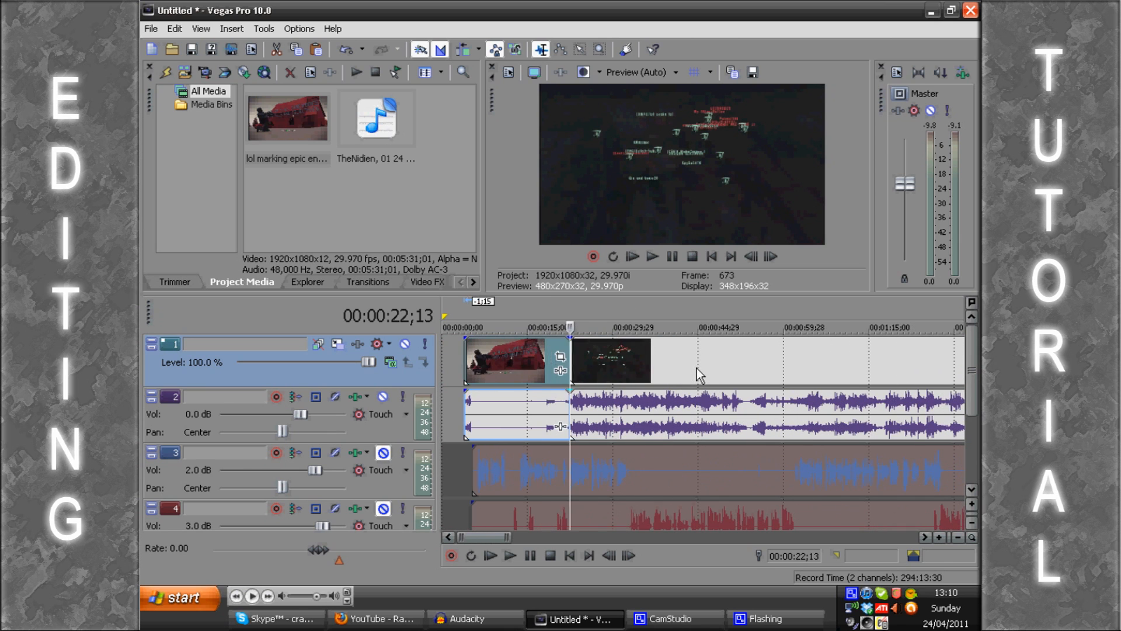
Step: Delete the loading-screen section before the split and shift the remaining video and game audio 15 seconds 4 frames earlier
key(Delete)
drag(666, 373, 581, 373)
click(465, 362)
scroll(465, 362, up, 1)
scroll(496, 362, up, 6)
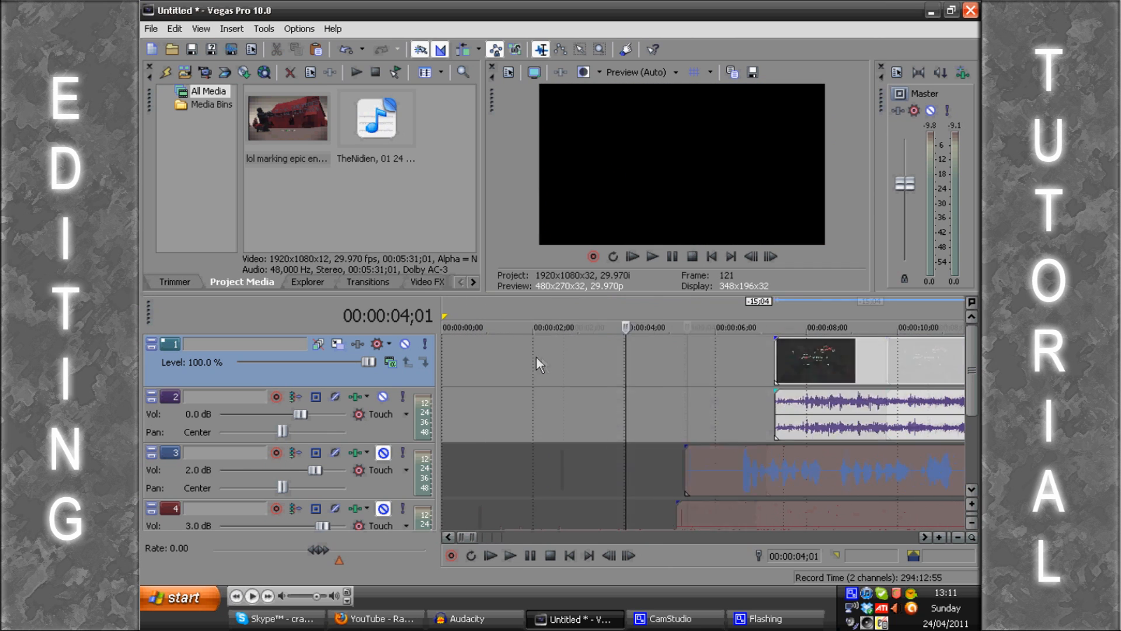
Step: Unmute voice tracks 3 and 4 with the cursor near 00:00:05;23, before the video begins
click(766, 362)
scroll(771, 374, up, 1)
key(Return)
scroll(779, 386, down, 1)
key(Return)
click(383, 453)
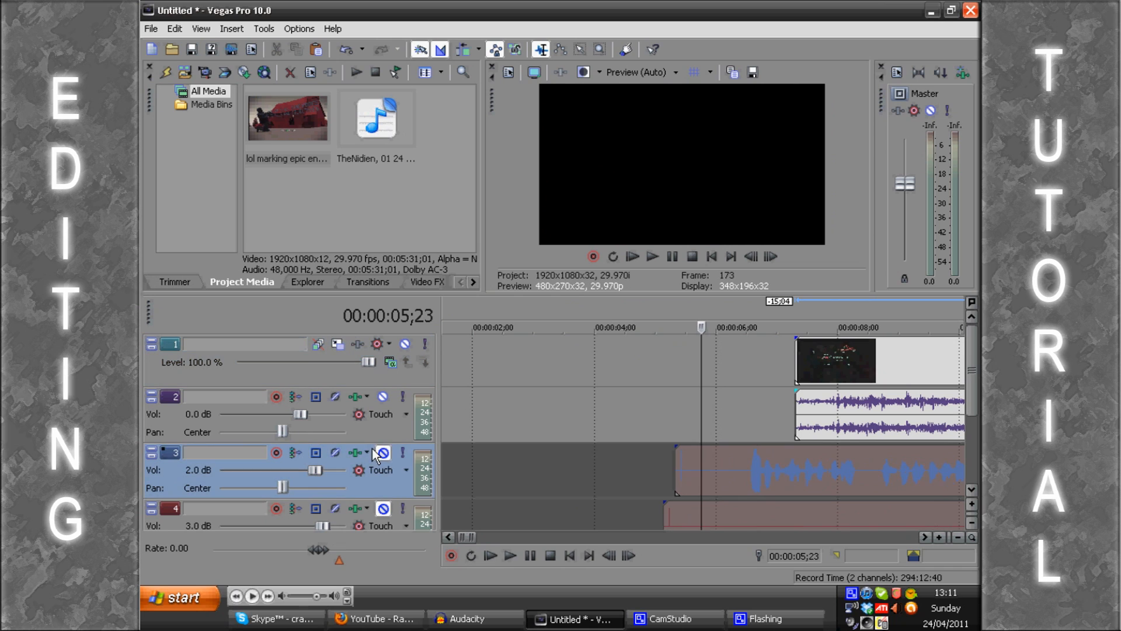
click(383, 508)
Step: Play the opening of the voice recordings from about 00:00:05;23 and examine where the first words start on track 3
click(704, 385)
scroll(720, 387, down, 1)
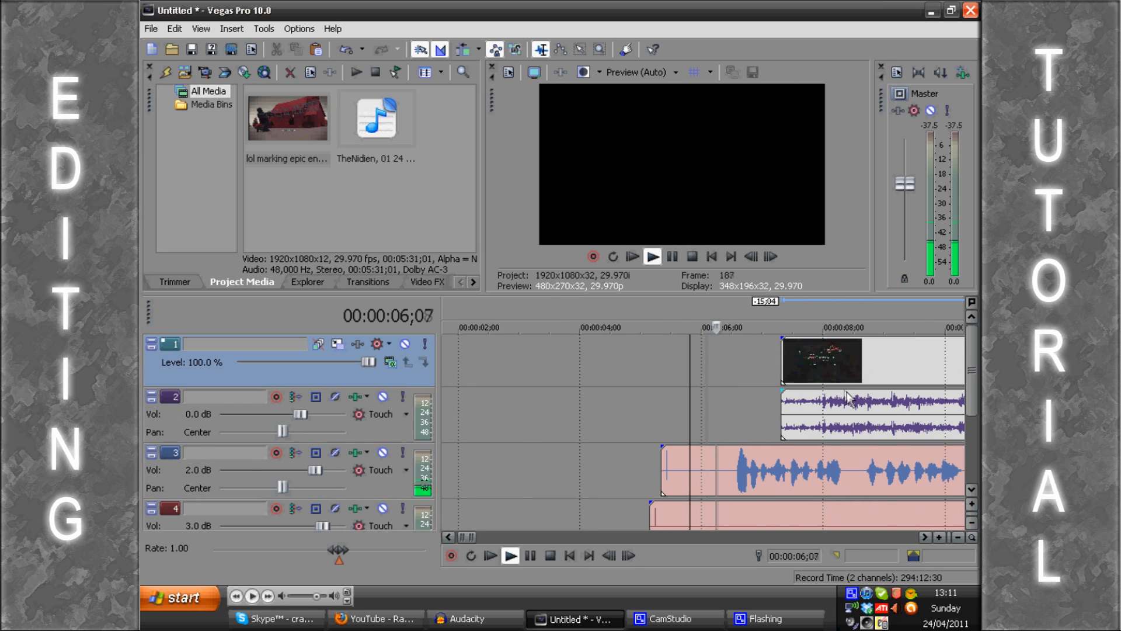
double_click(739, 390)
click(731, 393)
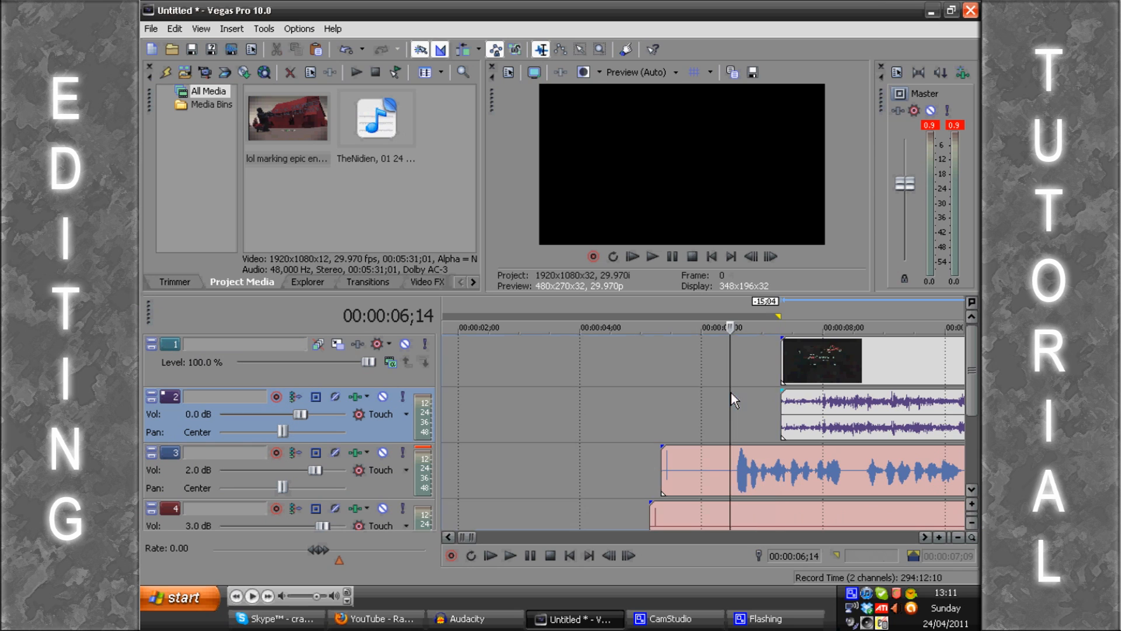
scroll(745, 403, up, 4)
key(Left)
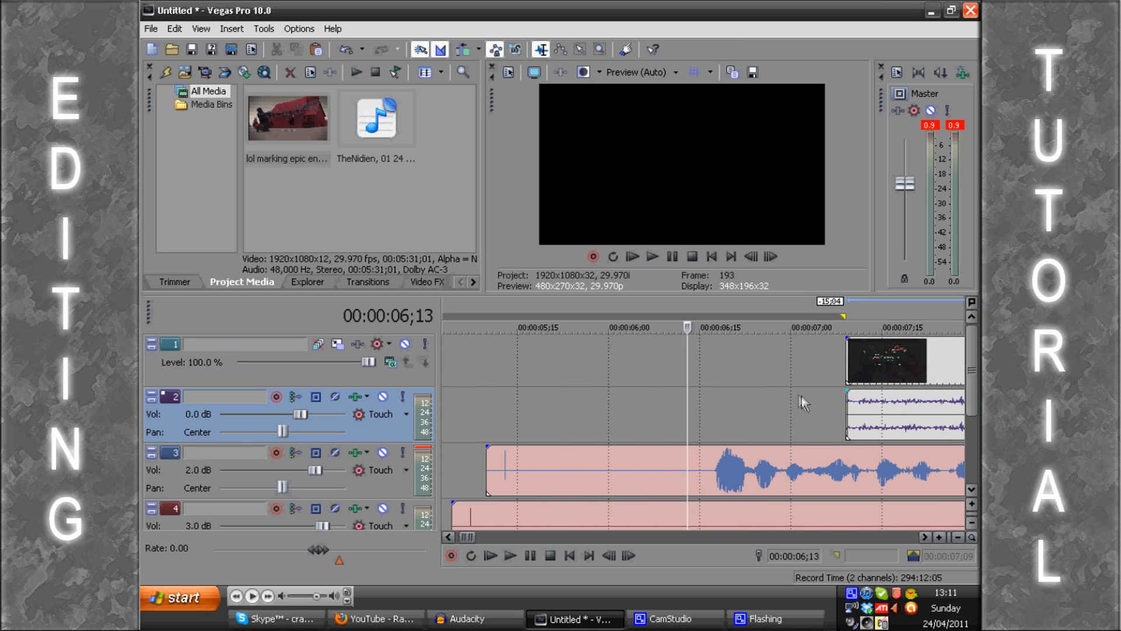
scroll(811, 359, down, 2)
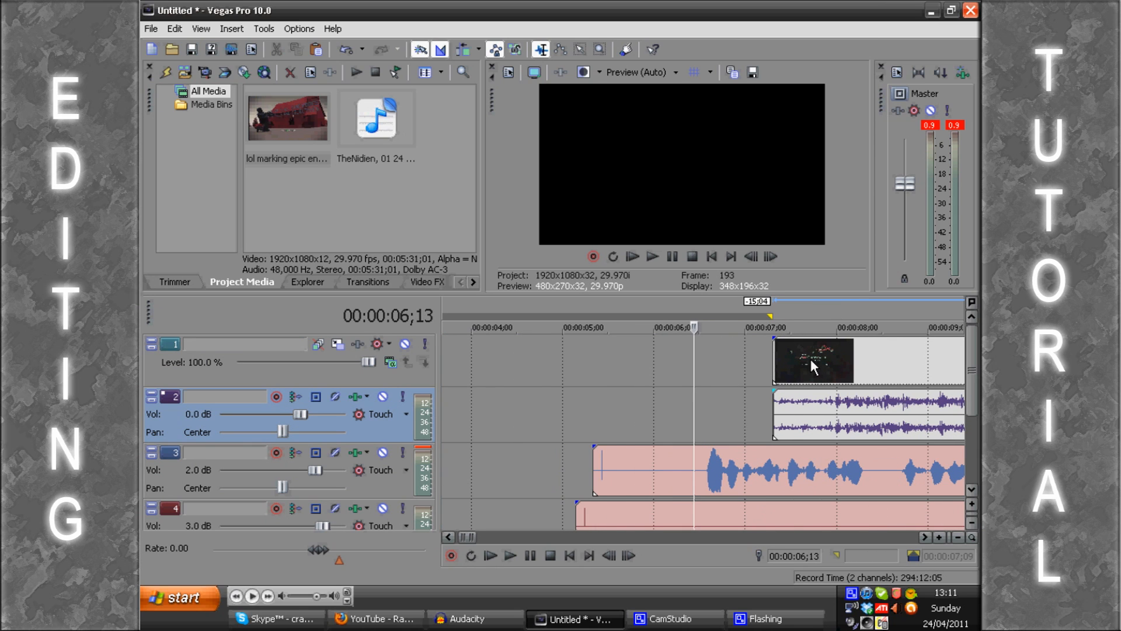
scroll(811, 359, down, 1)
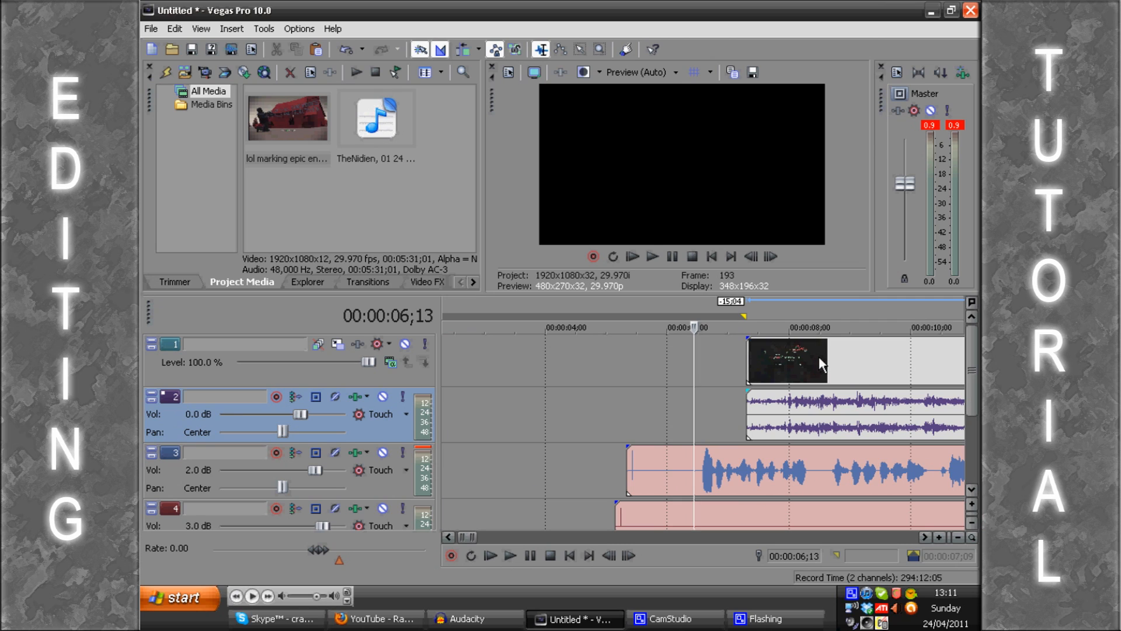
scroll(818, 354, up, 2)
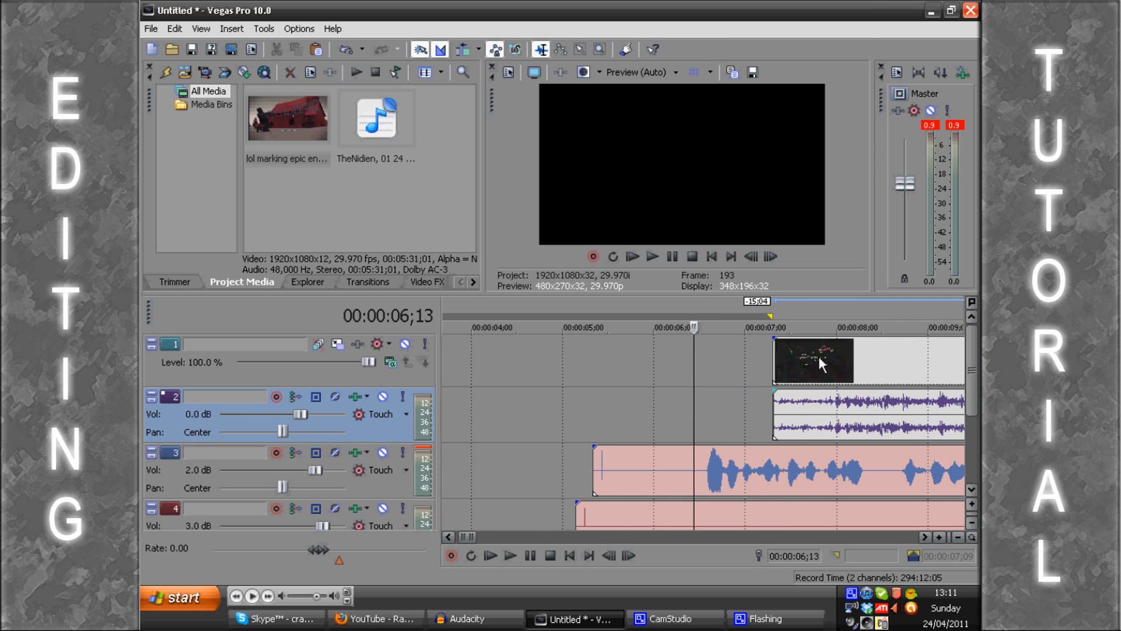
scroll(818, 354, down, 1)
Step: Split voice tracks 3 and 4 at 00:00:06;06, just before the first words, and delete both sections before the cut
click(703, 392)
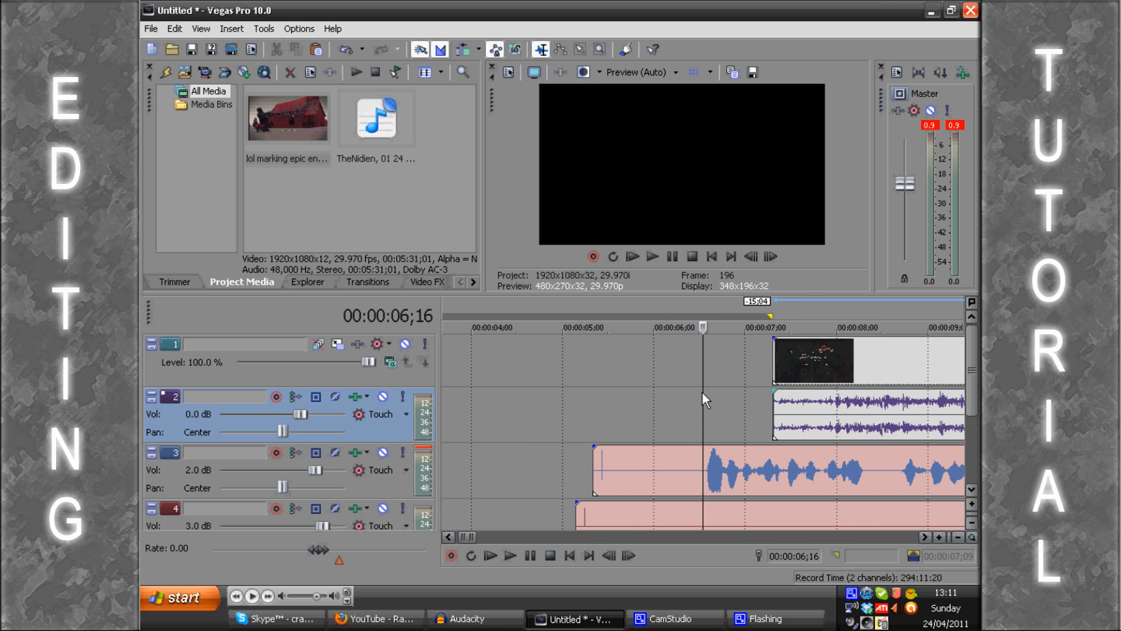
key(Right)
key(Right)
key(Left)
key(Left)
key(Left)
key(Left)
key(Left)
key(Left)
key(Left)
key(Left)
key(Left)
key(Left)
key(Left)
key(Left)
key(Left)
key(Left)
key(Left)
key(Left)
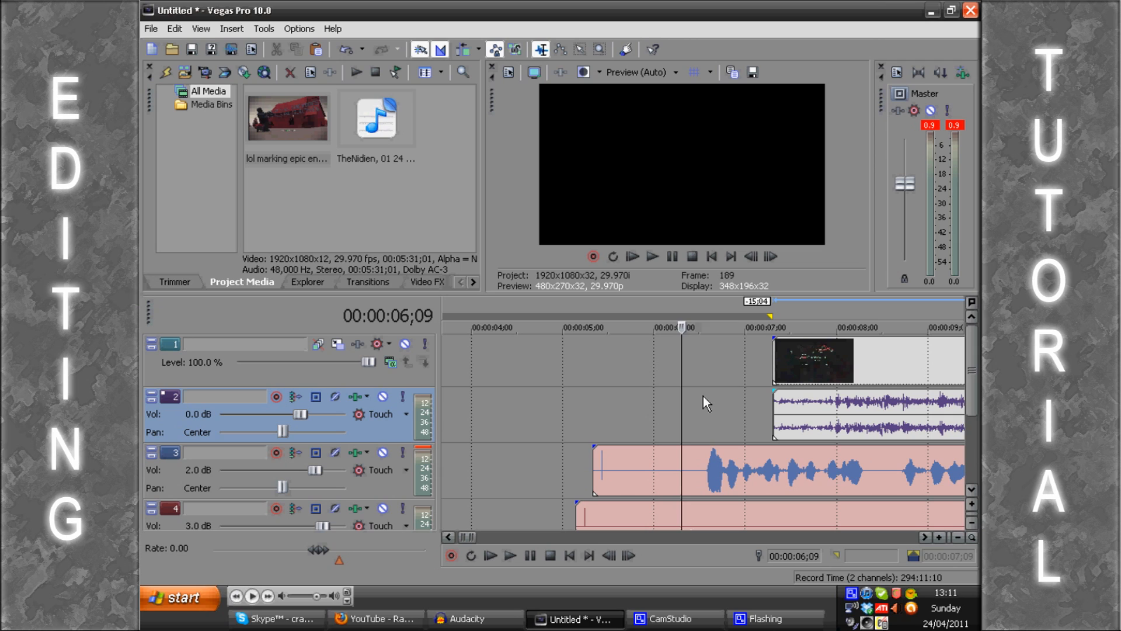
key(Right)
key(Right)
key(Right)
key(Right)
key(Right)
key(Right)
key(Right)
key(Right)
key(Right)
key(Right)
key(Right)
key(Right)
key(Right)
key(Right)
key(Right)
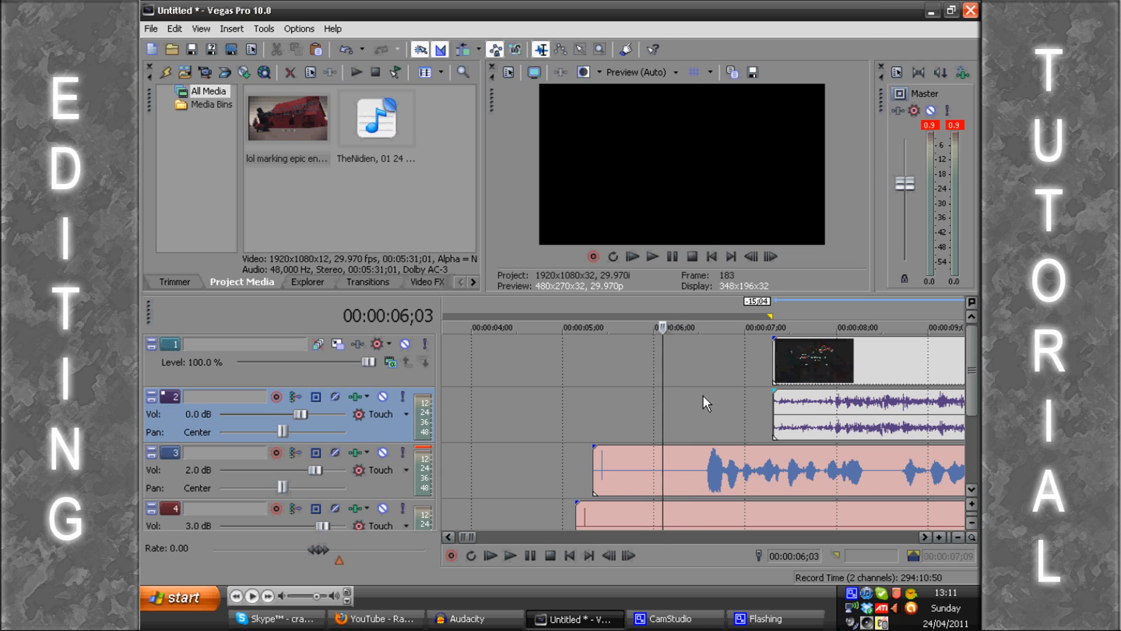
key(Left)
key(Left)
key(Left)
key(Left)
key(Left)
key(Left)
key(Left)
key(Left)
key(Left)
key(Left)
key(Left)
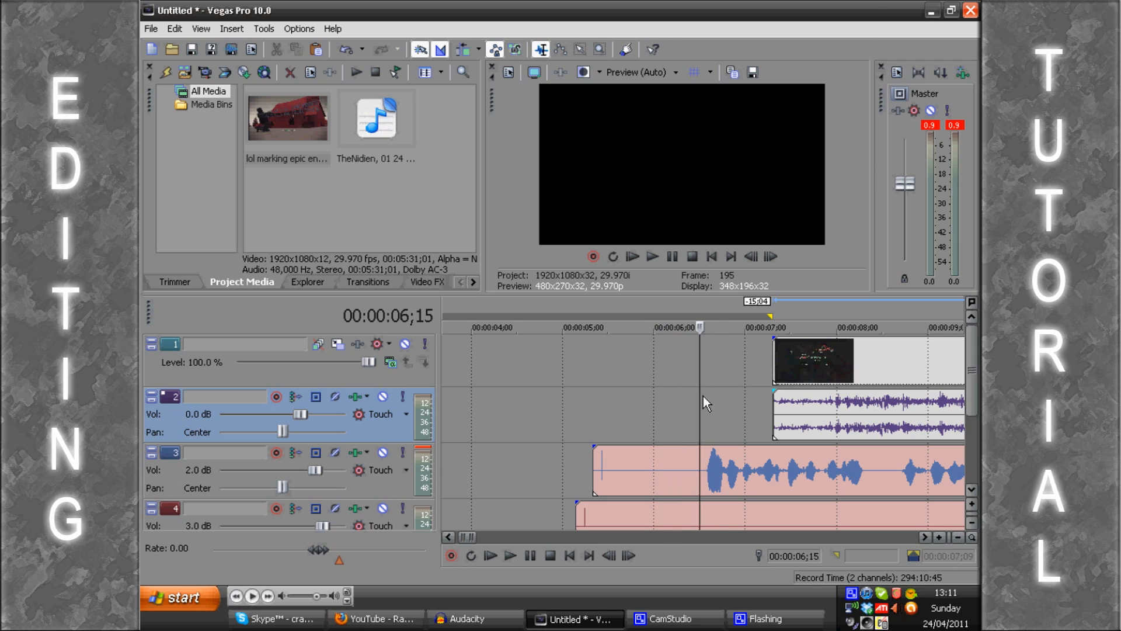
key(s)
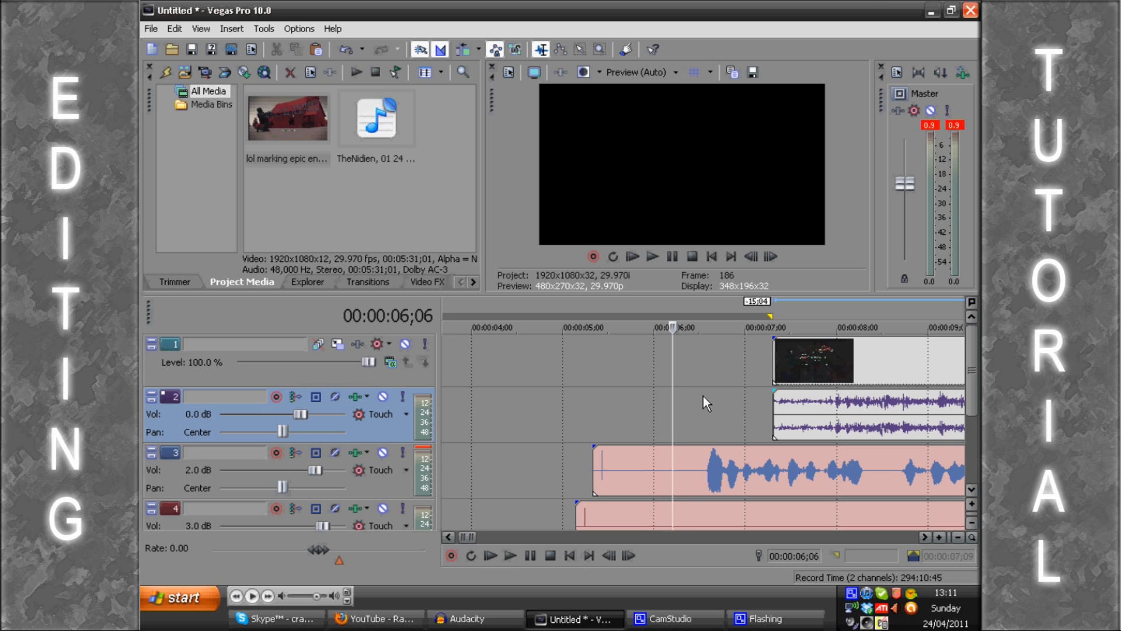
click(618, 467)
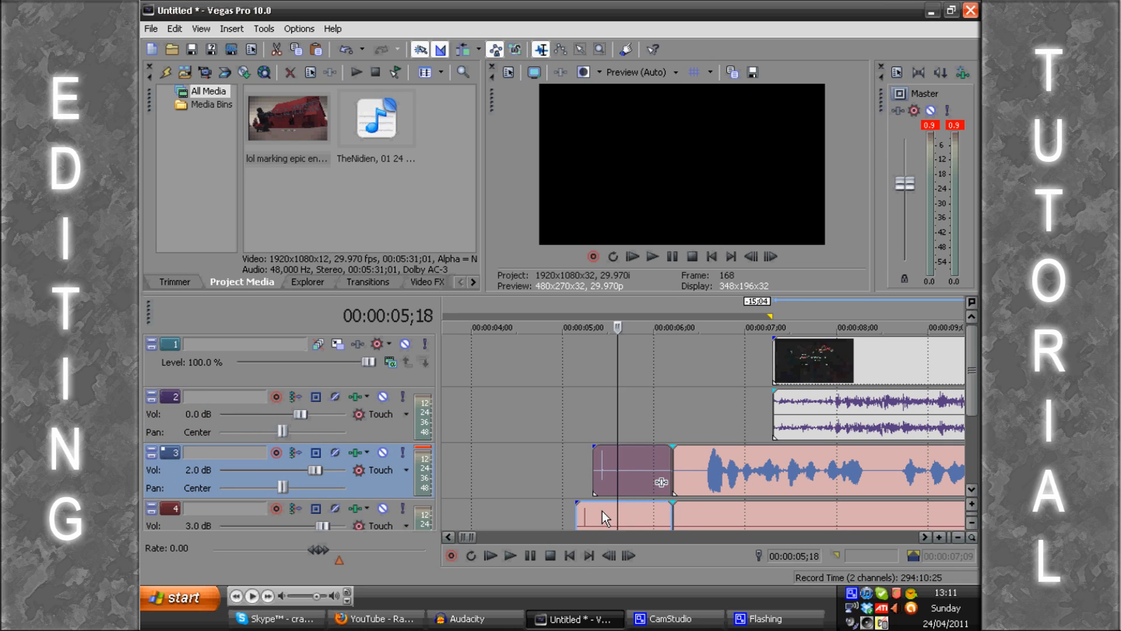
key(Delete)
Step: Shift the video and game audio 1 second 3 frames earlier to start with the trimmed voices, and play the result
drag(803, 367, 677, 306)
key(space)
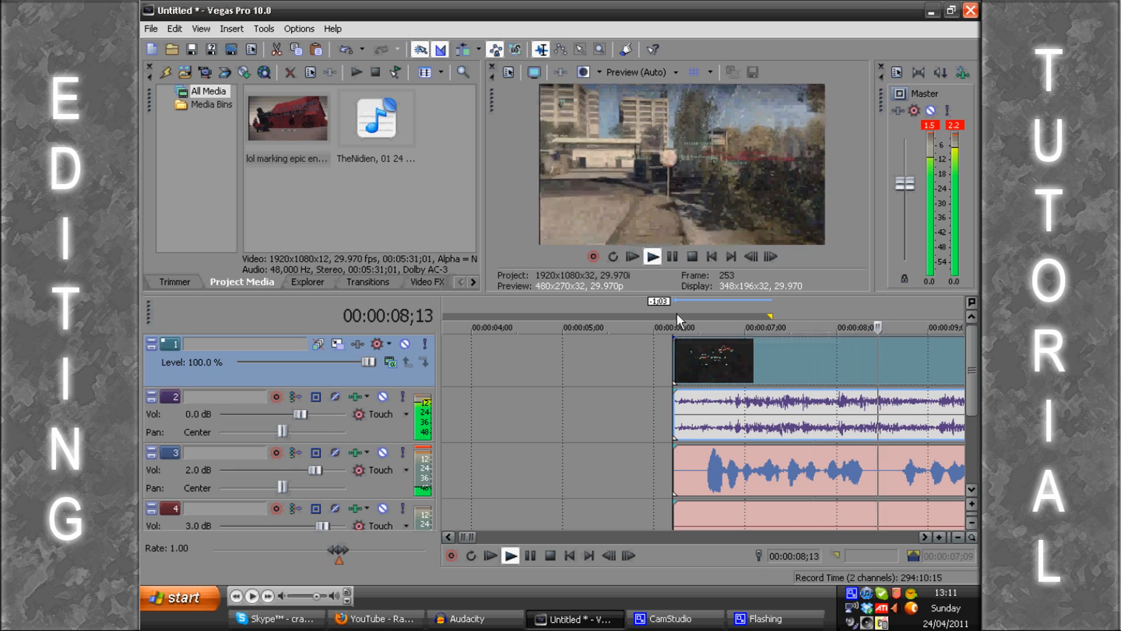
key(Return)
scroll(679, 316, down, 2)
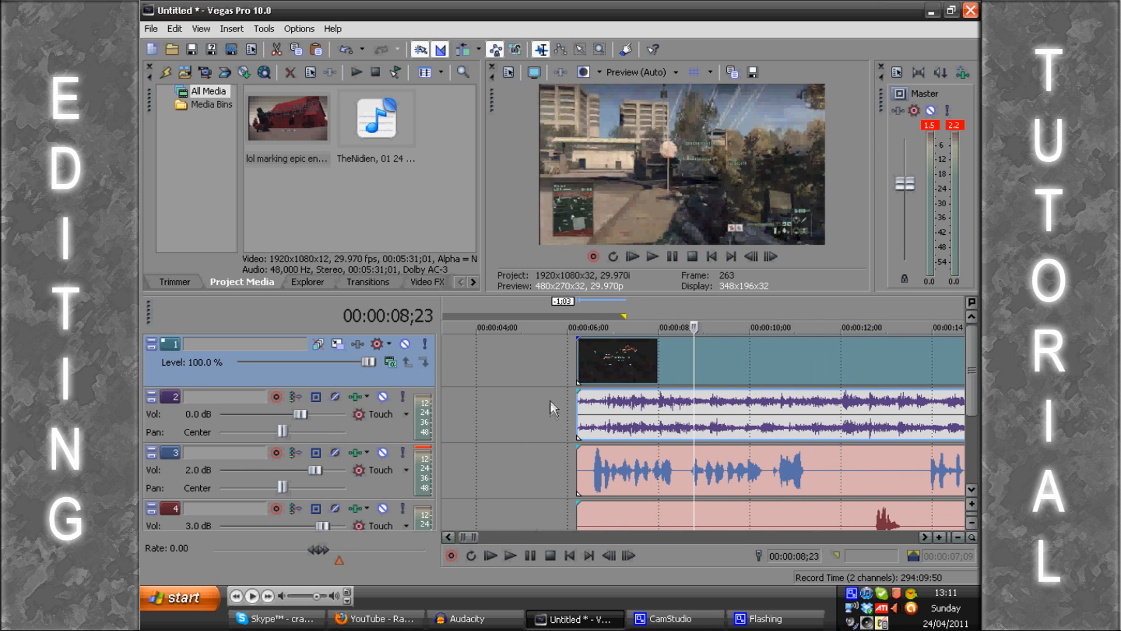
Step: Shift the video and game audio another 10 frames earlier, and select the track 3 voice recording with the cursor at 00:00:06;06
drag(603, 372, 587, 372)
click(580, 468)
scroll(589, 464, down, 6)
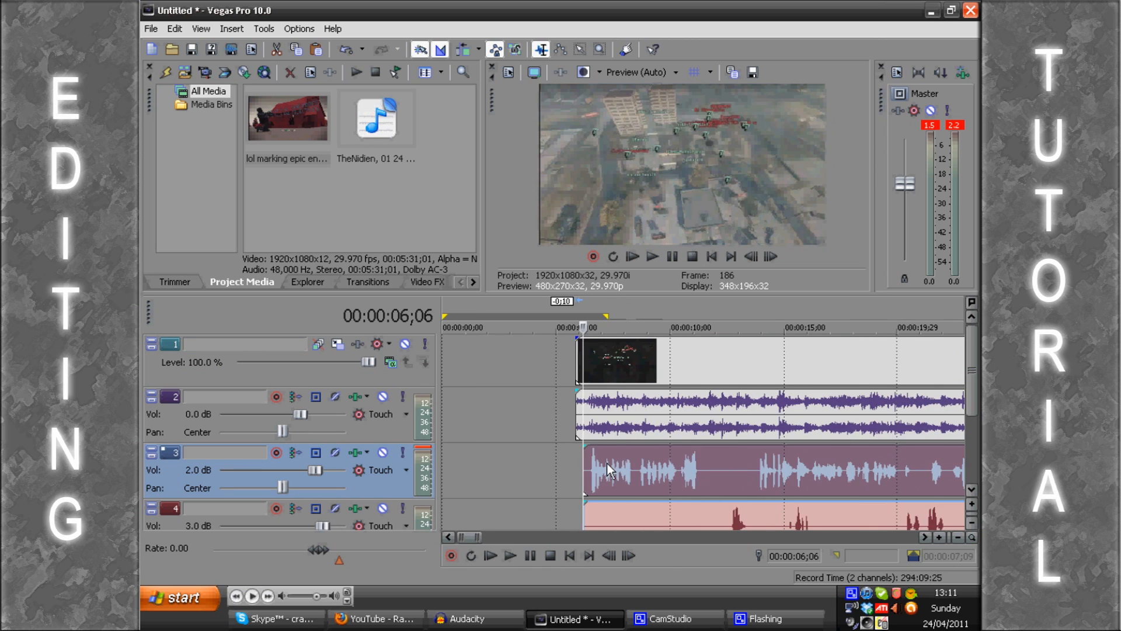
scroll(590, 463, up, 10)
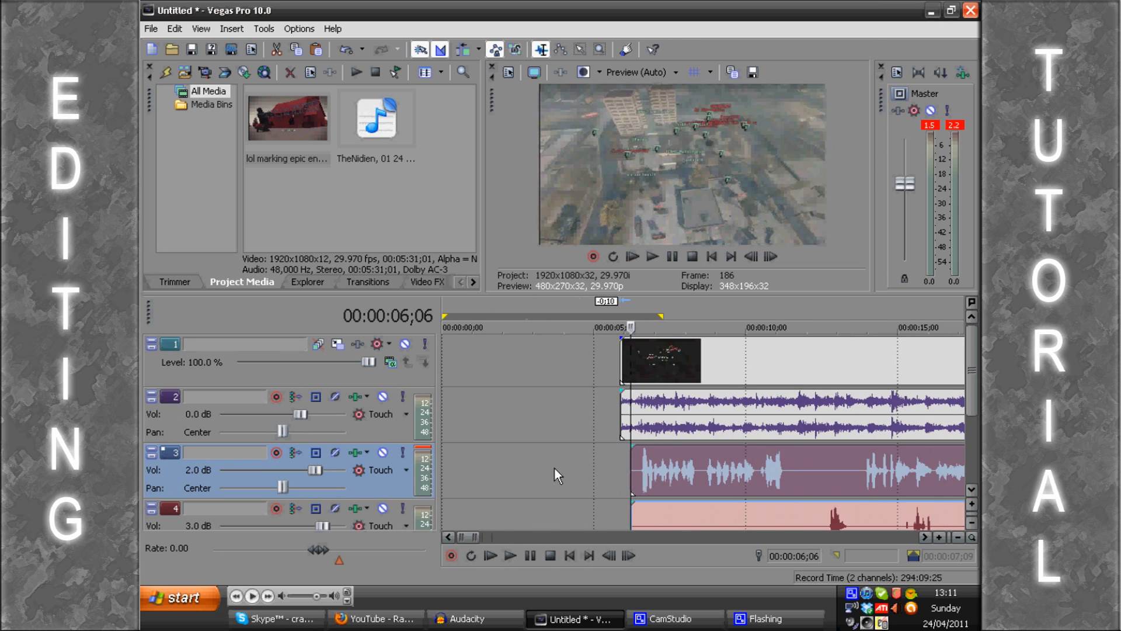
scroll(666, 396, up, 2)
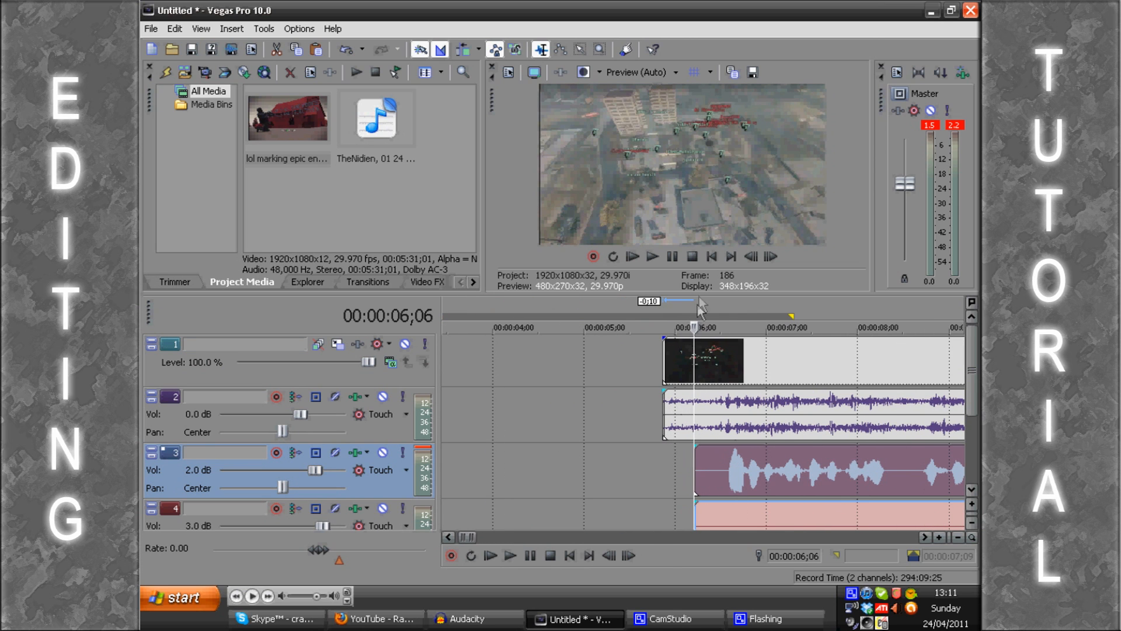
scroll(695, 306, up, 2)
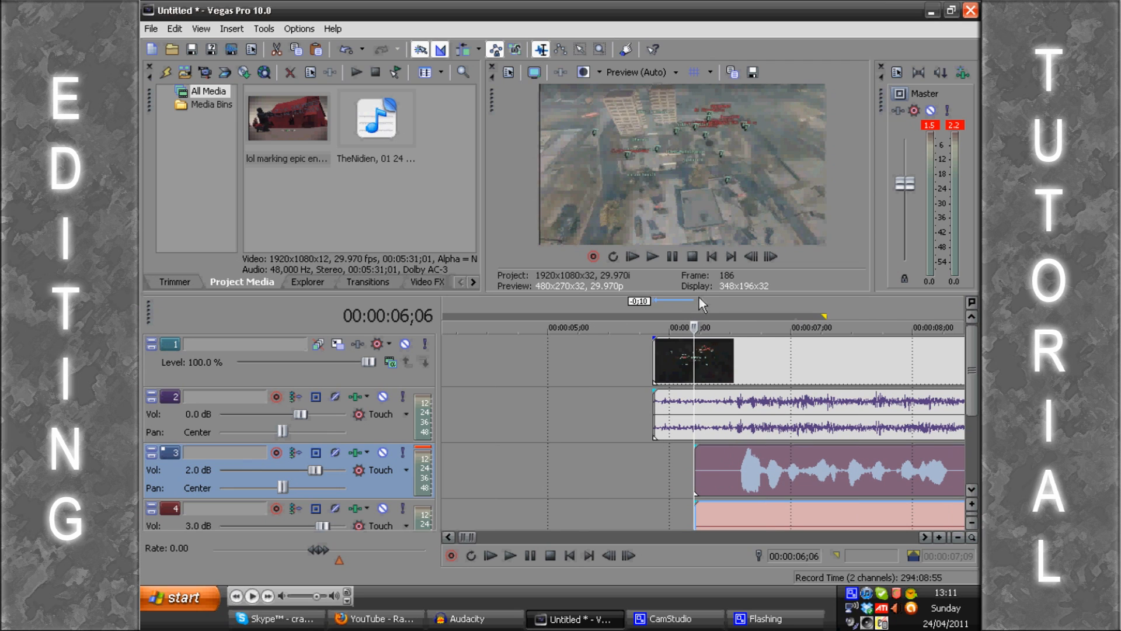
Step: Using a selection from 00:00:05;06 to 00:00:06;06 as a guide, start the video at 00:00:05;06 and shift both voice recordings 11 frames earlier
drag(693, 302, 572, 305)
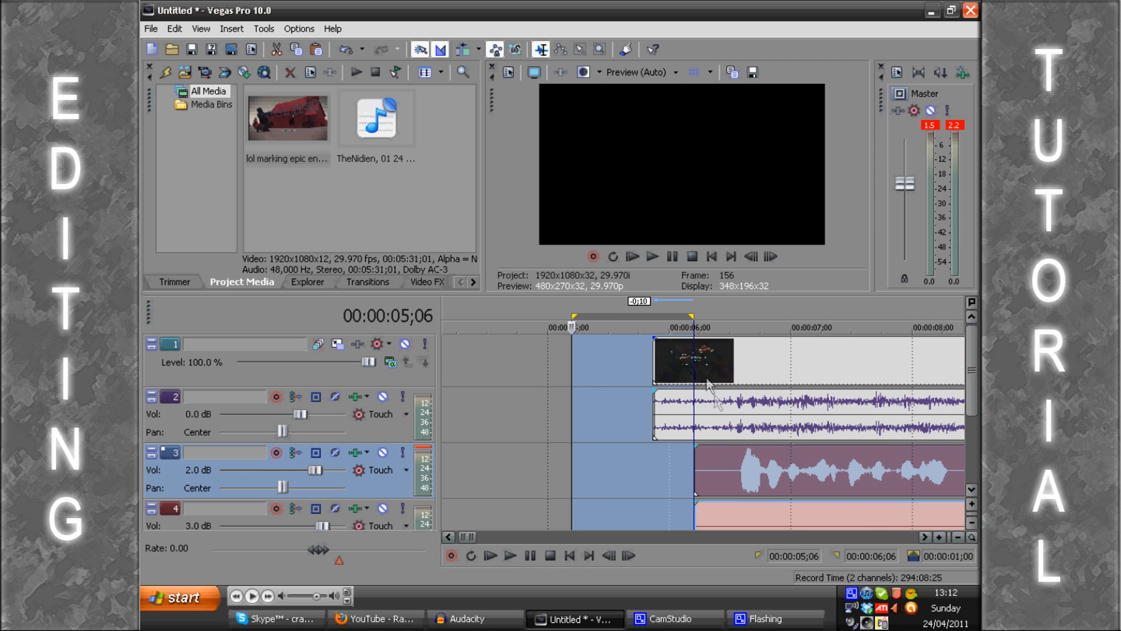
drag(752, 359, 675, 360)
drag(788, 479, 762, 470)
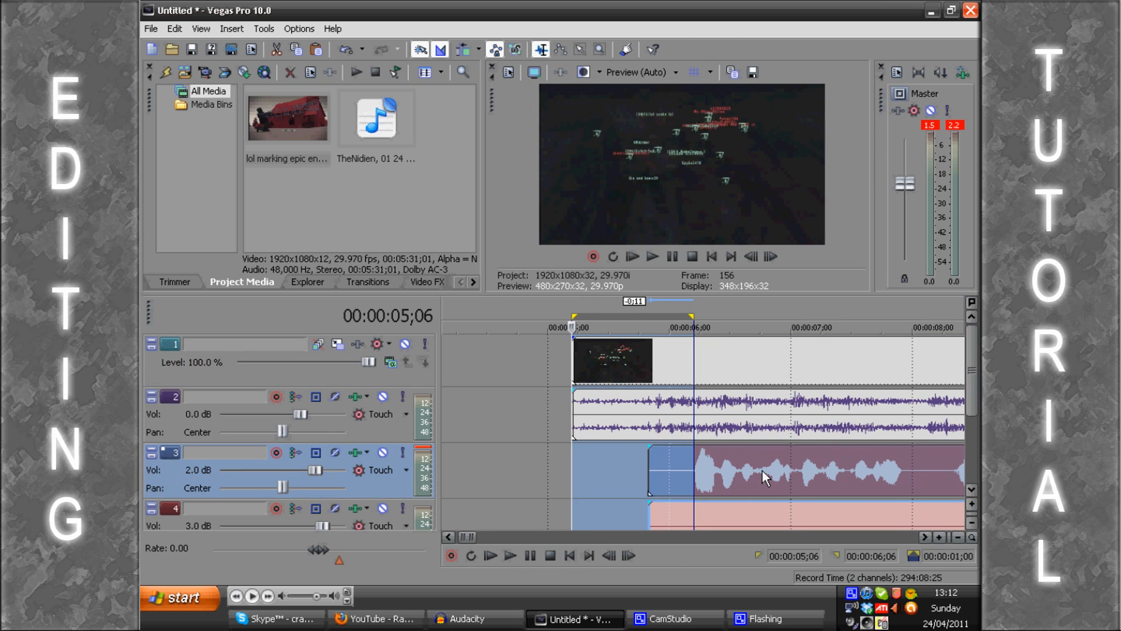
Step: Clear the time selection and play the video with the voices from 00:00:05;06 to check their timing
click(547, 303)
click(570, 301)
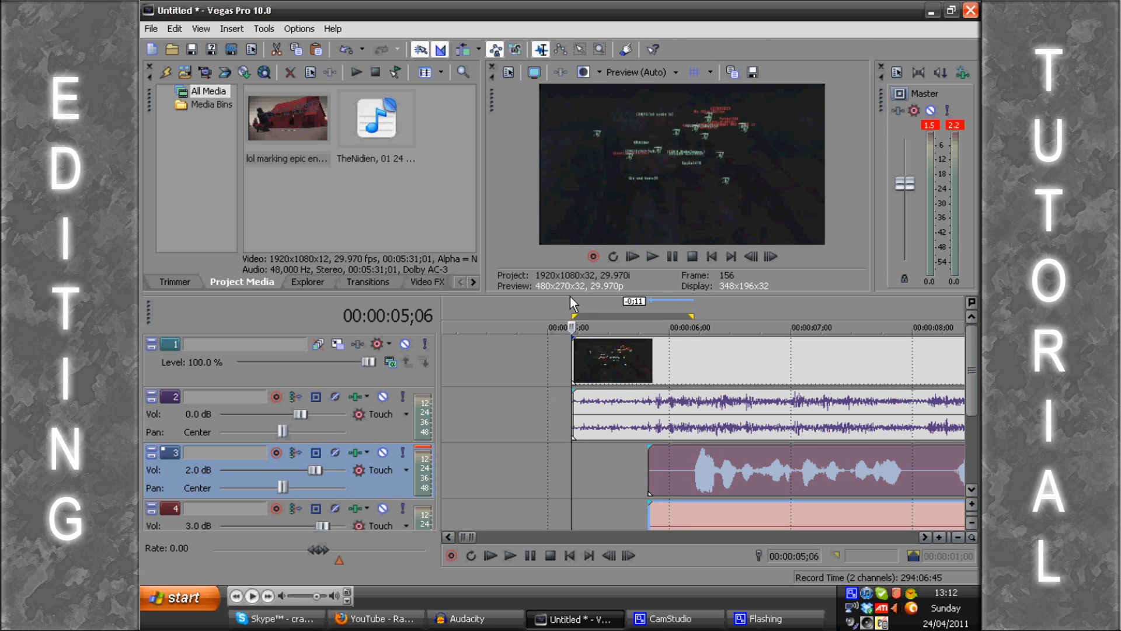
key(space)
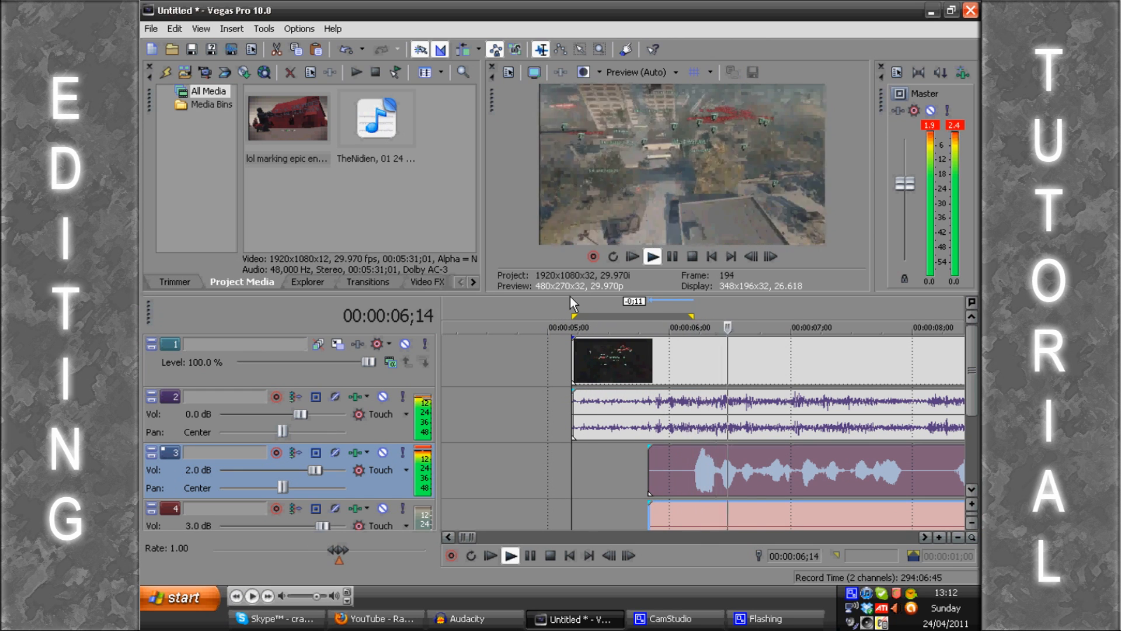
key(Return)
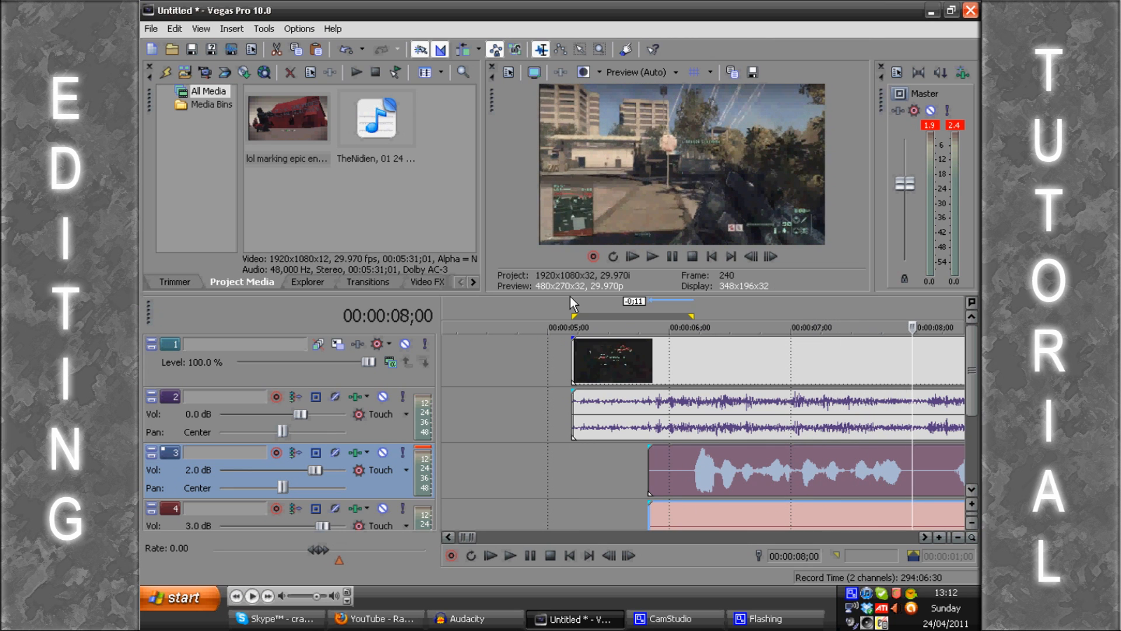
Step: Select the game audio on track 2 and play the mix from 00:00:21;28 to check the game volume against the voices
click(790, 411)
scroll(790, 411, down, 6)
scroll(749, 413, down, 2)
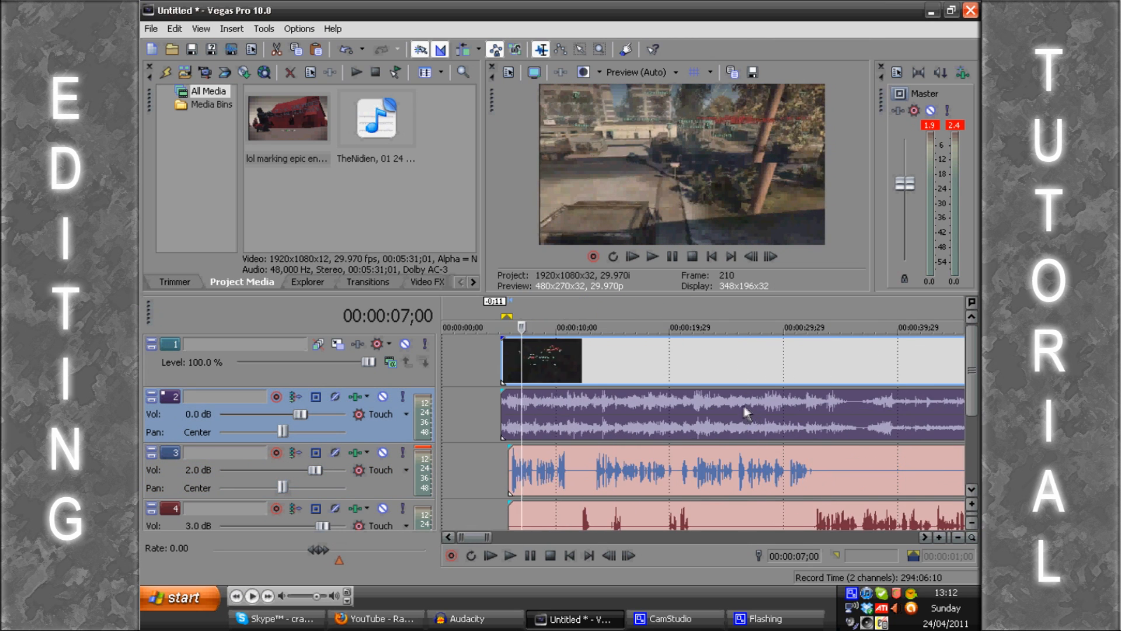
click(608, 422)
scroll(608, 422, up, 2)
scroll(608, 423, up, 3)
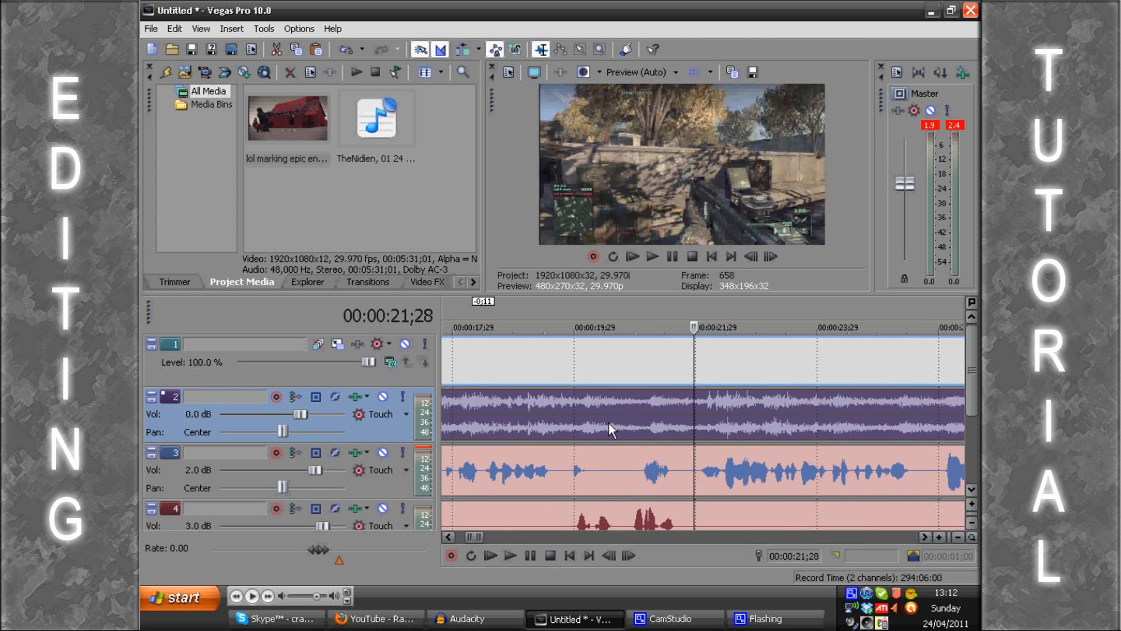
key(Return)
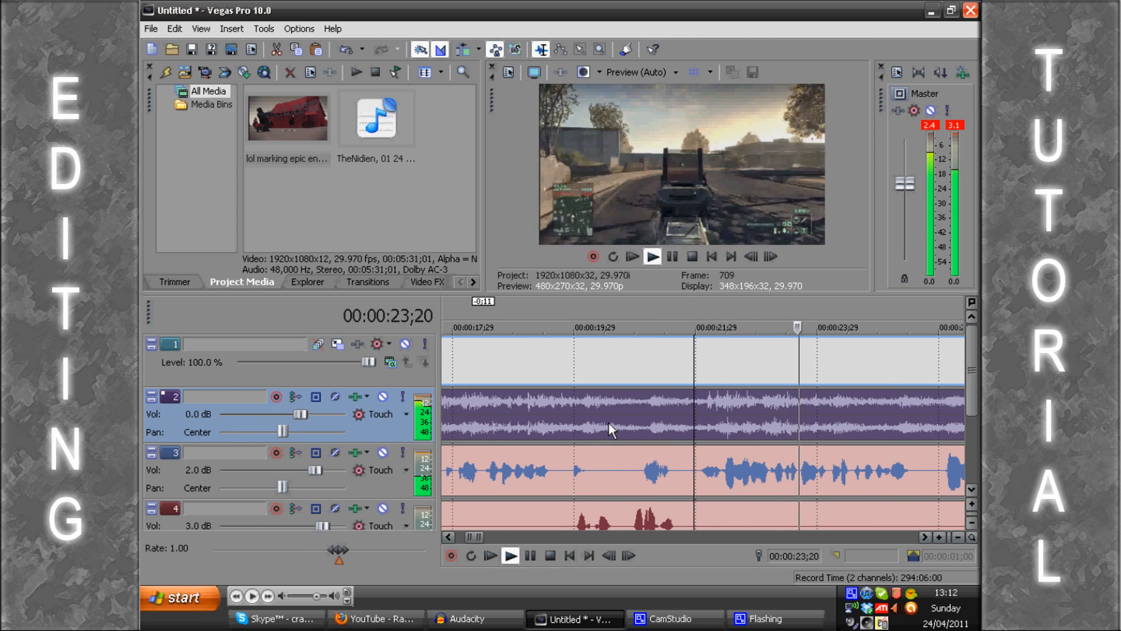
key(Return)
Step: Lower the game audio track's volume to -14.9 dB and play from near the video's start to check the balance
scroll(534, 429, down, 3)
scroll(488, 426, down, 1)
click(511, 408)
scroll(482, 395, up, 4)
drag(300, 418, 258, 425)
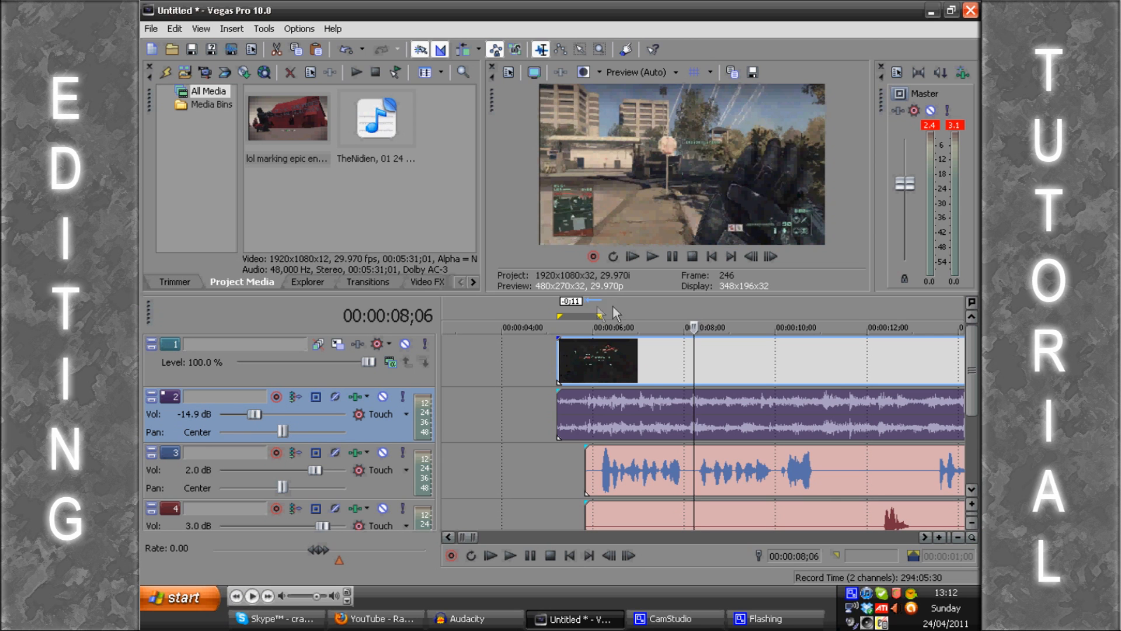
click(562, 305)
key(space)
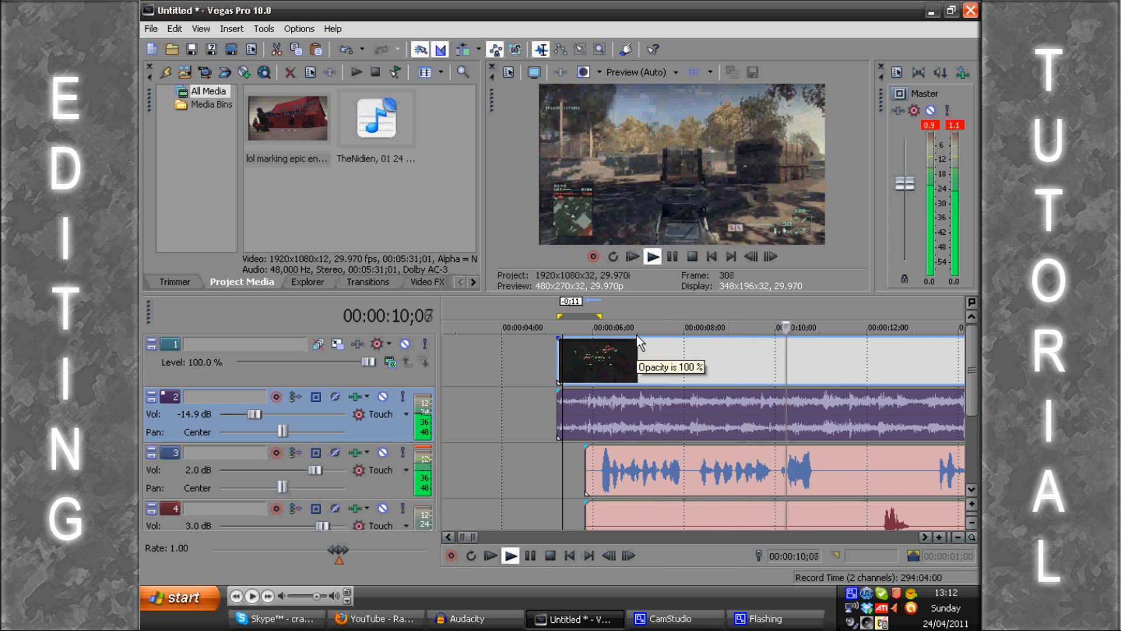
key(Return)
Step: Lower the game audio track's volume to -19.8 dB and play from just after the first voices begin
scroll(637, 335, down, 2)
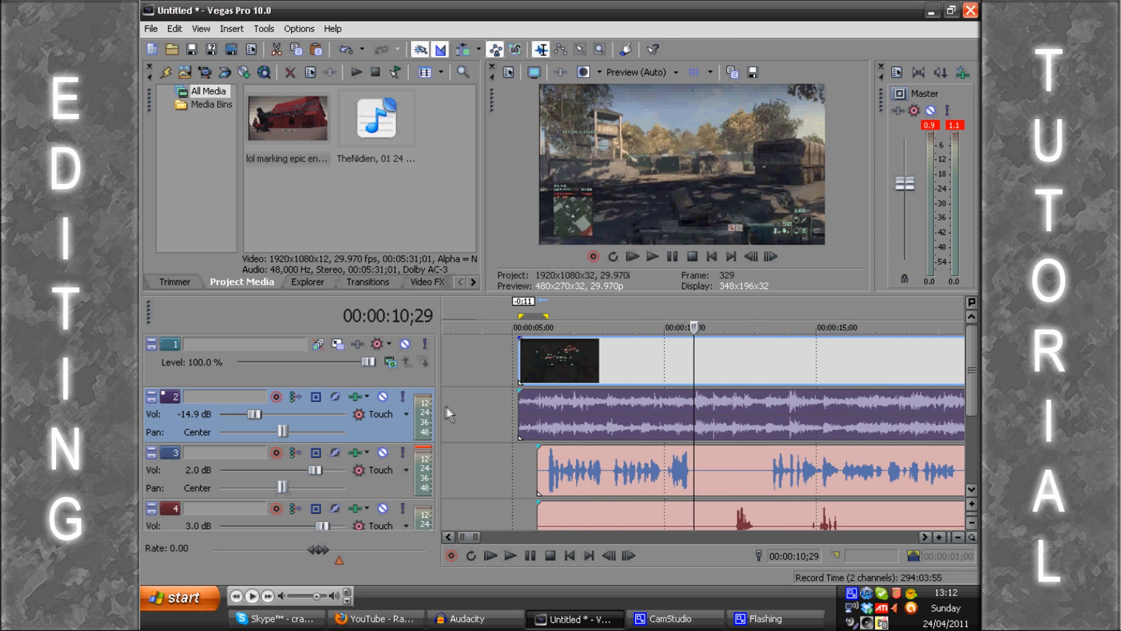
drag(251, 412, 247, 418)
click(572, 299)
key(space)
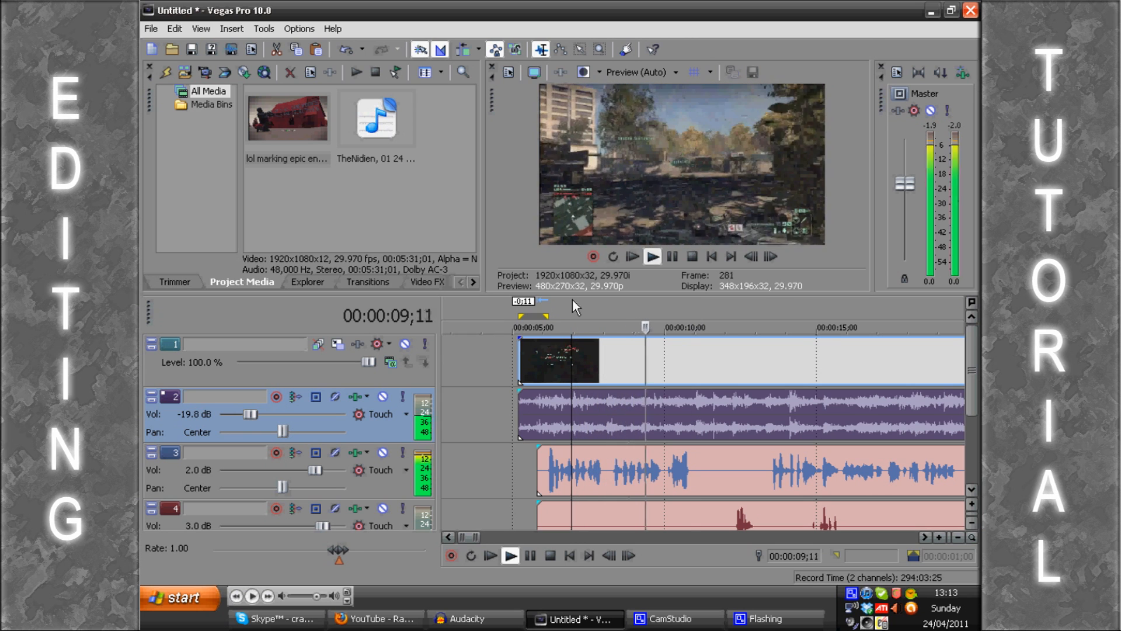
key(space)
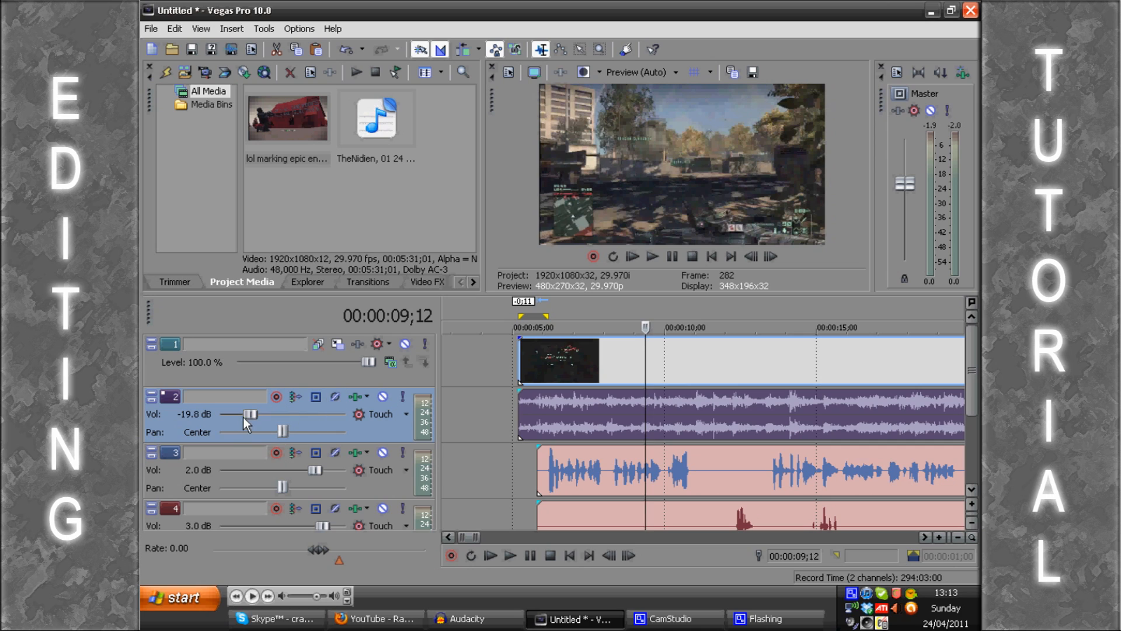
Step: Set the game audio track's volume to -17.4 dB and play the opening section with the voices
drag(243, 416, 249, 428)
click(558, 308)
key(space)
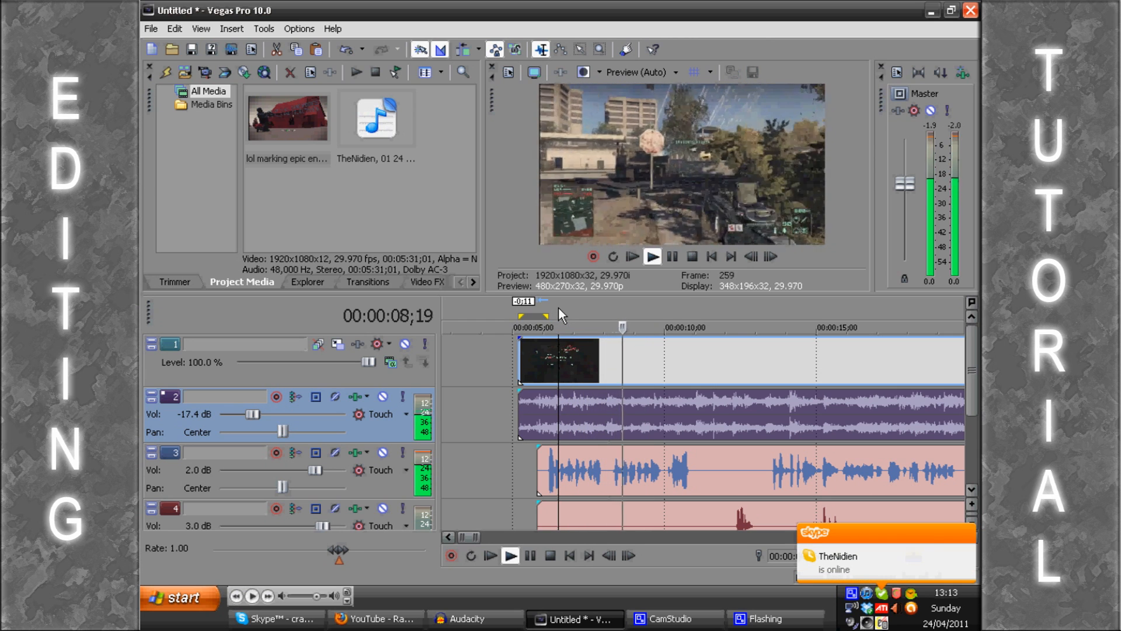
key(Return)
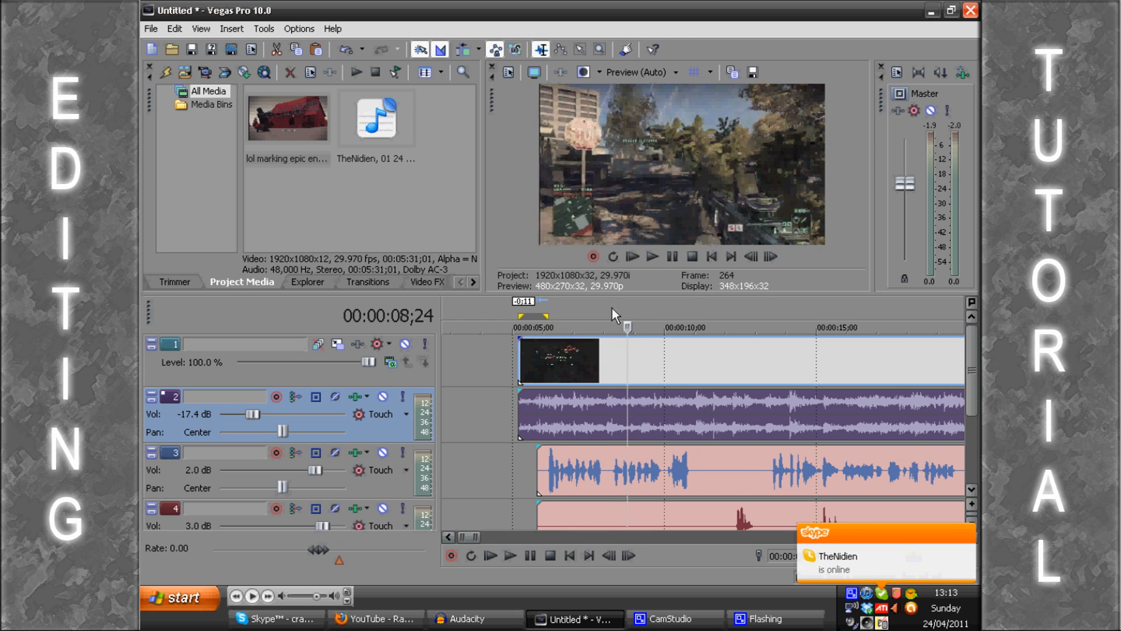
Step: Select the video on track 1 and place the cursor at 00:00:33;15 to view the frame there
ctrl+click(568, 380)
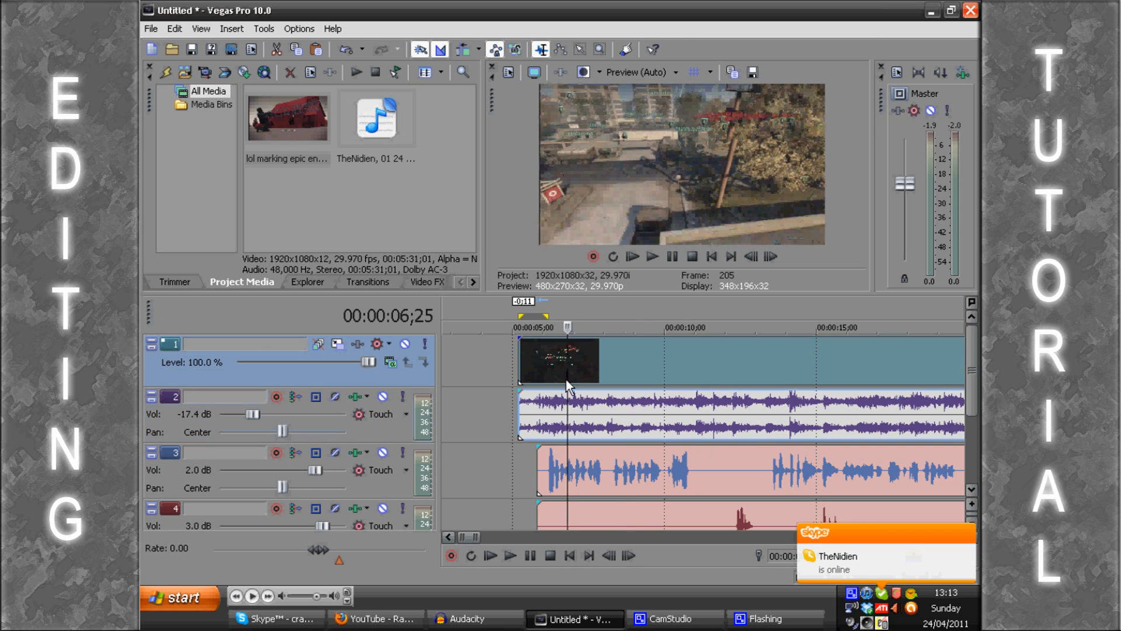
click(606, 521)
click(605, 366)
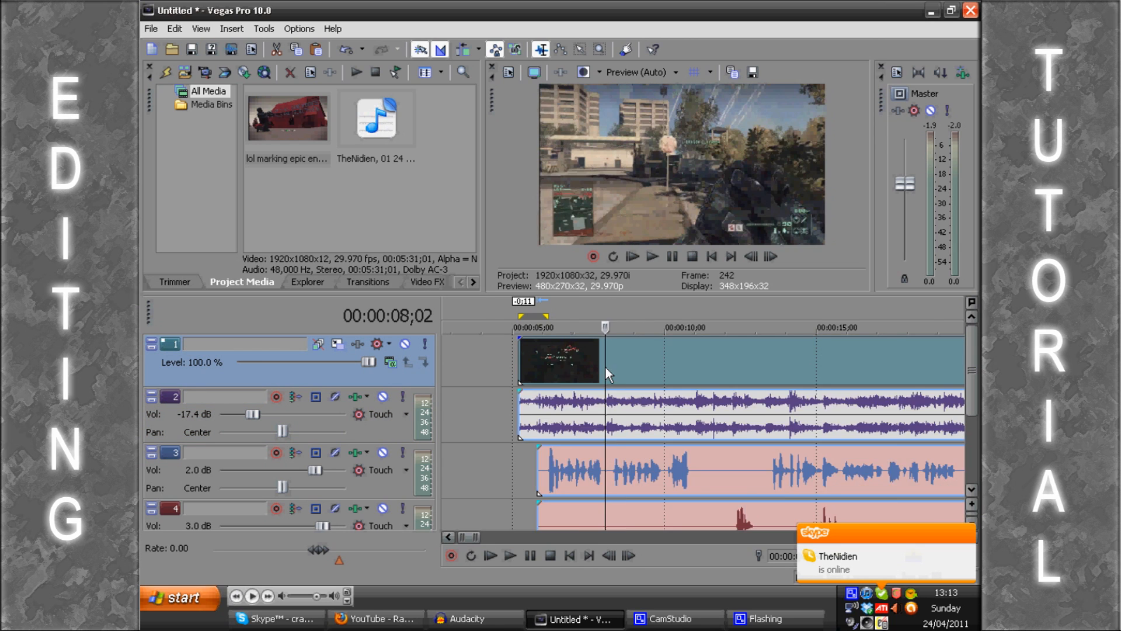
scroll(602, 377, down, 2)
scroll(602, 377, down, 3)
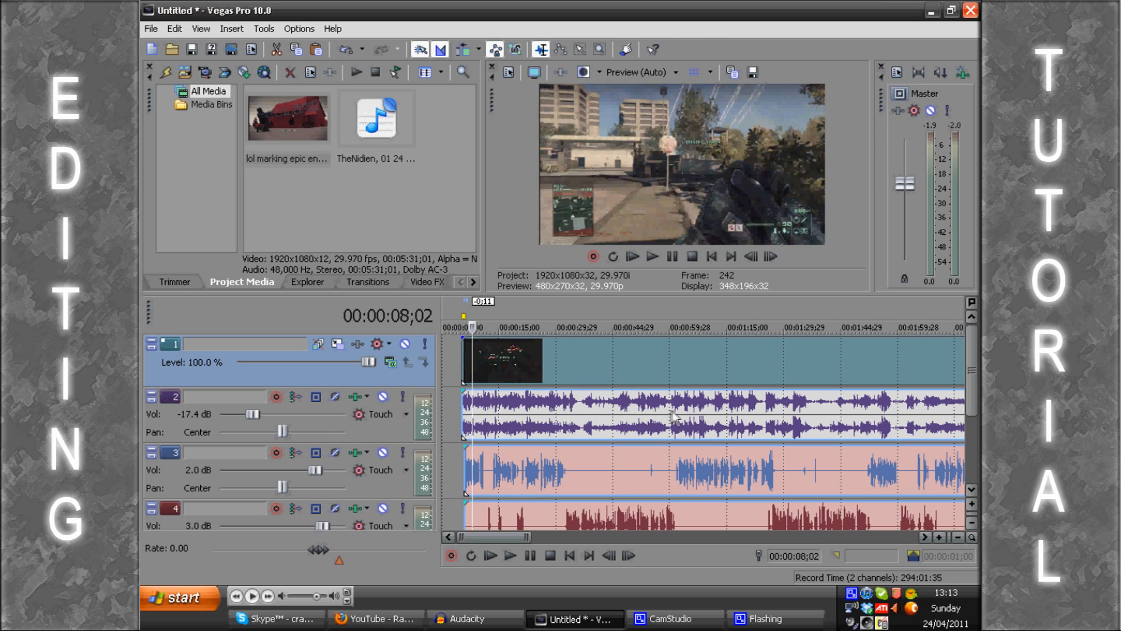
click(569, 344)
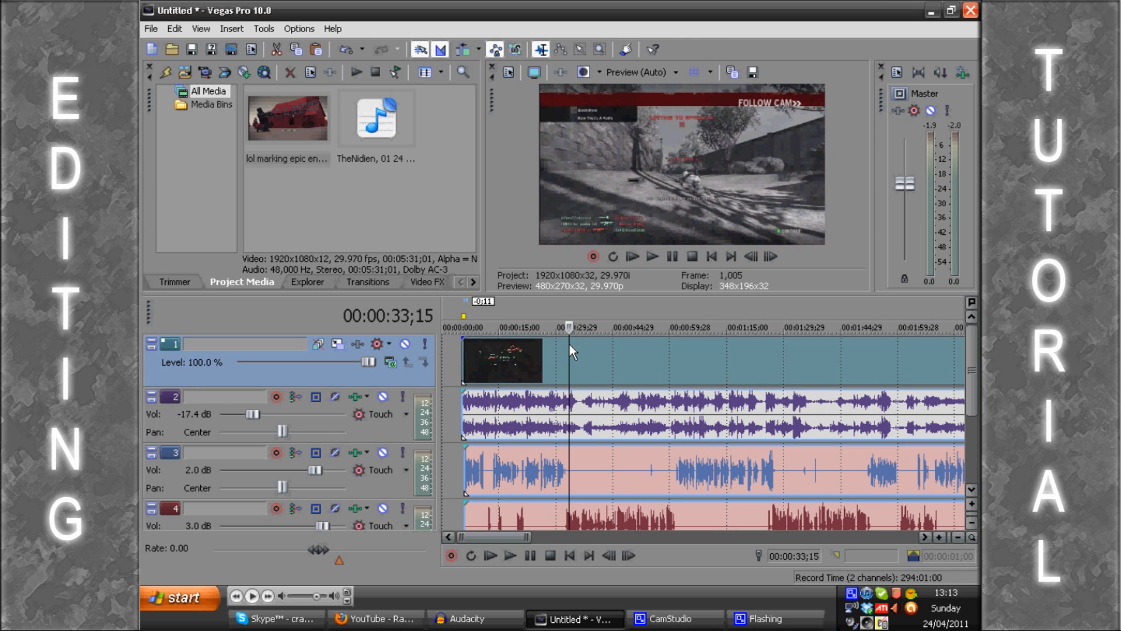
Step: Switch to Fraps and view its FPS settings and its movie capture settings
click(585, 627)
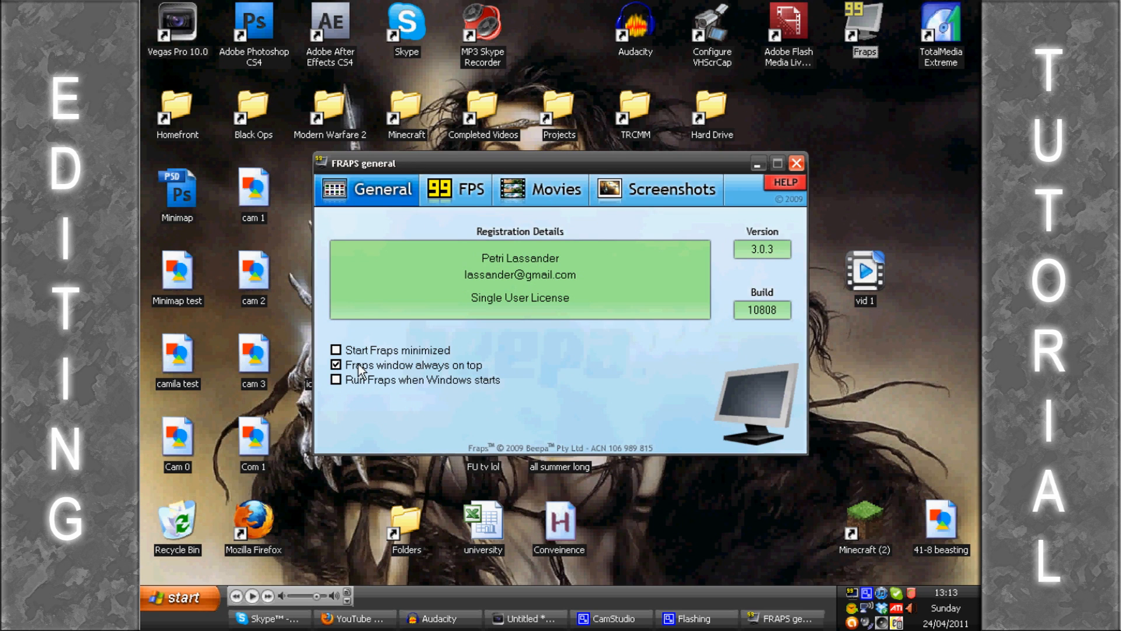
click(466, 186)
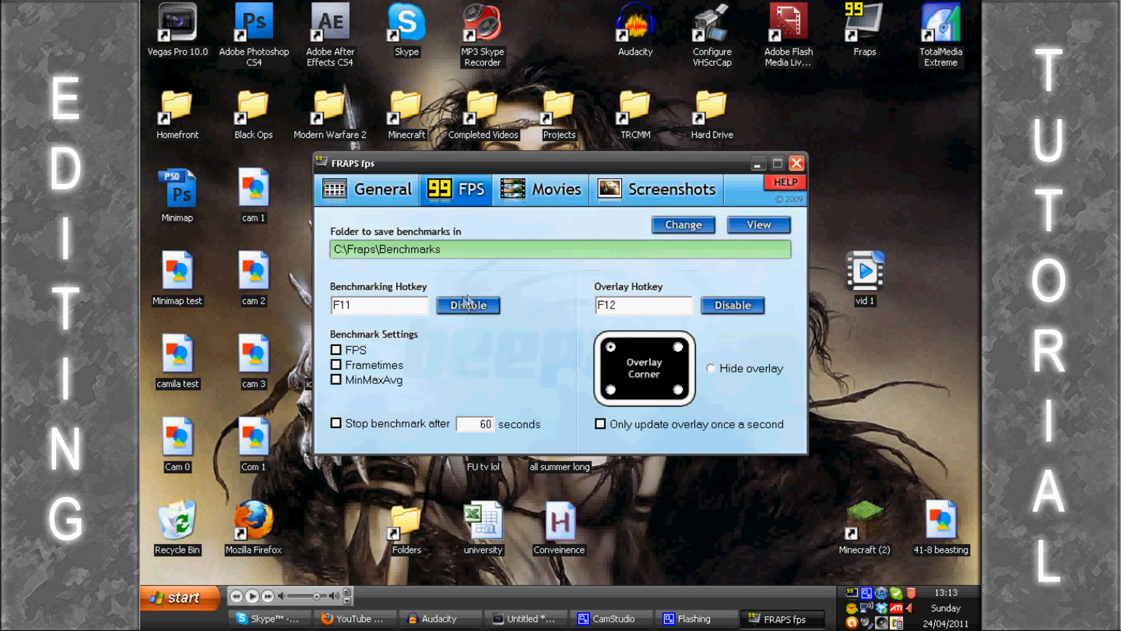
click(543, 190)
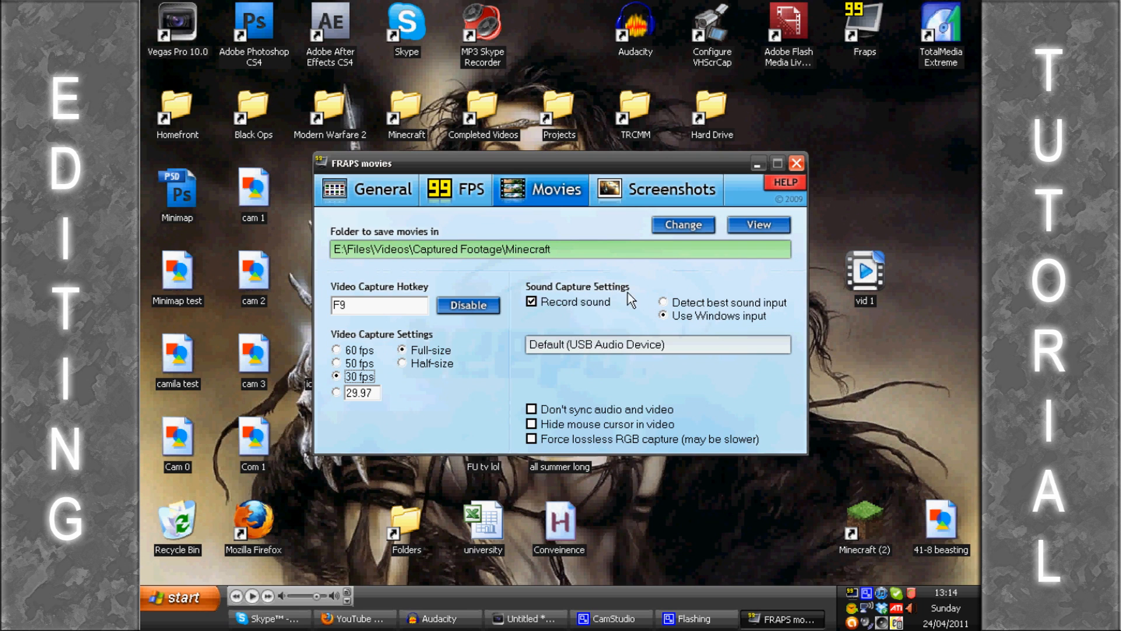
Step: In the Control Panel's Sounds and Audio Devices properties, set the default voice recording device to Line in/Mic in
click(188, 591)
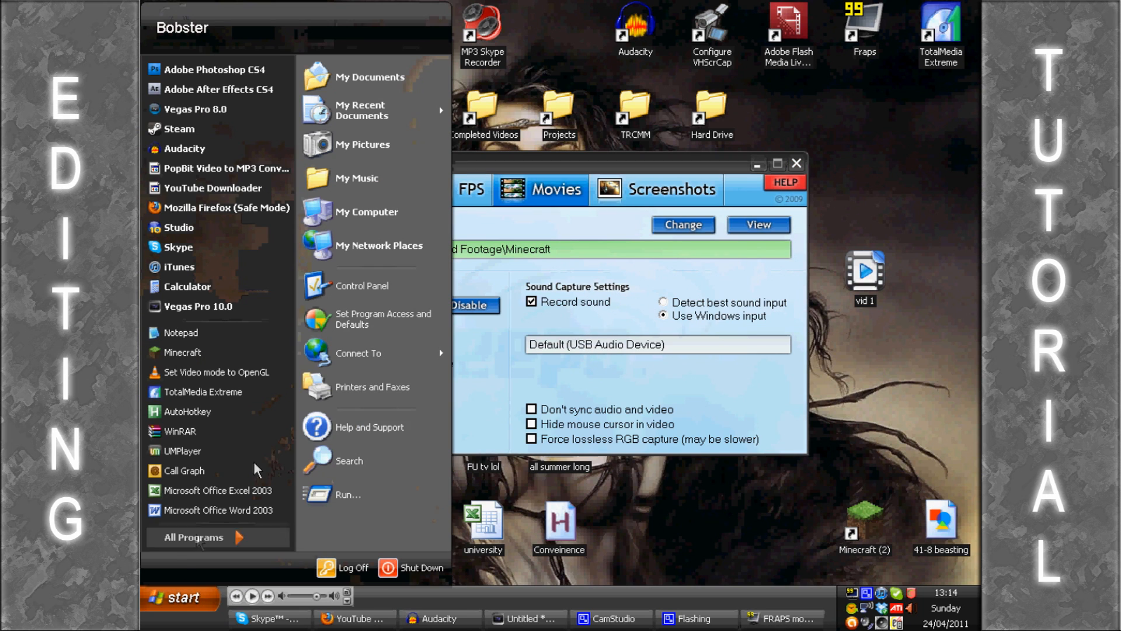
click(377, 293)
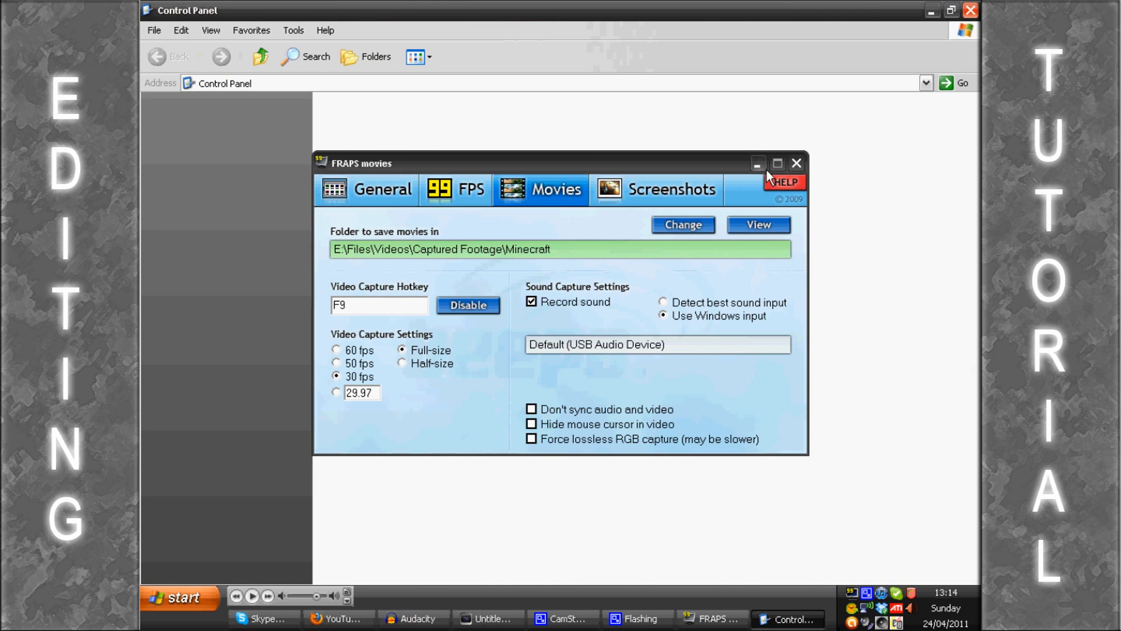
click(757, 164)
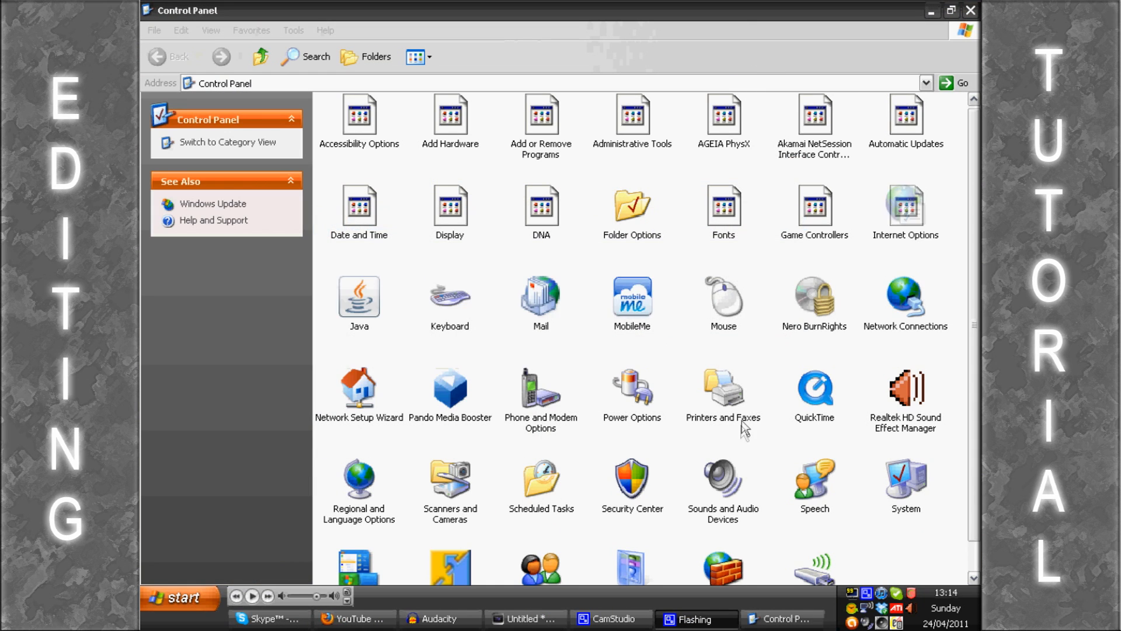
double_click(719, 481)
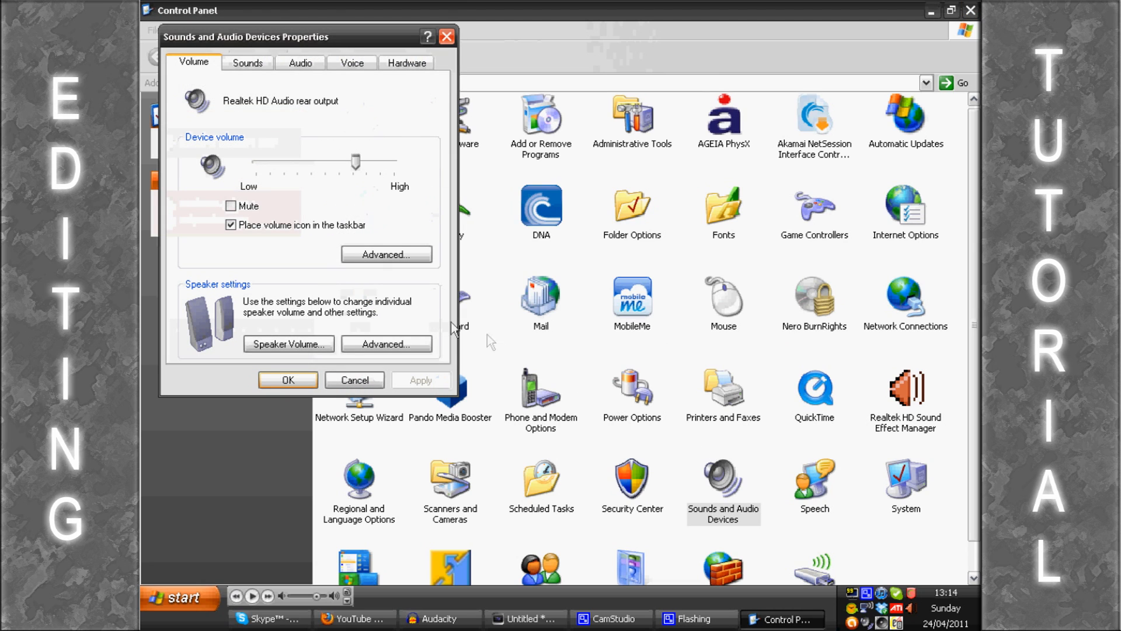
click(351, 63)
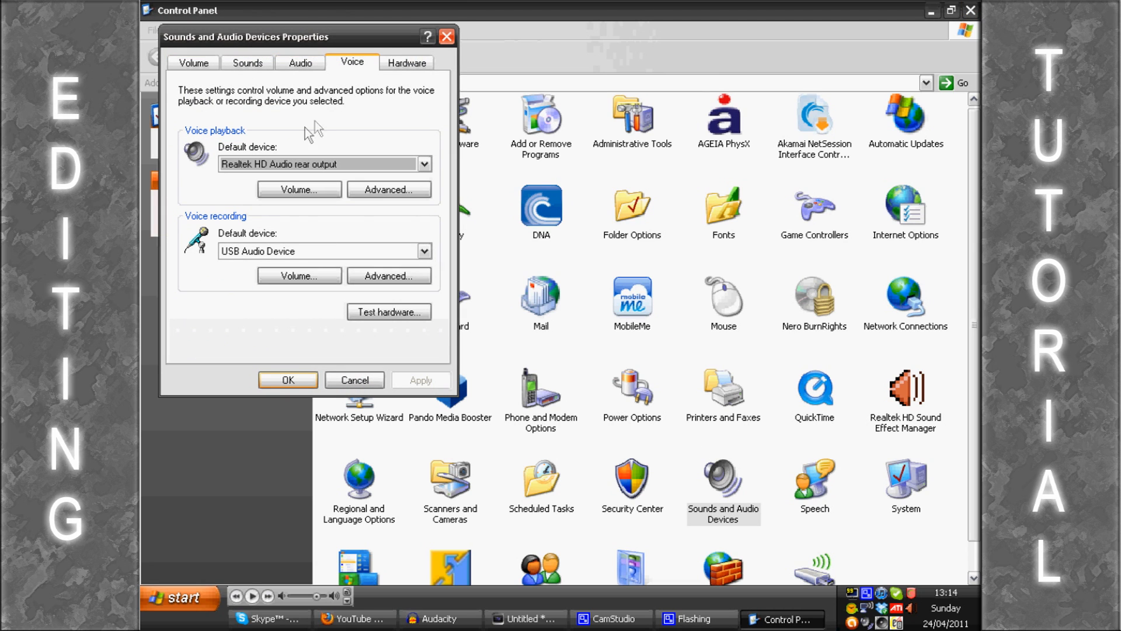
click(244, 256)
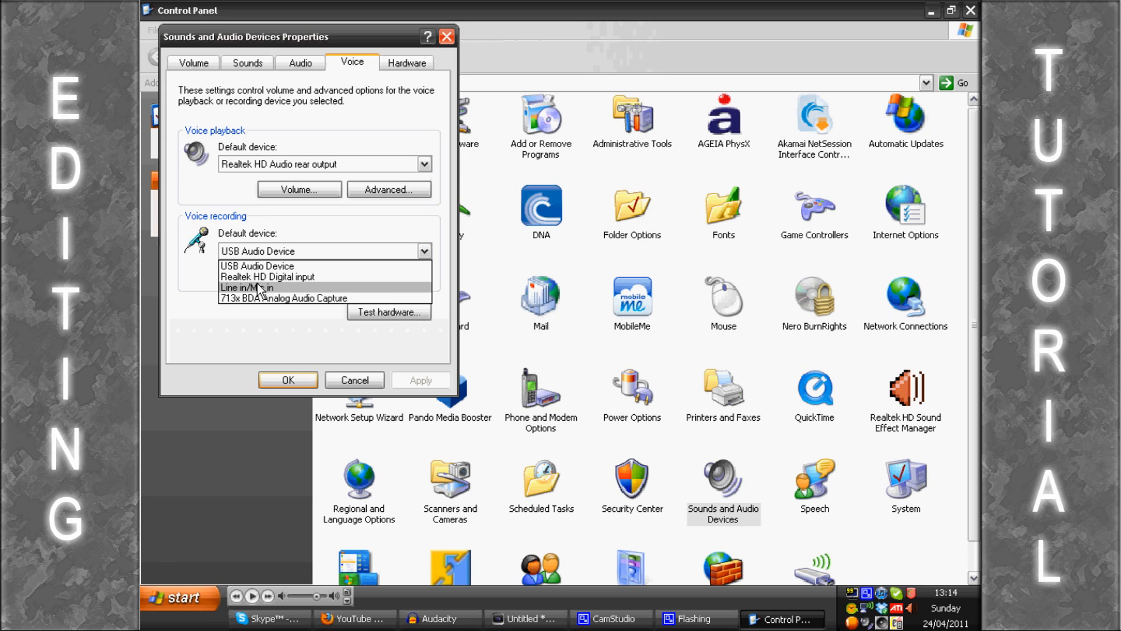
click(259, 286)
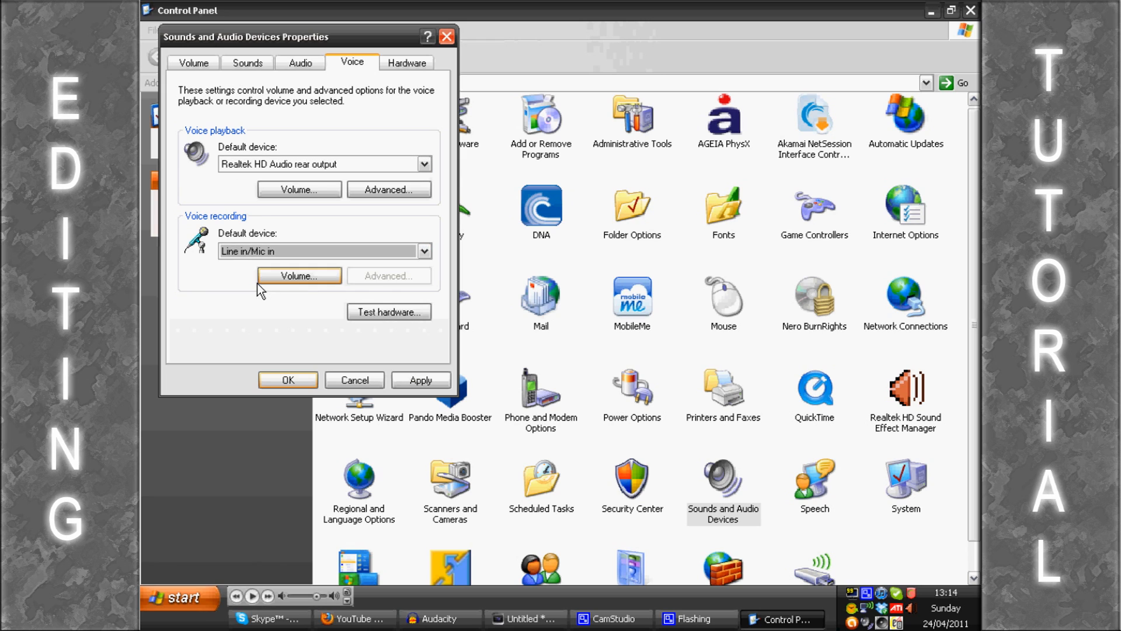
click(287, 386)
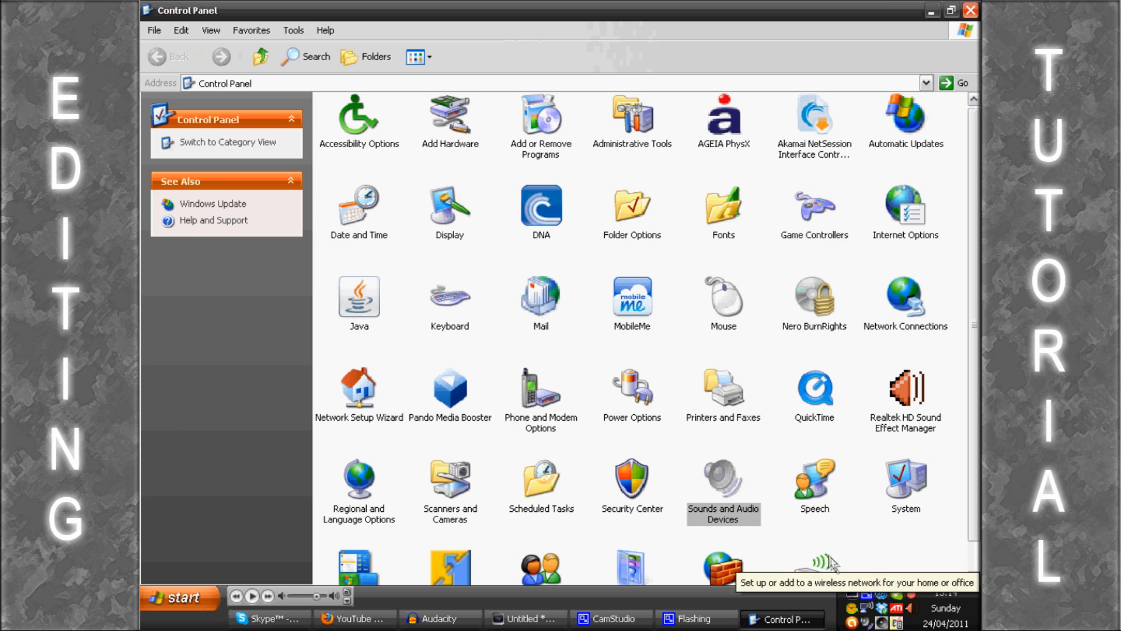
Step: View the playback and record channels in the Realtek audio mixer, and close it and the Control Panel
click(912, 609)
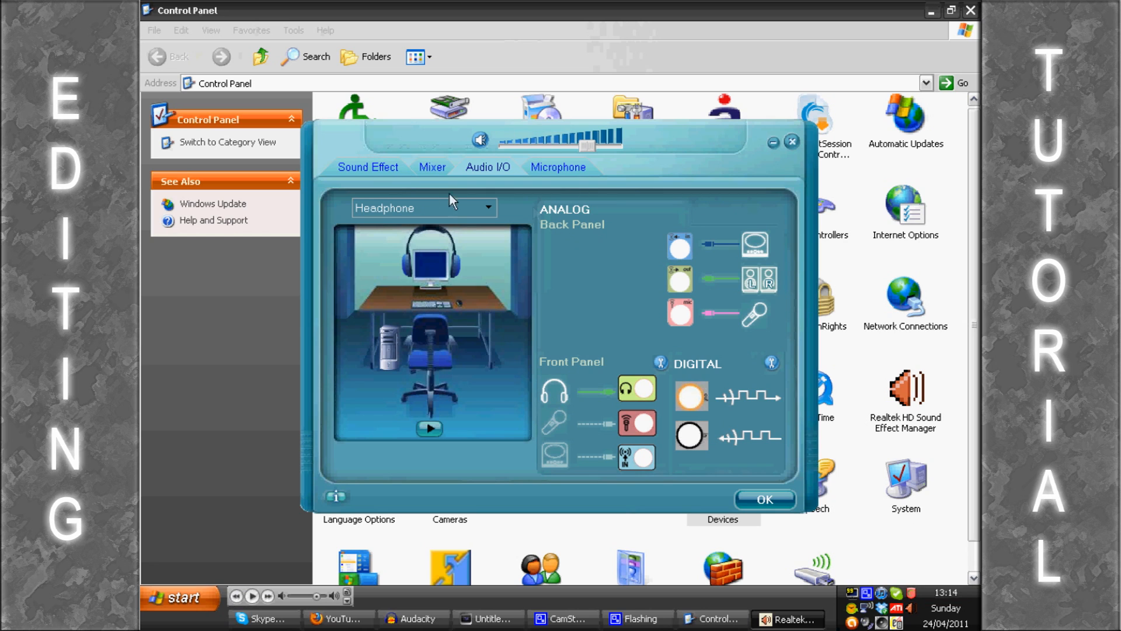
click(433, 168)
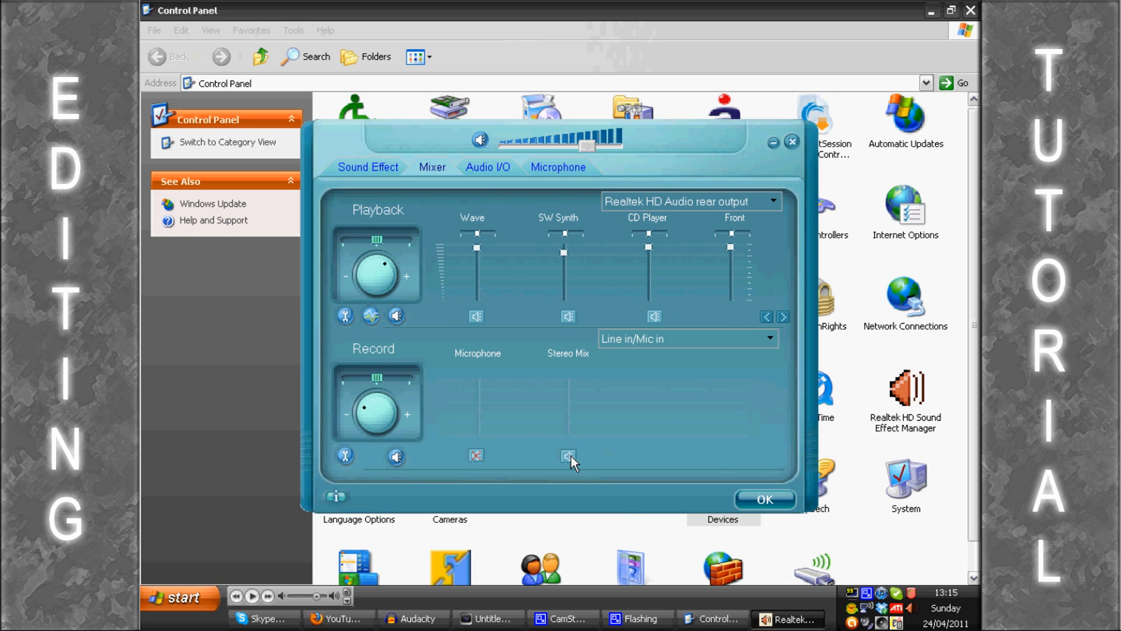
click(761, 495)
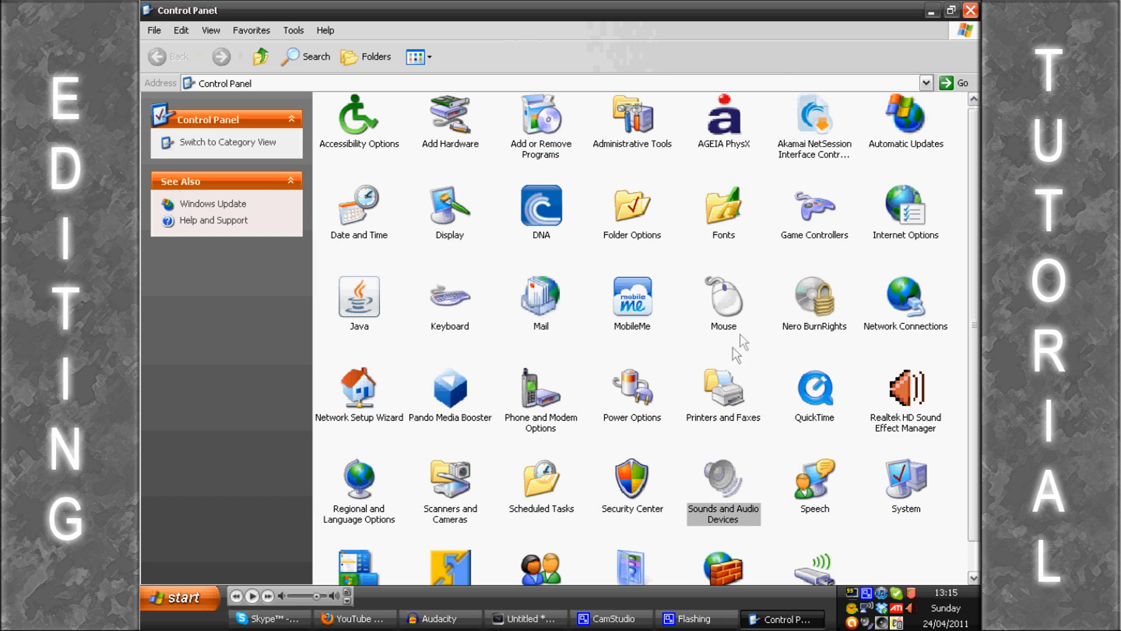
click(971, 11)
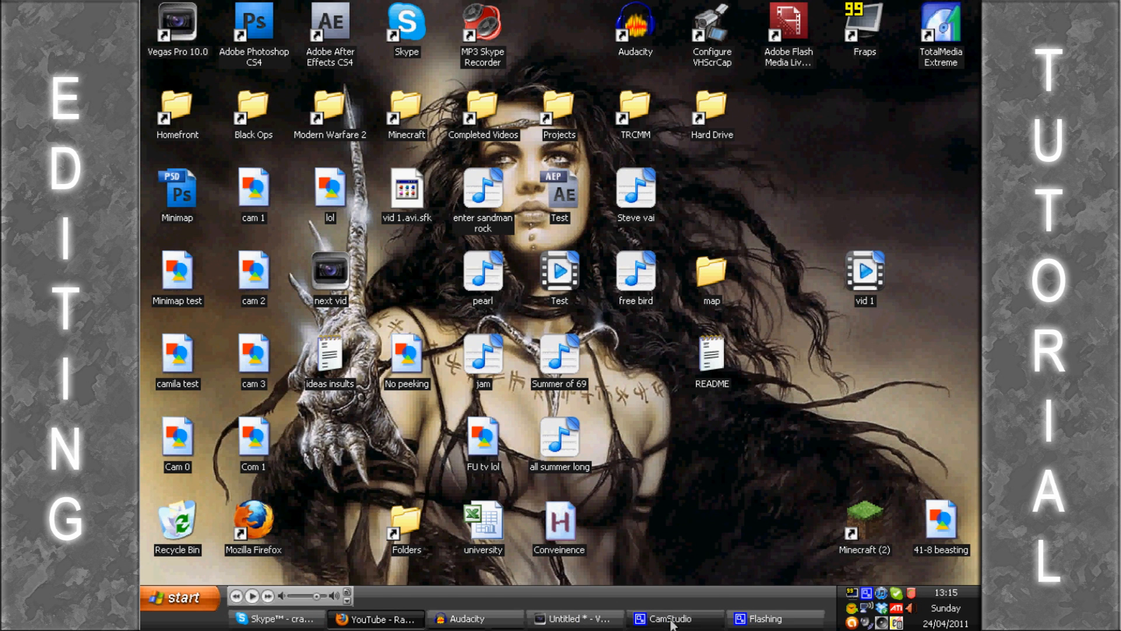
Step: Return to Fraps and try to refresh its sound source by toggling between Detect best sound input and Use Windows input
click(852, 592)
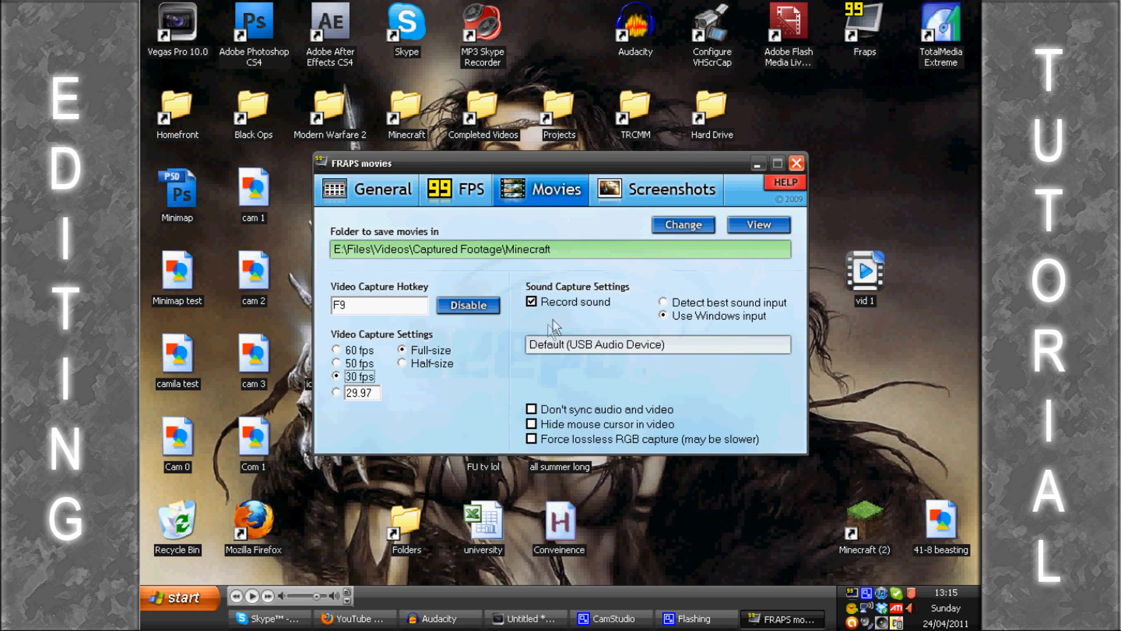
click(663, 302)
click(662, 315)
click(662, 302)
click(663, 315)
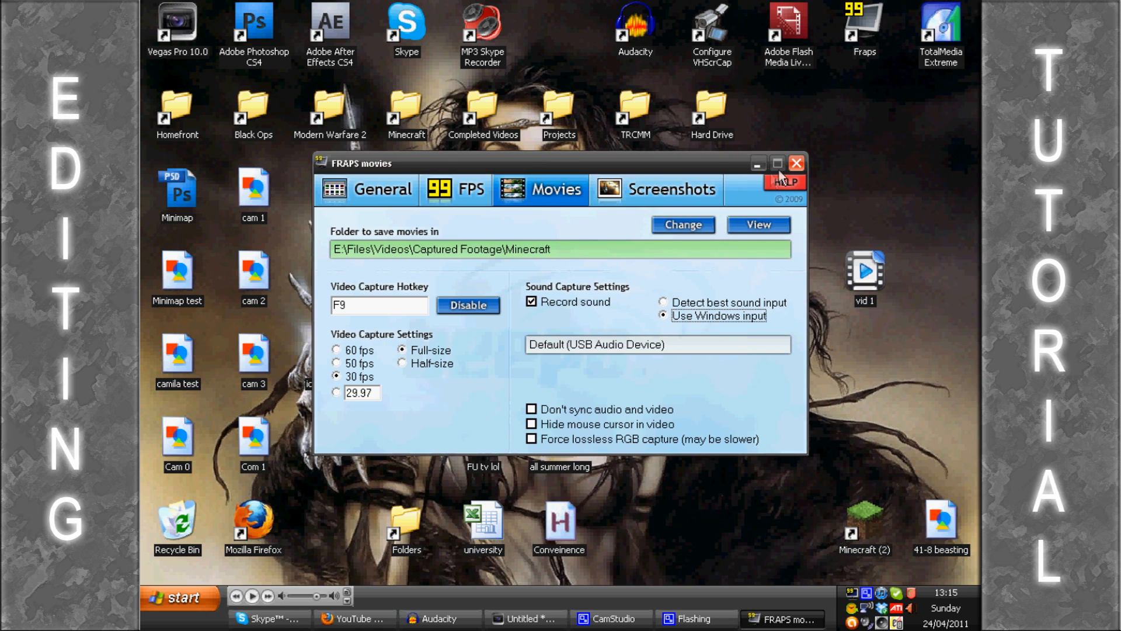
Step: Restart Fraps and, in its movie settings, toggle again to Detect best sound input and back to Use Windows input
click(796, 163)
click(535, 351)
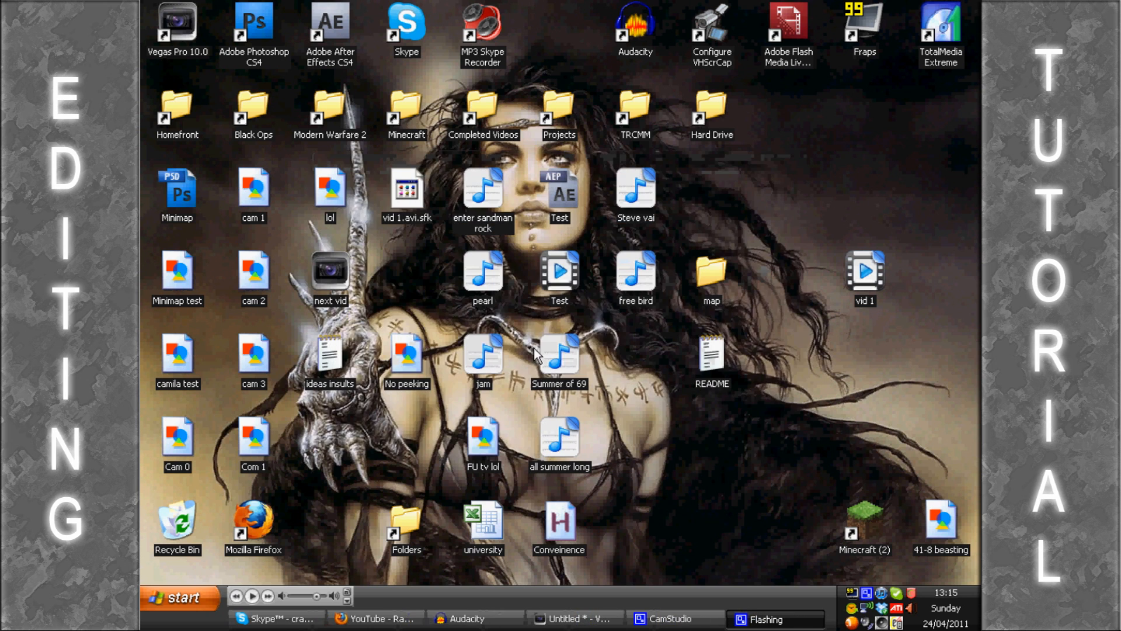
double_click(875, 23)
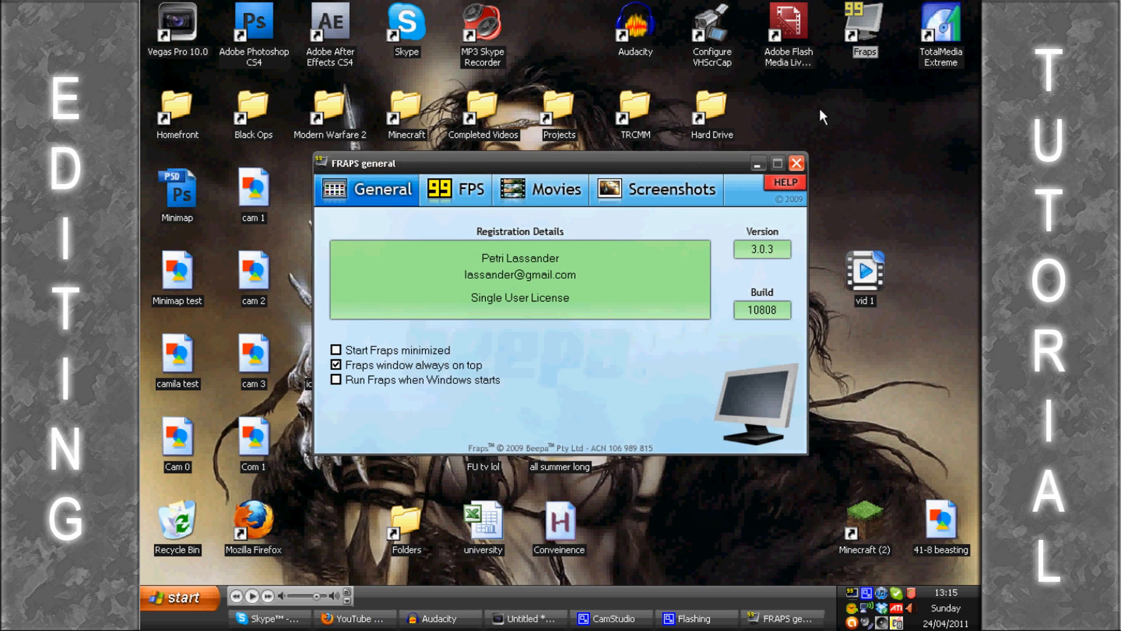
click(552, 193)
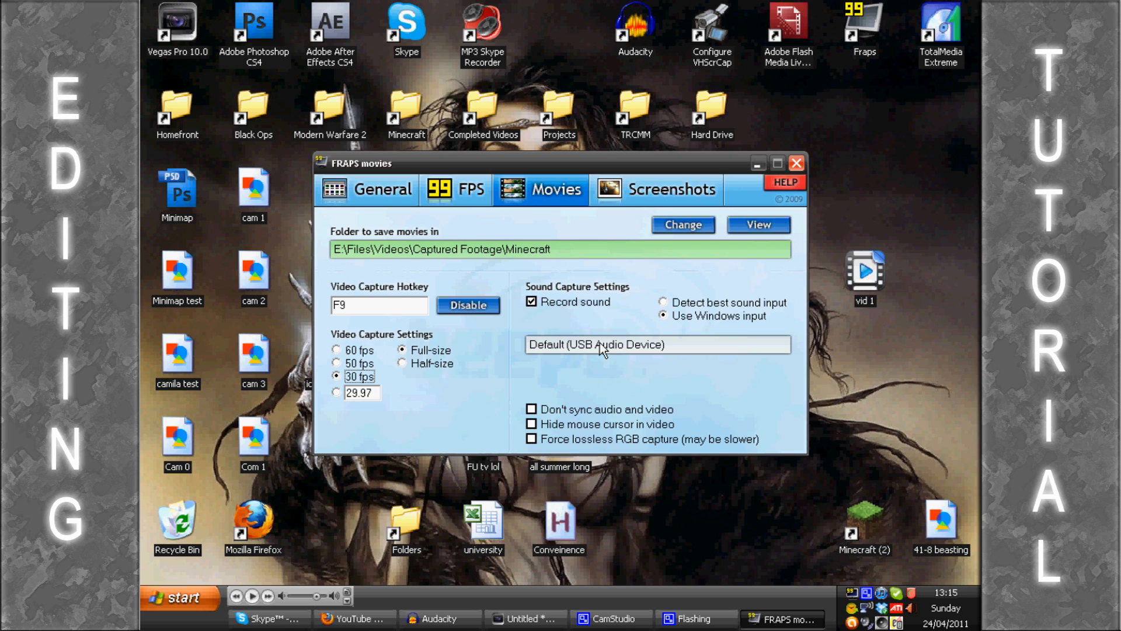
click(663, 302)
click(665, 316)
Step: Review the default voice playback and recording devices in the Control Panel's Sounds and Audio Devices properties, and close the dialog with OK
click(196, 597)
click(378, 285)
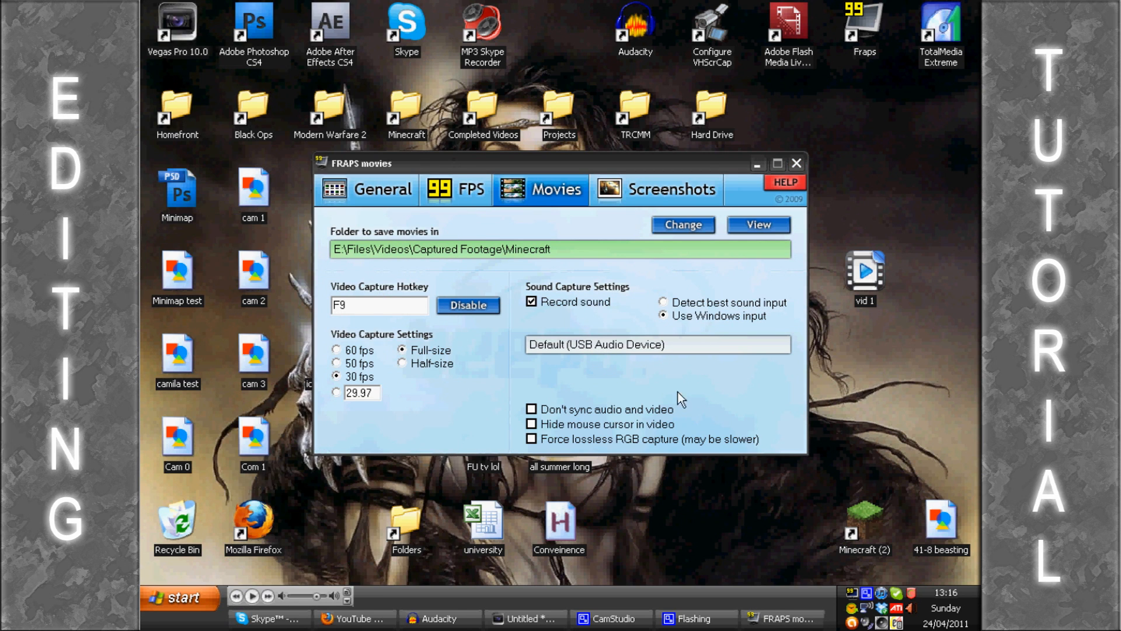
click(758, 165)
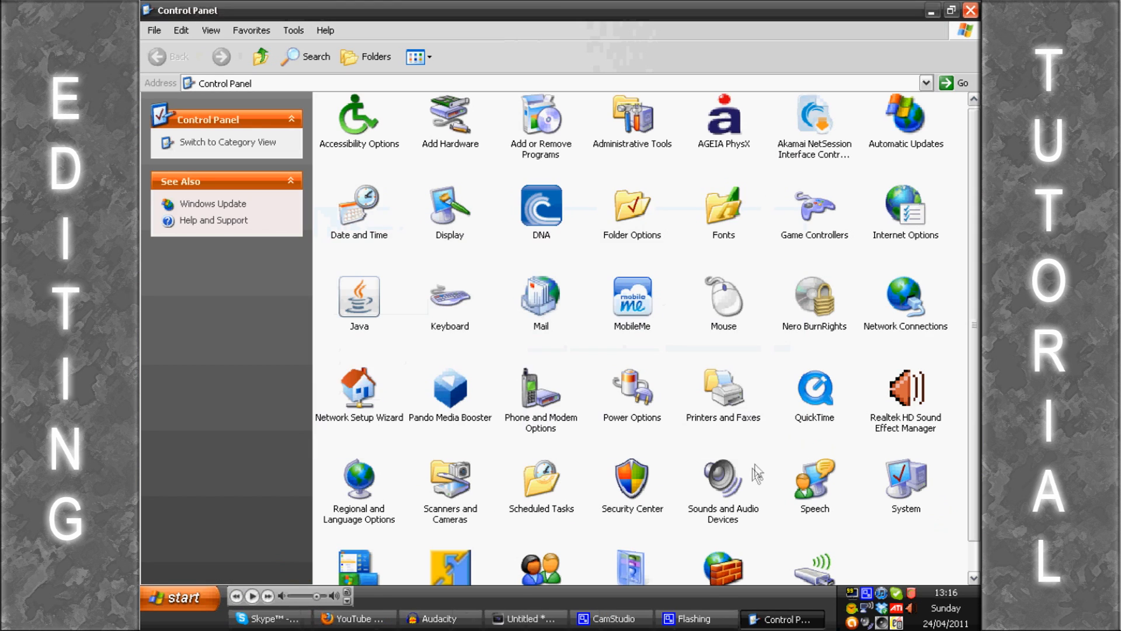
double_click(709, 486)
click(381, 112)
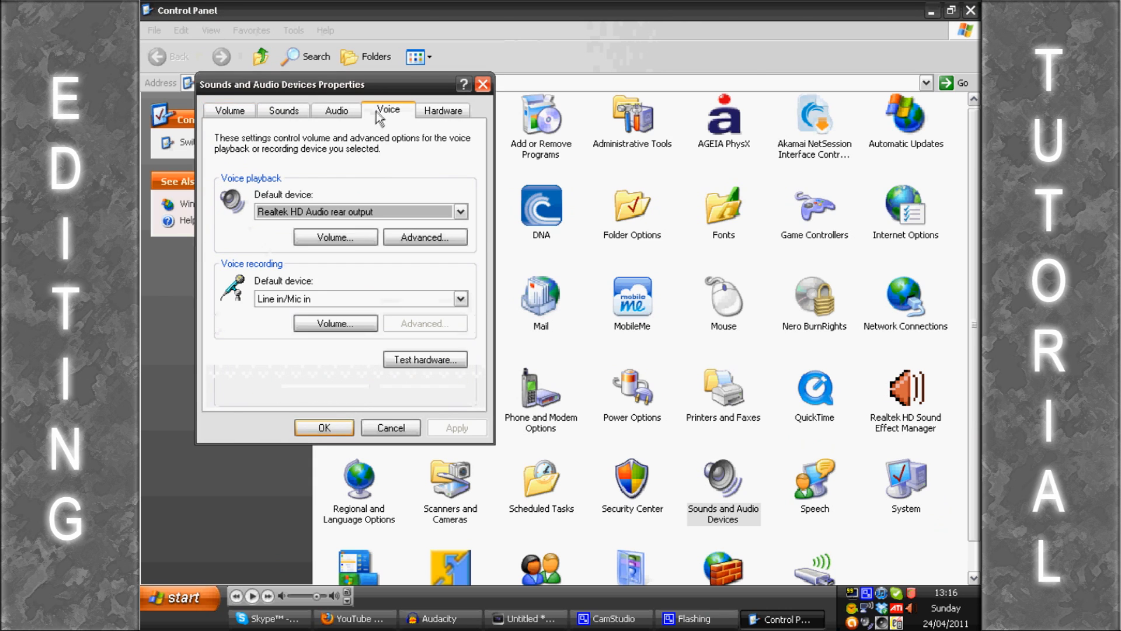
click(324, 427)
Step: Look at the running recording in Audacity and return to the desktop
click(439, 618)
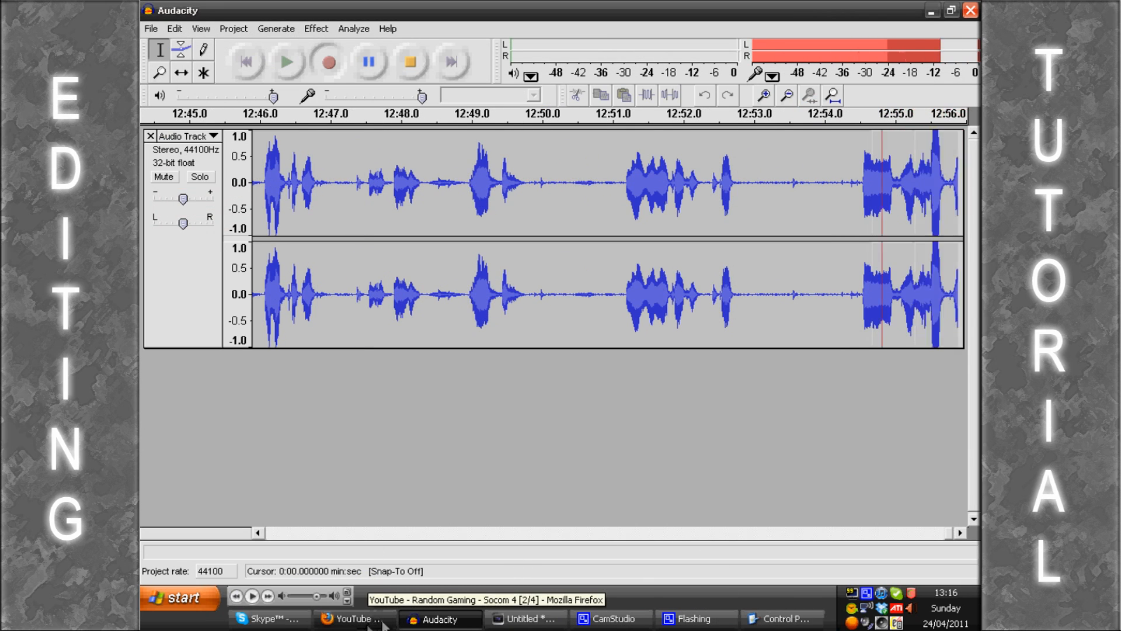
click(525, 618)
key(super+d)
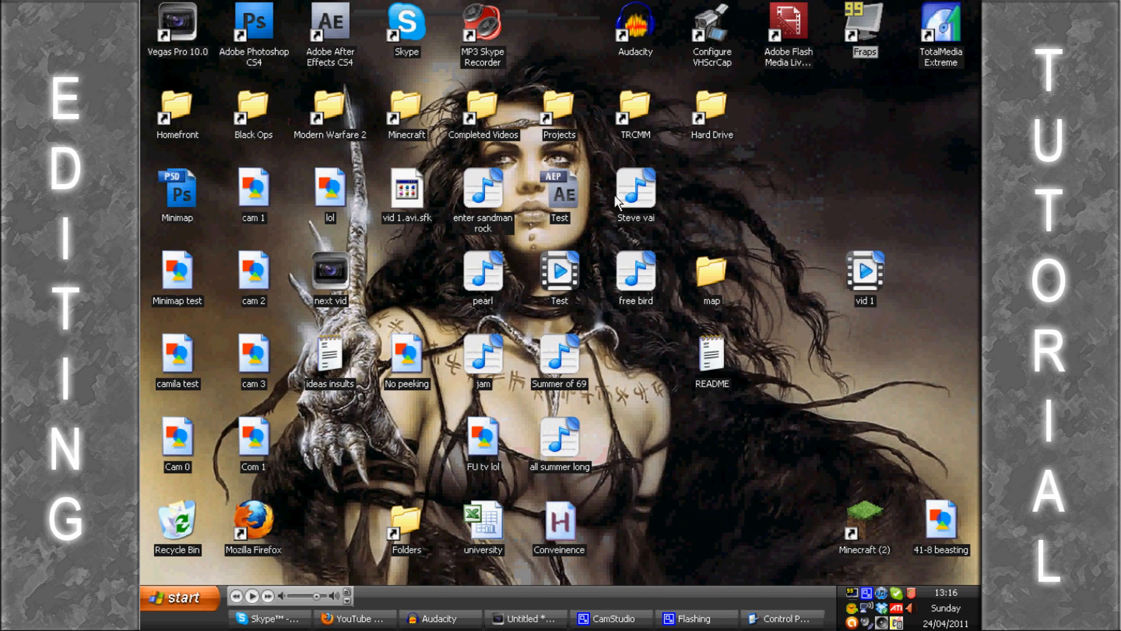
Step: Reopen the Fraps movie settings, view the folder chooser for saved movies, and close the chooser without changing the folder
double_click(852, 593)
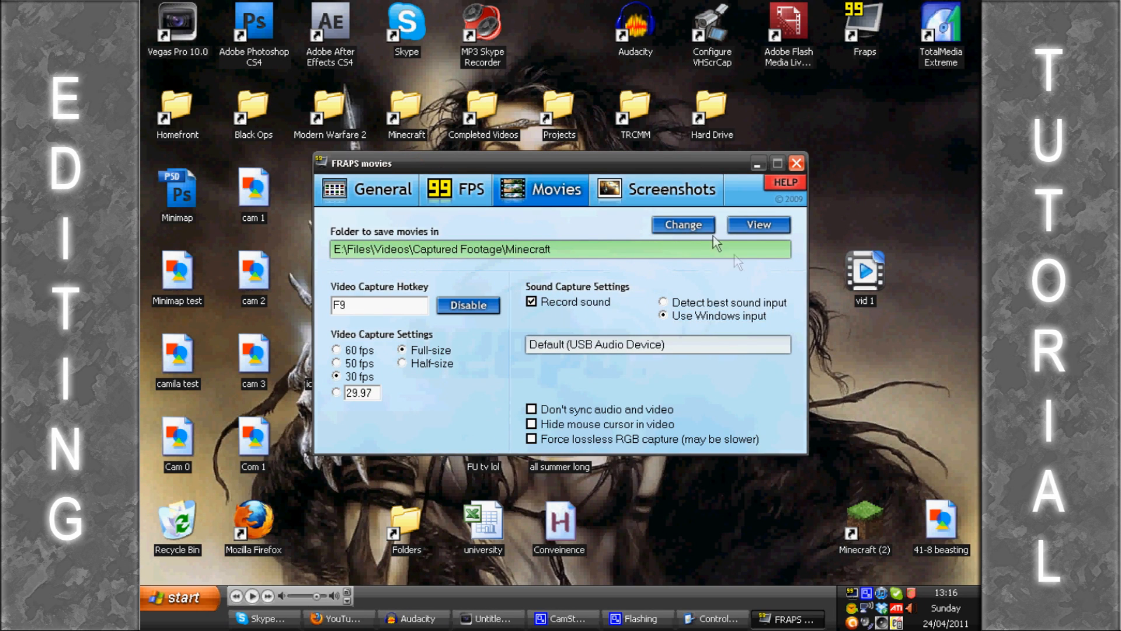
click(692, 225)
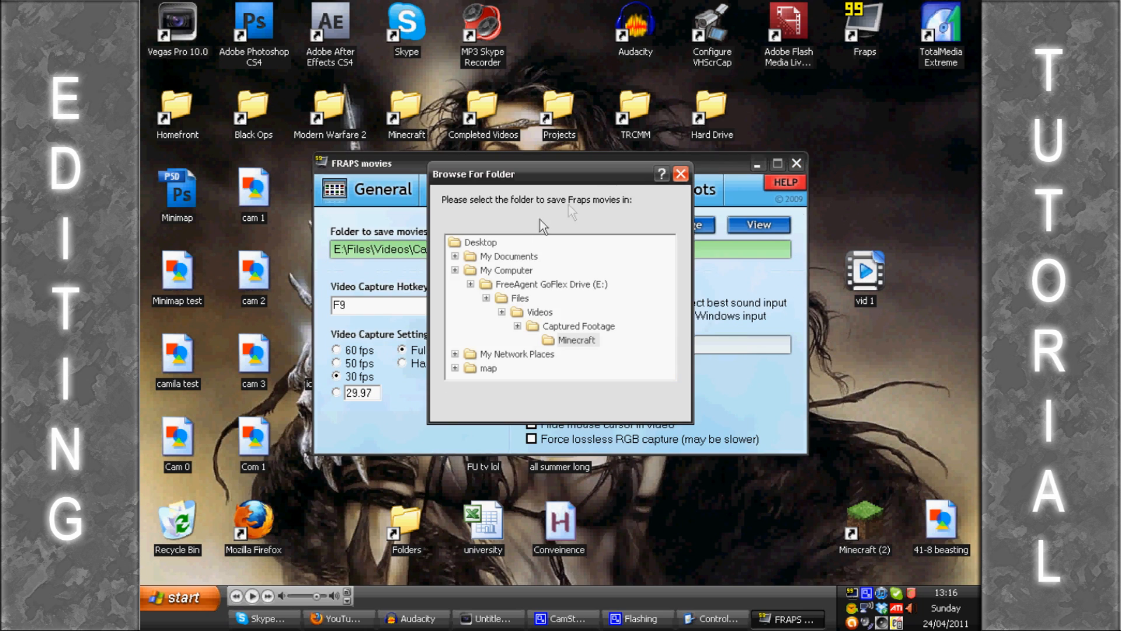
click(680, 175)
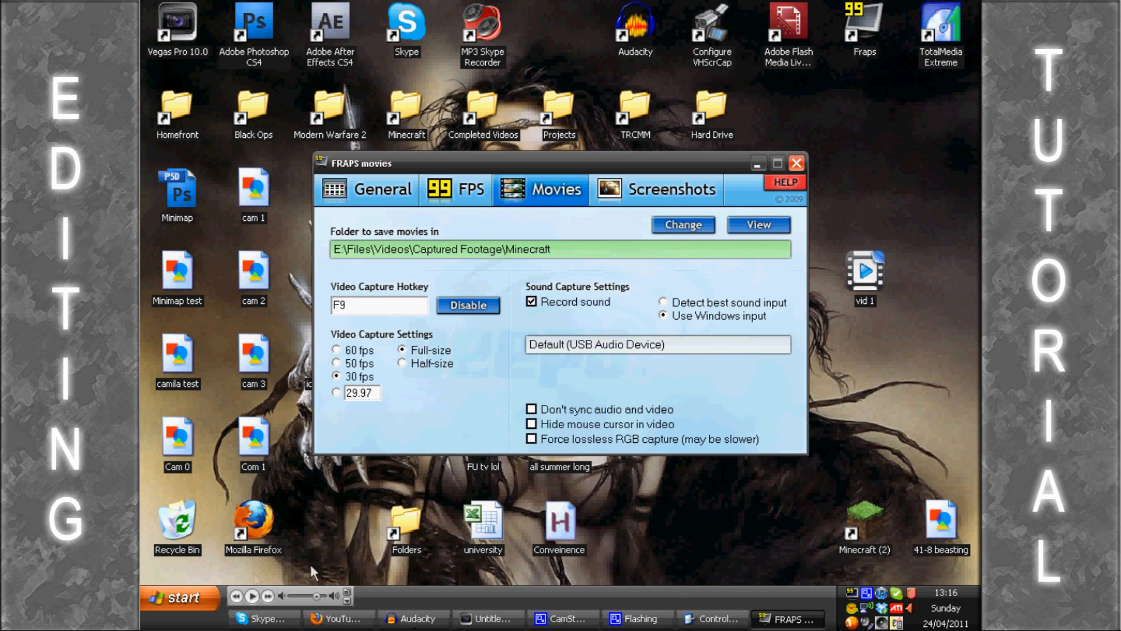
Step: Start Minecraft and close the Control Panel window
click(162, 592)
click(225, 351)
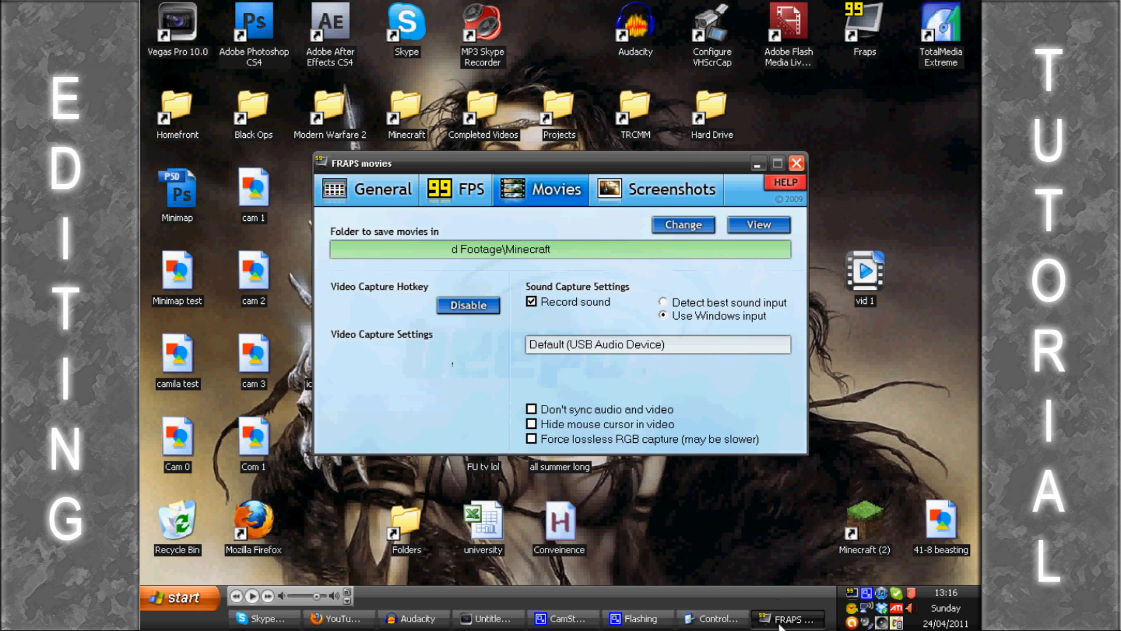
click(730, 622)
right_click(730, 622)
click(759, 590)
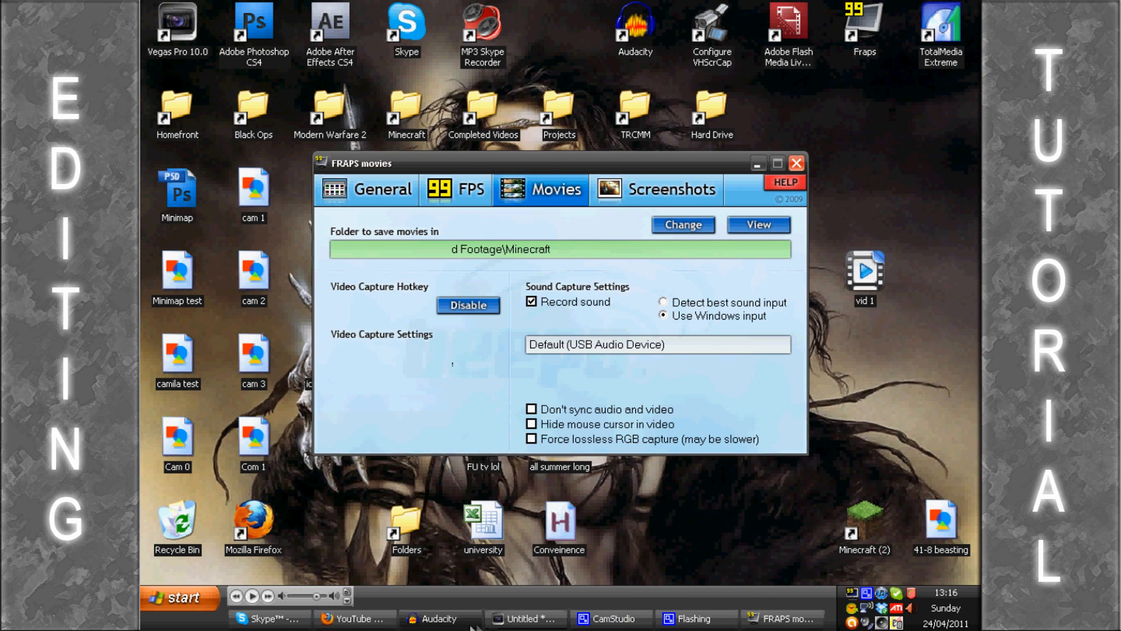
Step: Allow Minecraft.exe to run and try to log in with the remembered account
click(439, 619)
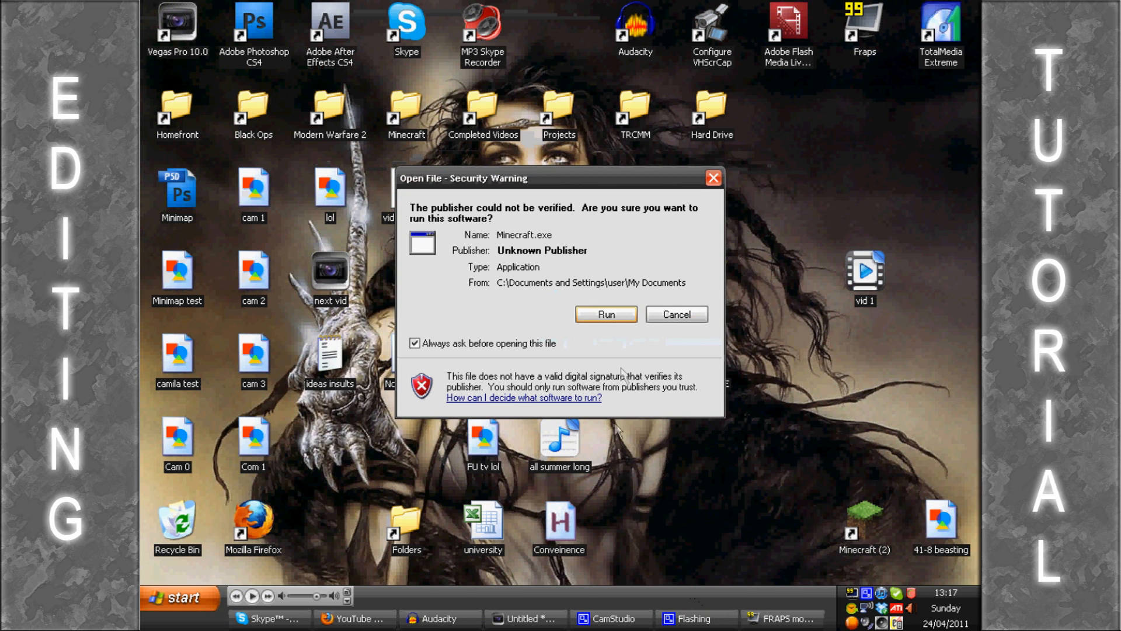
click(613, 313)
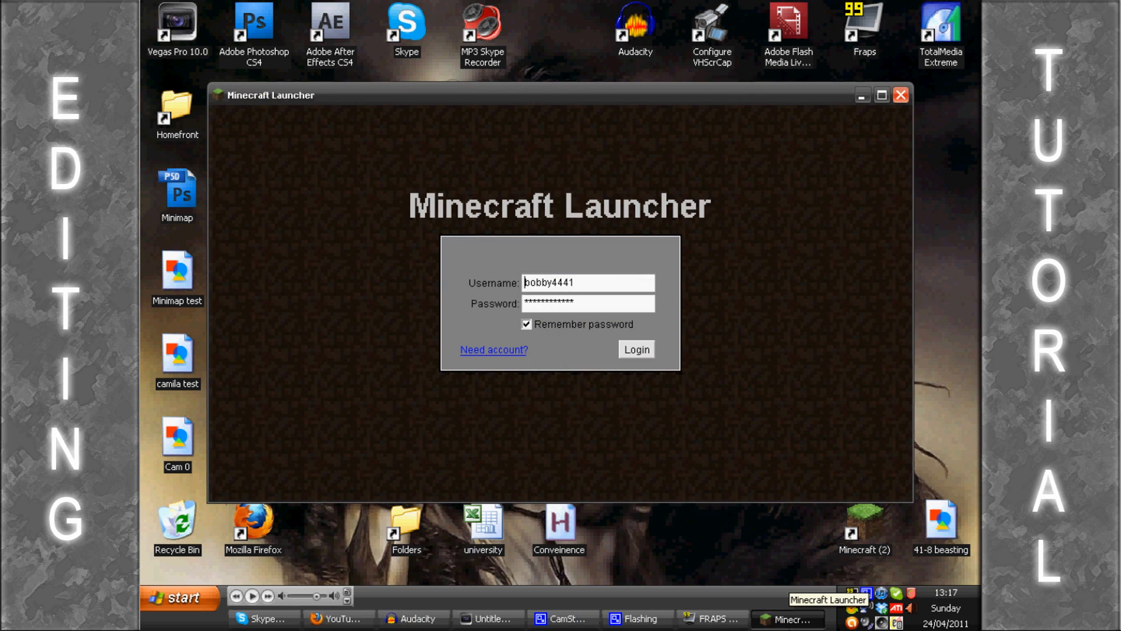
click(638, 350)
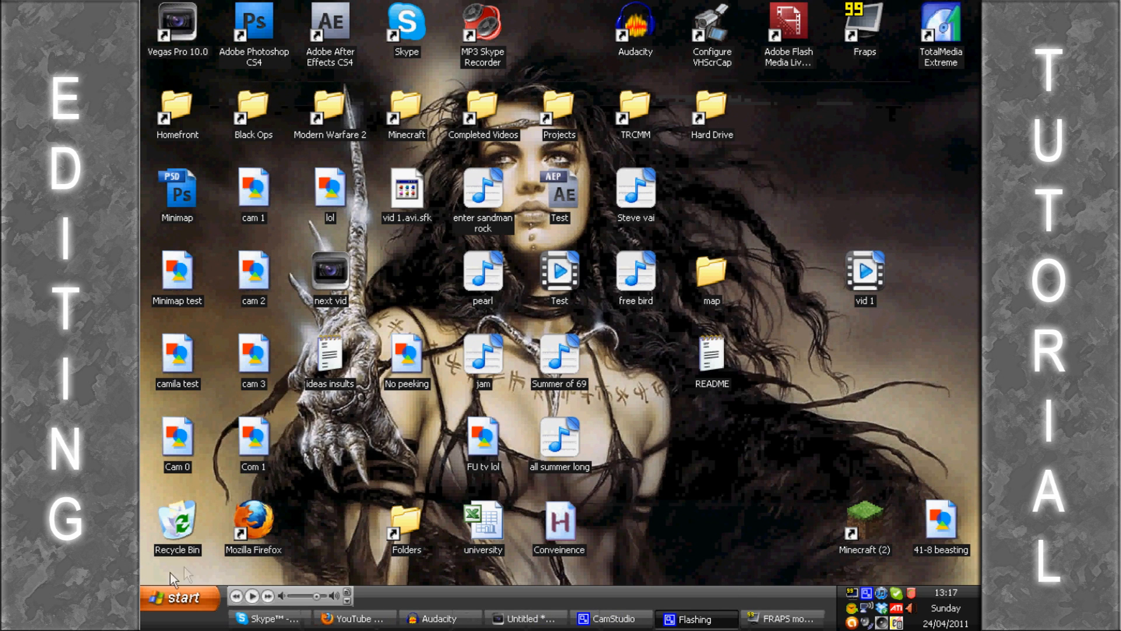
Step: Start Minecraft again, allow it to run, and log in with the remembered account
click(175, 596)
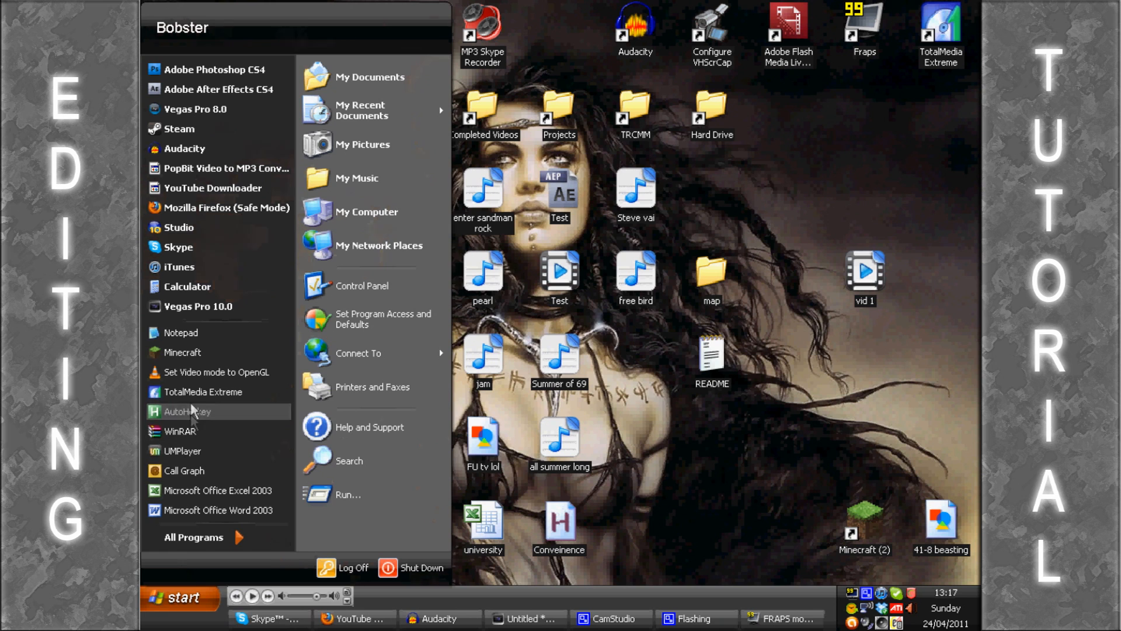
click(196, 361)
click(623, 310)
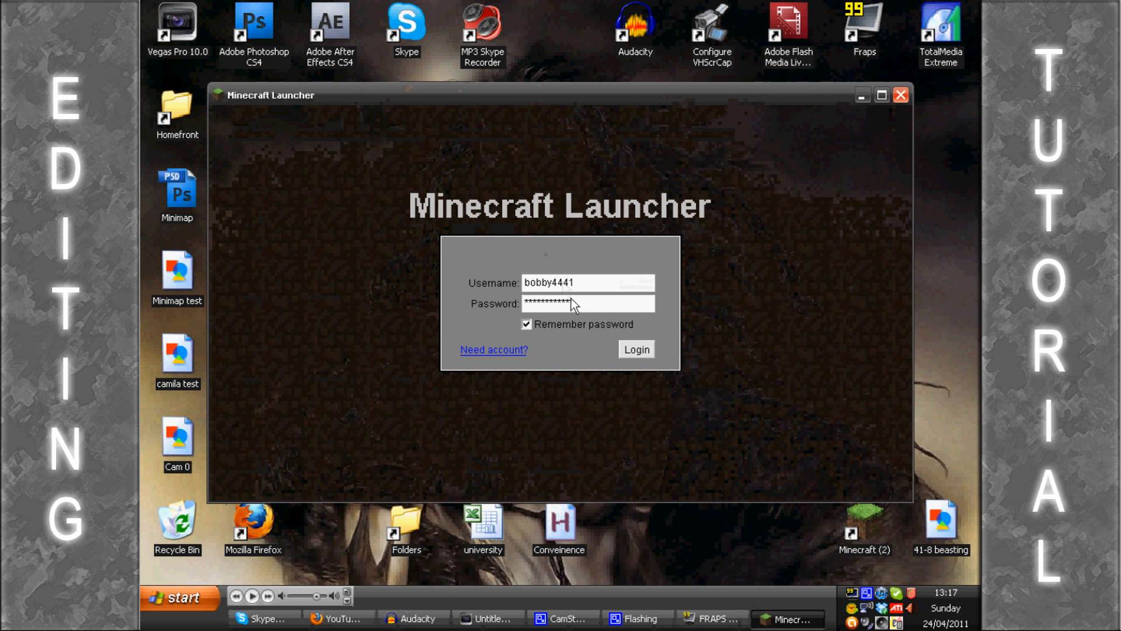
click(636, 349)
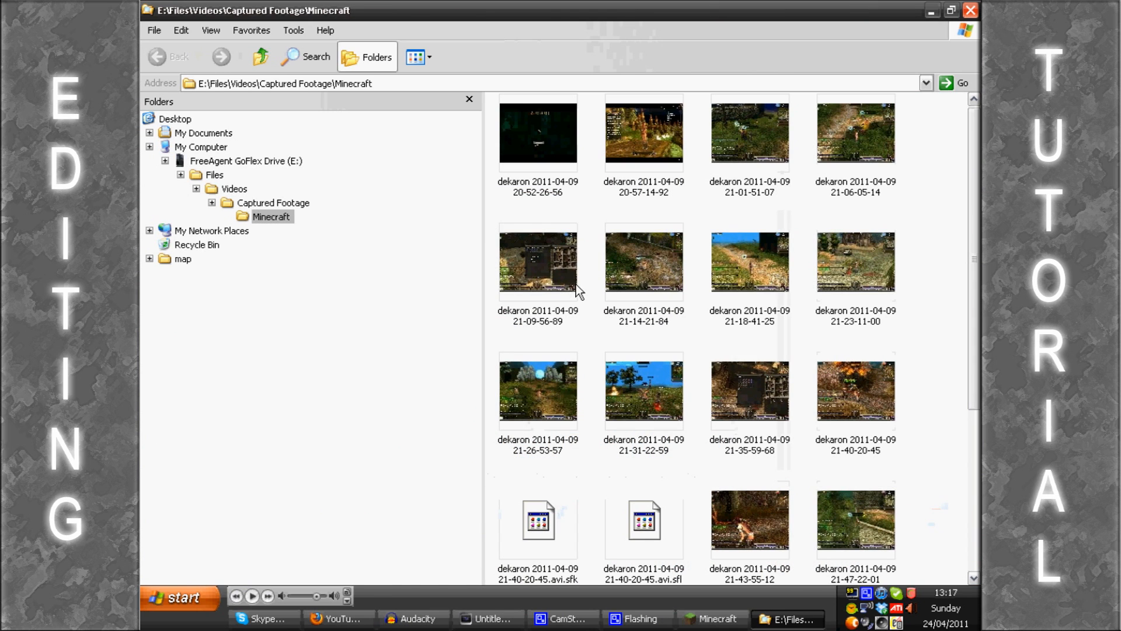
Step: Minimize the captured footage folder and load the singleplayer world TMI in Minecraft
click(932, 11)
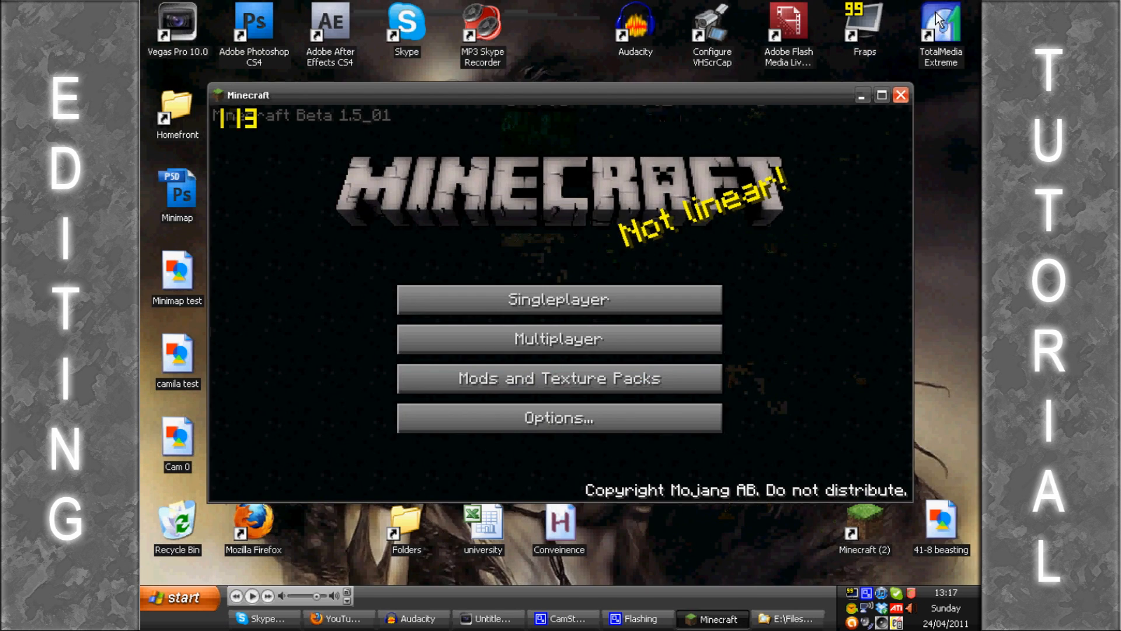
click(521, 296)
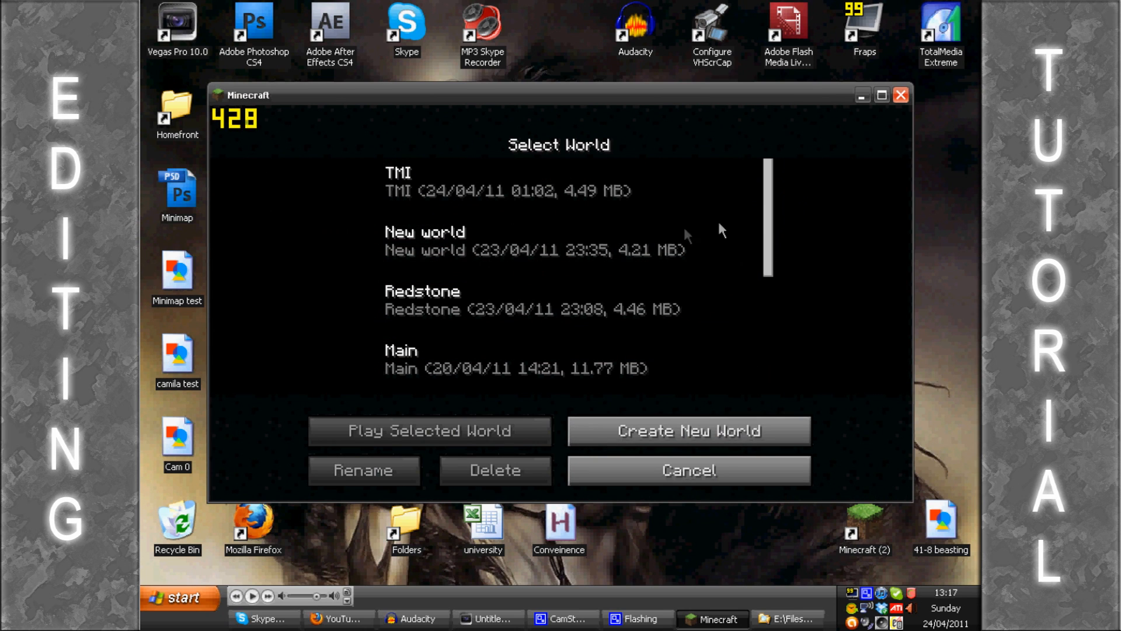
click(450, 195)
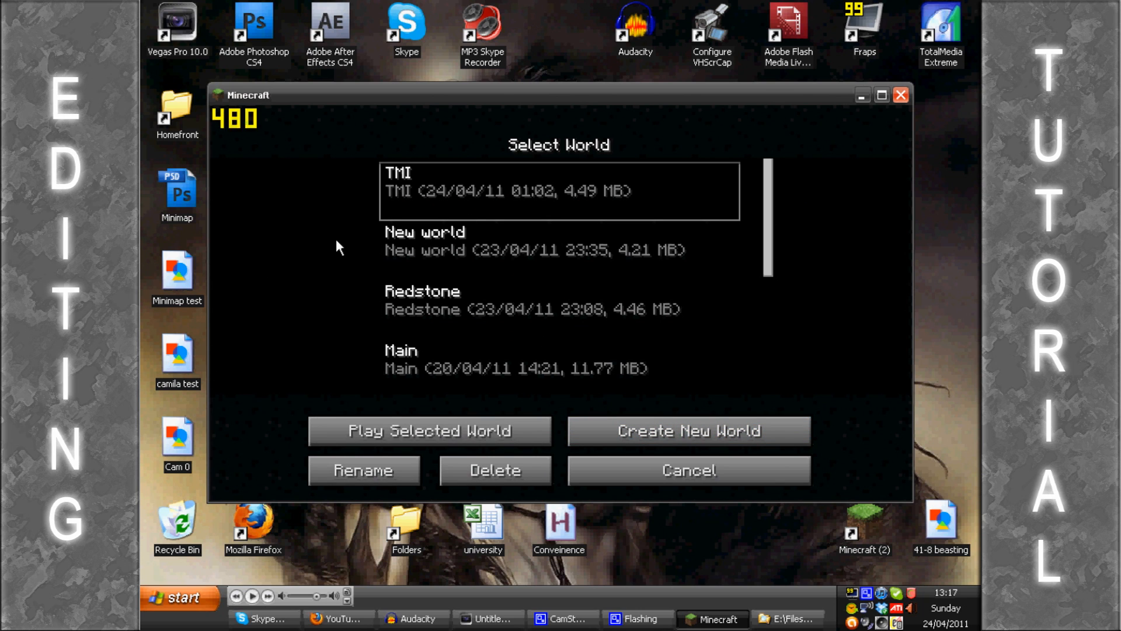
click(430, 434)
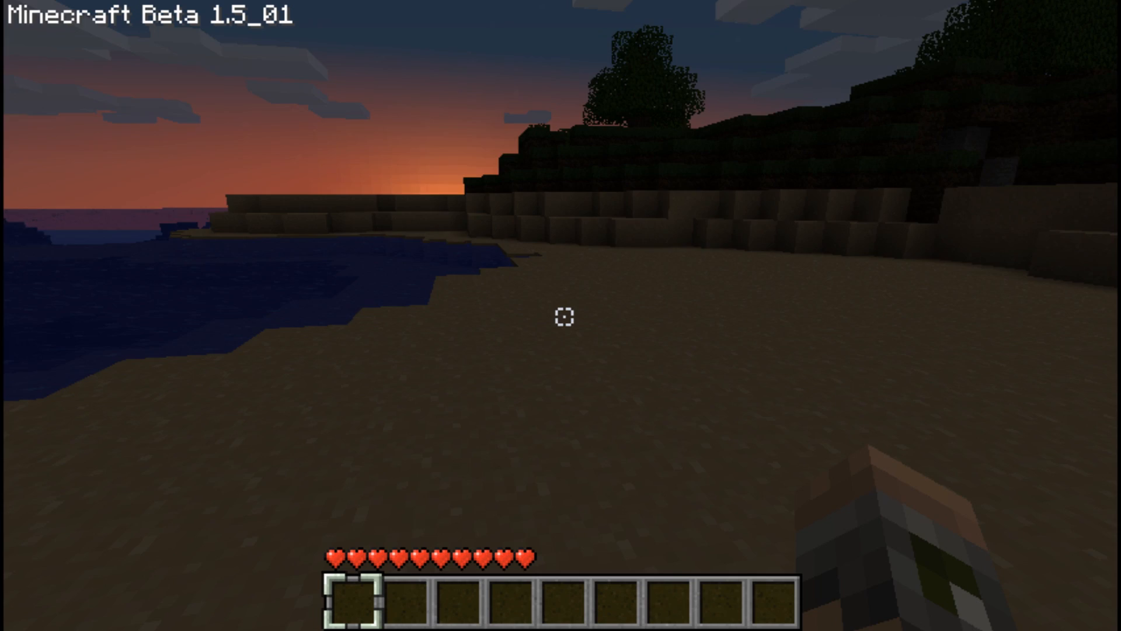
key(w)
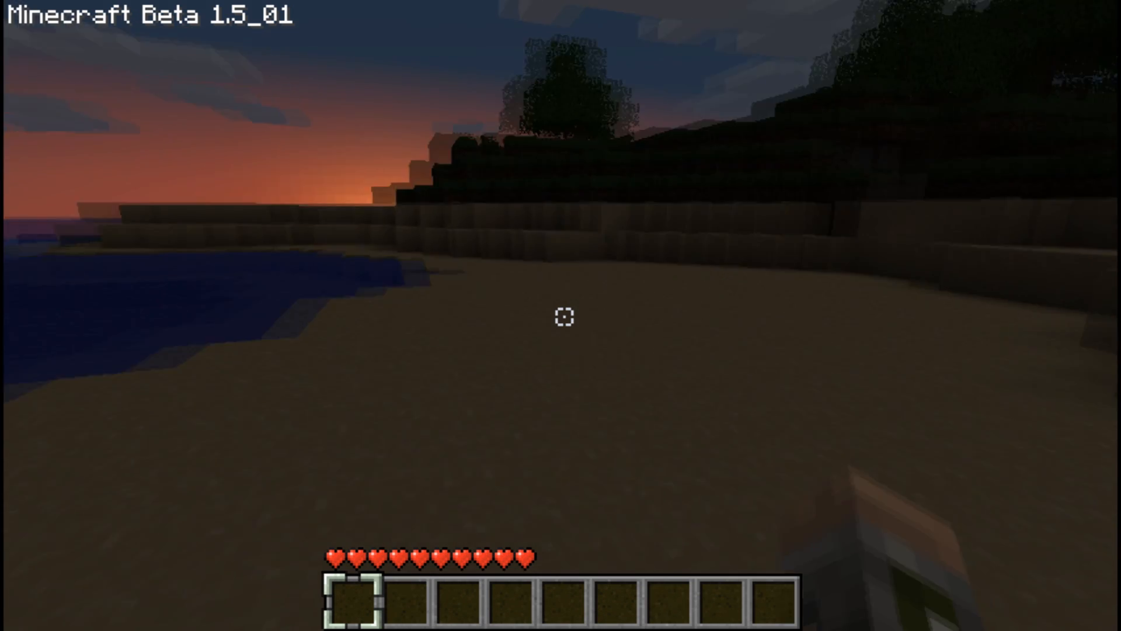
key(w)
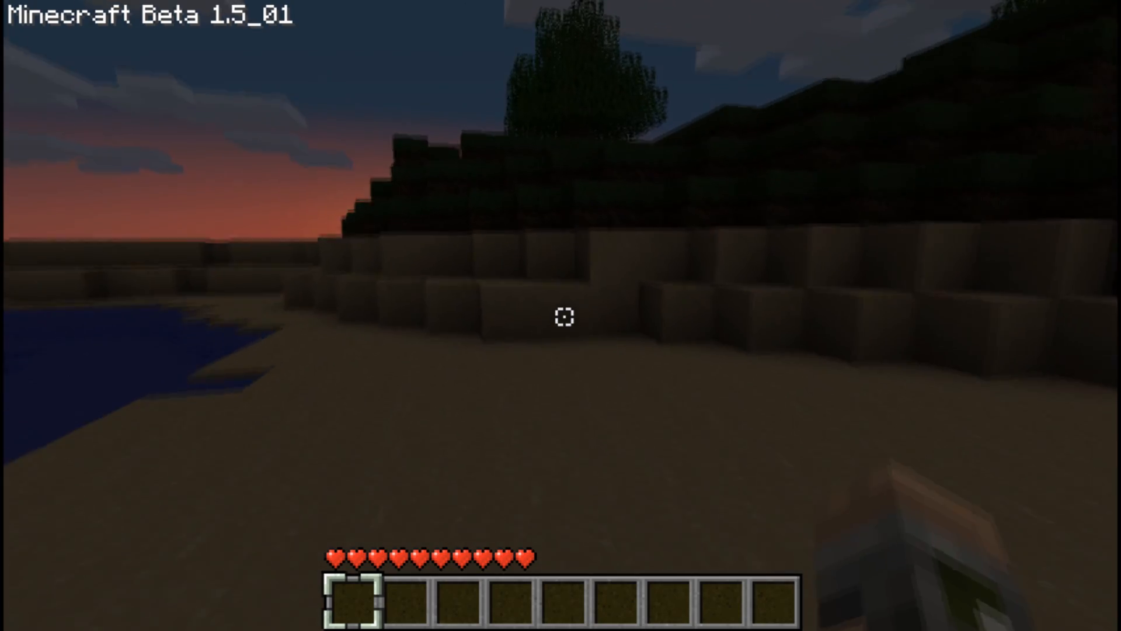
key(w)
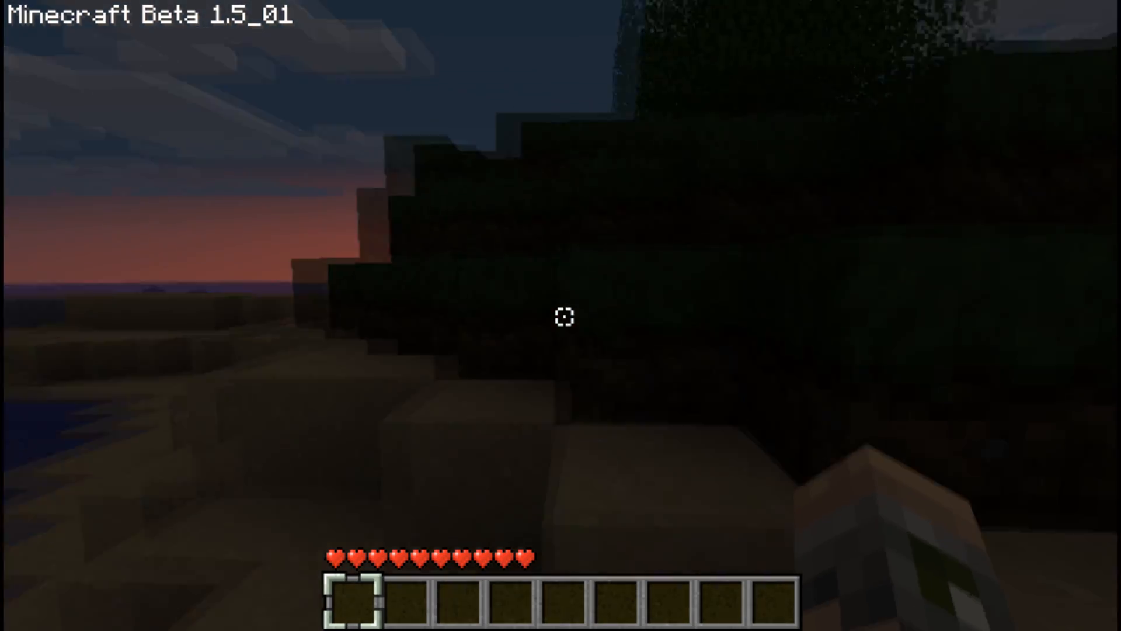
key(w)
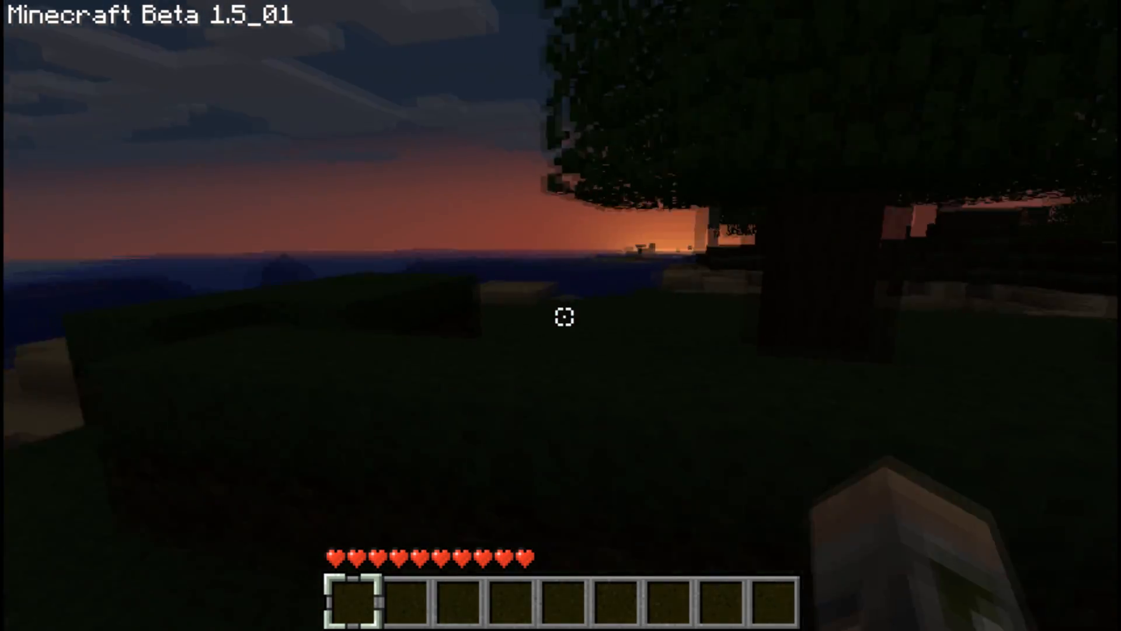
key(w)
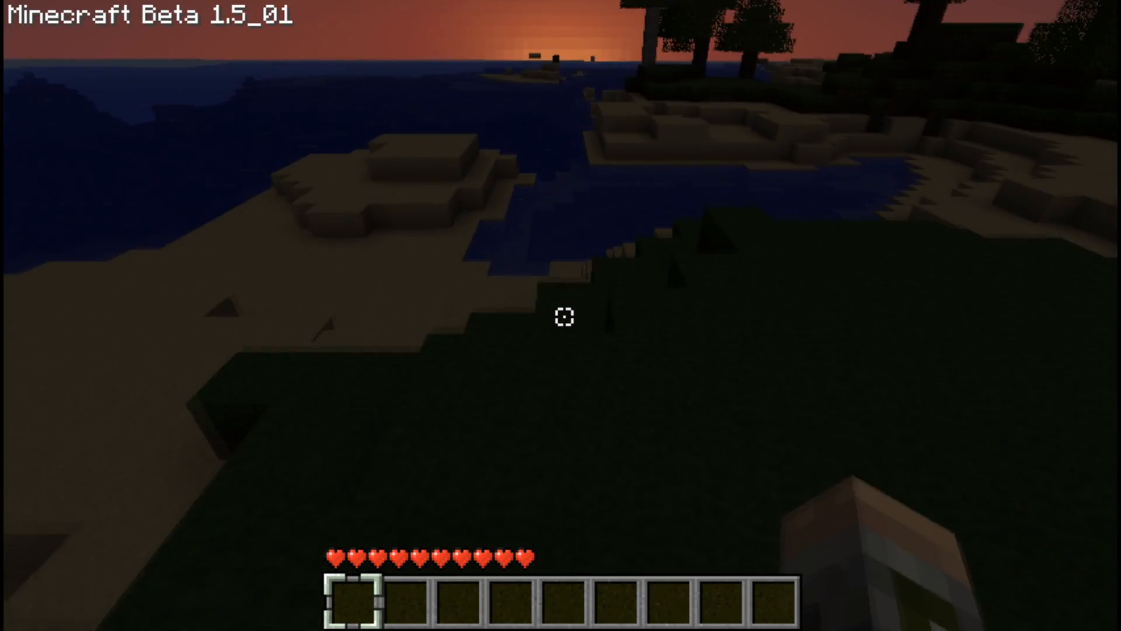
key(w)
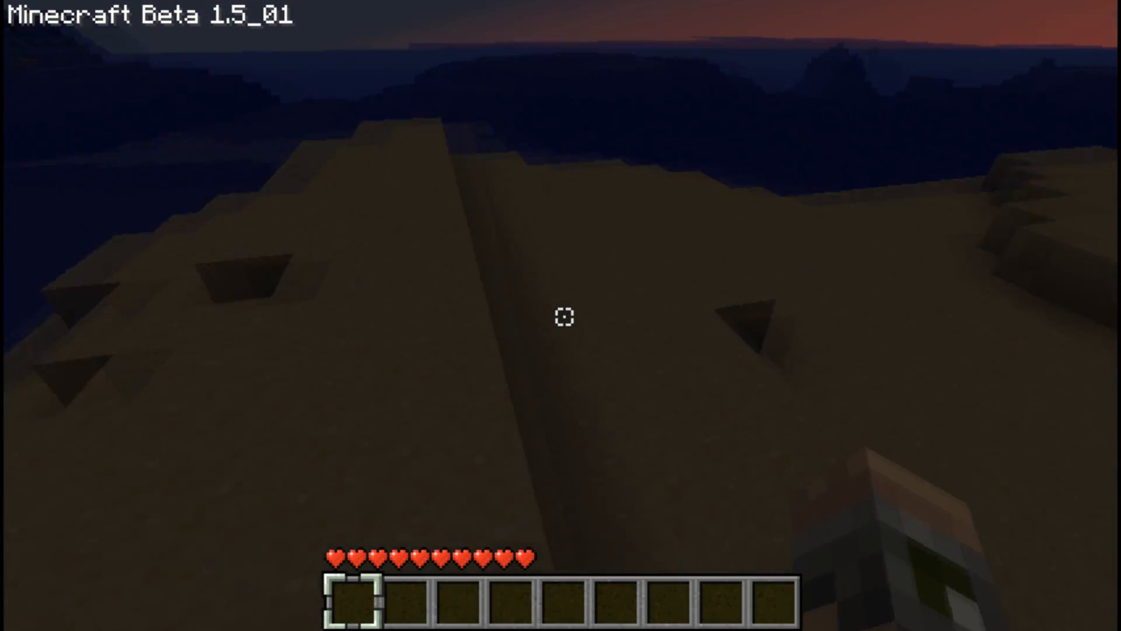
key(w)
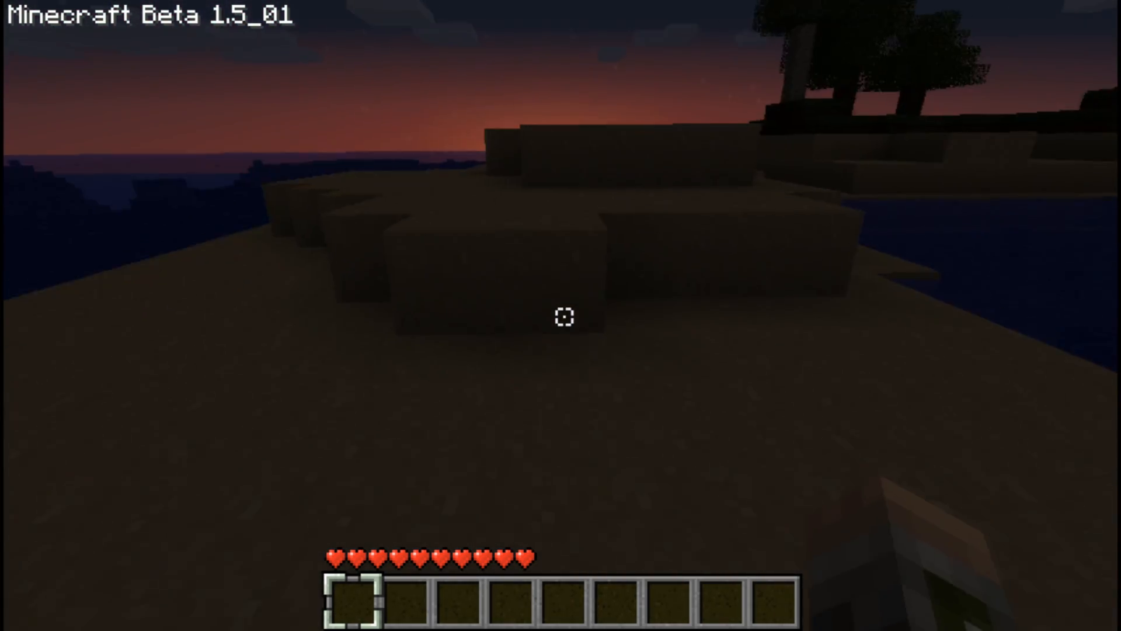
key(w)
key(space)
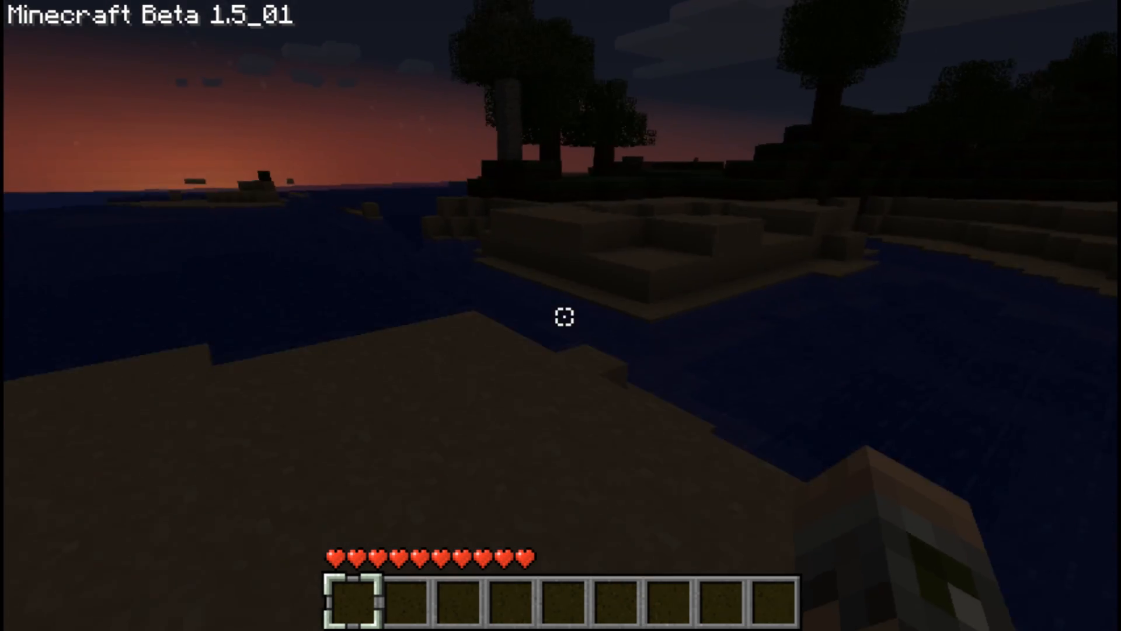
key(w)
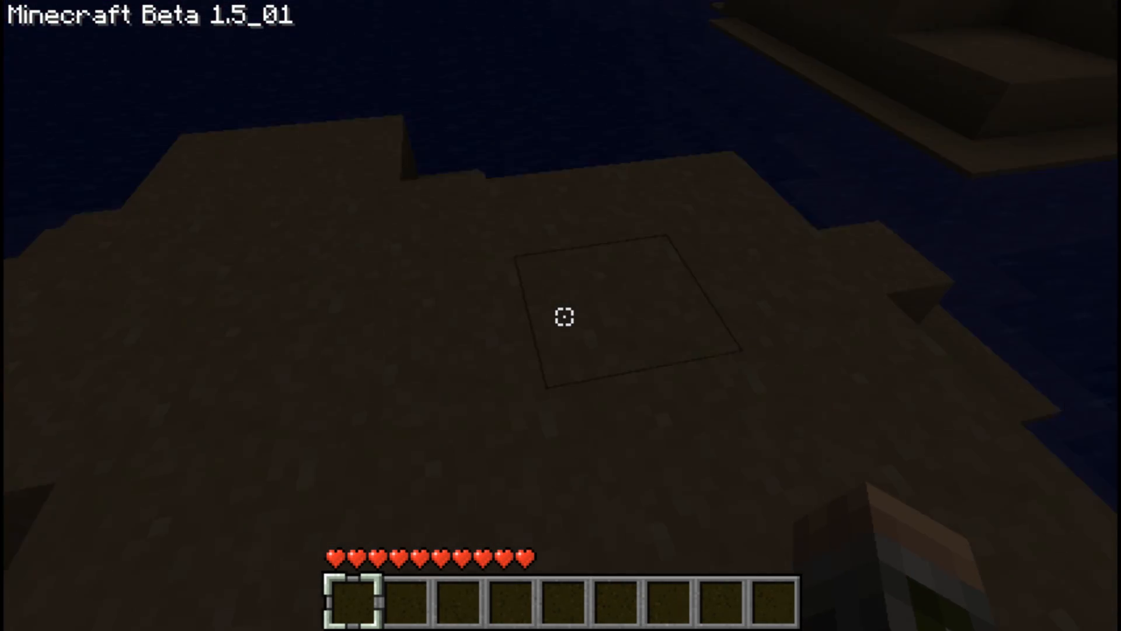
click(564, 316)
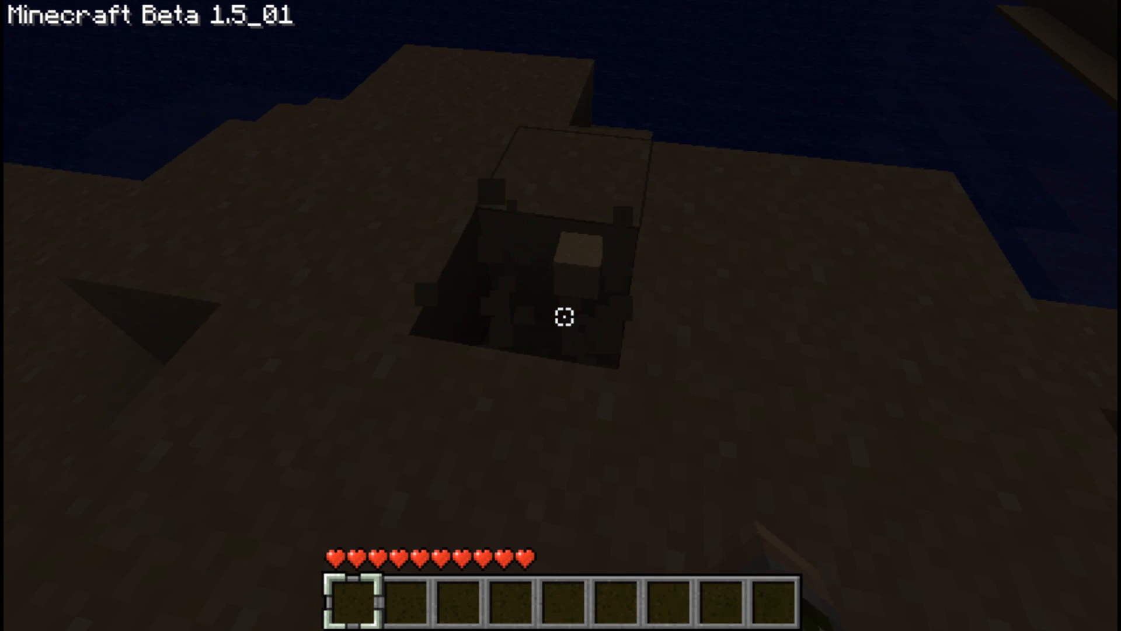
click(564, 317)
click(564, 317)
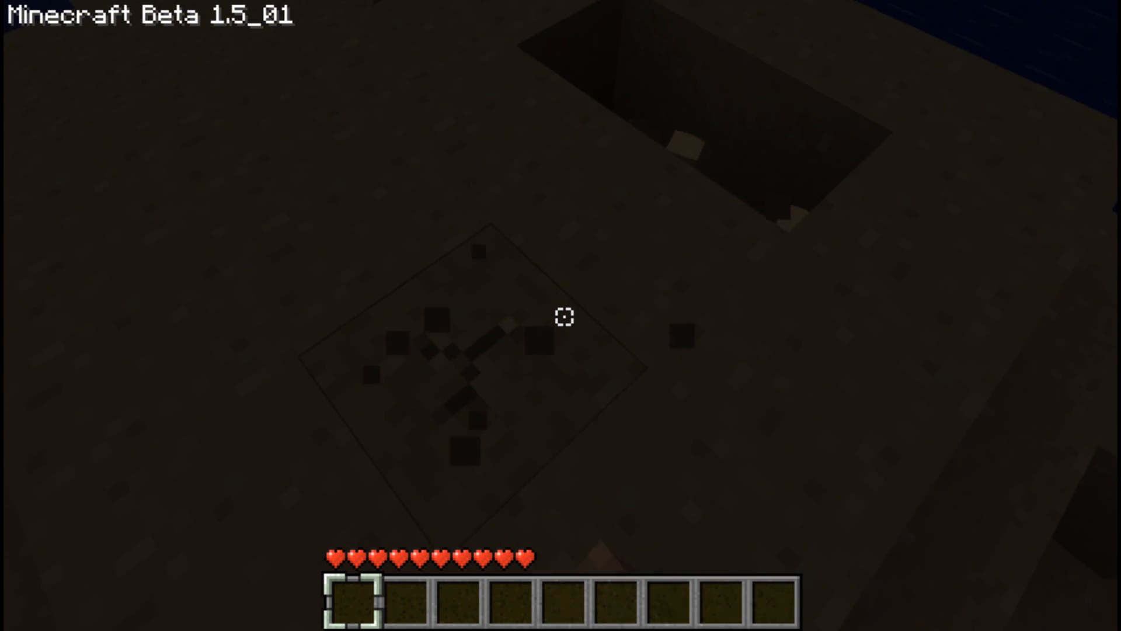
click(564, 317)
click(565, 317)
click(564, 316)
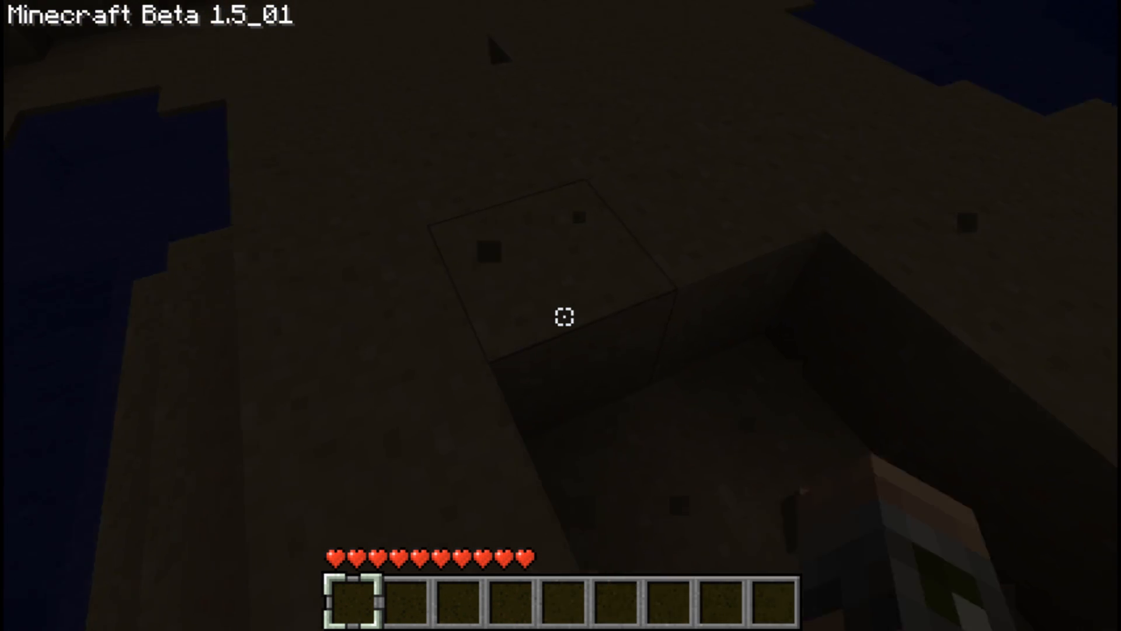
click(565, 317)
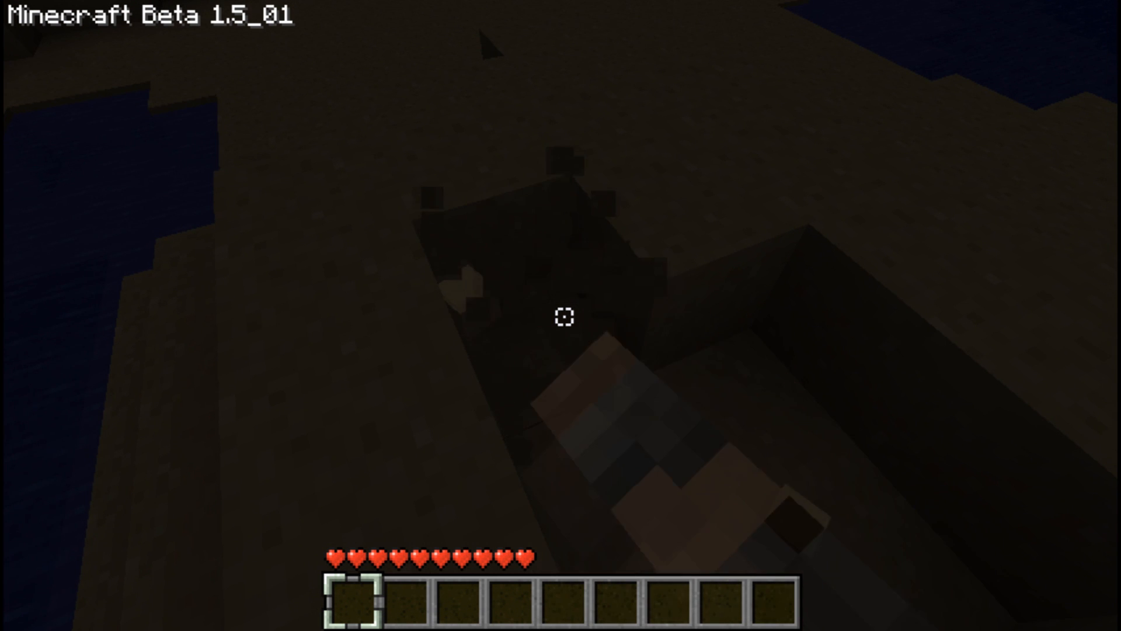
click(564, 316)
key(w)
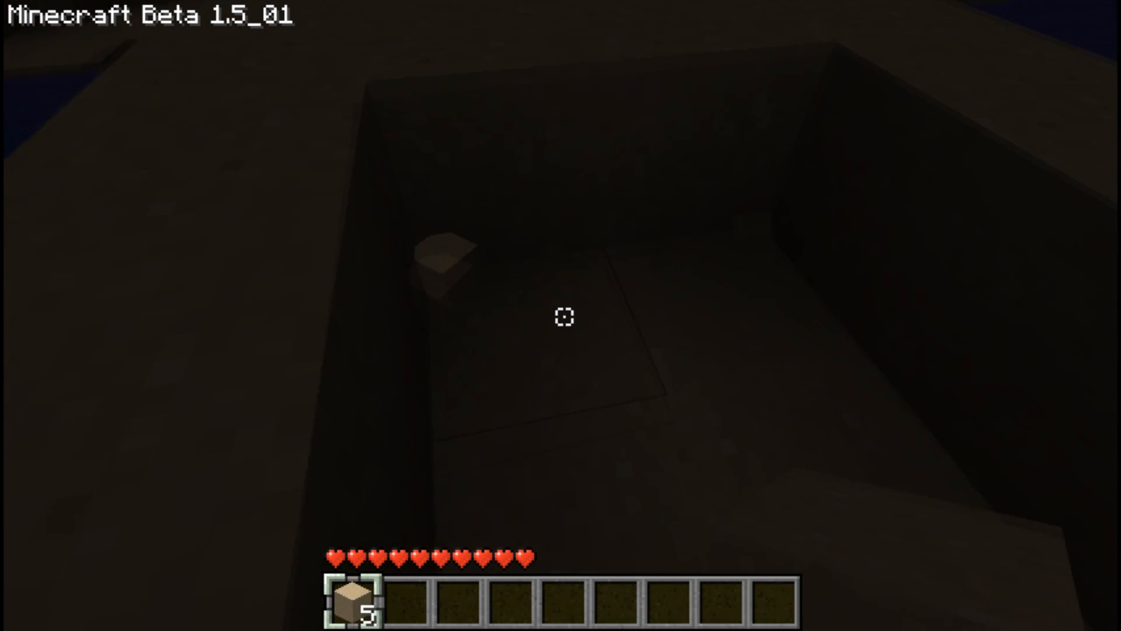
key(space)
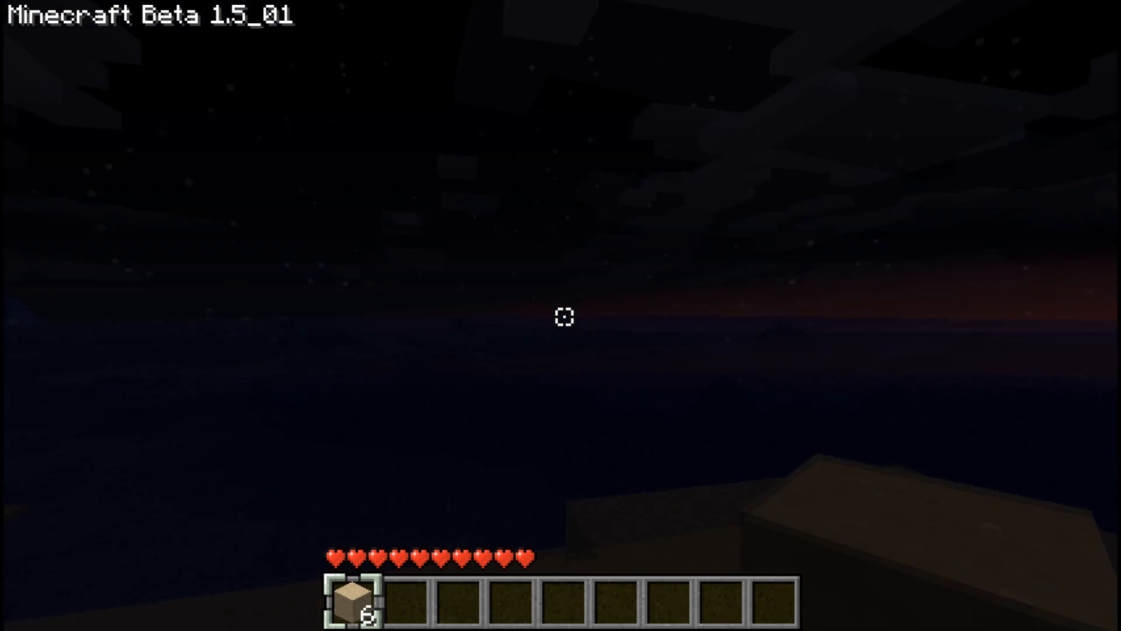
right_click(564, 317)
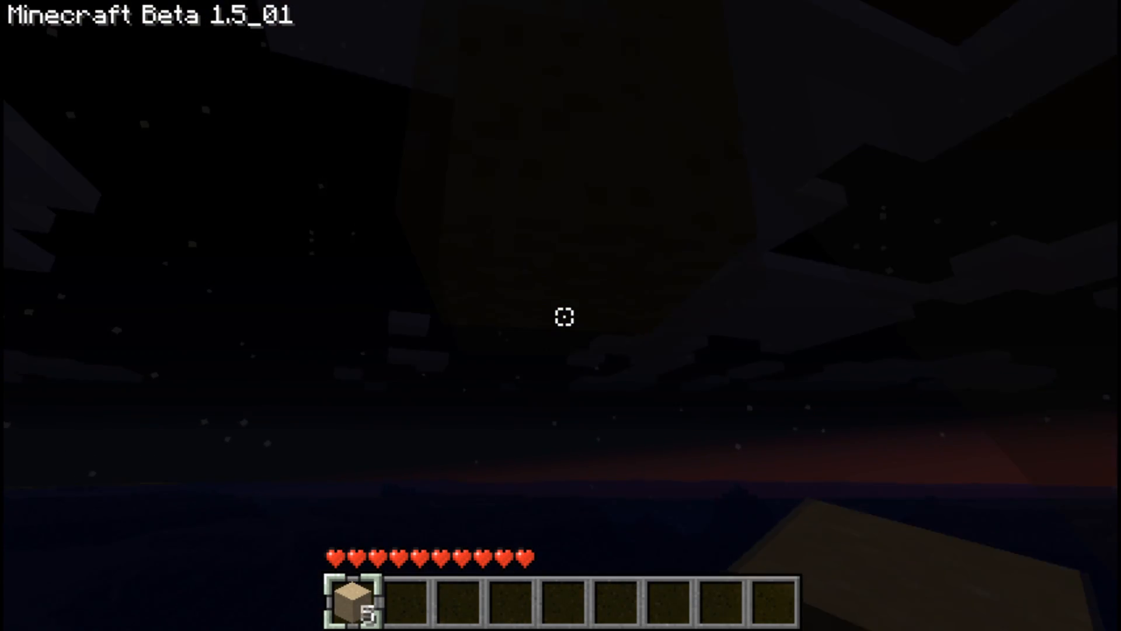
Step: Place the held wood blocks and walk forward along the beach in the Minecraft world
right_click(564, 317)
right_click(564, 316)
right_click(564, 317)
right_click(565, 316)
right_click(564, 317)
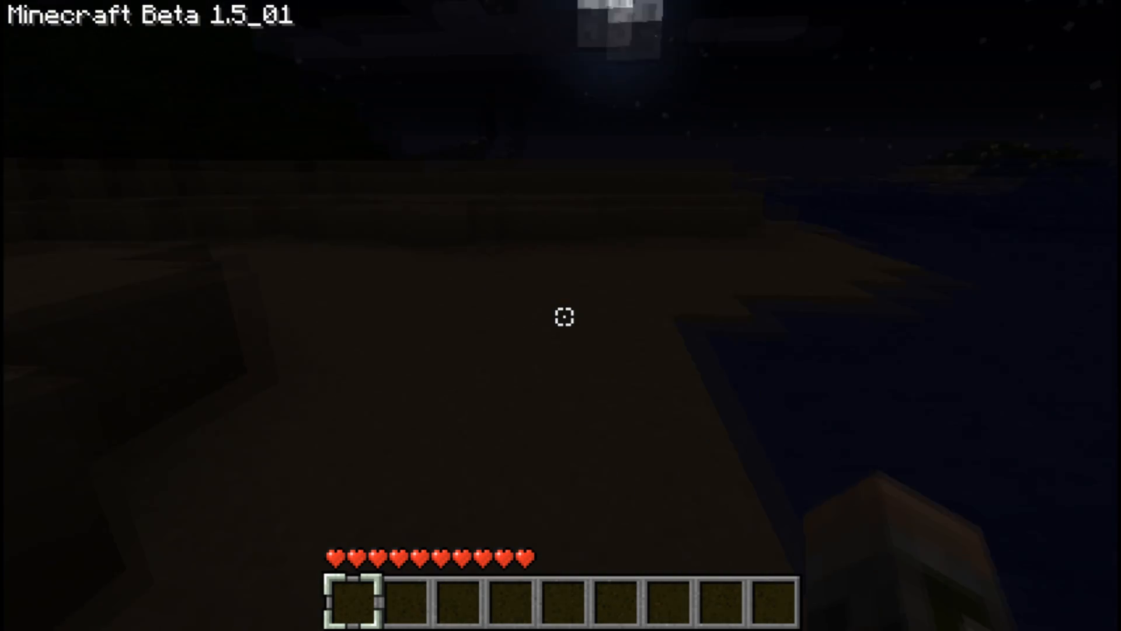
key(w)
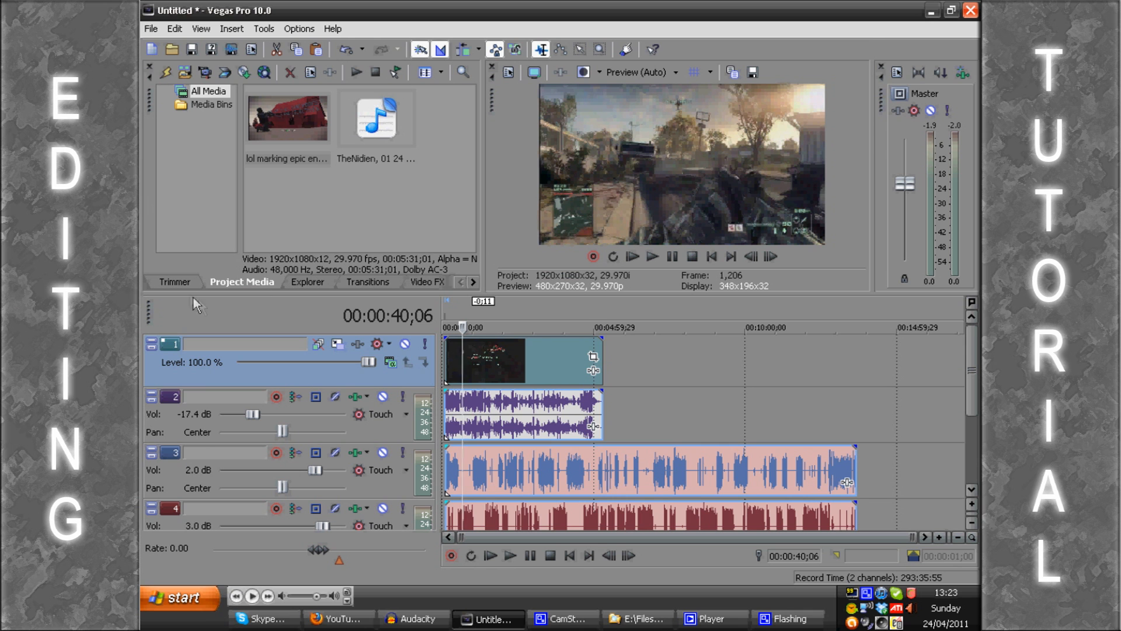
Step: Switch to Vegas Pro and browse the media explorer to the Minecraft folder inside Captured Footage
click(305, 282)
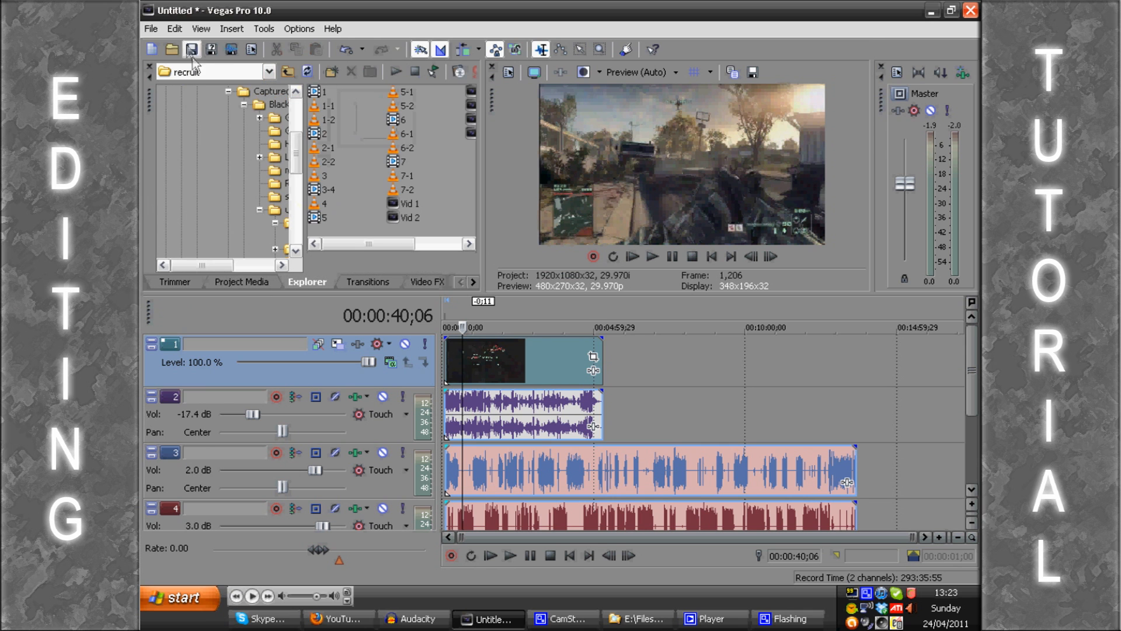
scroll(294, 161, up, 2)
drag(199, 267, 242, 272)
click(188, 195)
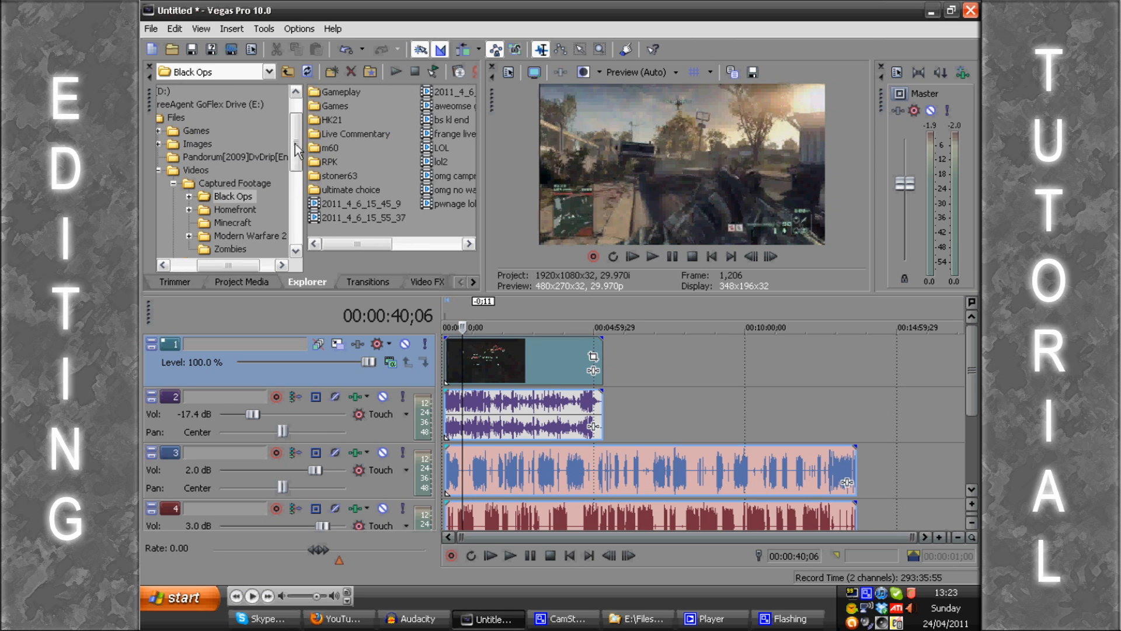
scroll(297, 154, down, 1)
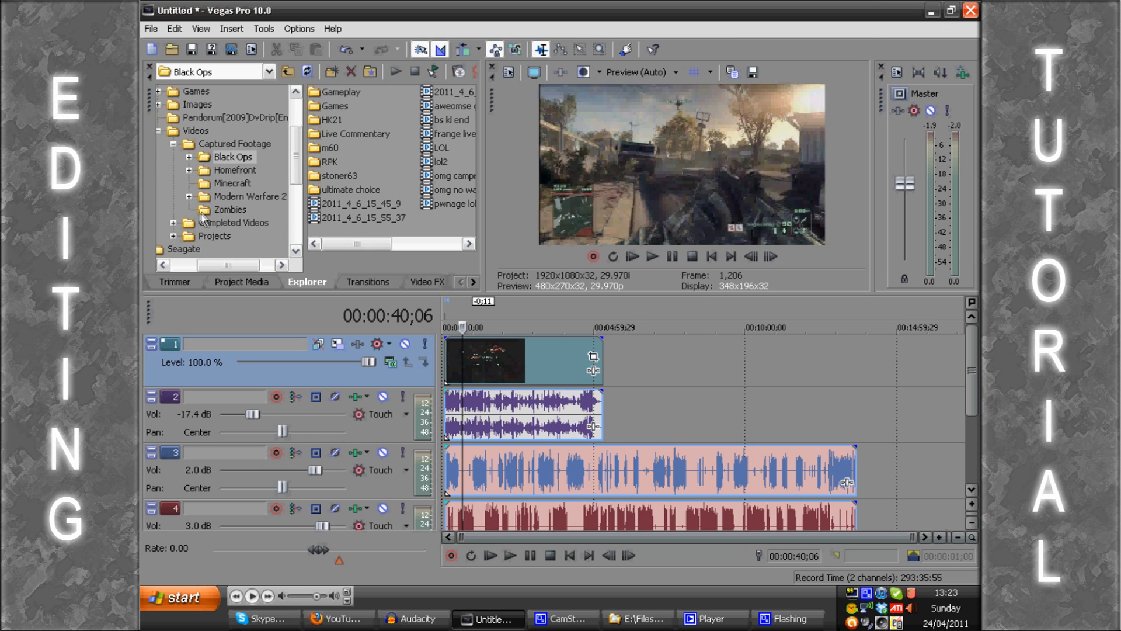
click(217, 183)
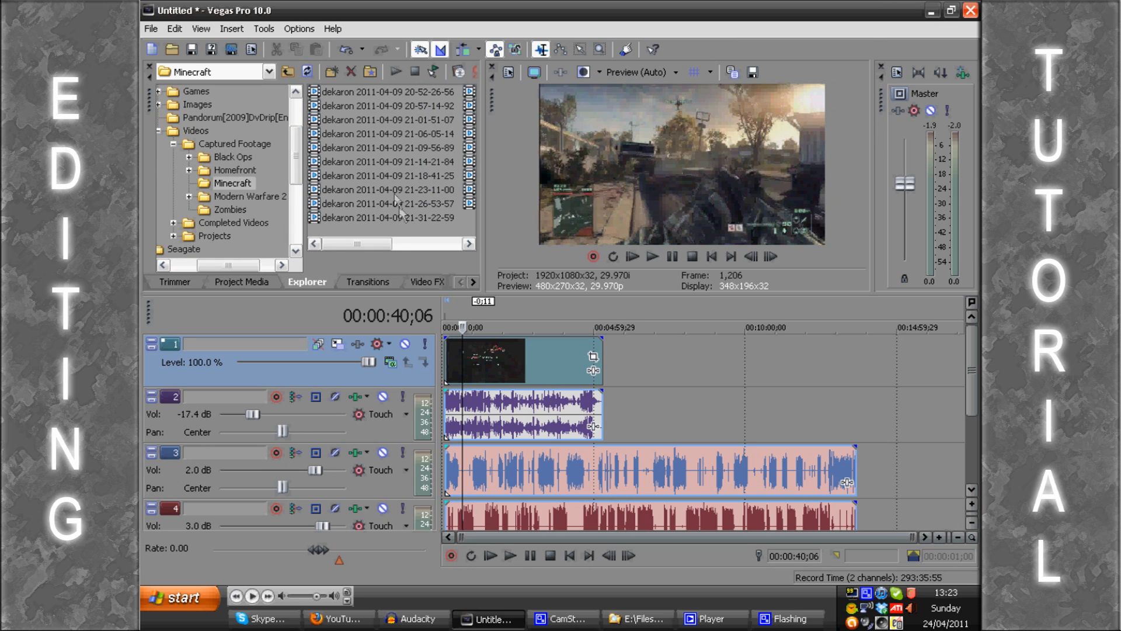
mouse_move(365, 246)
mouse_down()
mouse_move(425, 246)
mouse_move(365, 246)
mouse_up()
drag(346, 245, 398, 247)
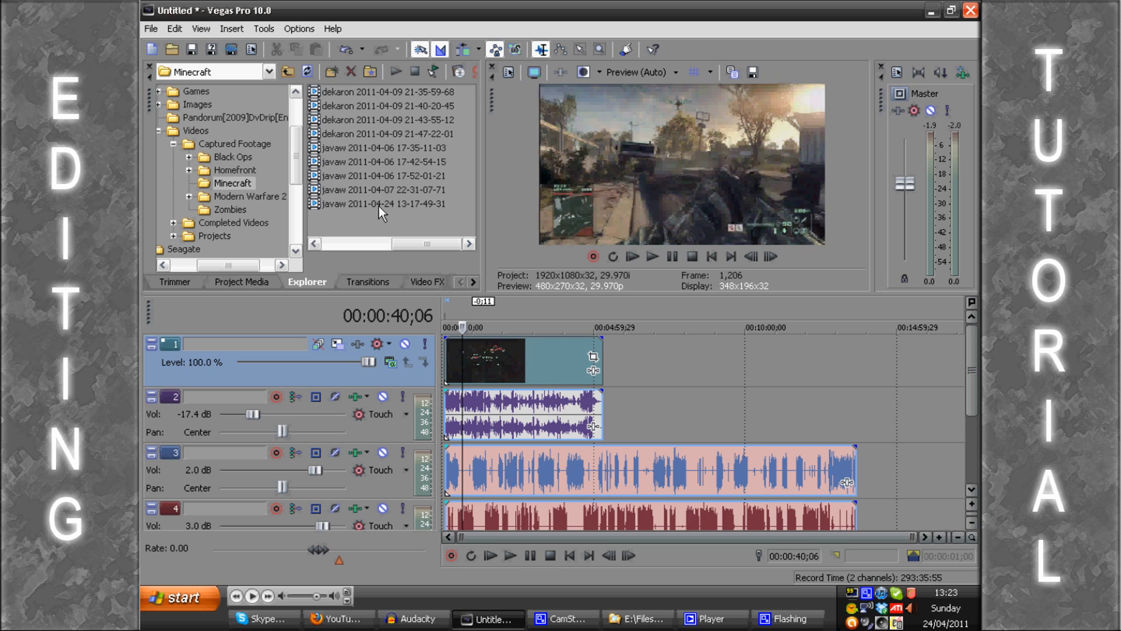
click(394, 208)
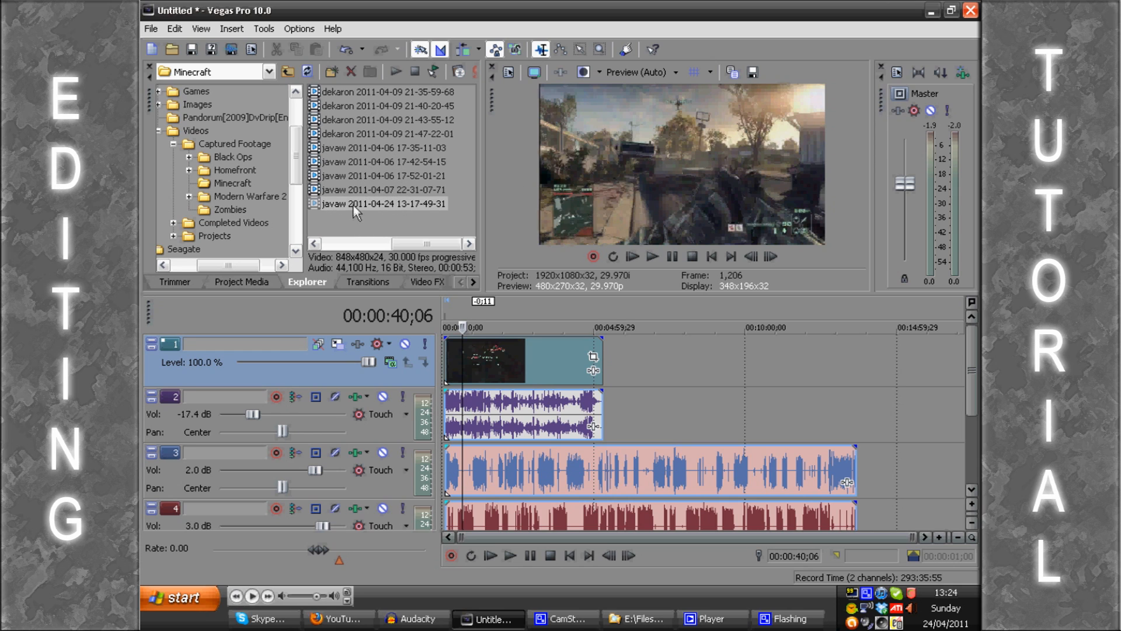
drag(352, 204, 620, 370)
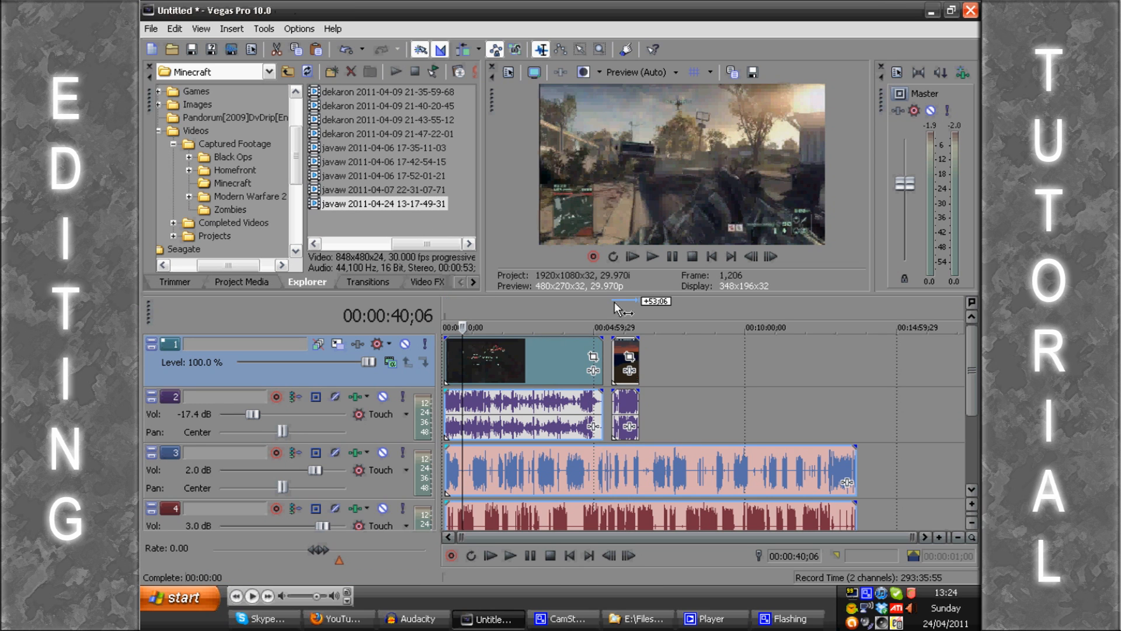
click(615, 303)
scroll(615, 304, up, 6)
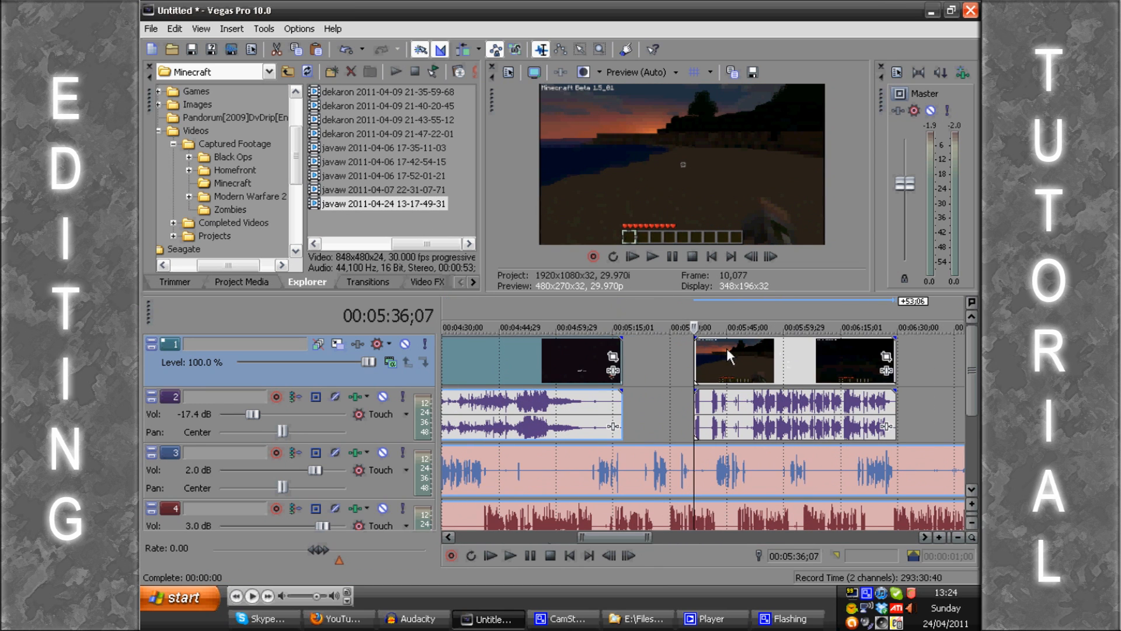
drag(728, 355, 661, 359)
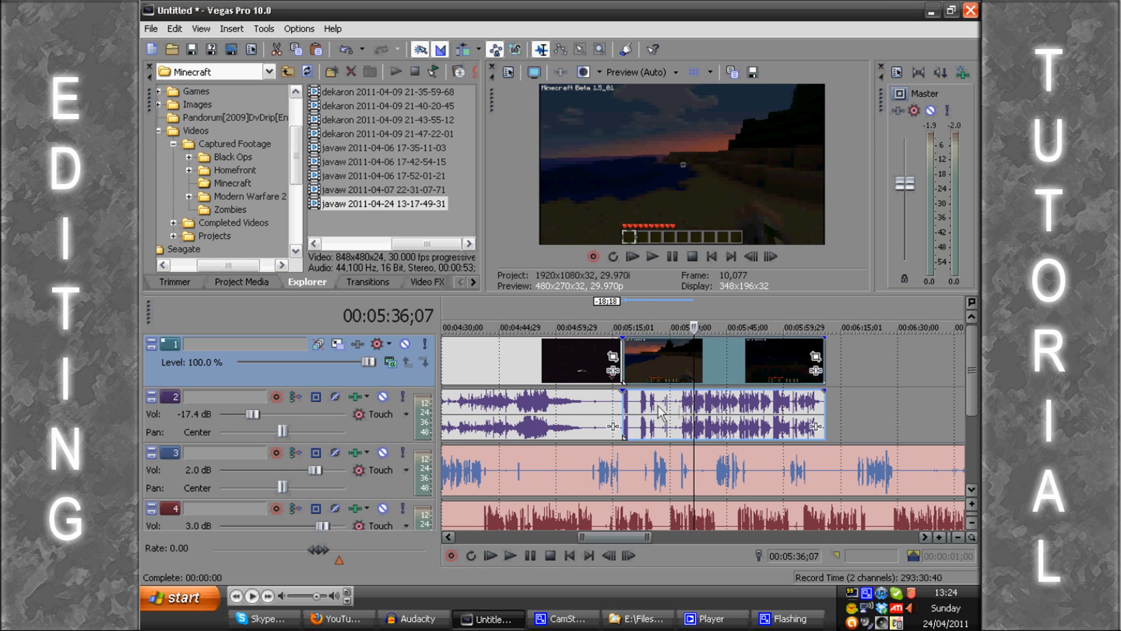
Step: Play the start of the Minecraft clip from its join with the gameplay clip and stop playback
click(623, 312)
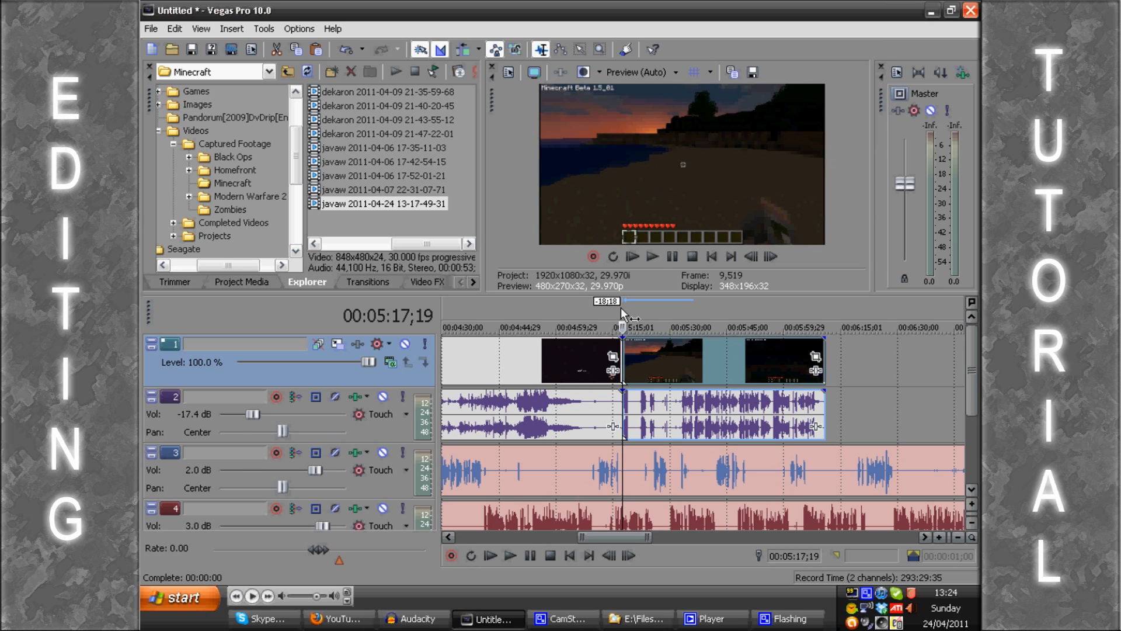
key(space)
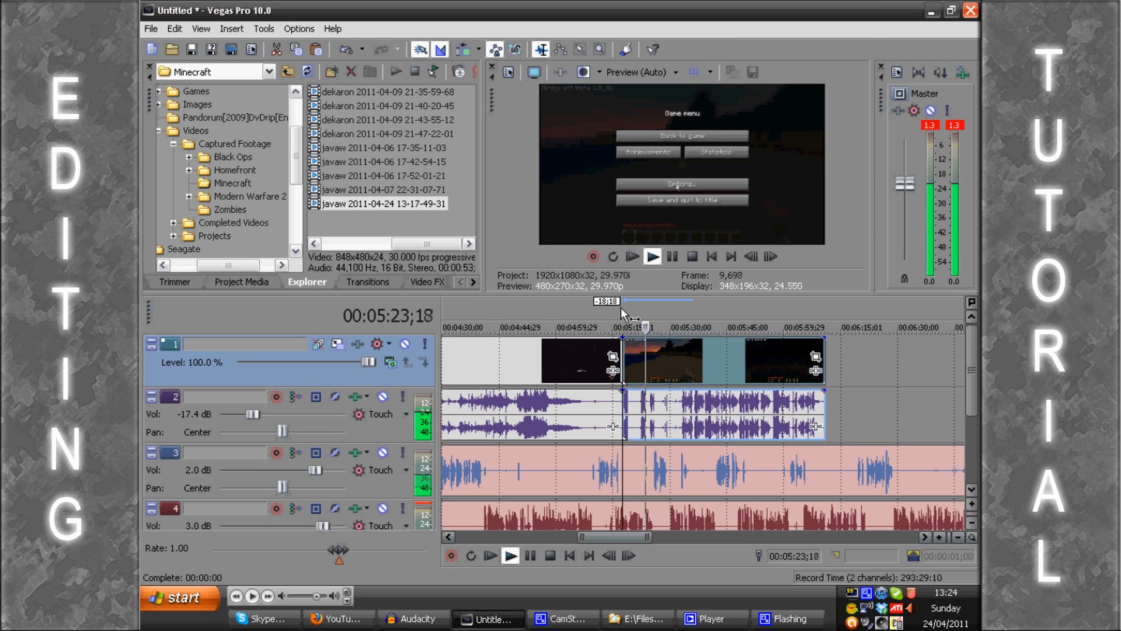
key(space)
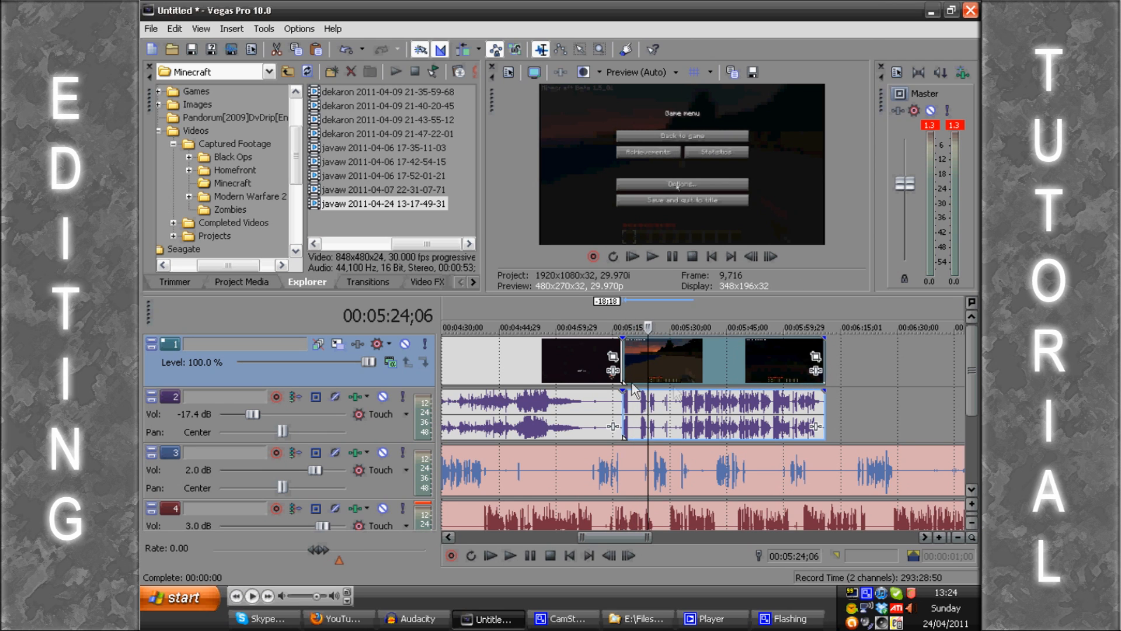
Step: Delete the Minecraft clip from the timeline
click(692, 365)
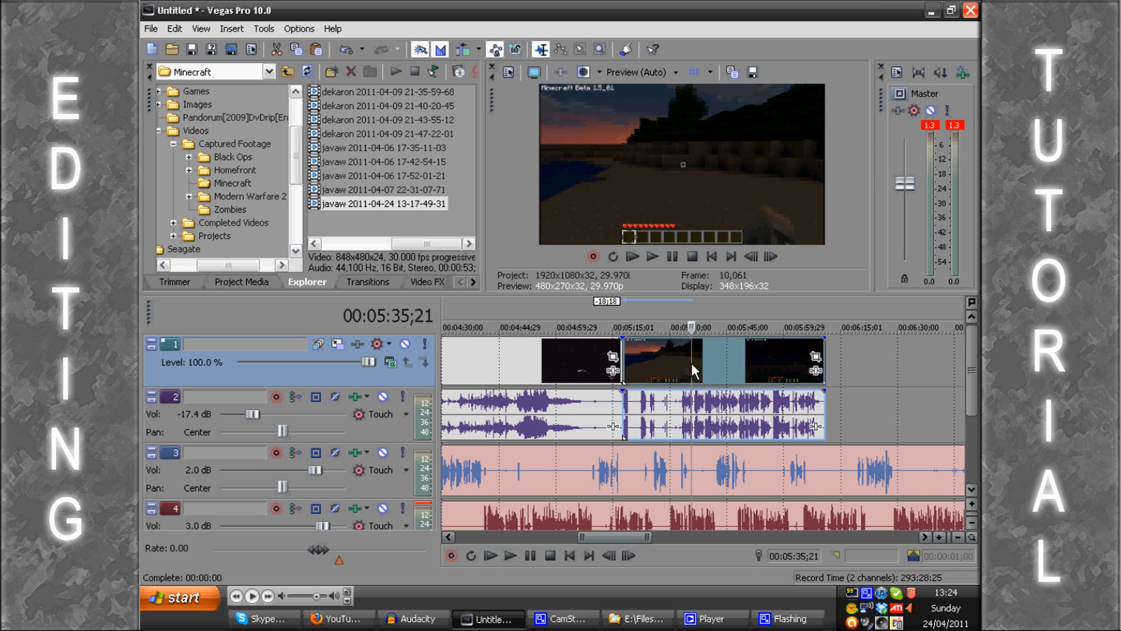
key(Delete)
click(649, 383)
scroll(648, 381, down, 8)
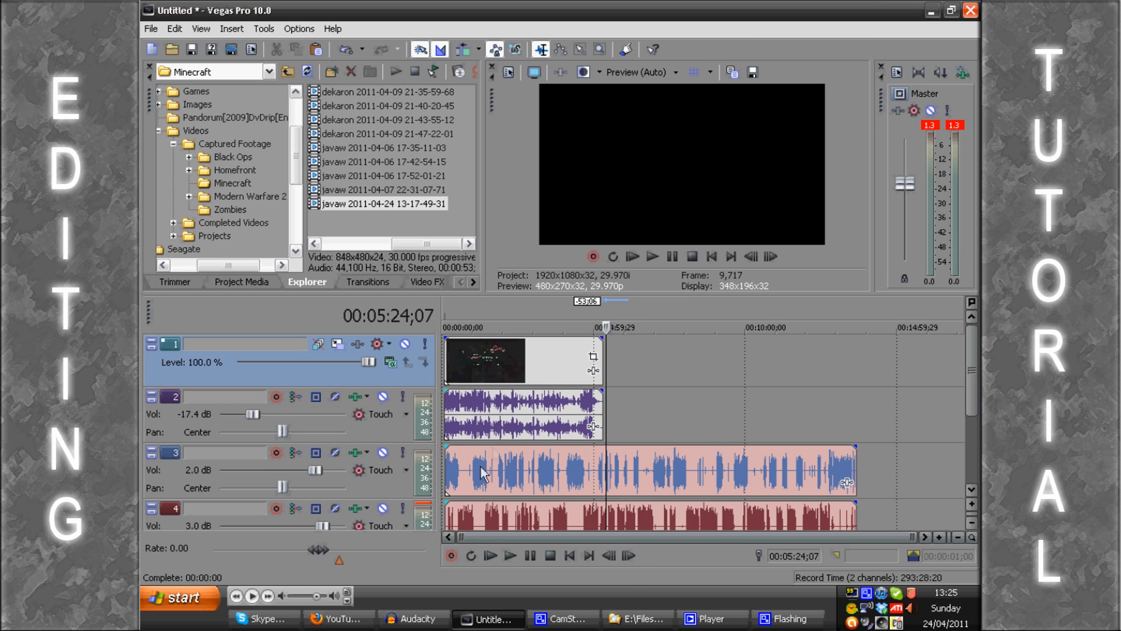
Step: Examine the transition presets in categories such as 3D Cascade, 3D Fly In/Out, 3D Shuffle, Barn Door, Cross Effect and Gradient Wipe
click(355, 281)
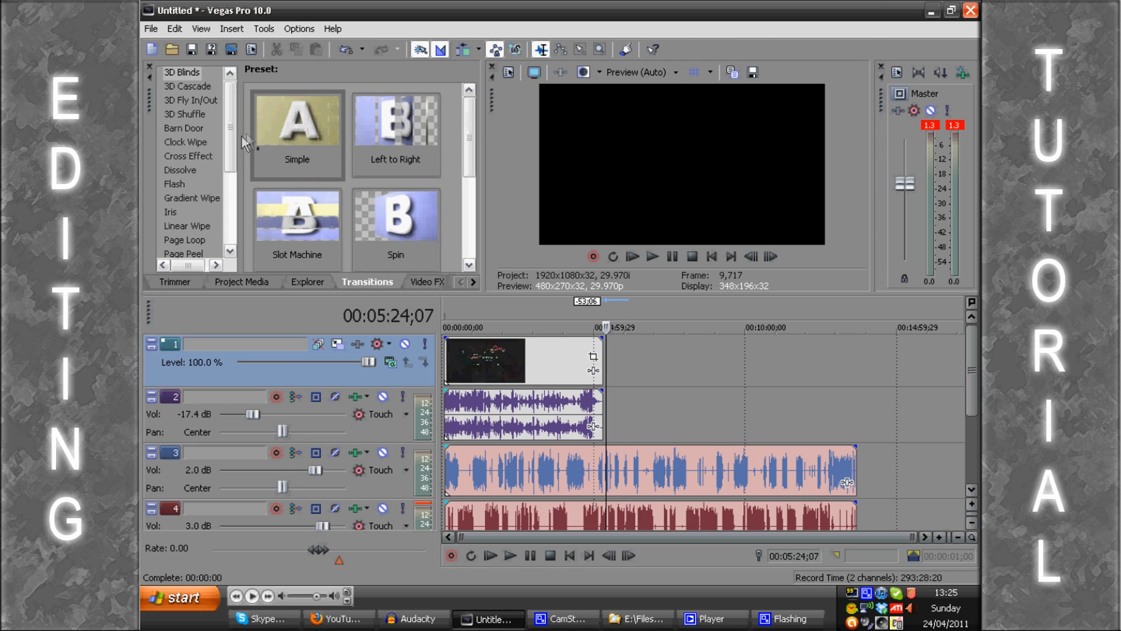
click(179, 145)
click(186, 115)
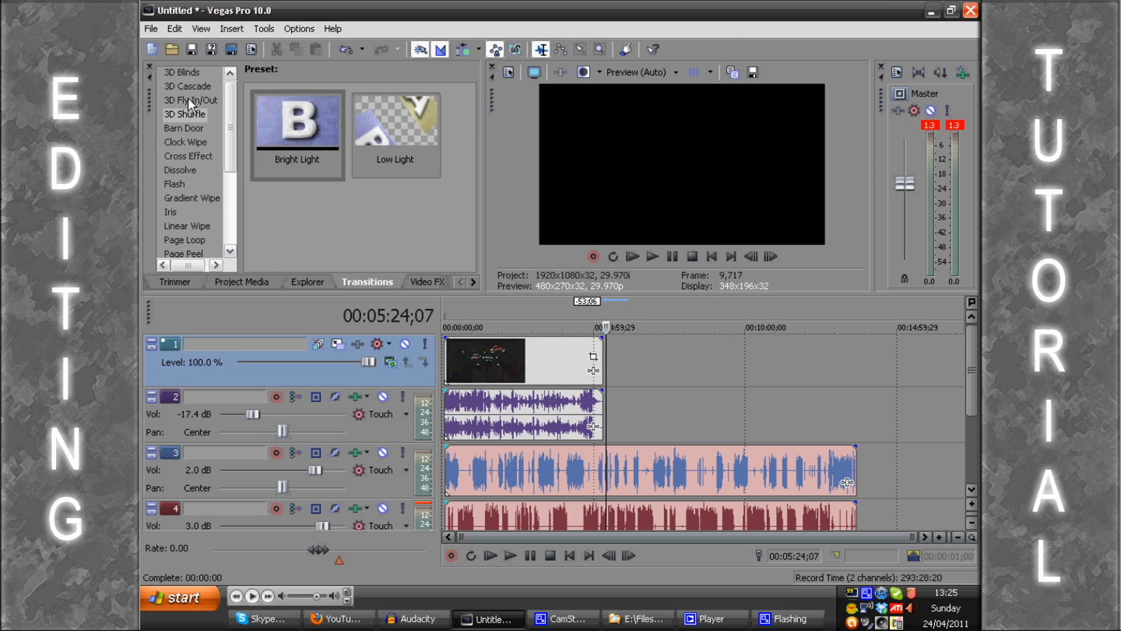
click(188, 99)
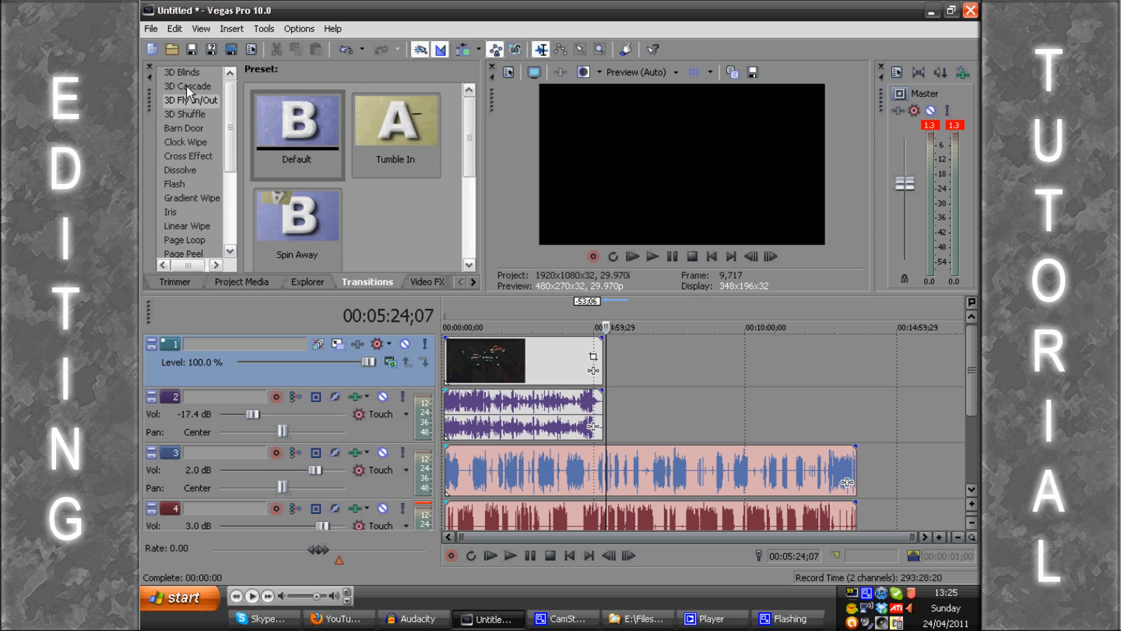
click(187, 86)
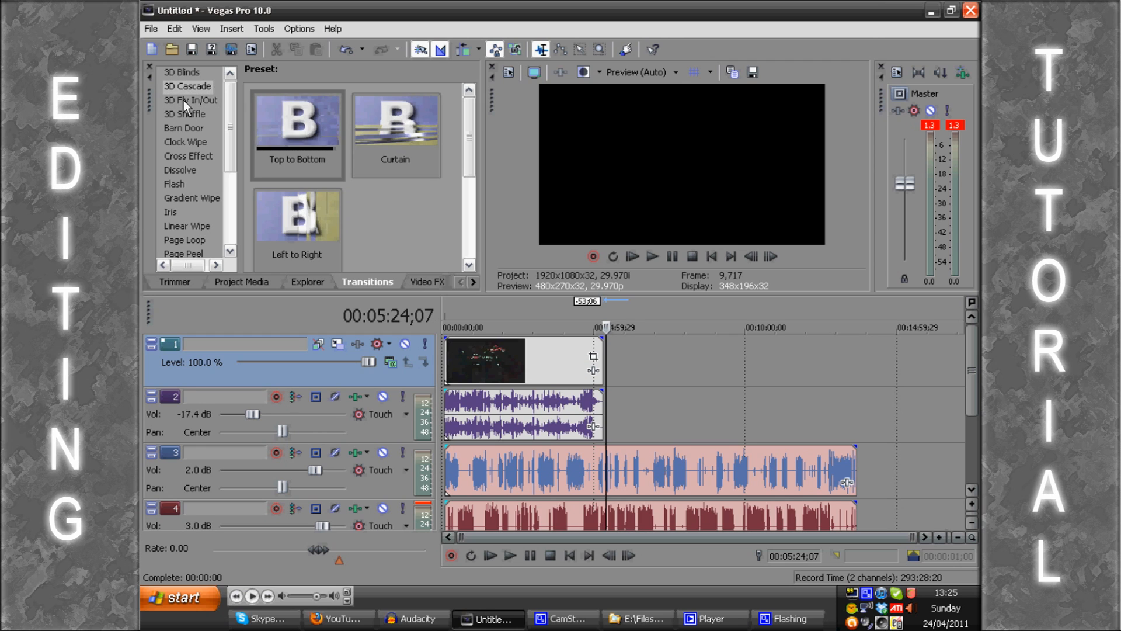
click(183, 99)
click(184, 115)
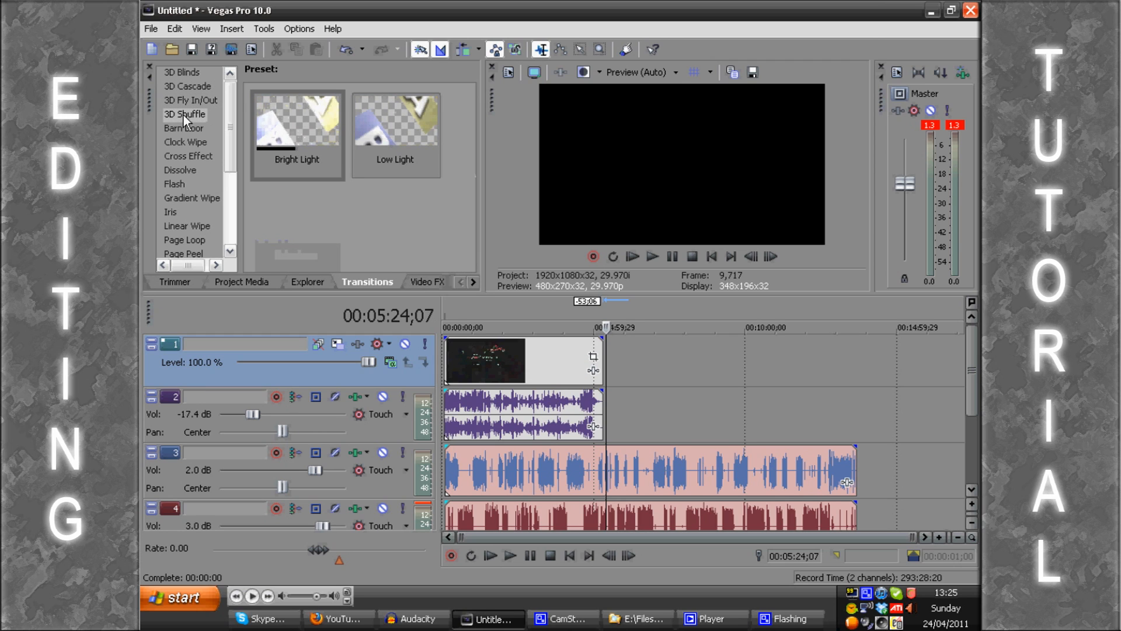
click(180, 128)
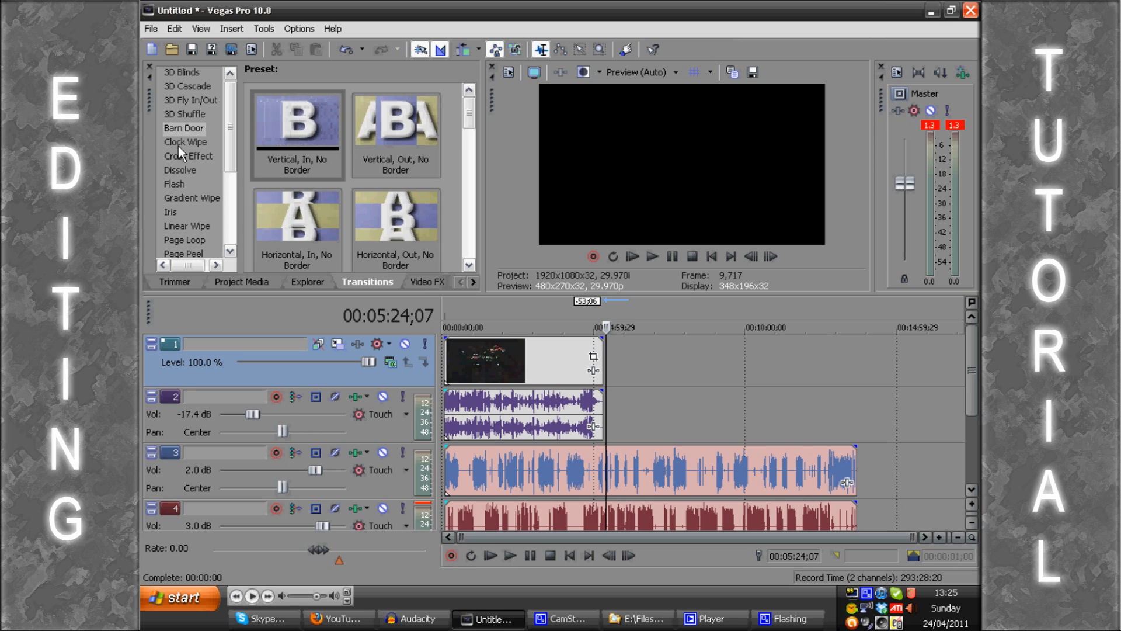
click(179, 143)
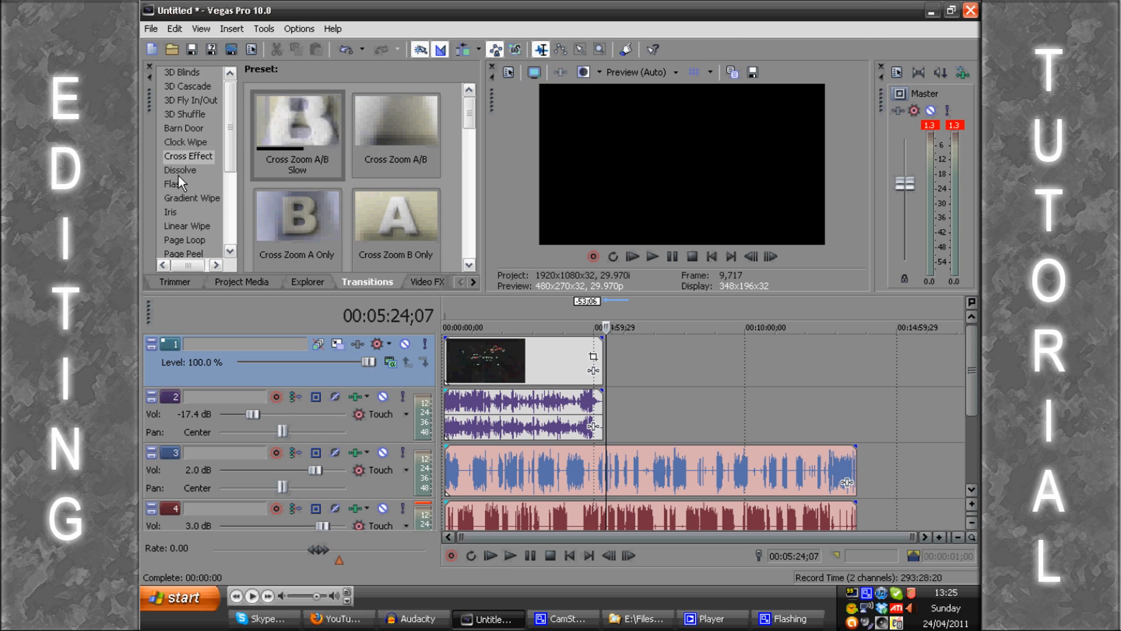
click(178, 172)
click(188, 196)
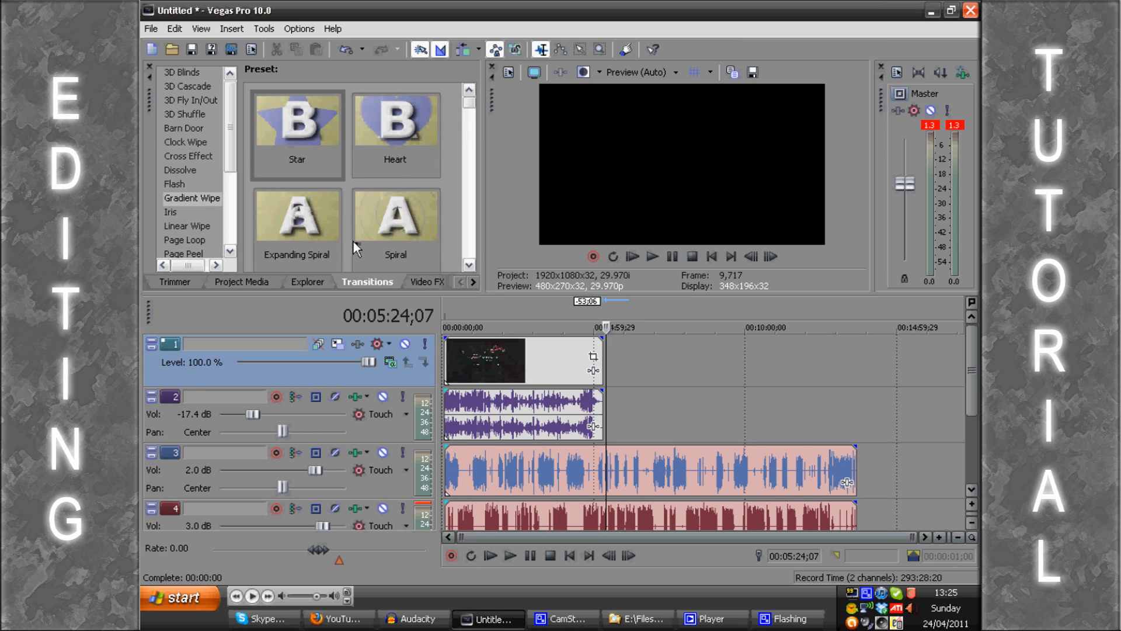
Step: Add the javaw 2011-04-24 clip from the project media to video track 1 after the gameplay clip, without its audio
click(670, 379)
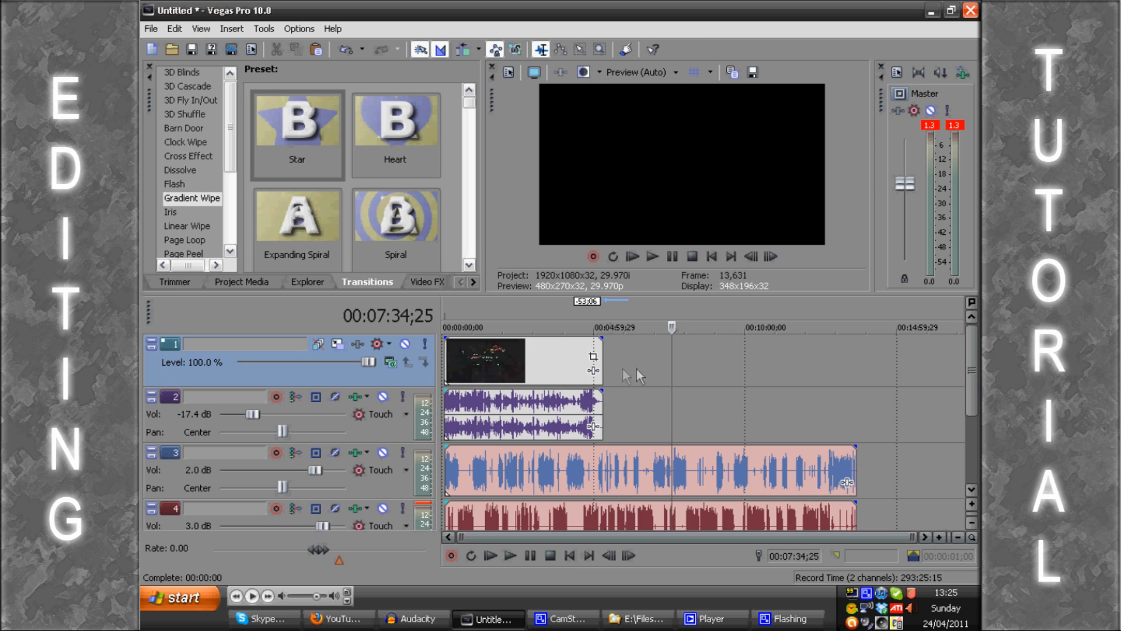
click(257, 281)
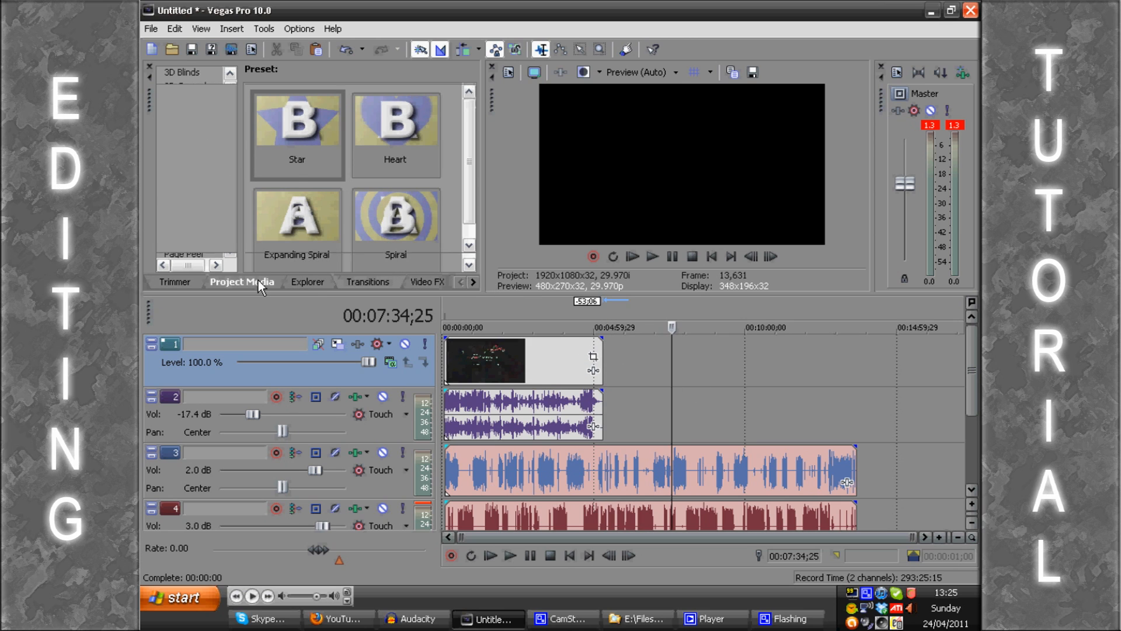
drag(316, 146, 634, 390)
click(635, 415)
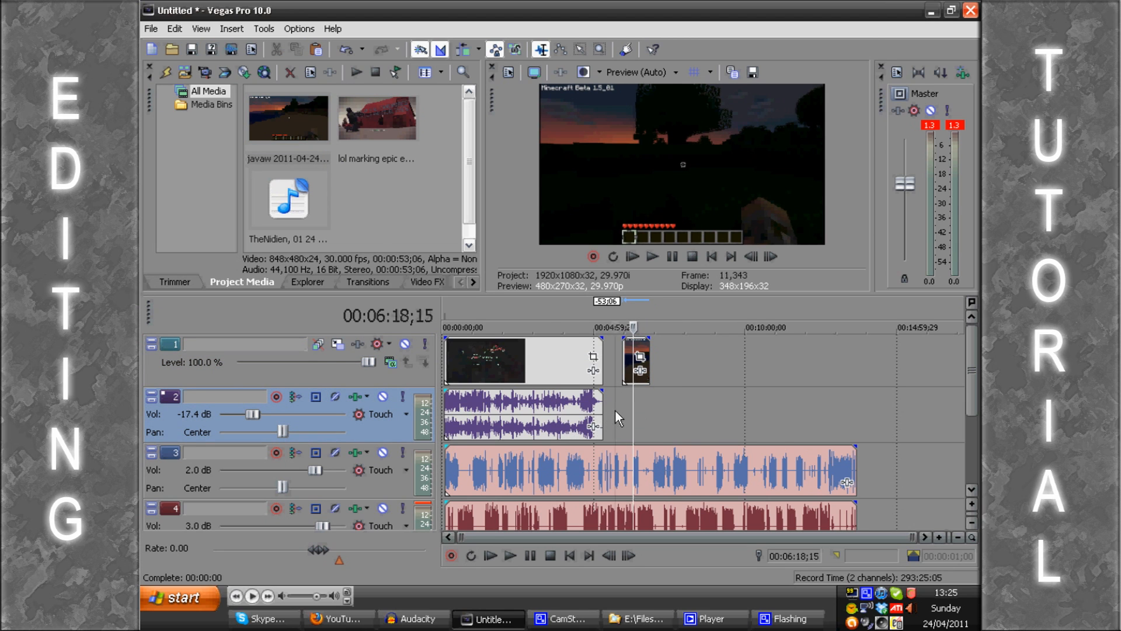
Step: Move the Minecraft clip on track 1 back so it starts exactly where the gameplay clip ends
click(616, 411)
scroll(618, 415, up, 3)
scroll(615, 415, up, 5)
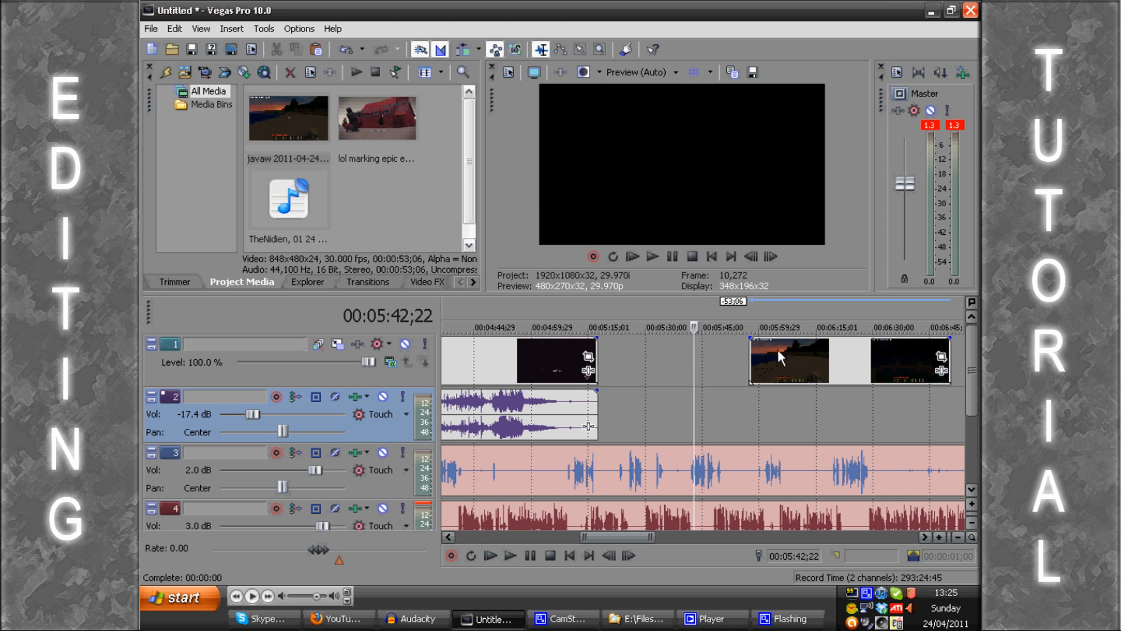
drag(791, 348, 640, 352)
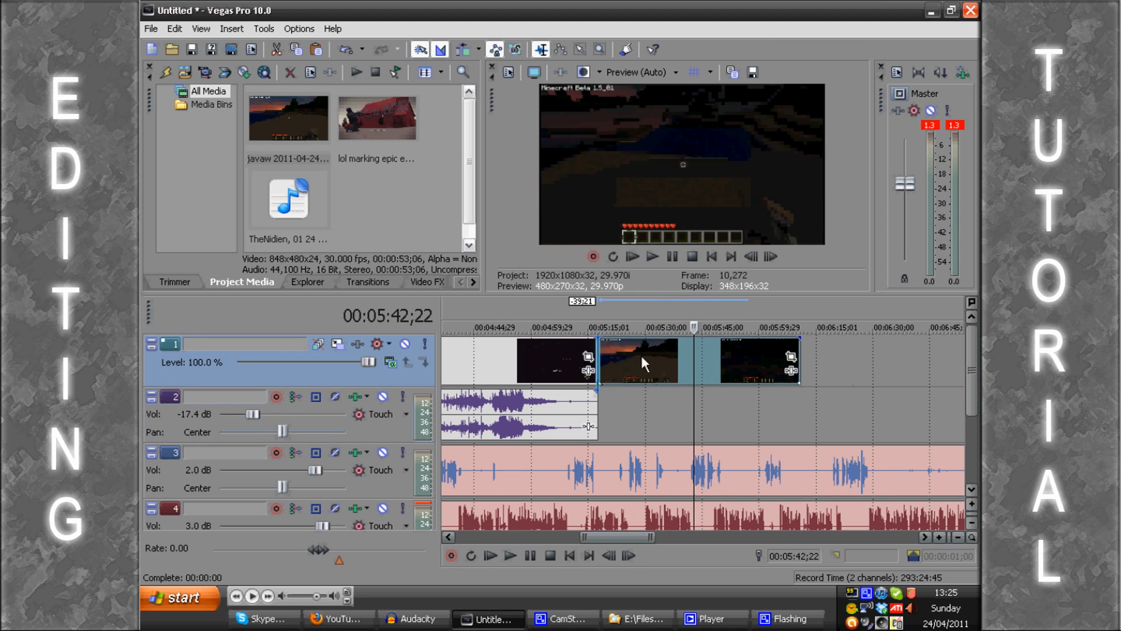
Step: Play the timeline across the join between the gameplay clip and the Minecraft clip
click(649, 417)
scroll(720, 426, down, 6)
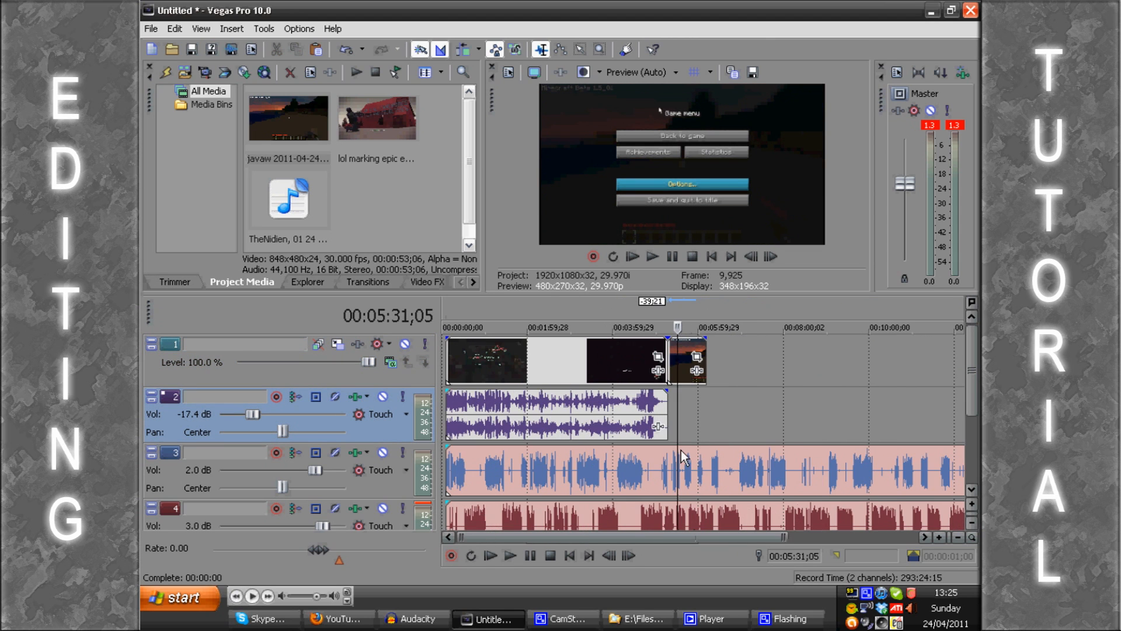
scroll(673, 344, up, 5)
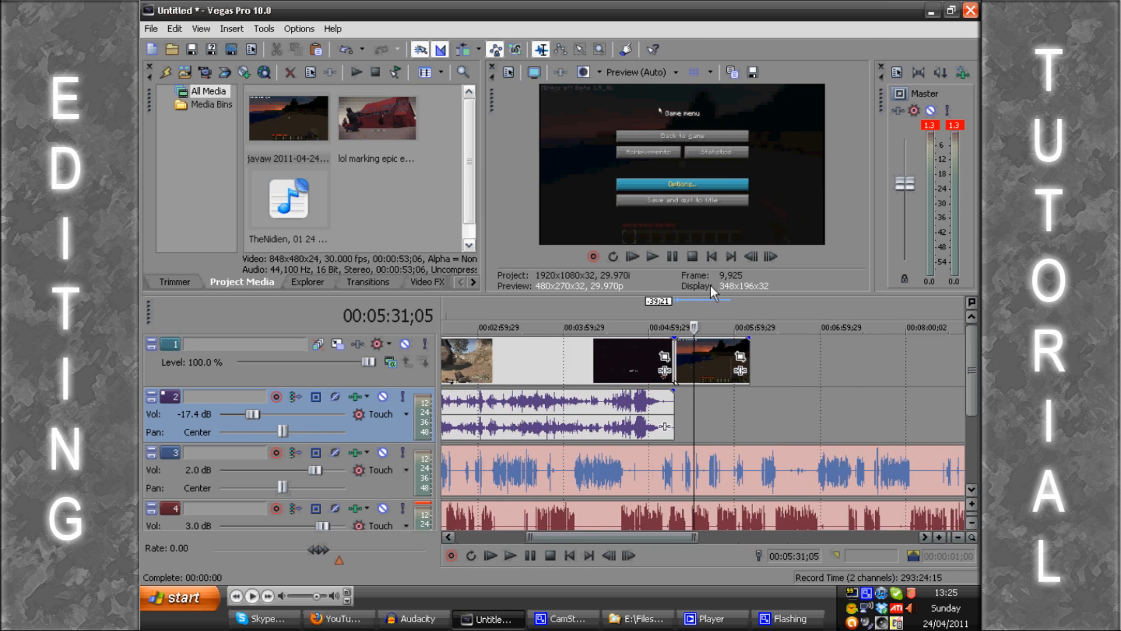
click(587, 310)
key(space)
scroll(589, 313, up, 1)
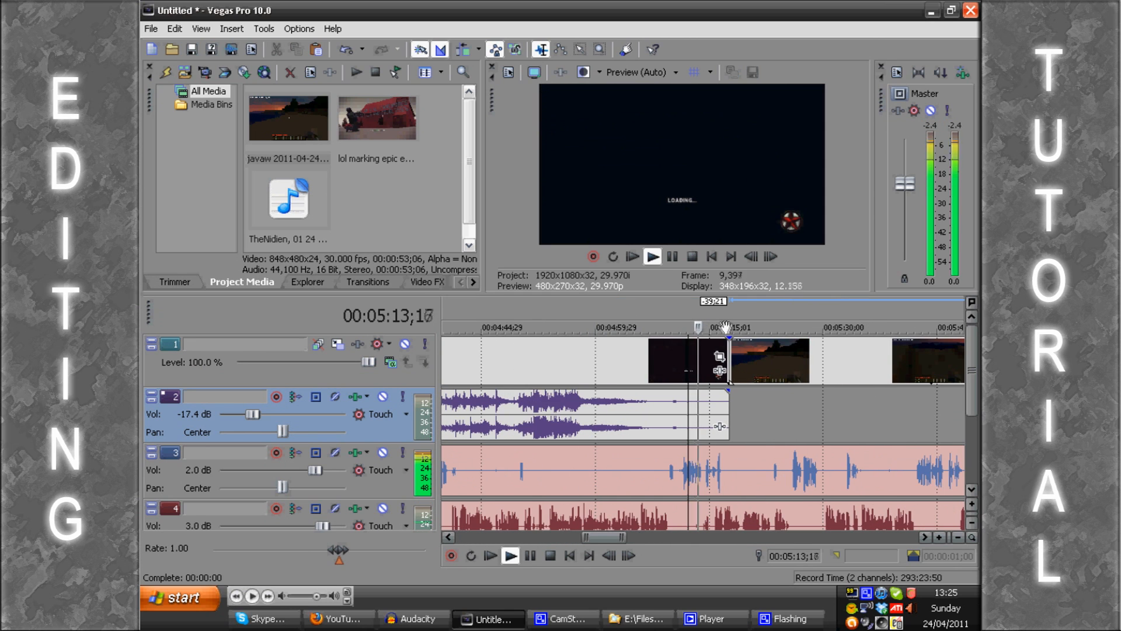
scroll(724, 326, up, 1)
click(730, 304)
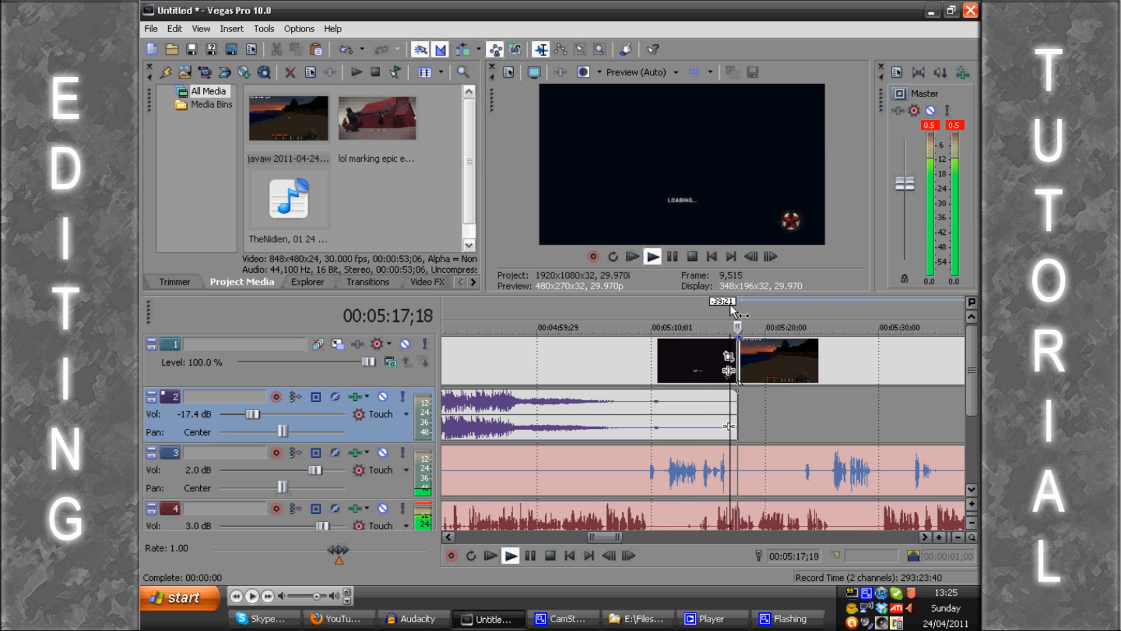
key(space)
Step: Mute audio tracks 3 and 4
scroll(733, 350, up, 1)
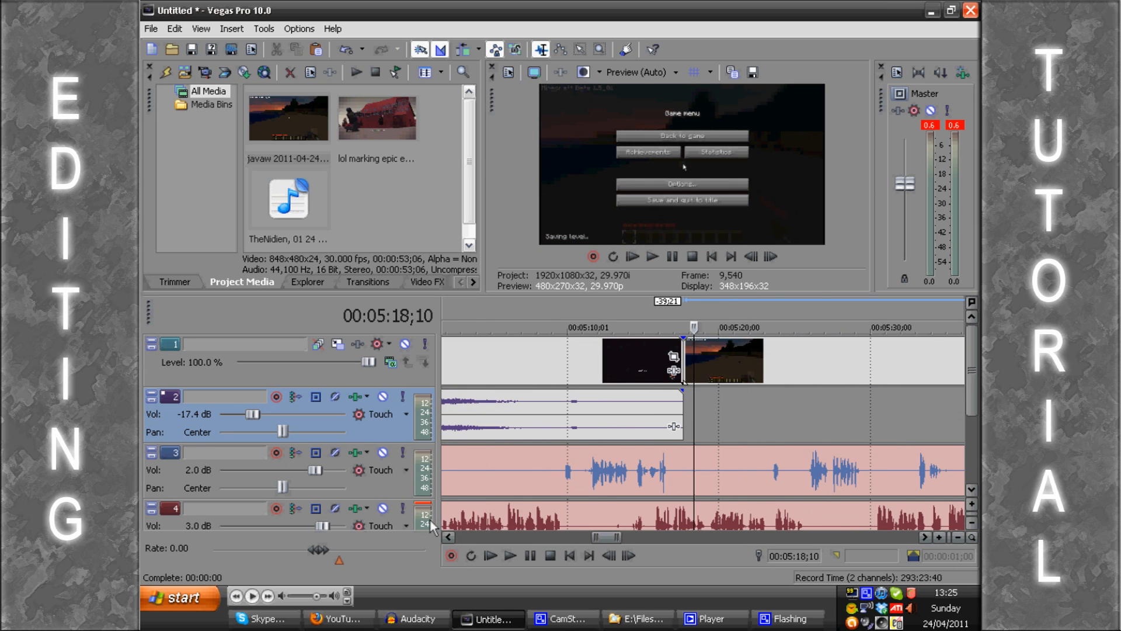
click(383, 452)
click(383, 508)
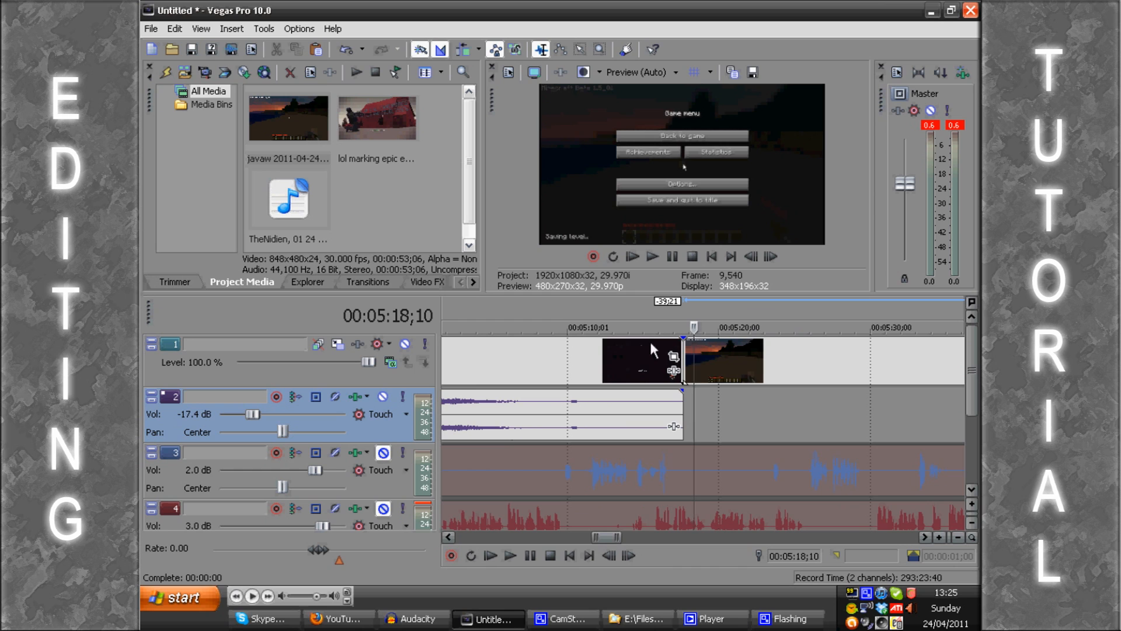
Step: Replay the join between the gameplay and Minecraft clips and examine how closely they meet on the timeline
click(677, 313)
key(space)
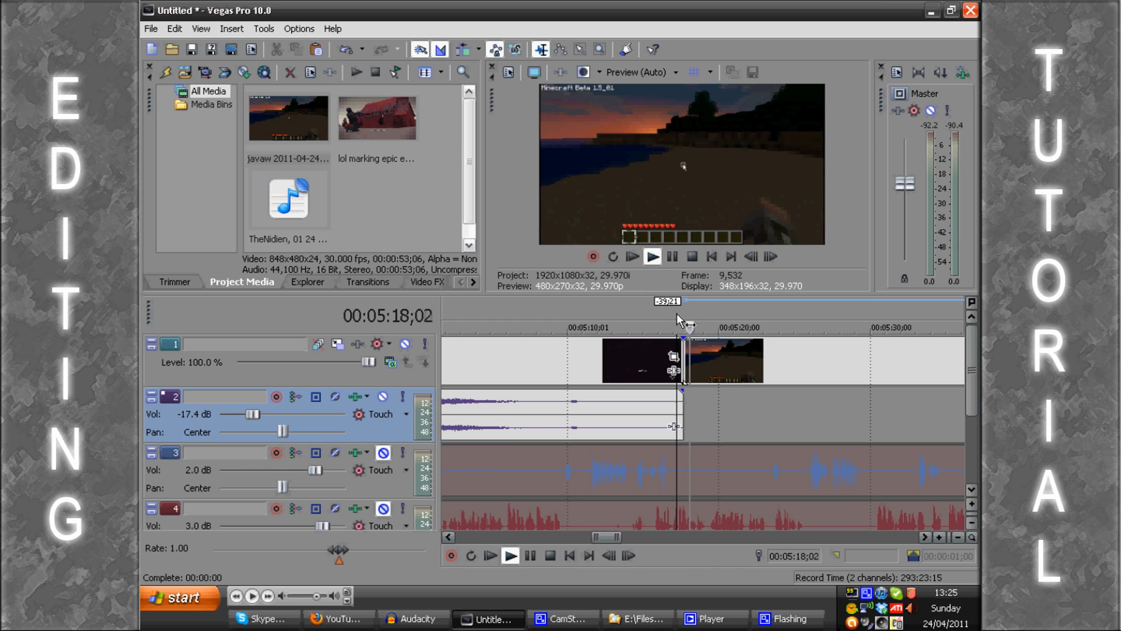
key(Return)
scroll(678, 313, down, 3)
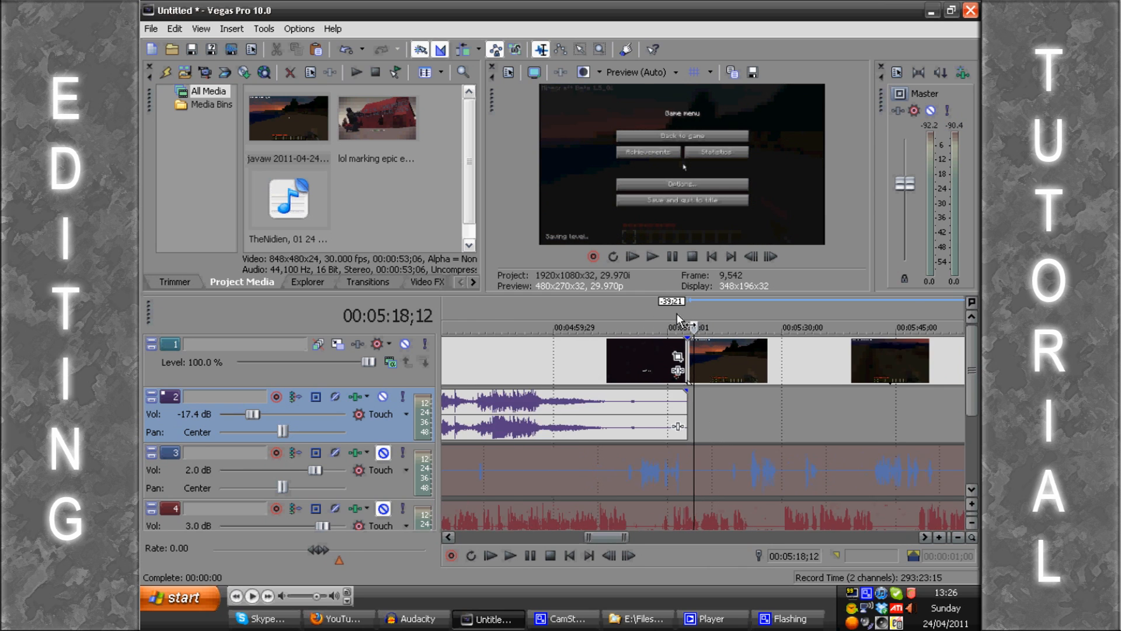
scroll(678, 313, up, 4)
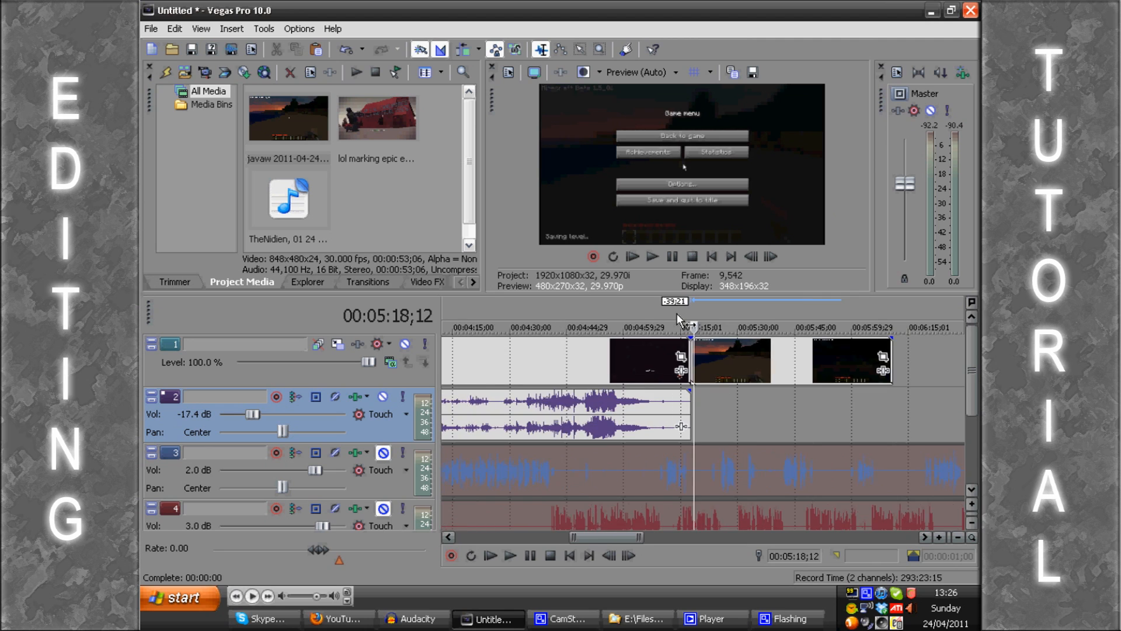
scroll(678, 315, down, 2)
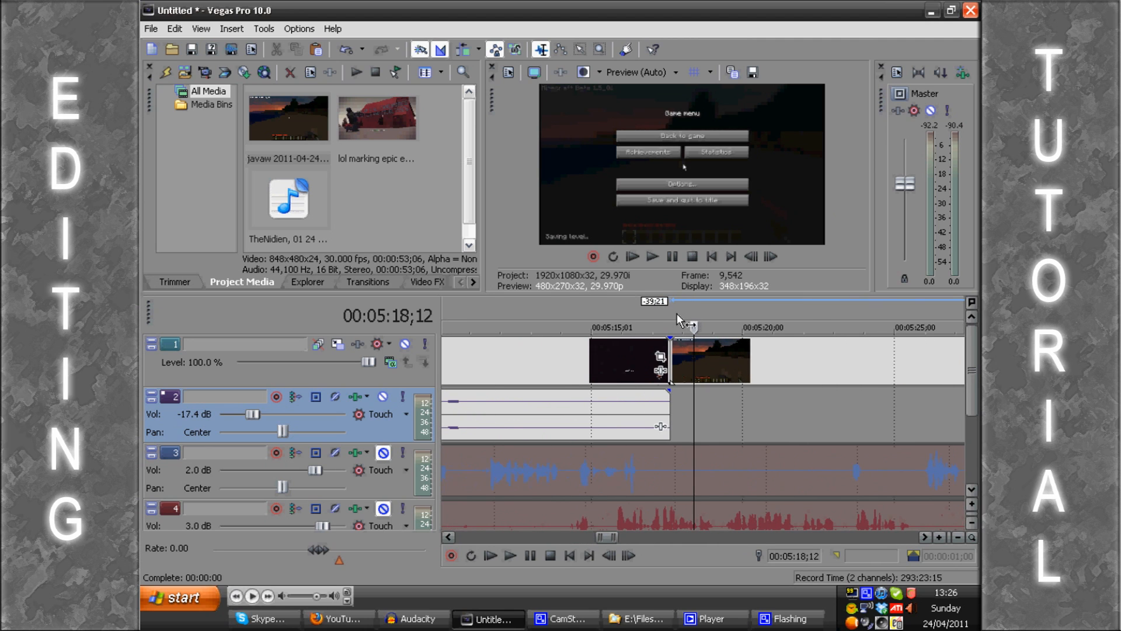
scroll(694, 328, down, 1)
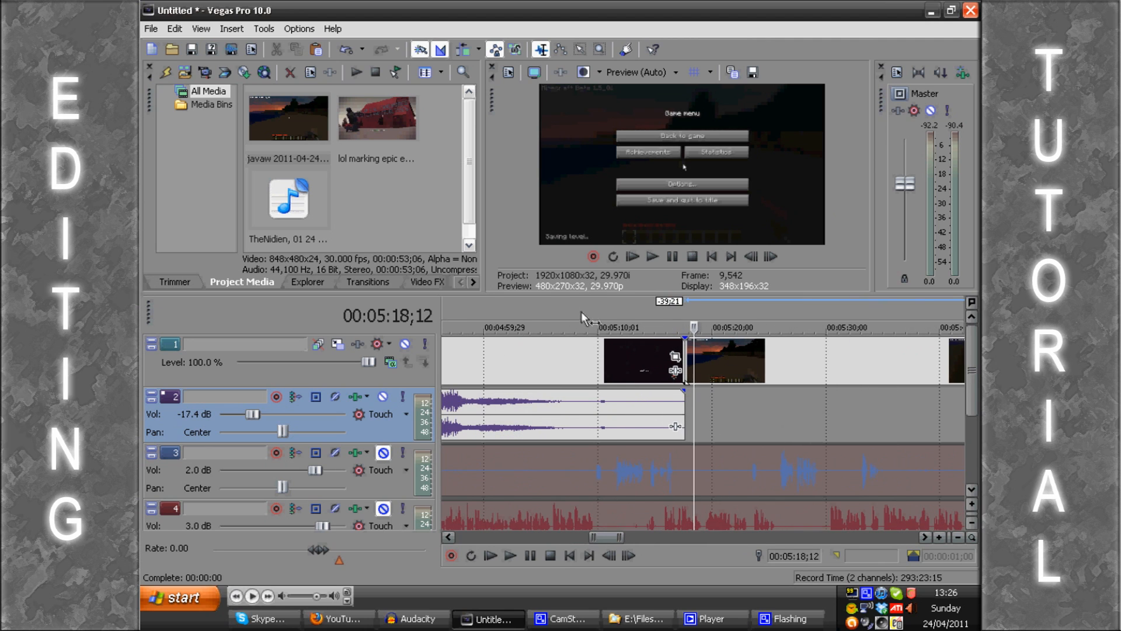
scroll(685, 312, up, 2)
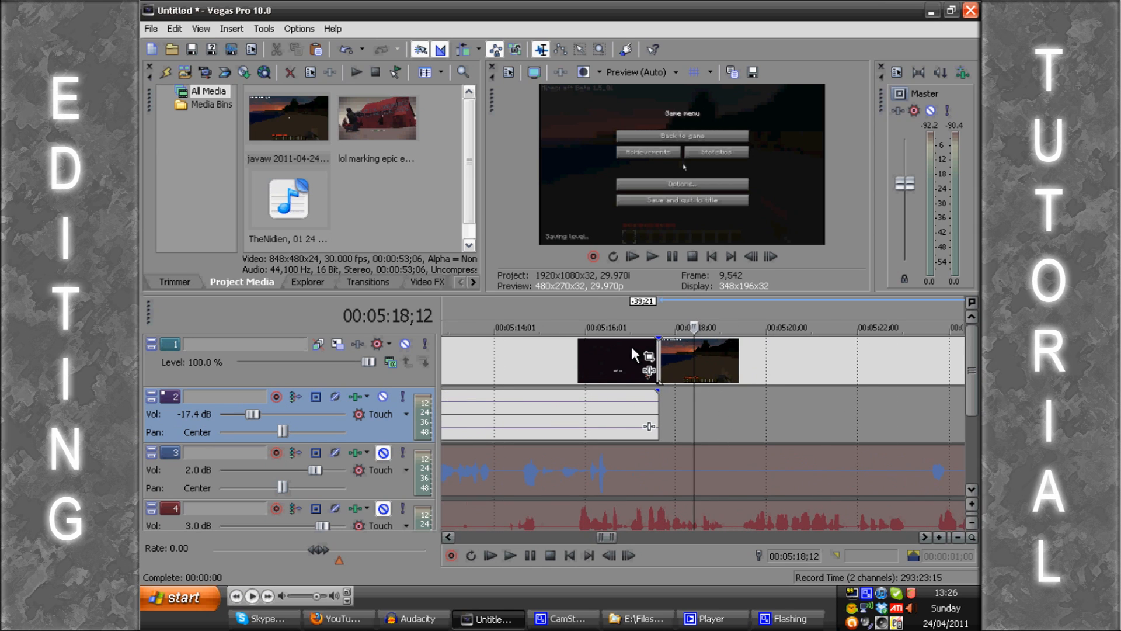
Step: Add a fade-out to the end of the gameplay clip on track 1 and preview it
click(630, 343)
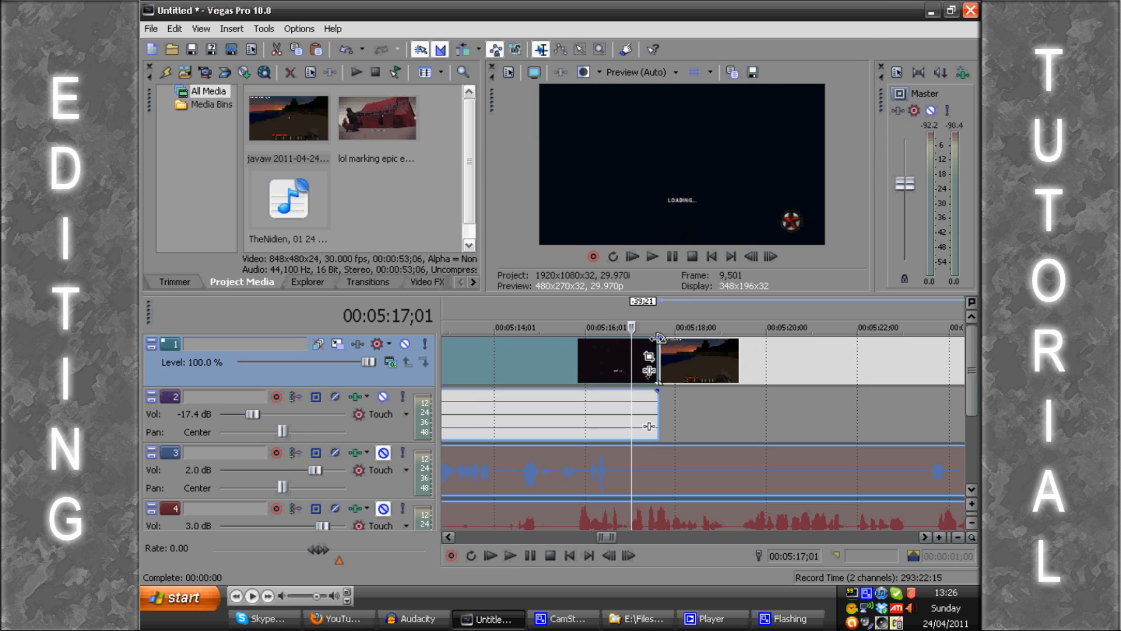
click(658, 338)
scroll(658, 338, up, 1)
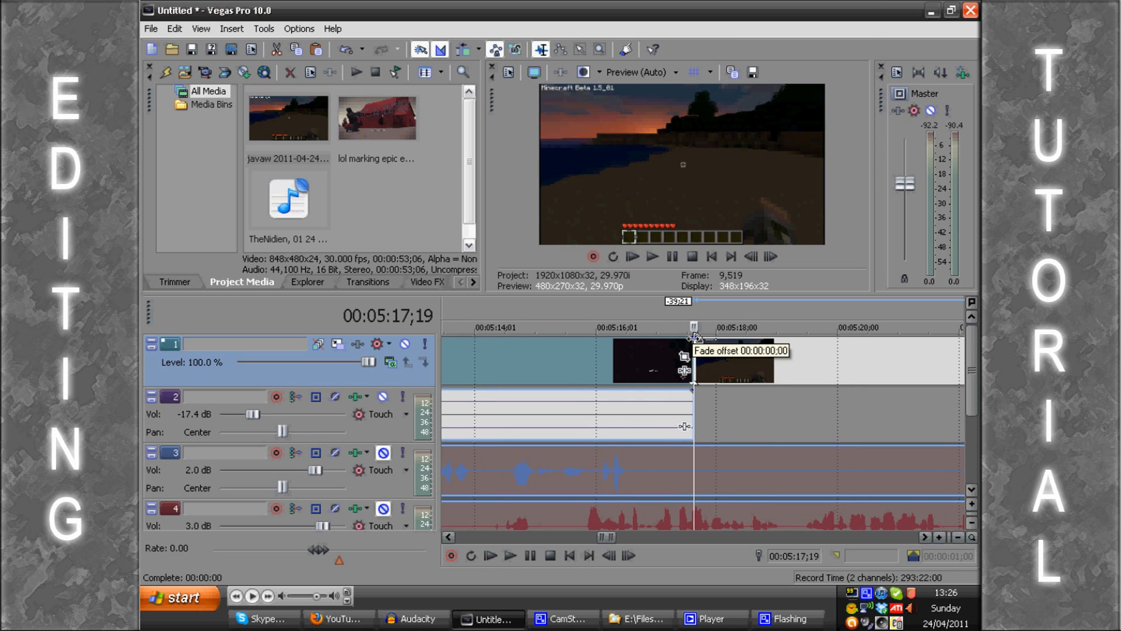
drag(693, 338, 552, 336)
click(551, 306)
key(space)
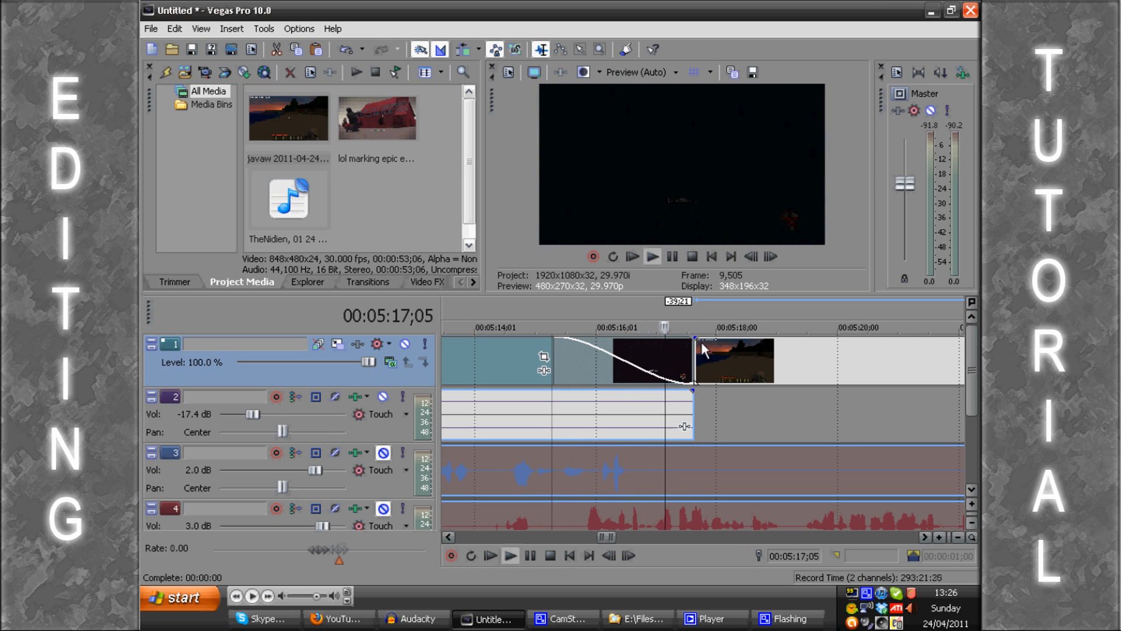
Step: Add a fade-in to the start of the Minecraft clip and play across both fades
drag(696, 338, 803, 337)
key(space)
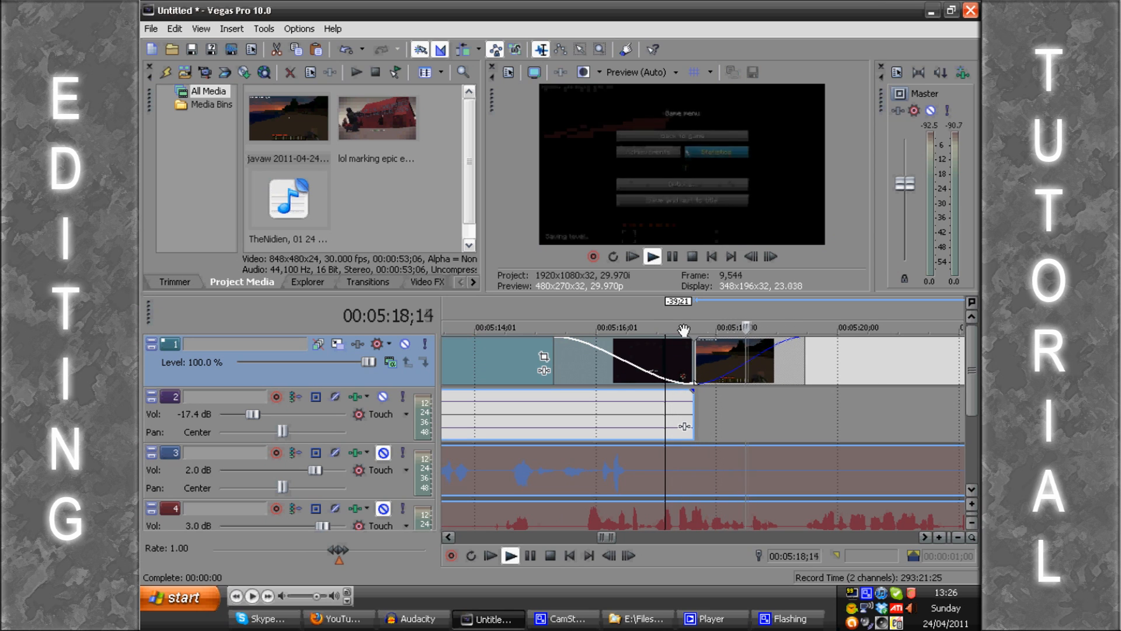
key(space)
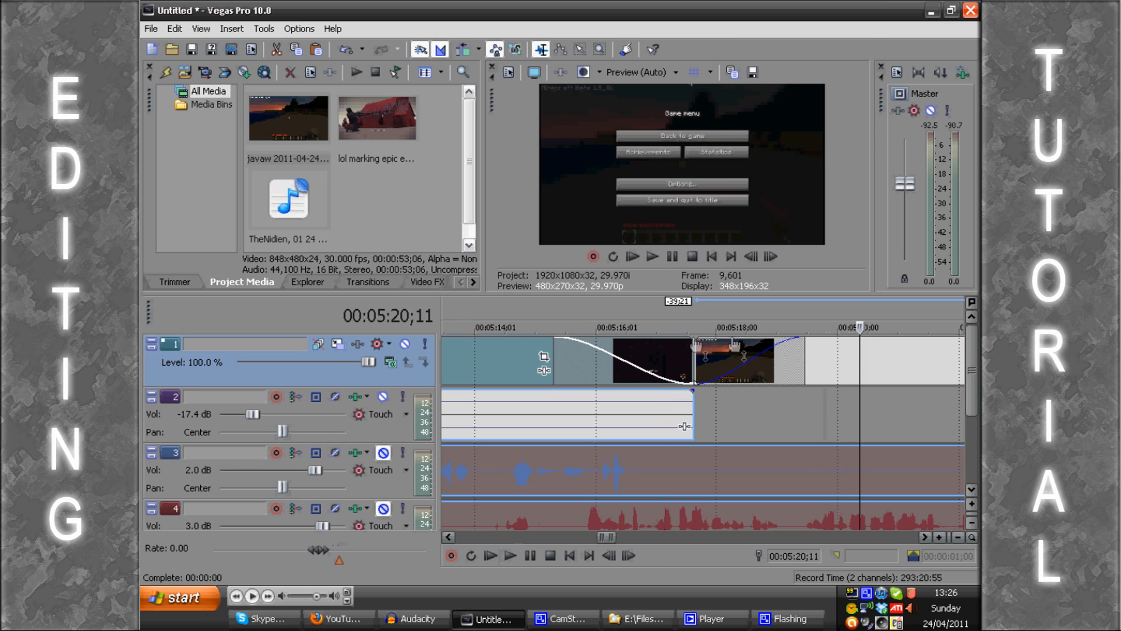
Step: Remove the fade-in from the Minecraft clip and the fade-out from the gameplay clip
drag(803, 339, 695, 340)
drag(555, 338, 738, 329)
click(765, 354)
Step: Overlap the start of the Minecraft clip with the gameplay clip's end for a crossfade of about 0;11 and preview it
scroll(765, 354, down, 4)
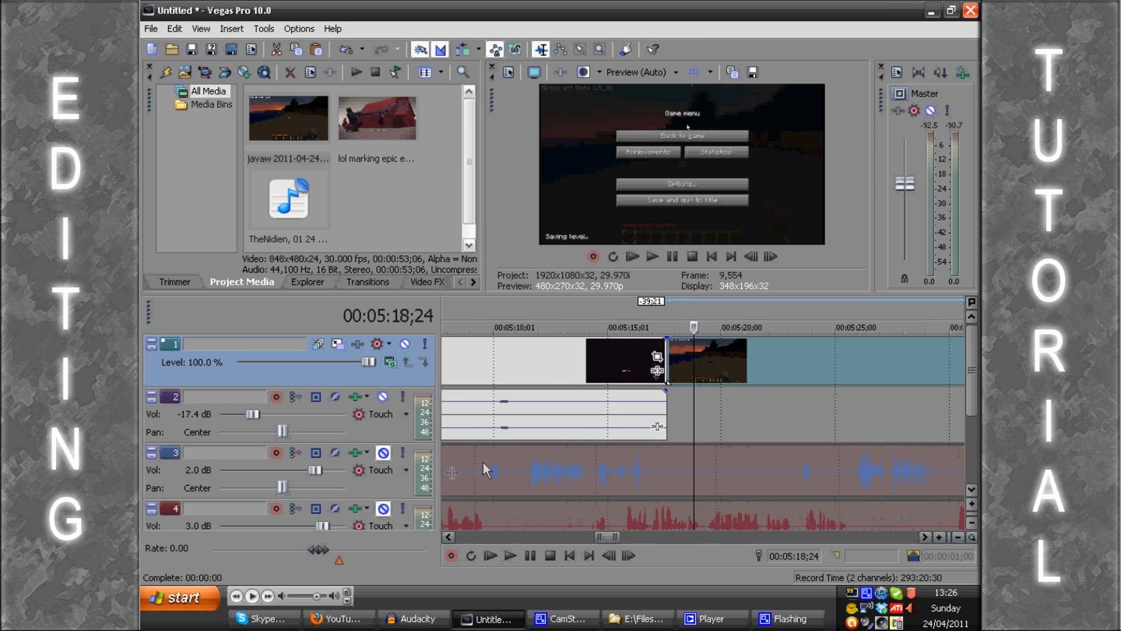
scroll(750, 366, up, 3)
drag(756, 364, 733, 366)
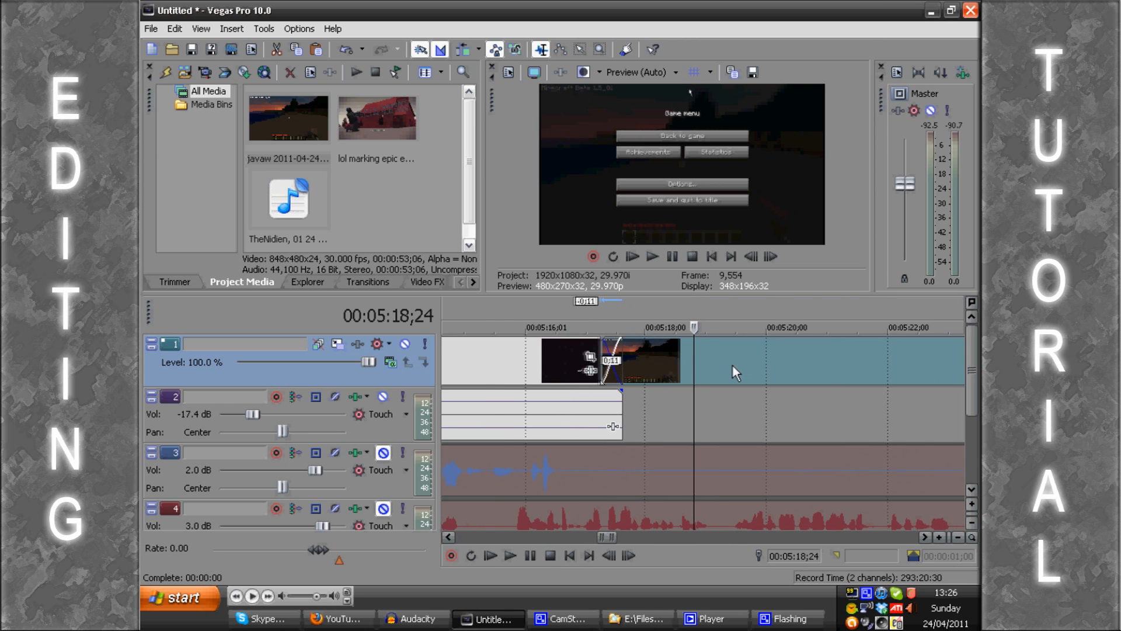
click(601, 305)
scroll(601, 305, up, 3)
key(space)
Step: Move the Minecraft clip further over the gameplay clip for a crossfade of about 2;04 and play through it
drag(845, 361, 734, 363)
drag(823, 361, 757, 359)
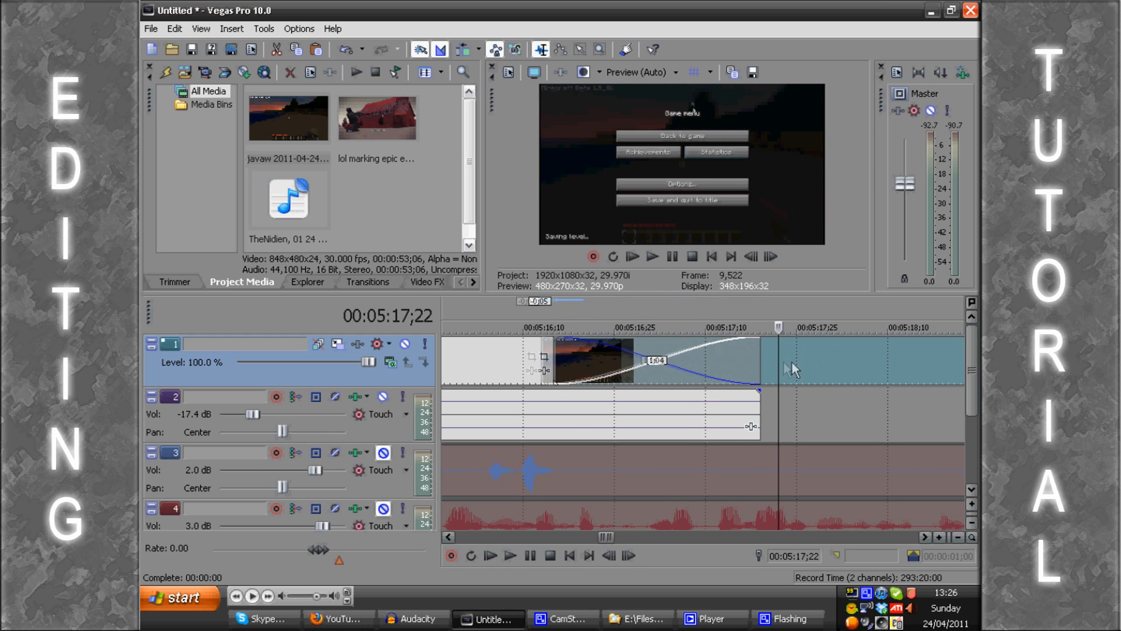
scroll(796, 363, down, 3)
click(565, 313)
key(space)
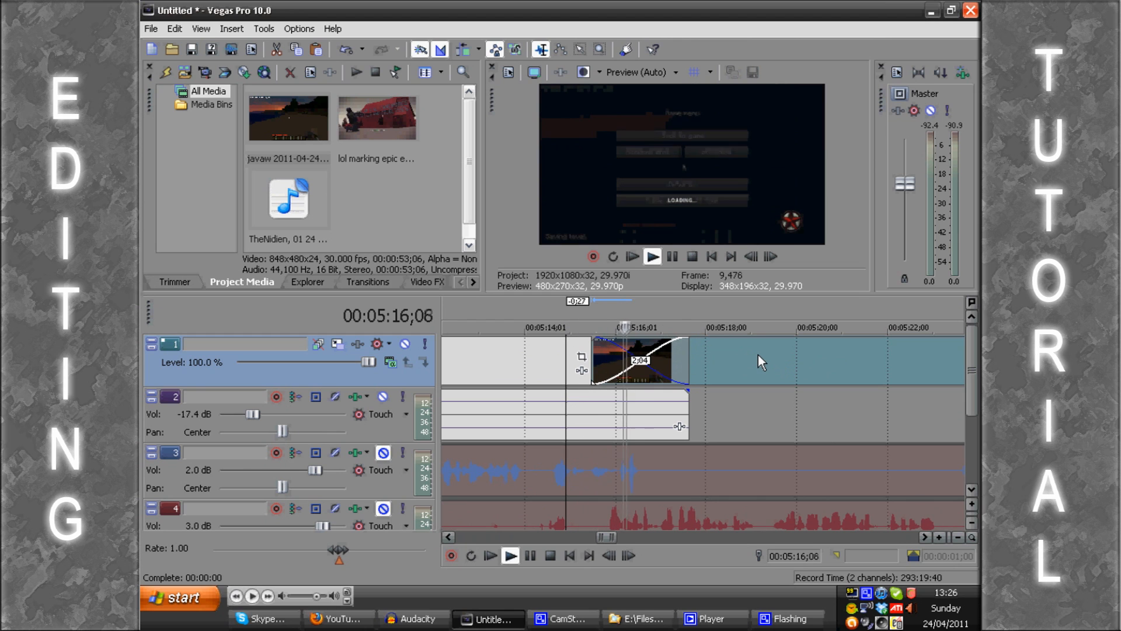
scroll(758, 353, down, 3)
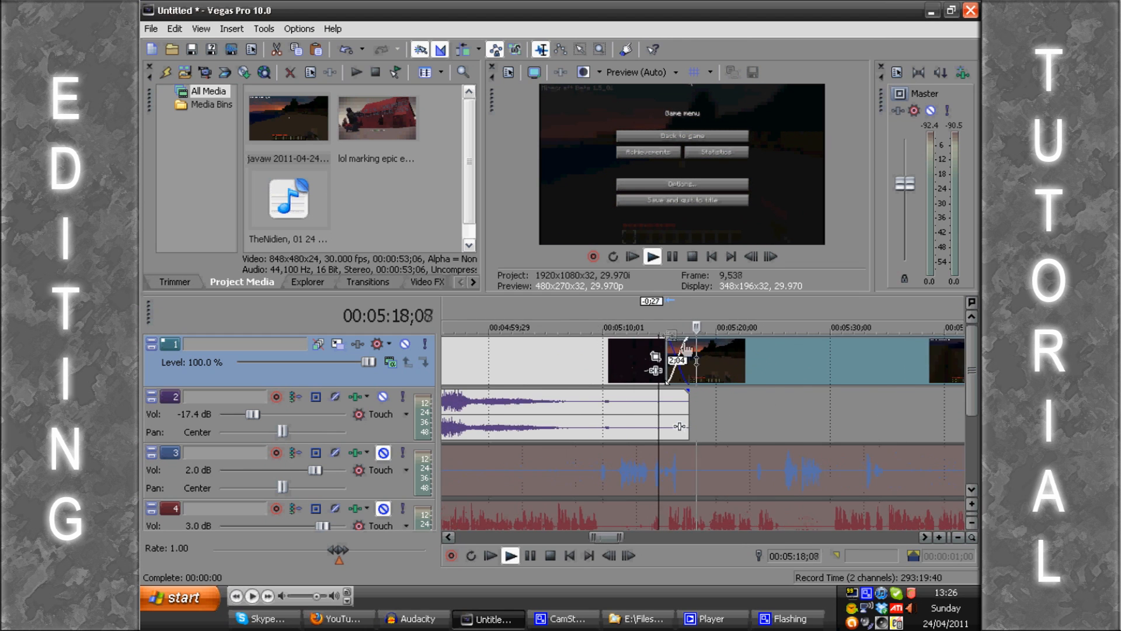
scroll(779, 376, down, 2)
scroll(779, 376, up, 1)
Step: Stop playback and delete the Minecraft clip from track 1
key(Return)
key(space)
key(Delete)
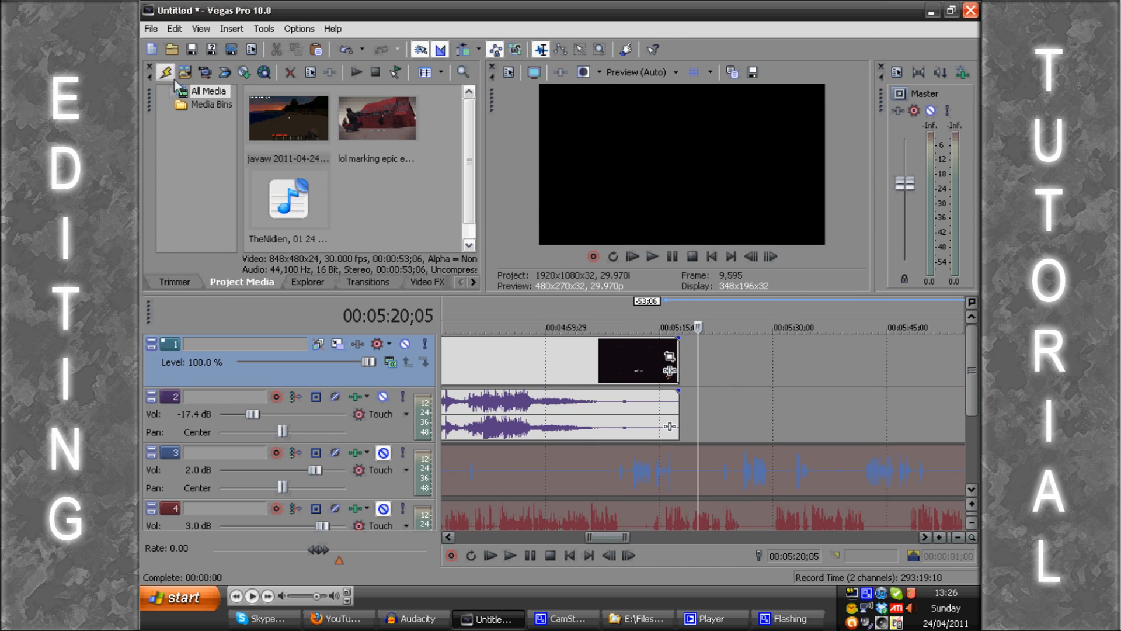
Step: Import alright game some bs.M2TS from the Black Ops Gameplay folder and place it on track 1 after the gameplay clip, leaving a gap
click(166, 72)
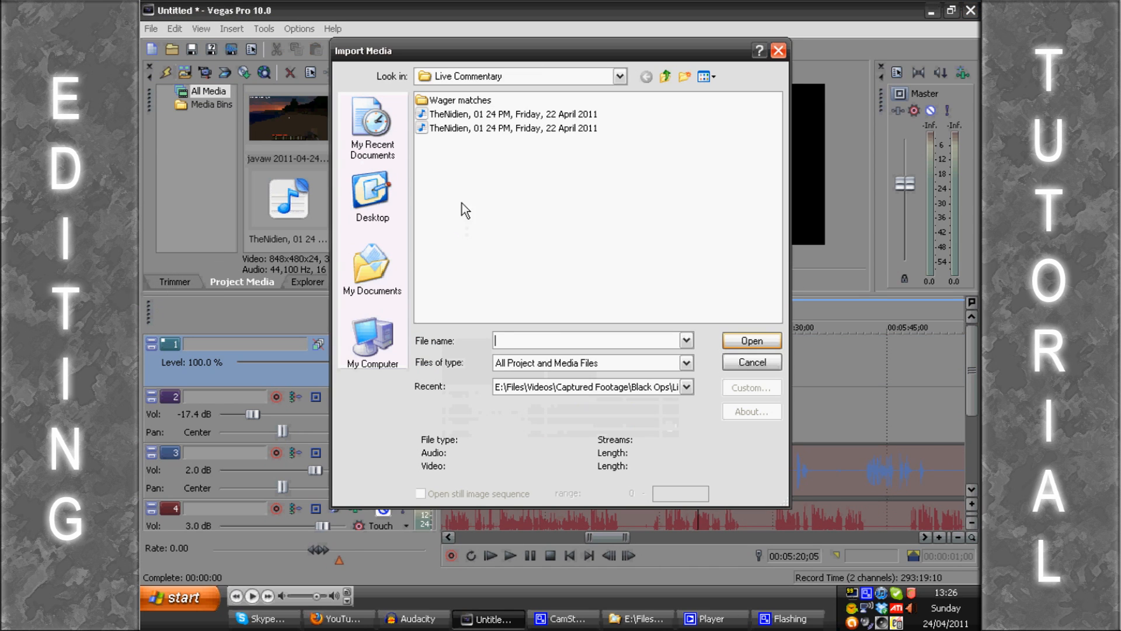
click(666, 77)
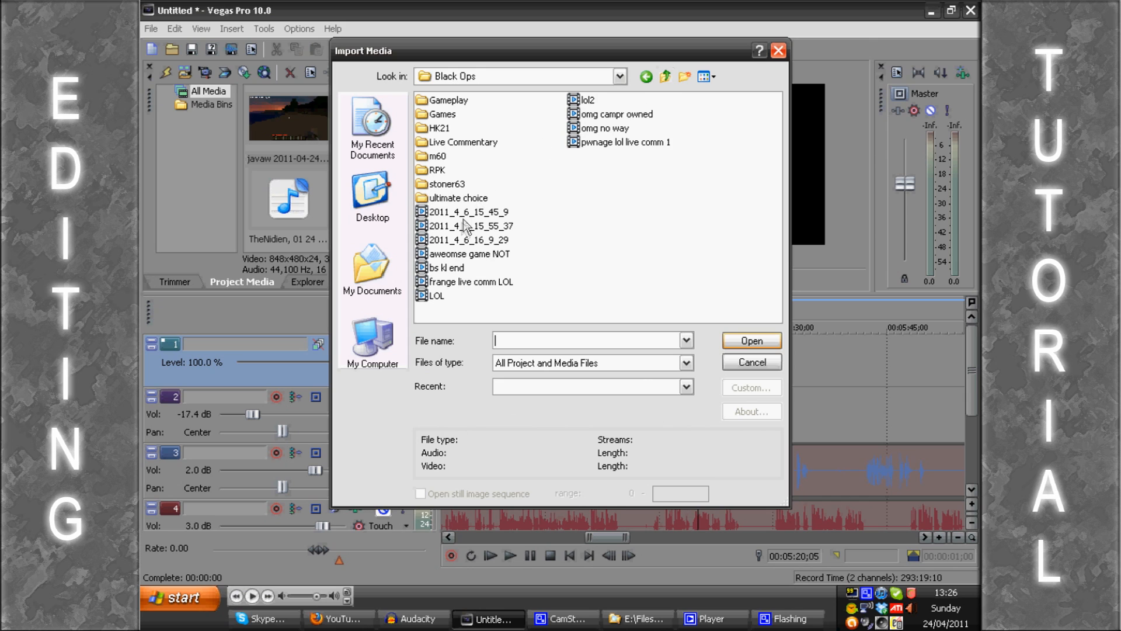
click(454, 256)
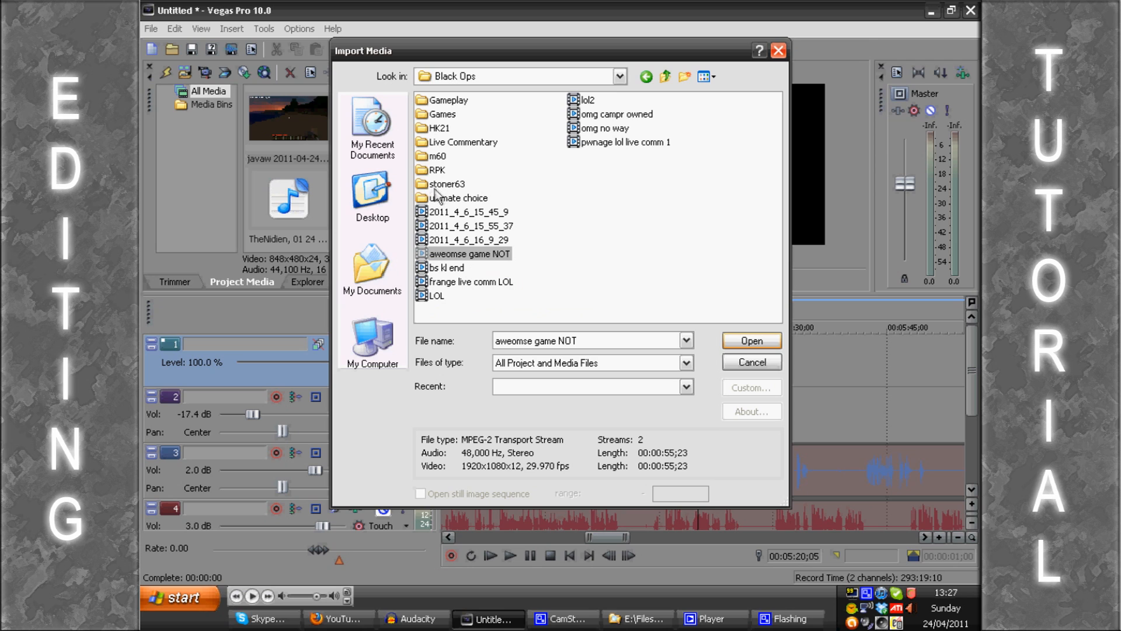
double_click(447, 101)
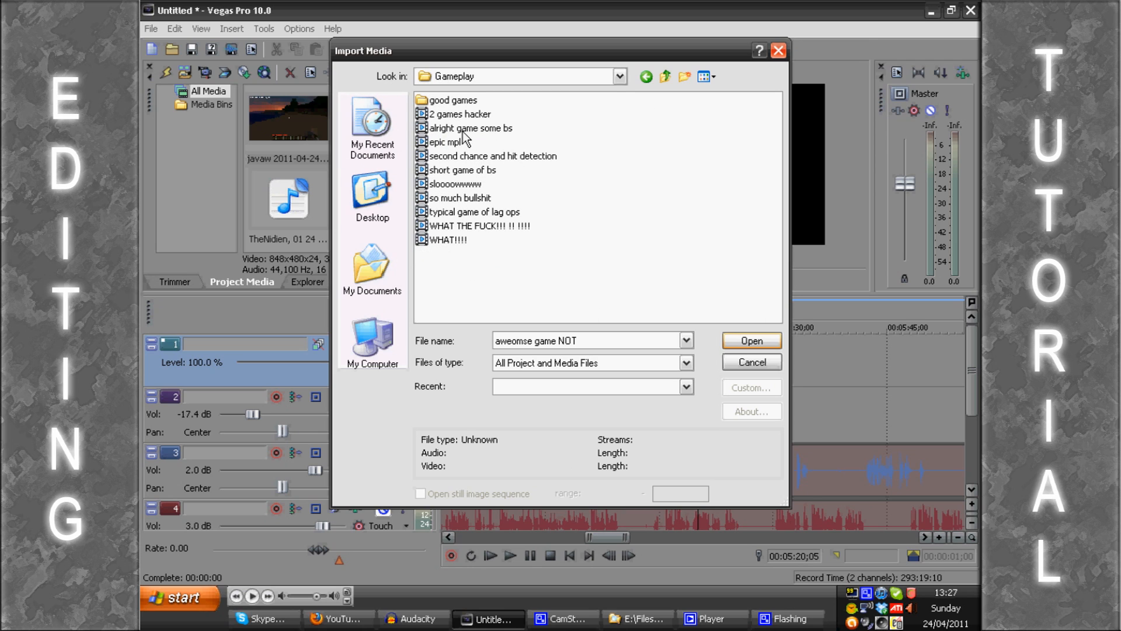
double_click(463, 131)
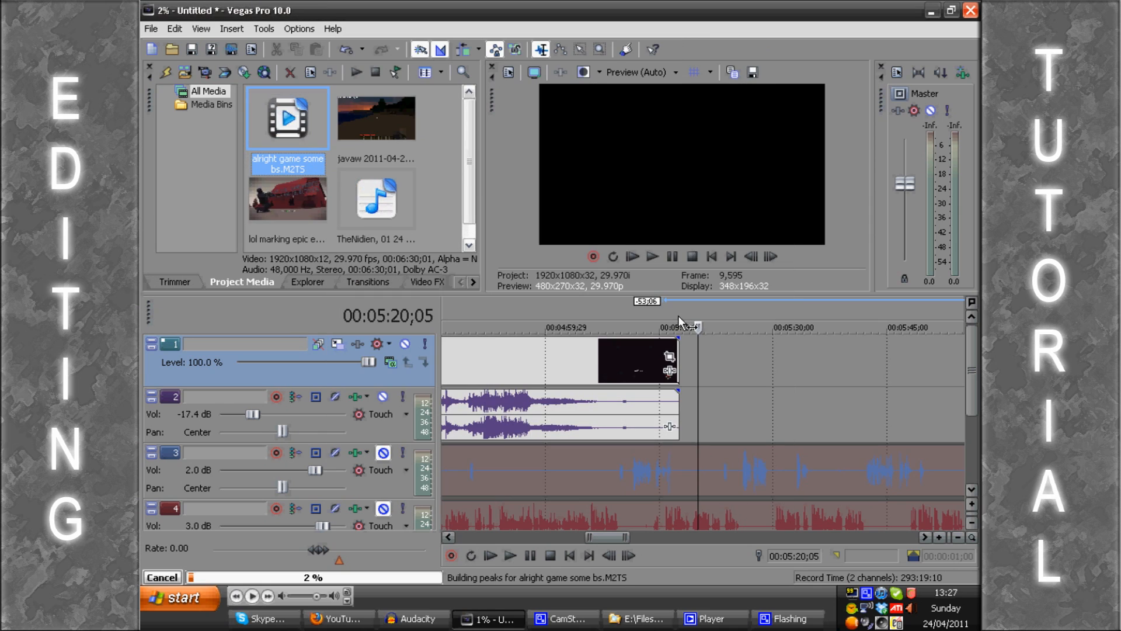
drag(660, 361, 727, 375)
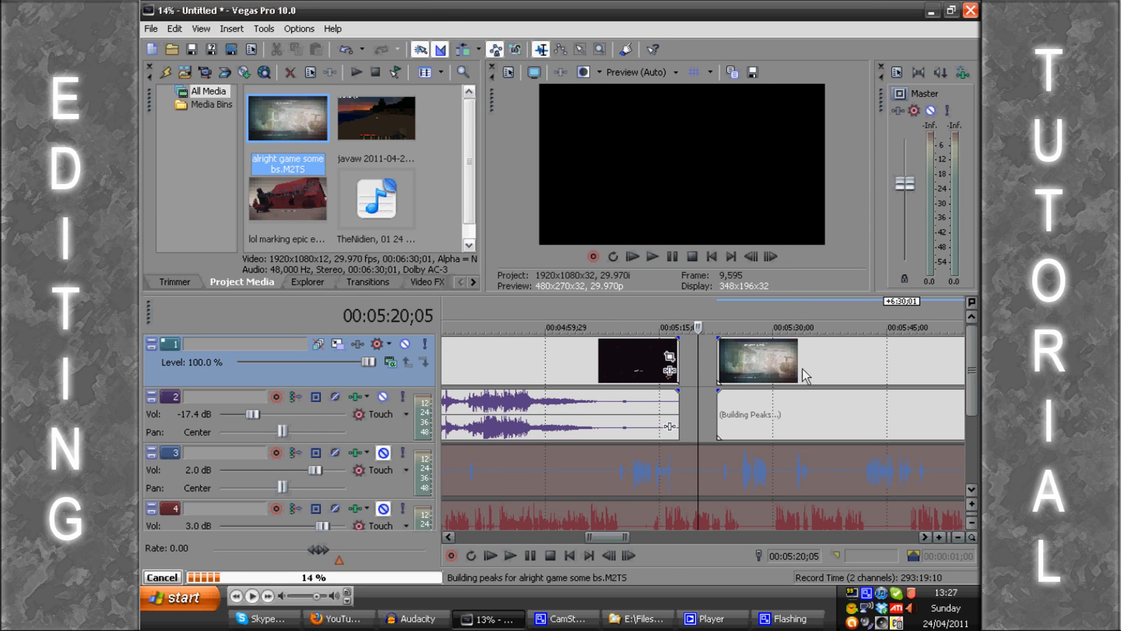
Step: Try splitting the gameplay clip at 00:05:08;07, cancel the imported clip's peak building, and undo the split
click(608, 360)
key(s)
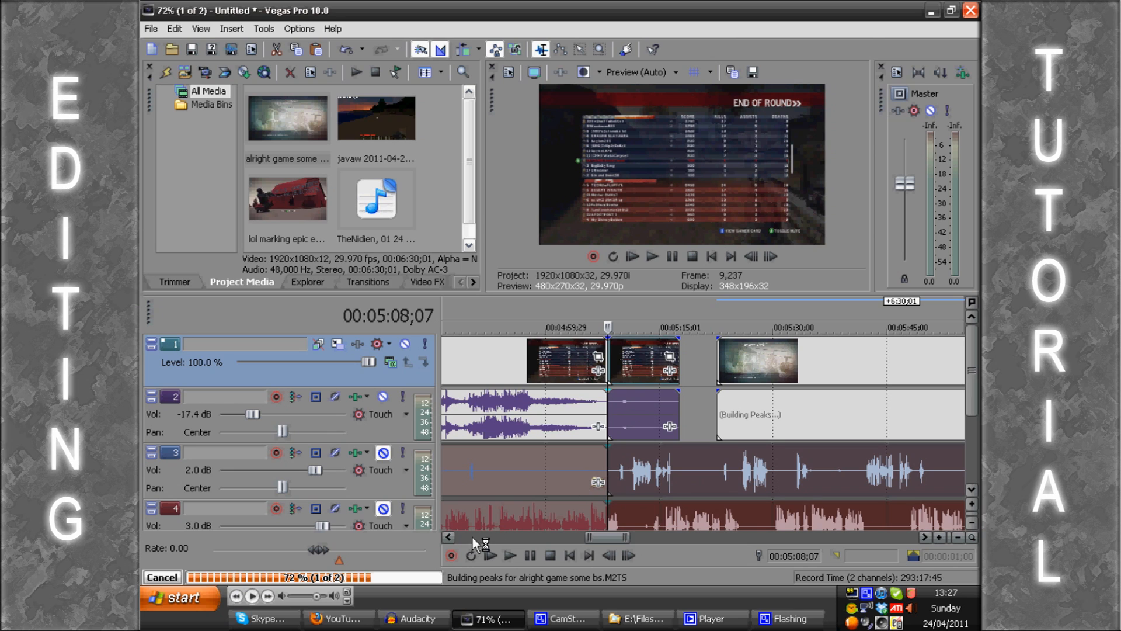
click(167, 577)
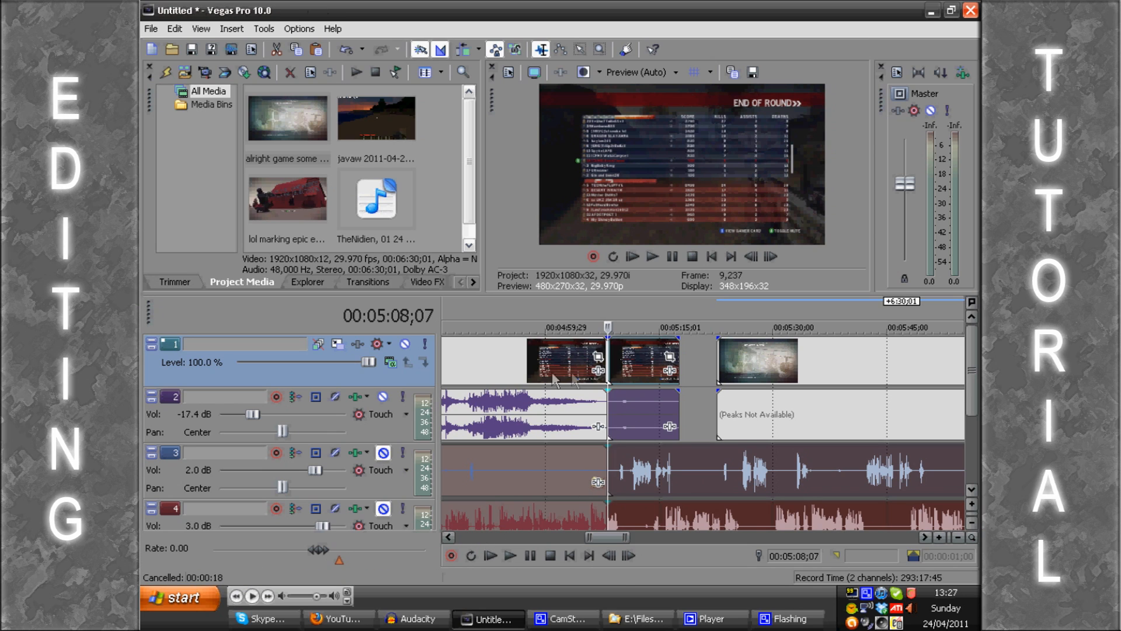
key(ctrl+z)
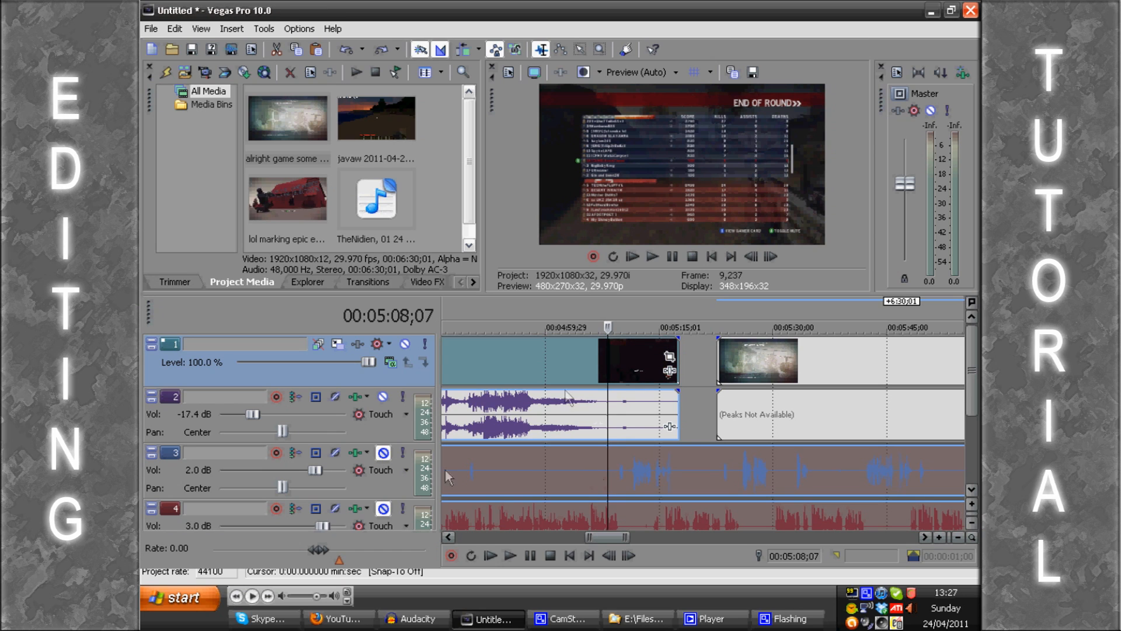
Step: Try splitting the gameplay clip at 00:05:07;28 and undo the split
click(605, 361)
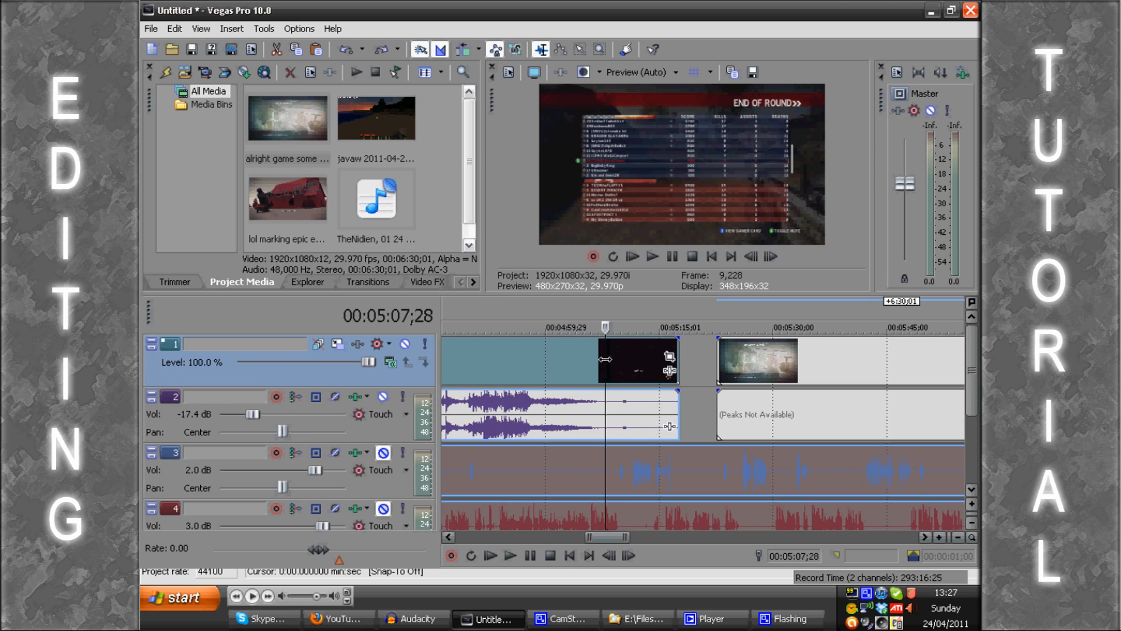
key(s)
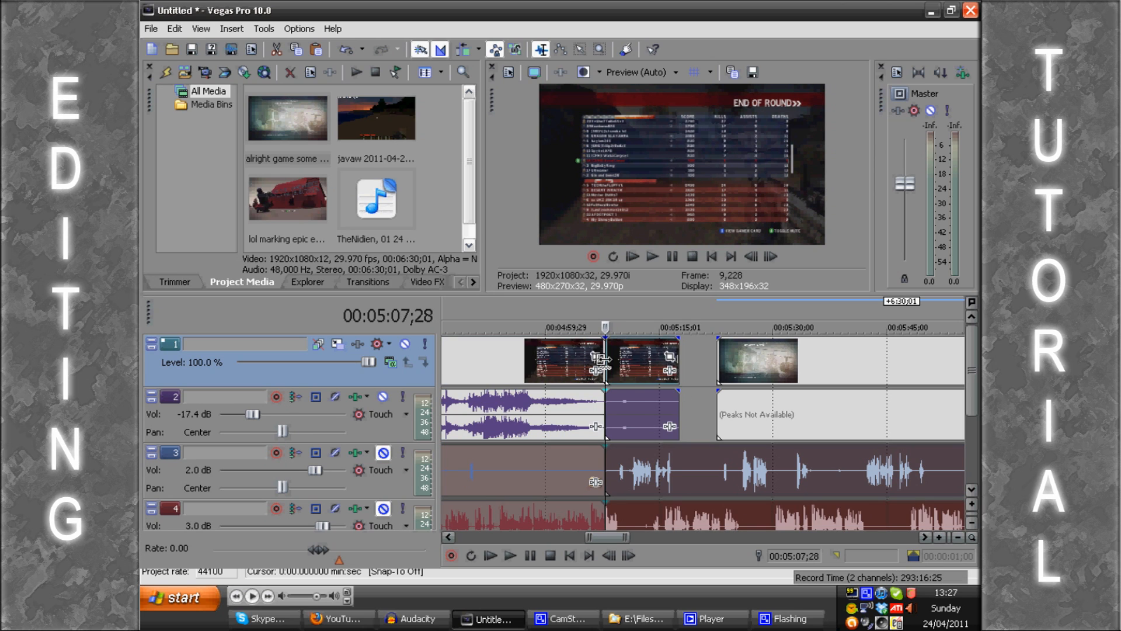
key(ctrl+z)
Step: Unmute audio tracks 3 and 4
click(614, 363)
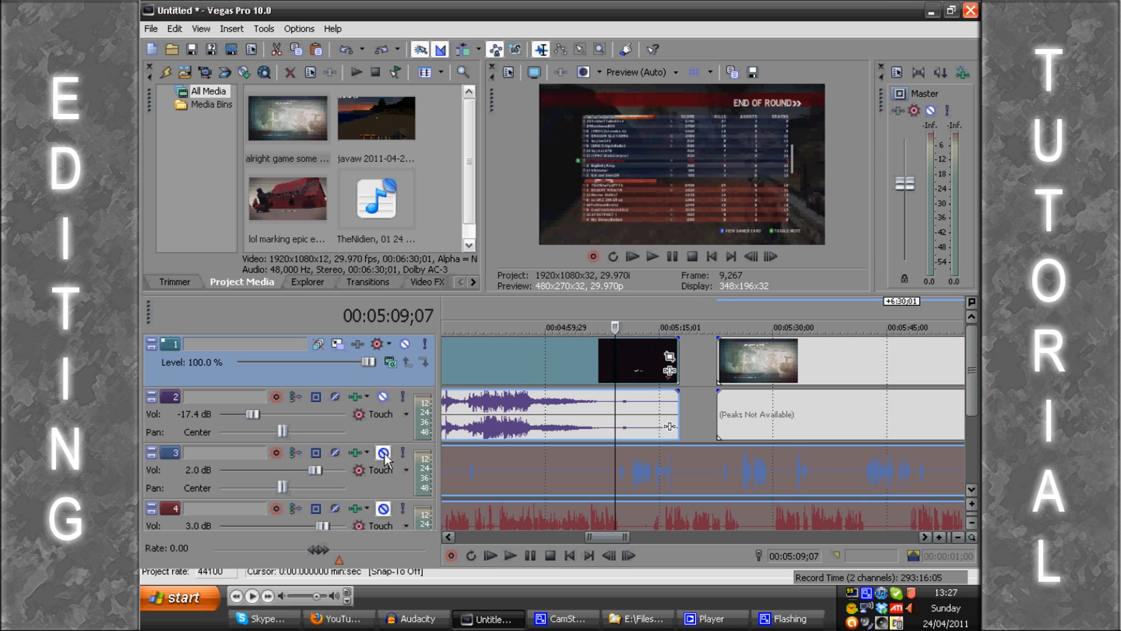
click(383, 454)
click(383, 509)
Step: Try splitting the gameplay clip near its end at about 00:05:11;02 and undo the split
click(629, 353)
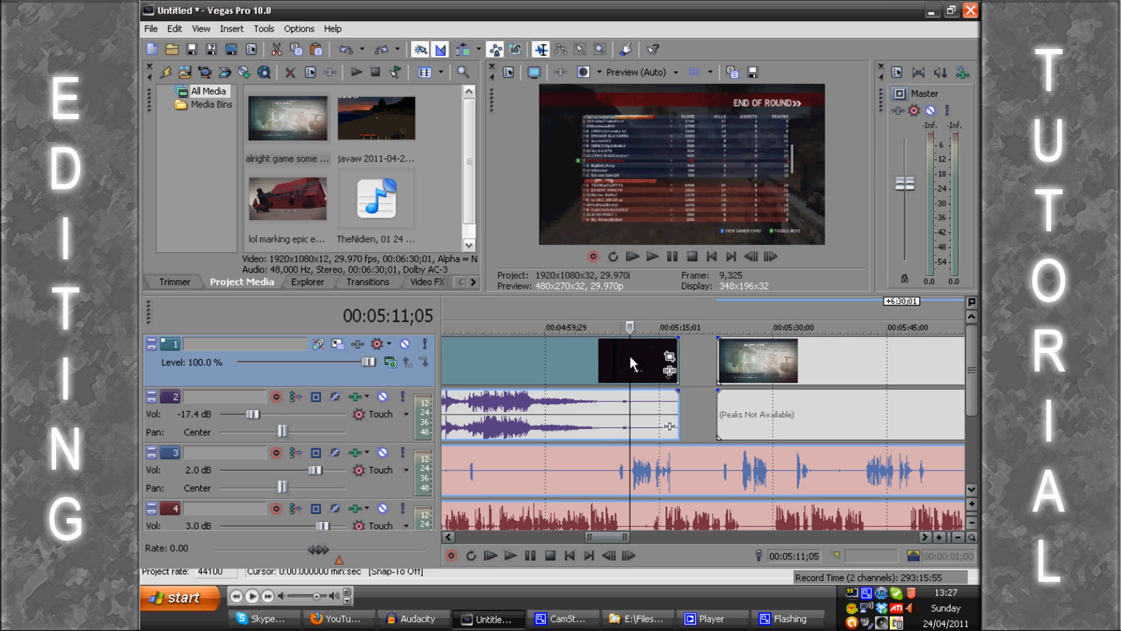
click(628, 353)
key(d)
key(d)
key(d)
key(d)
key(d)
key(d)
key(d)
key(s)
key(ctrl+z)
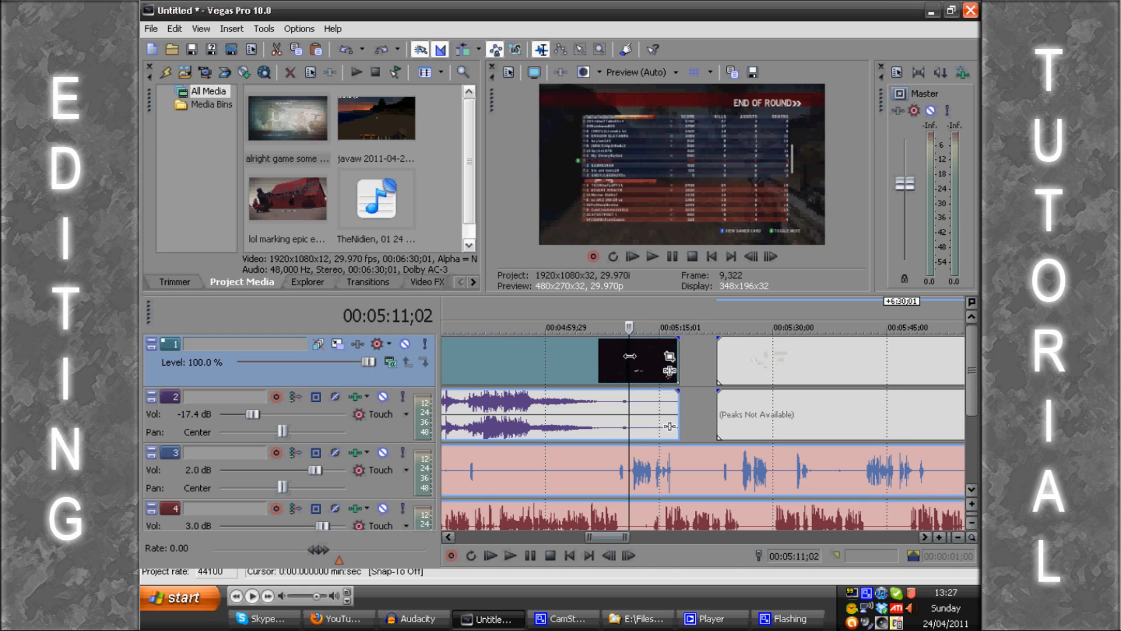
Step: Trim the gameplay clip's end to about 00:05:07 and preview the imported clip overlapping it with a crossfade of about 13;12
drag(678, 349, 598, 358)
drag(758, 366, 533, 377)
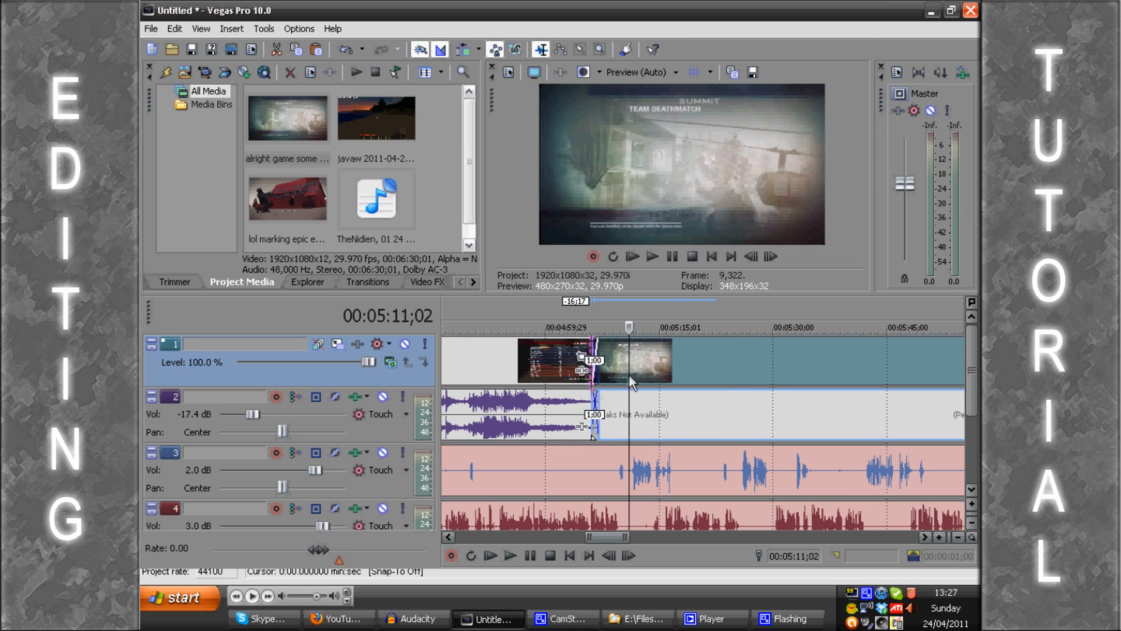
click(490, 326)
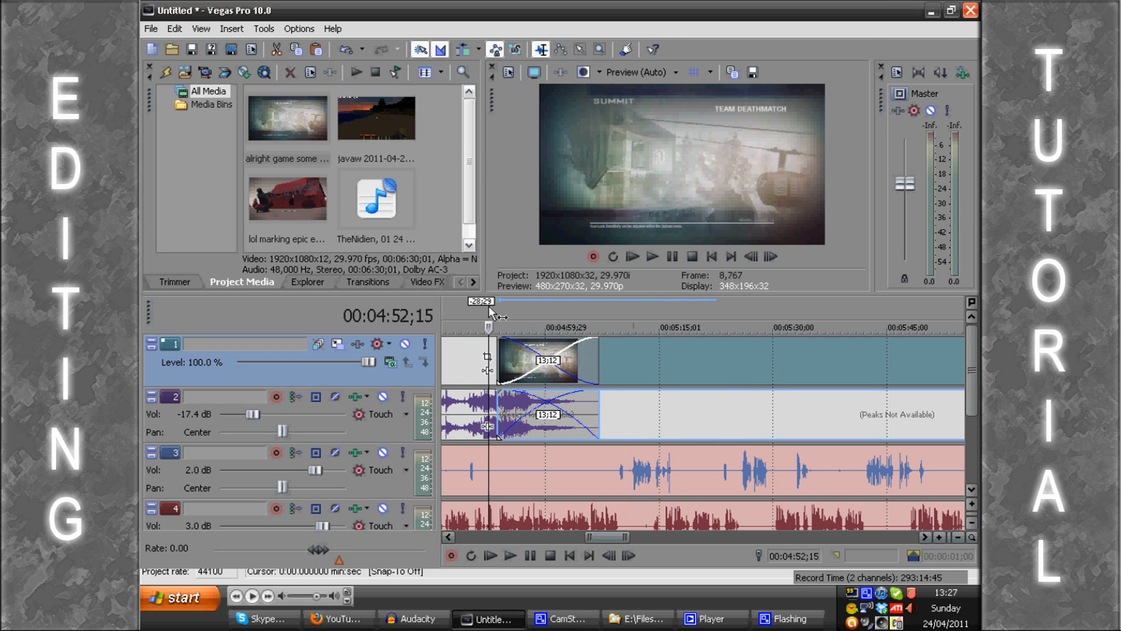
key(space)
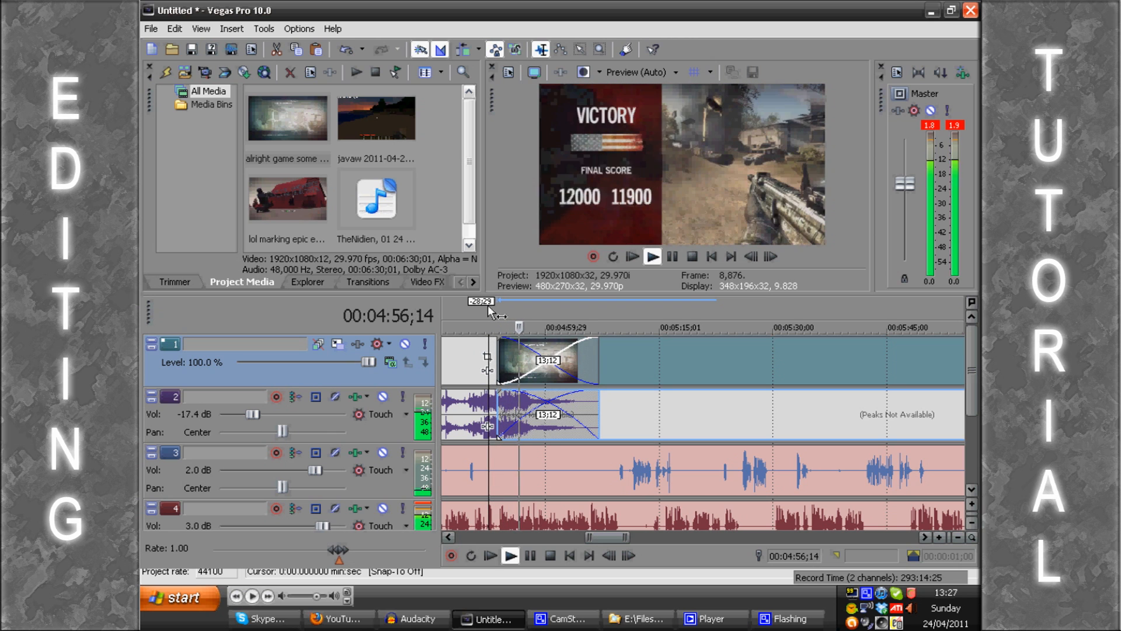
key(Return)
Step: Move the imported clip later to shorten the crossfade to about 10;05 and play through the transition
drag(656, 356, 681, 357)
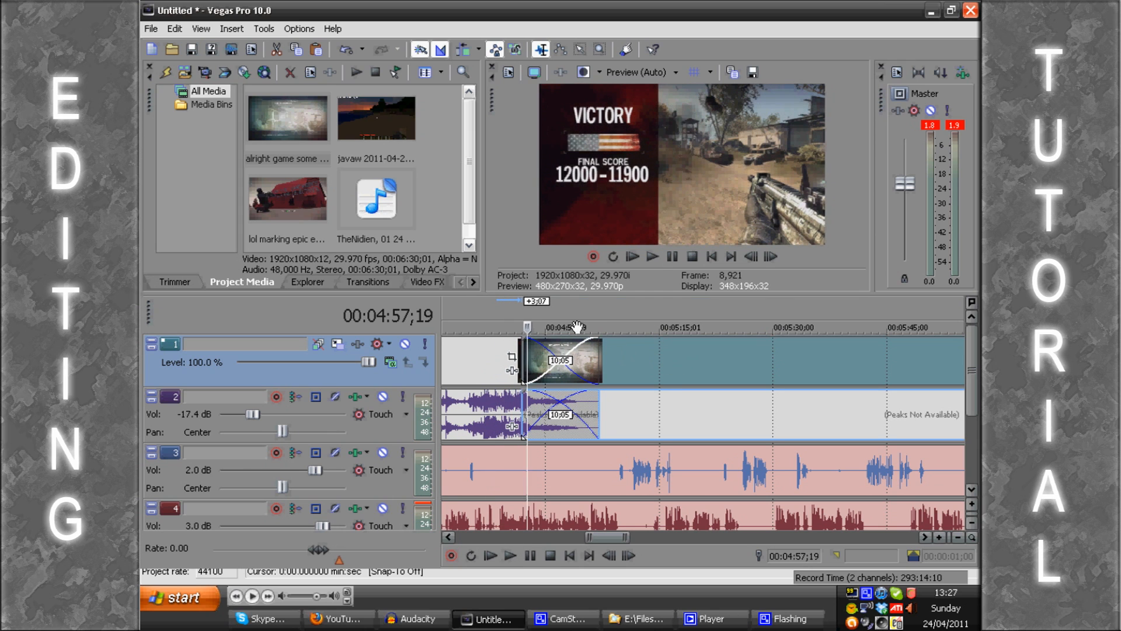
key(space)
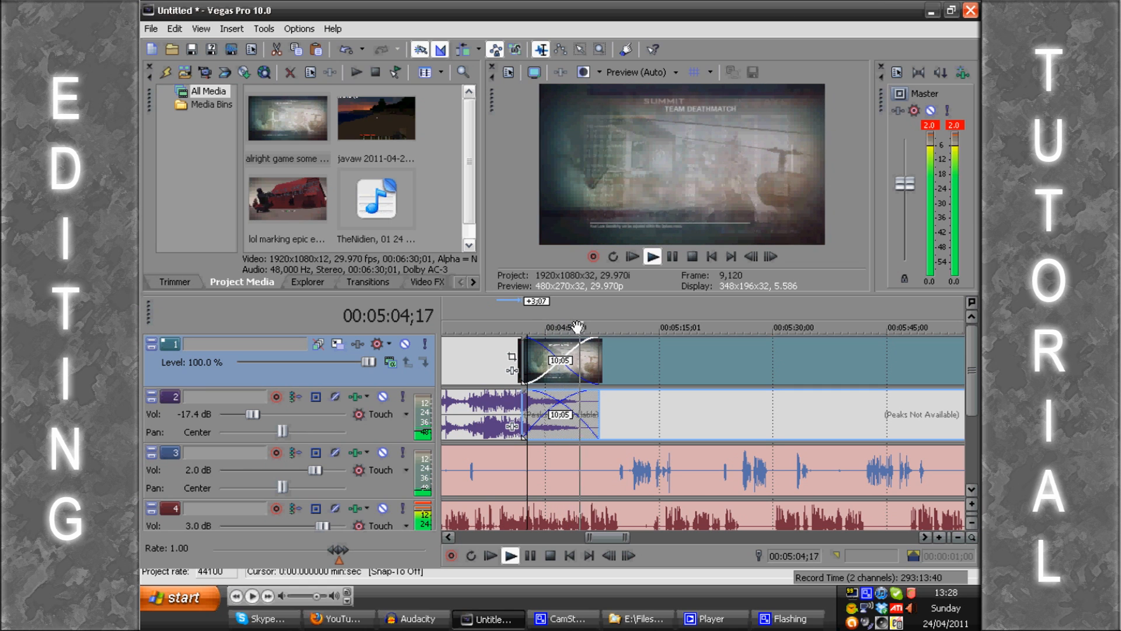
key(Return)
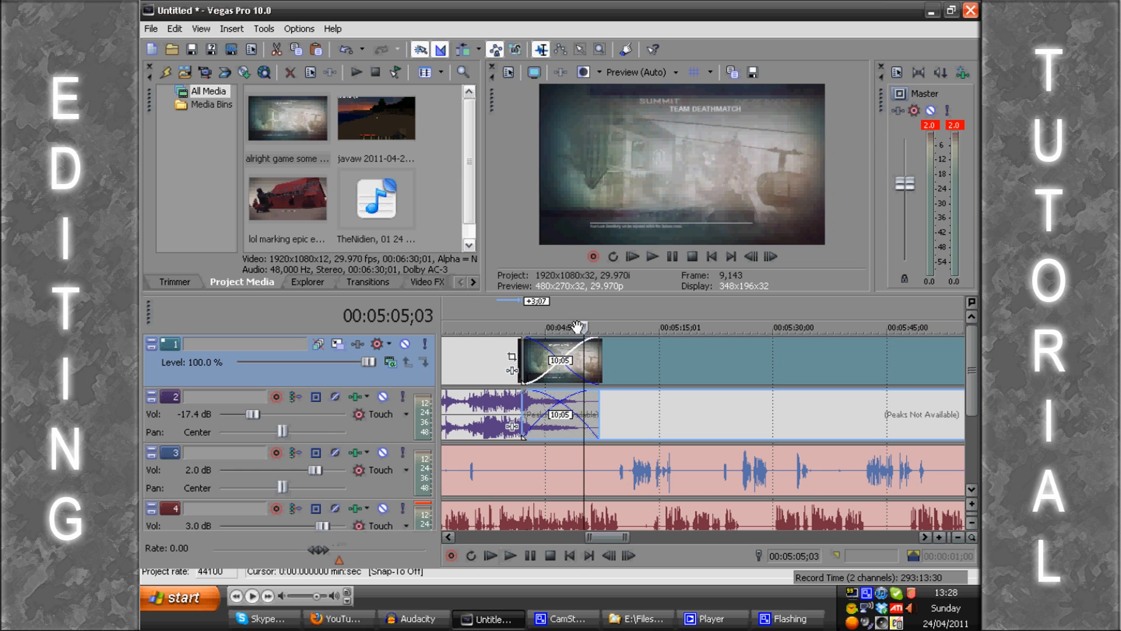
click(598, 318)
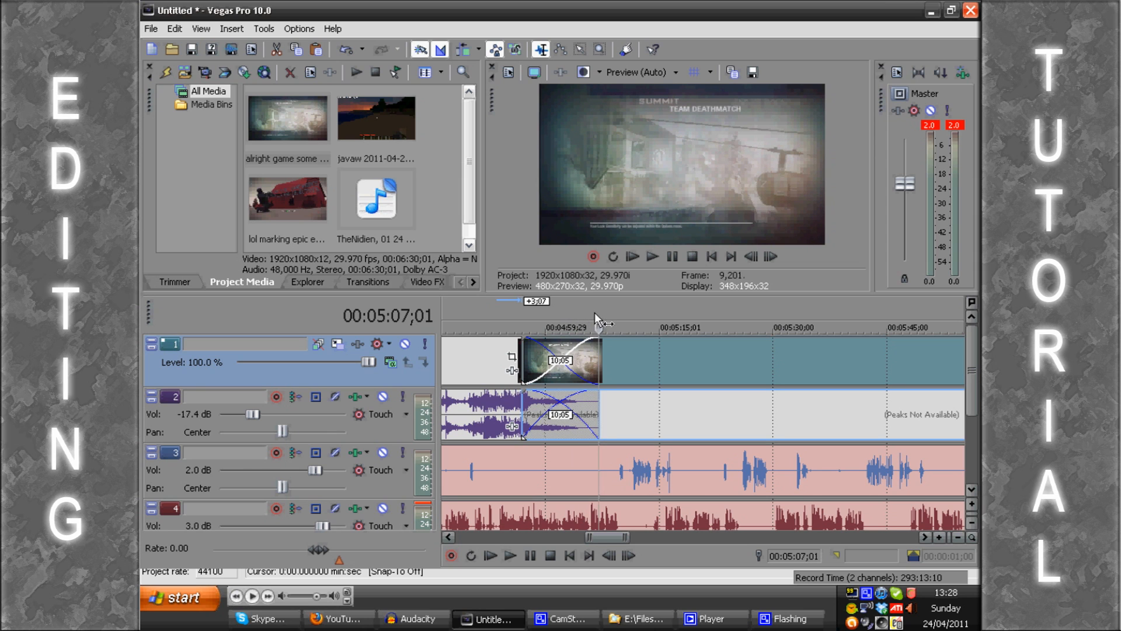
Step: Move the second gameplay clip later to remove its overlap with the first clip, and delete it from the timeline
scroll(639, 351, down, 10)
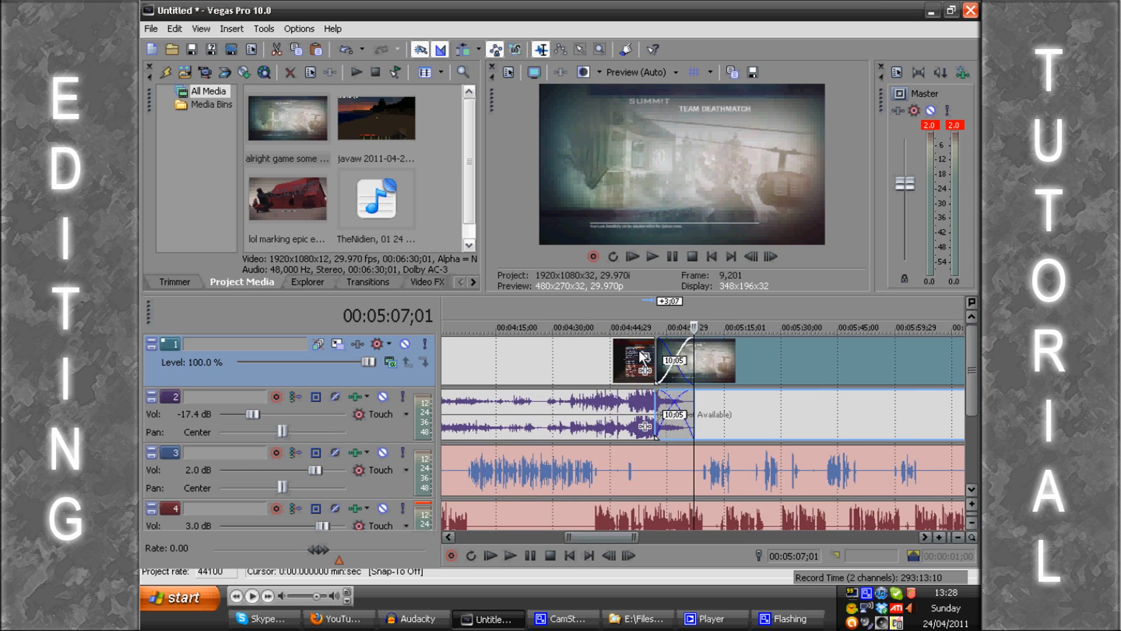
click(433, 620)
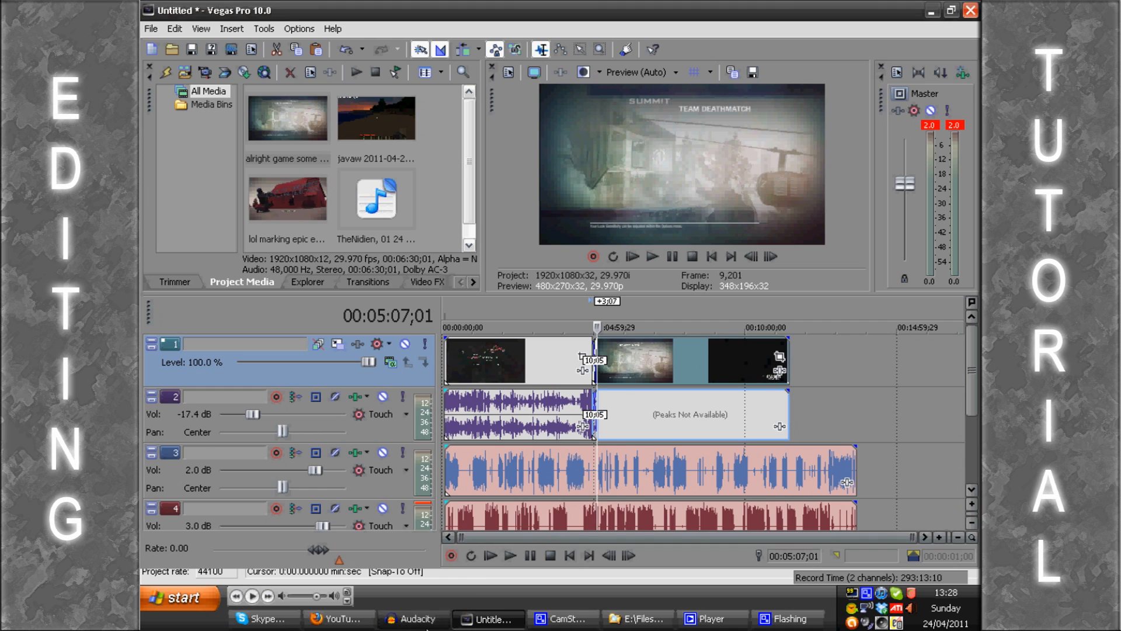
click(486, 619)
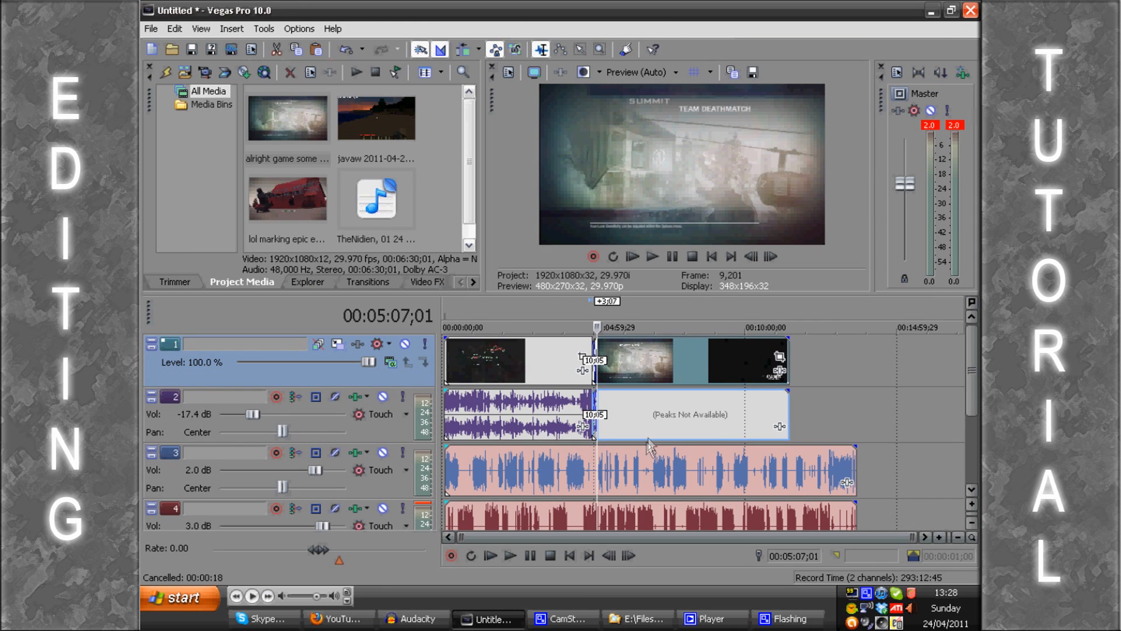
drag(643, 420, 657, 360)
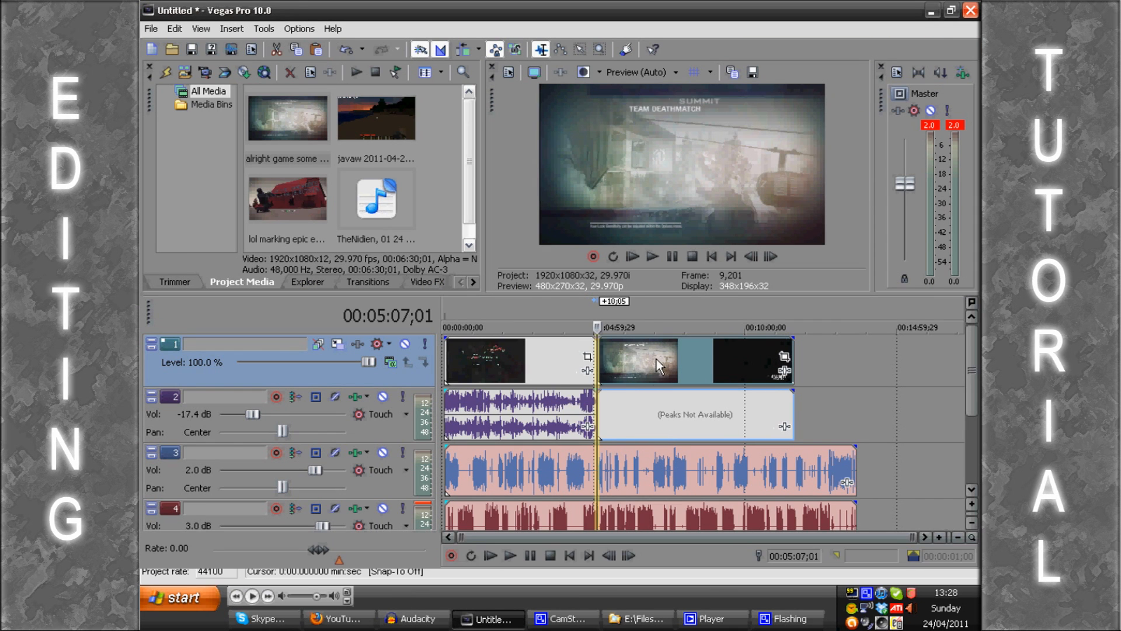
key(Delete)
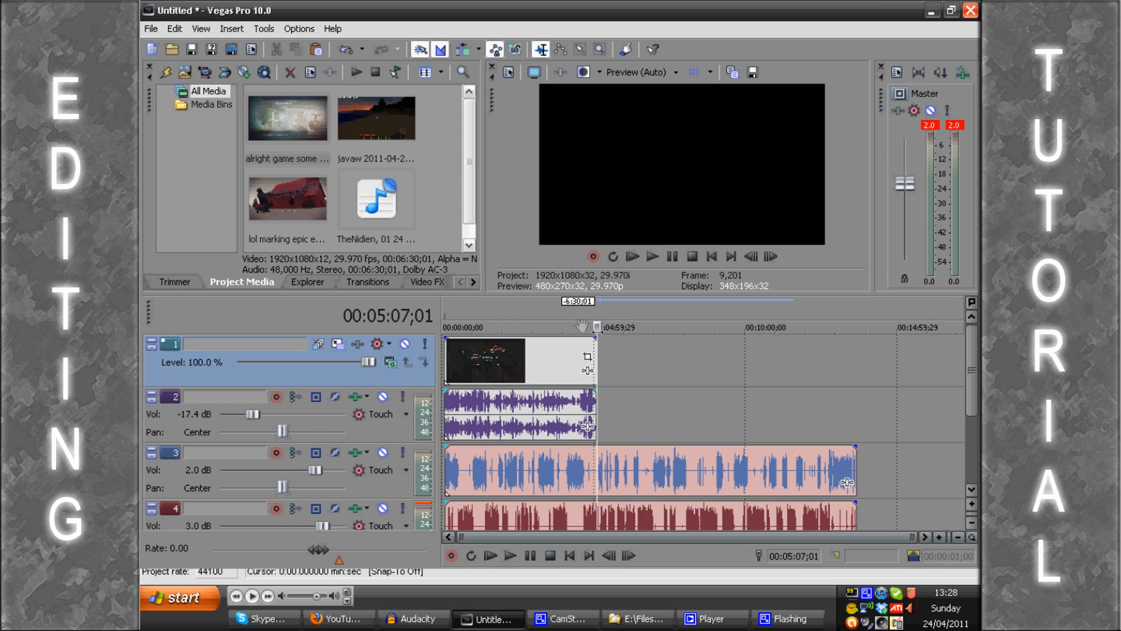
Step: Move the playhead to about 00:00:47;02, switch to Firefox and play the Random Gaming - Socom 4 YouTube video
click(466, 308)
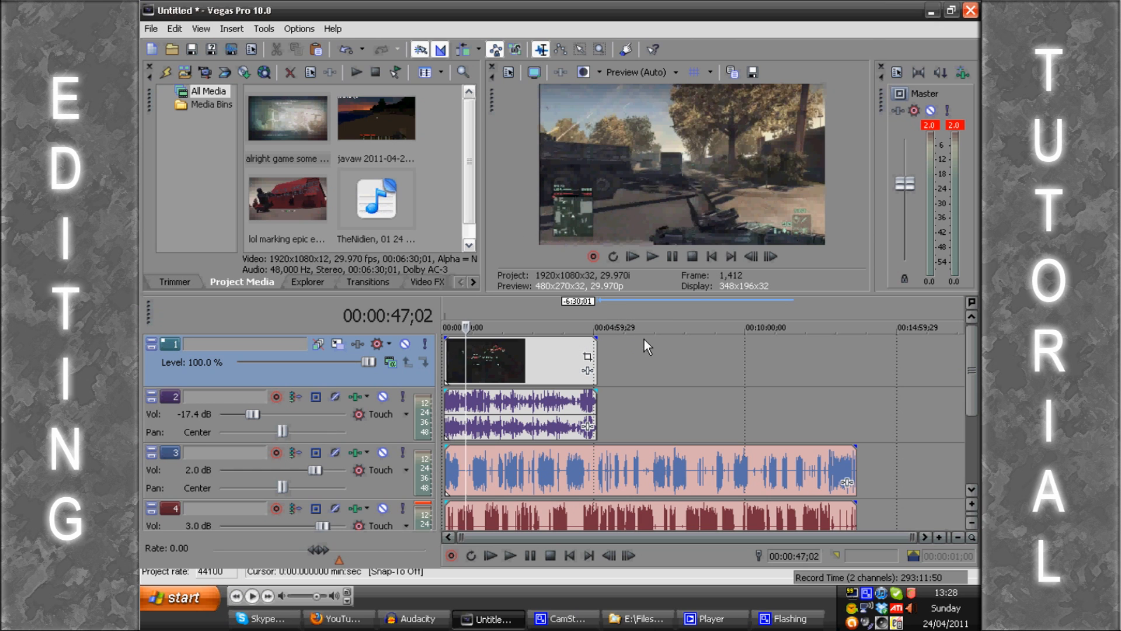
click(342, 618)
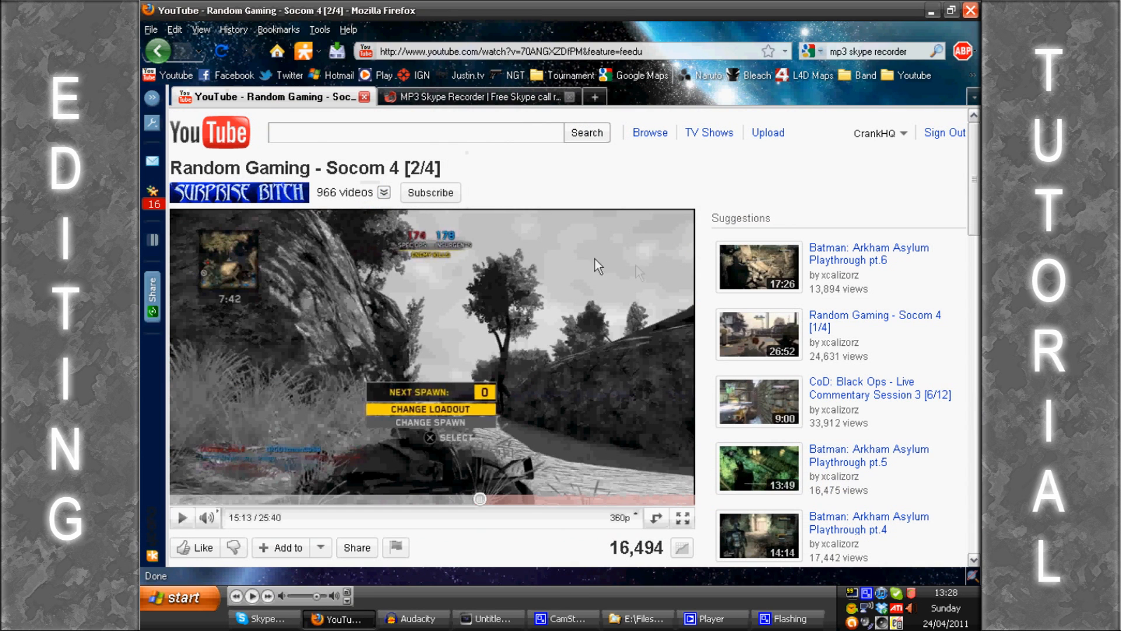
click(363, 292)
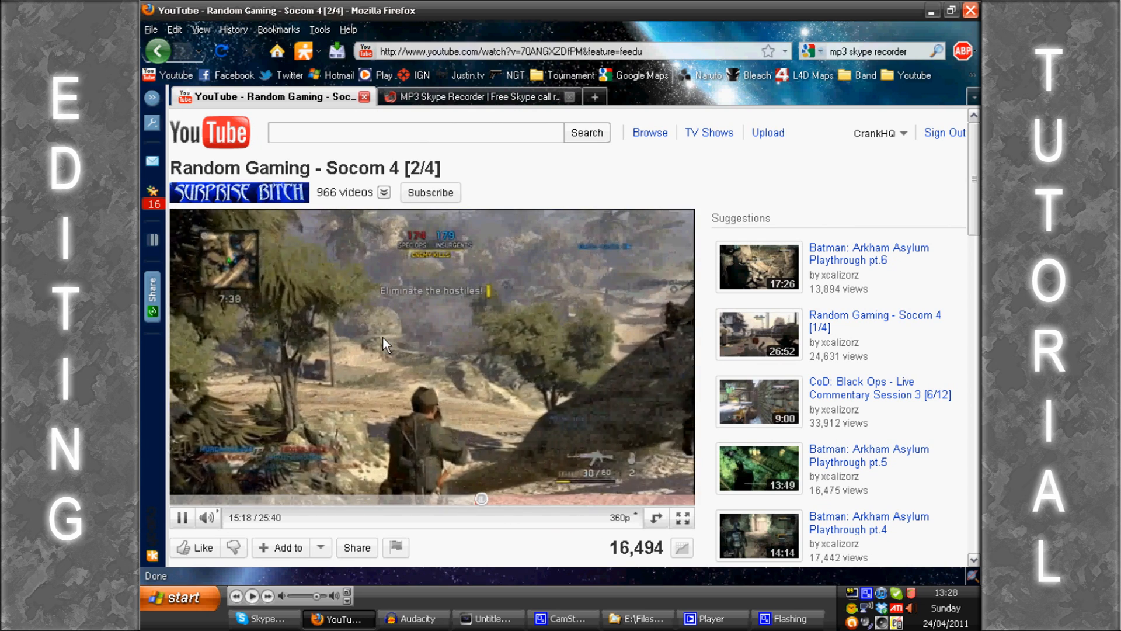
Step: Switch back to Vegas Pro and briefly play the timeline from just before 00:00:59 to check the audio levels
click(489, 618)
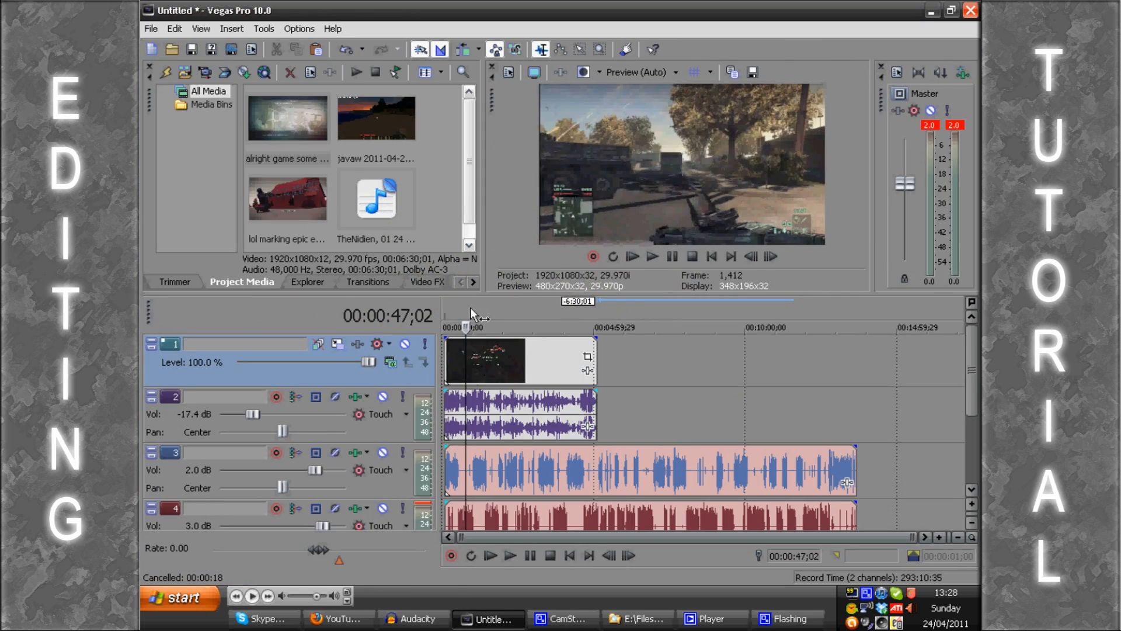
click(470, 307)
key(space)
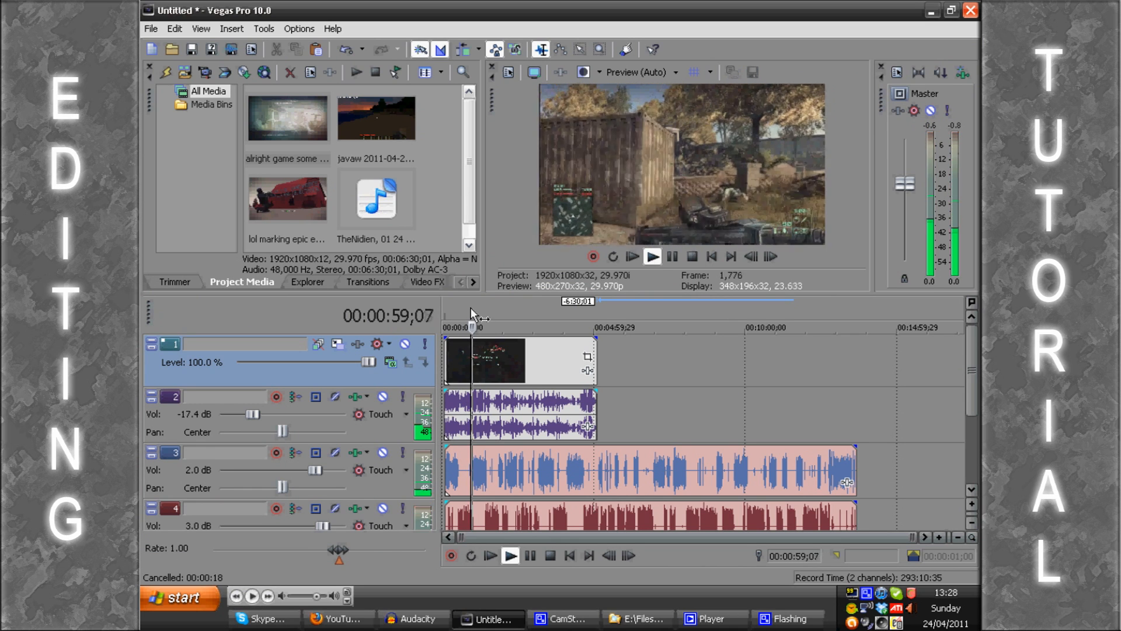
key(space)
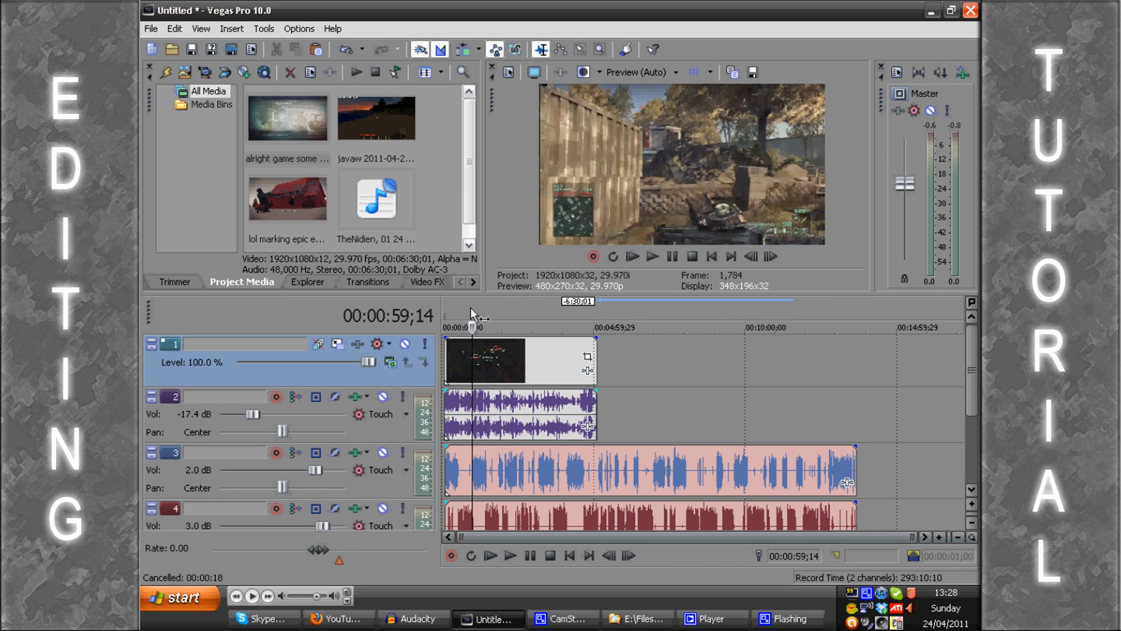
Step: Hide the Mixer window and show it again, and raise the master volume to 0.8 dB
click(900, 182)
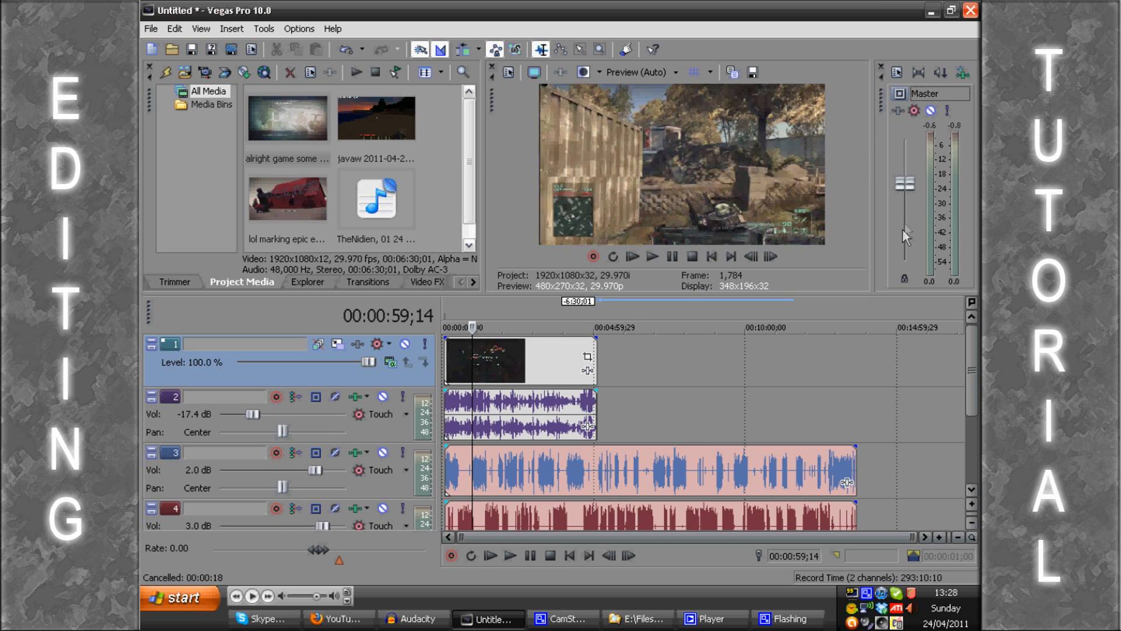
click(202, 30)
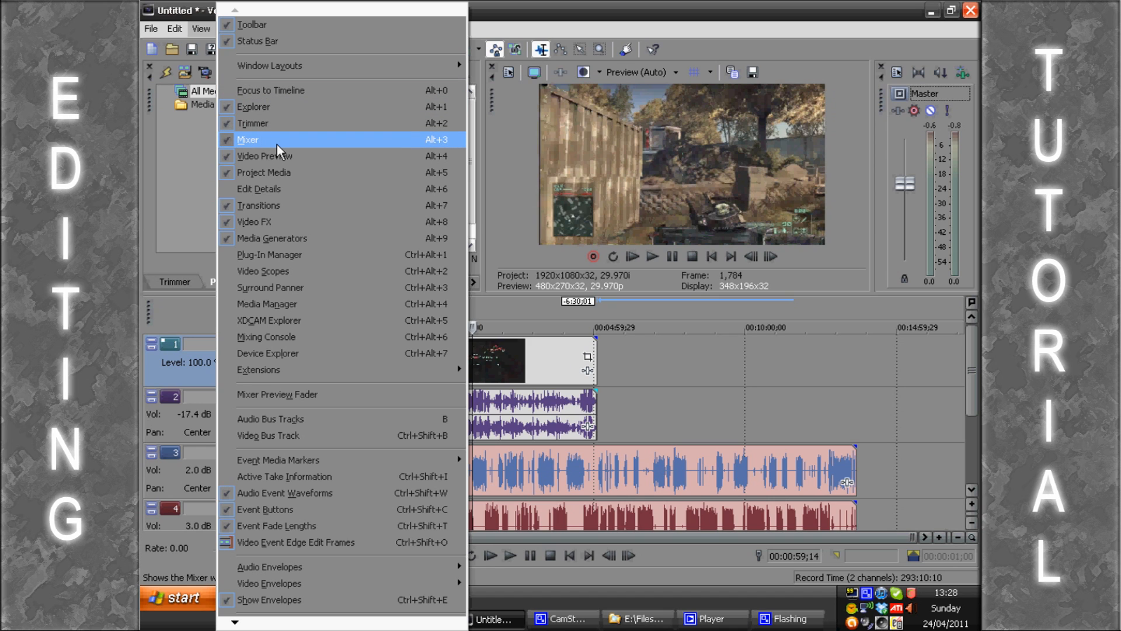
click(277, 140)
click(200, 29)
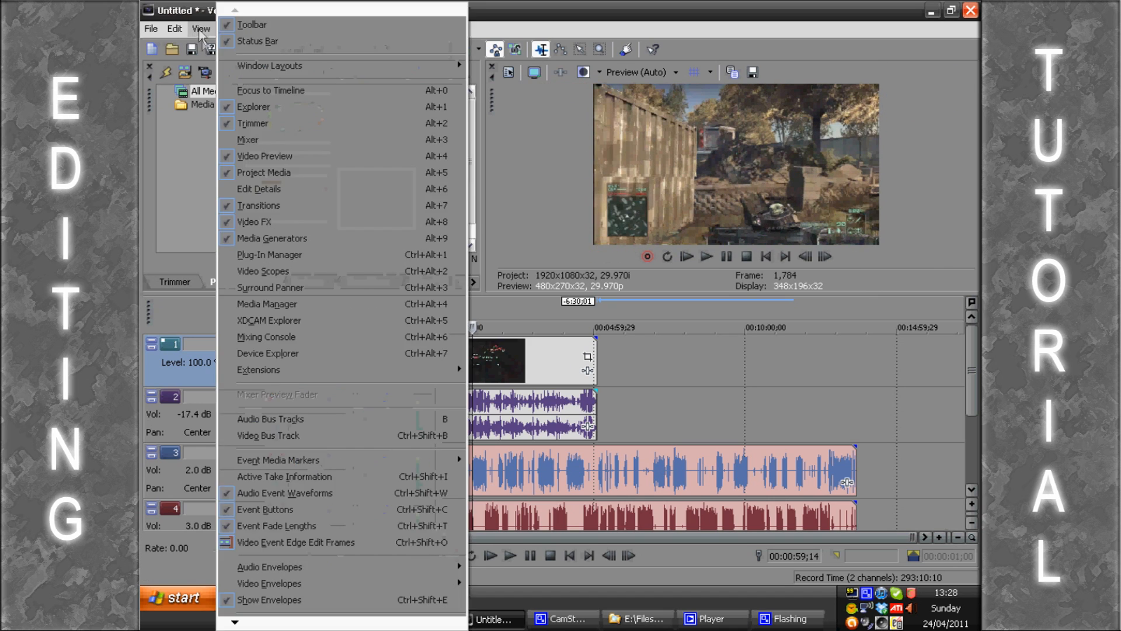
click(271, 140)
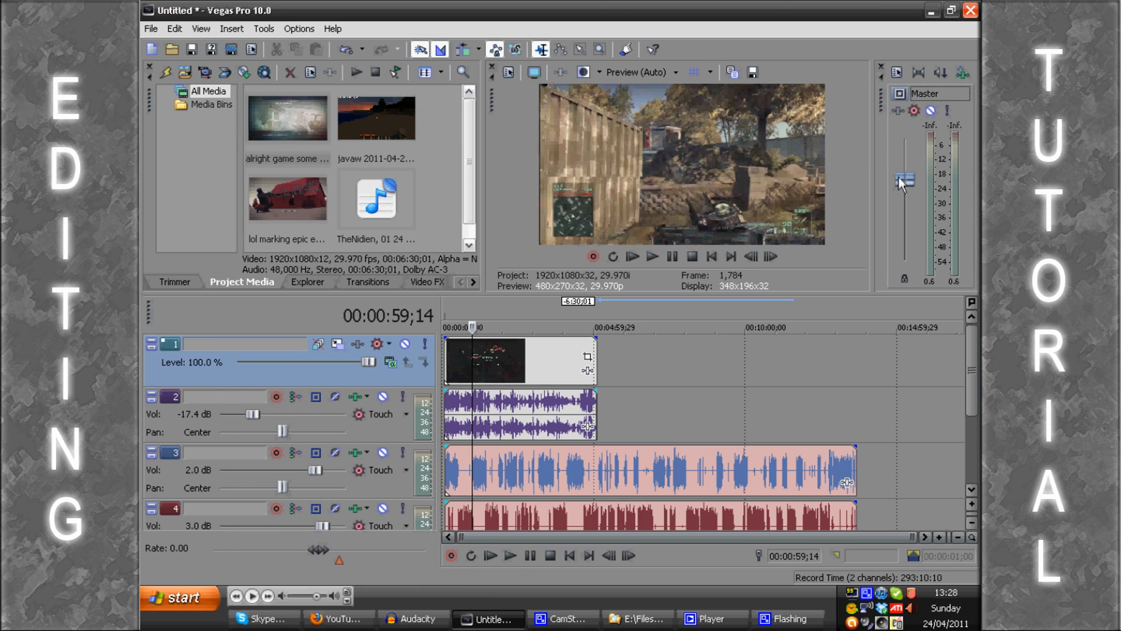
Step: Play the timeline from about 00:00:51;28 to check the master output level
click(468, 310)
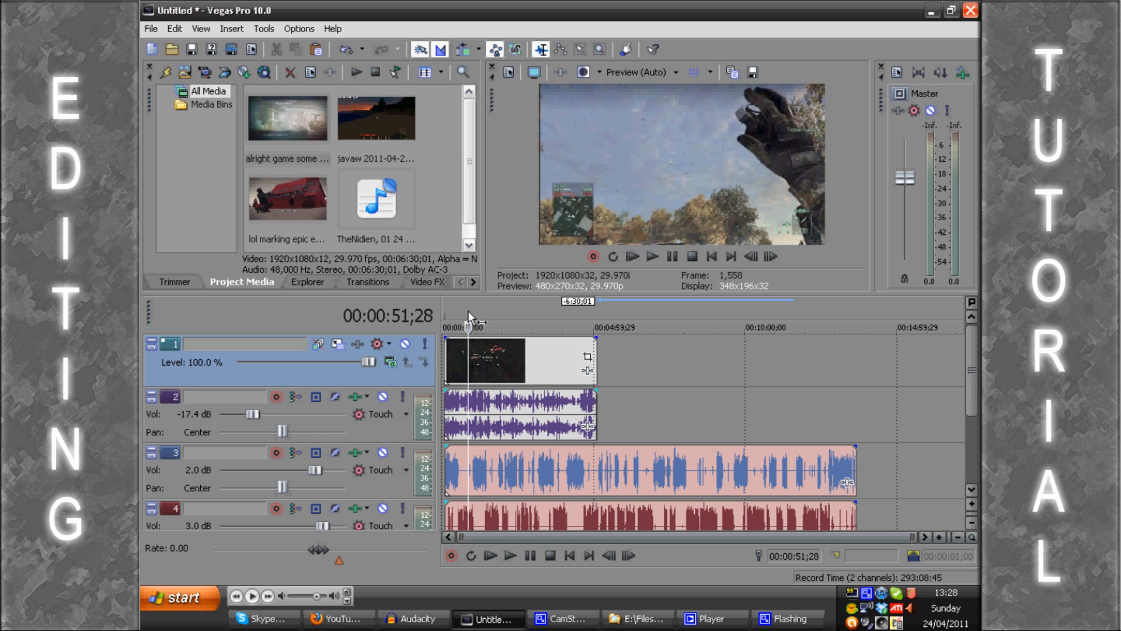
scroll(468, 310, up, 3)
key(space)
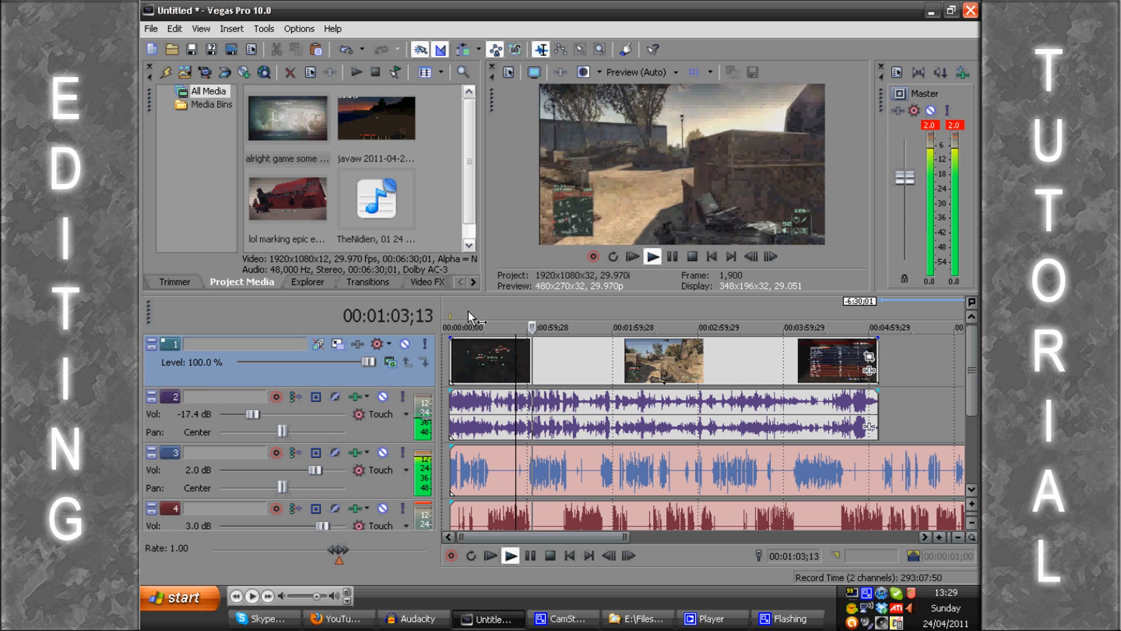
key(space)
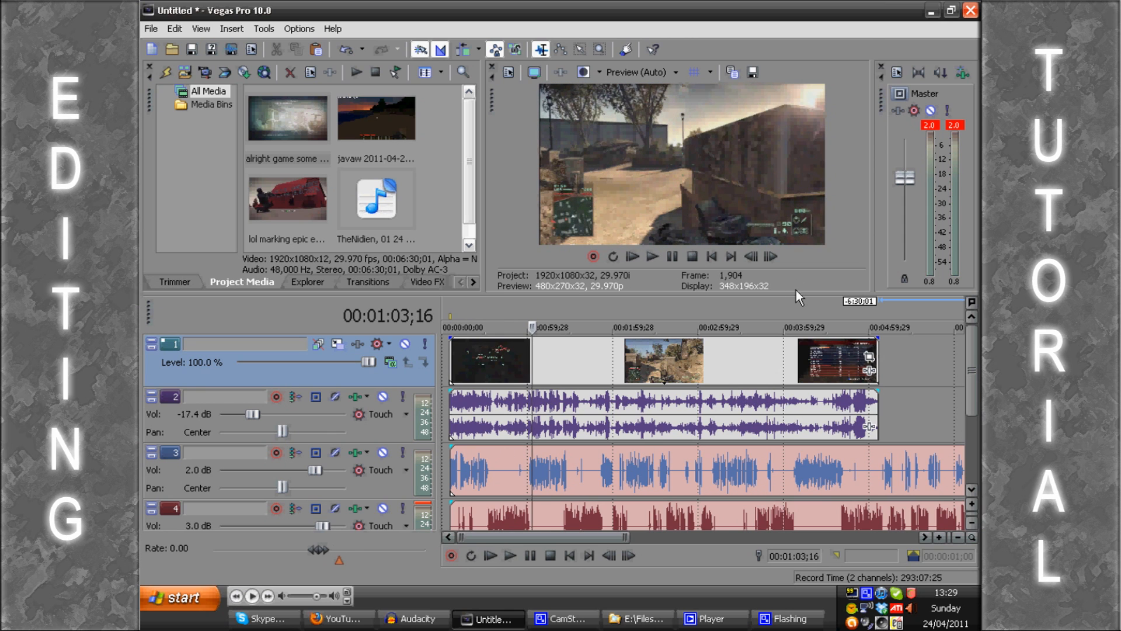
scroll(796, 292, down, 5)
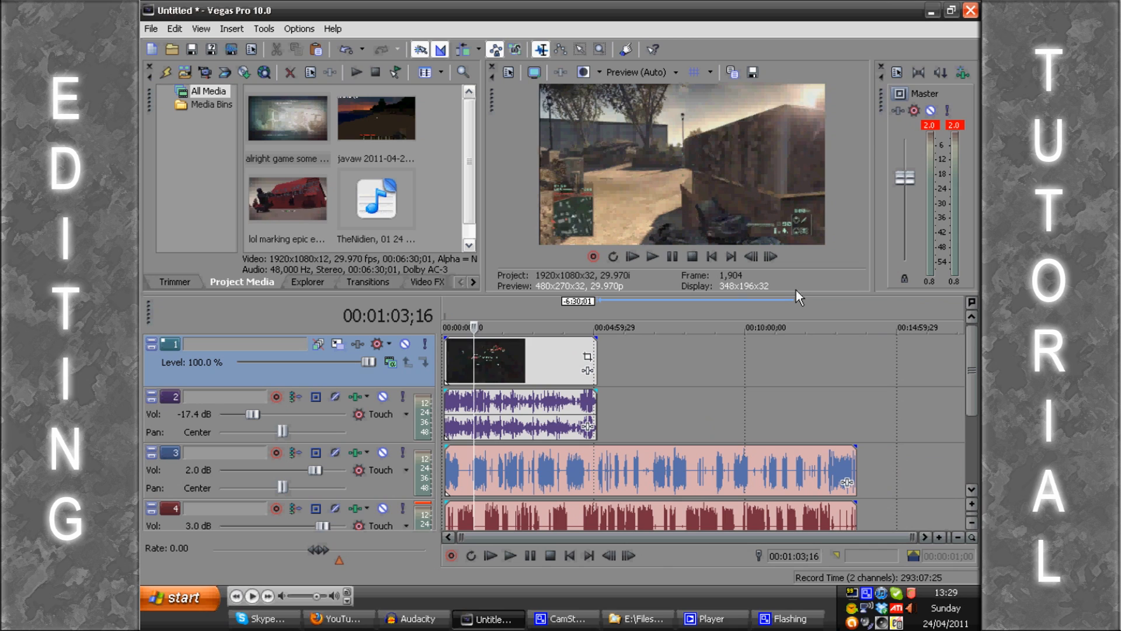